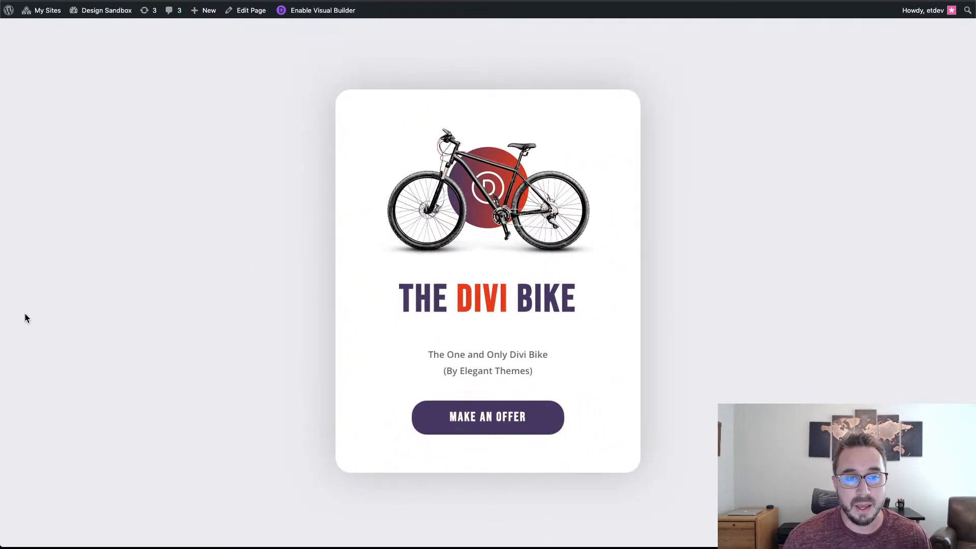
- Insert a single-column row into the empty section, without adding a module to it
{"action": "scroll", "coordinate": [25, 313], "scroll_direction": "down", "scroll_amount": 1}
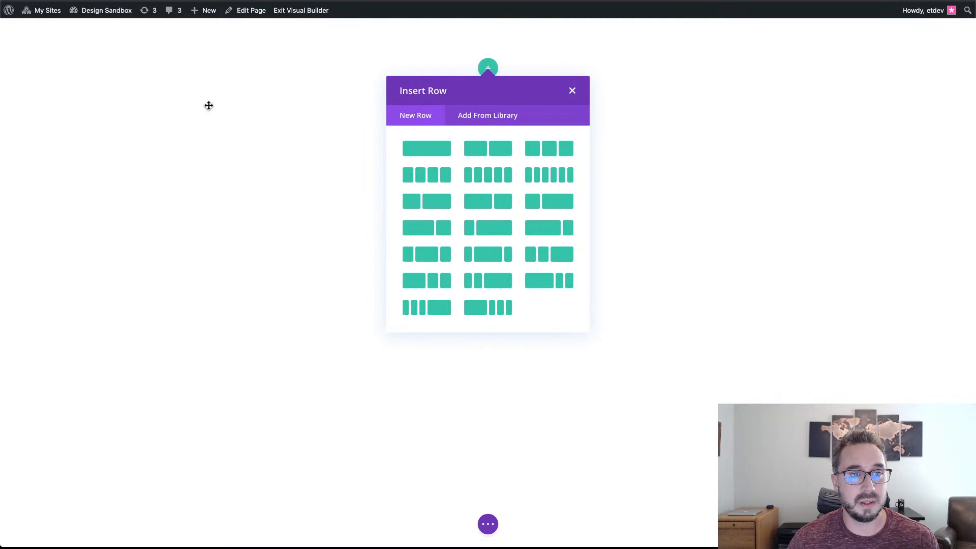
{"action": "left_click", "coordinate": [209, 106]}
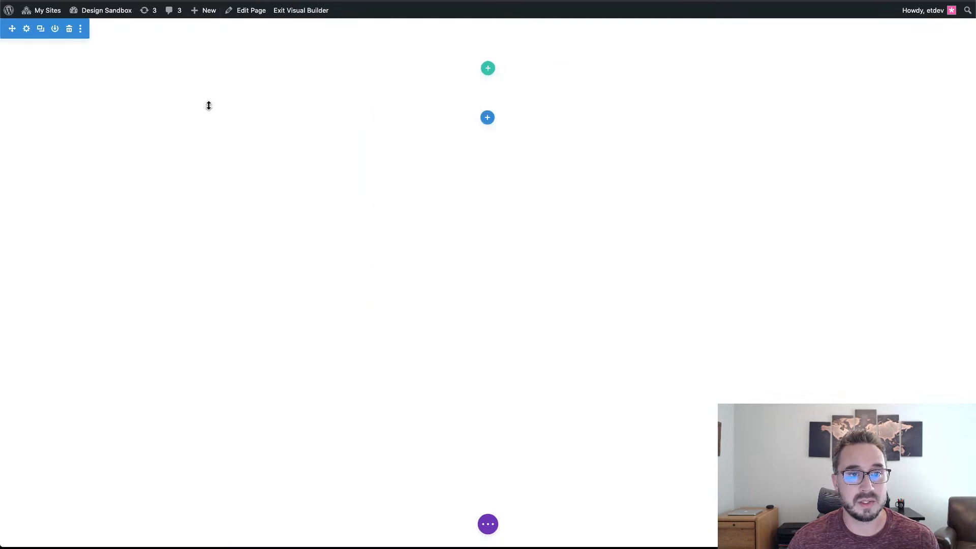
{"action": "left_click", "coordinate": [487, 69]}
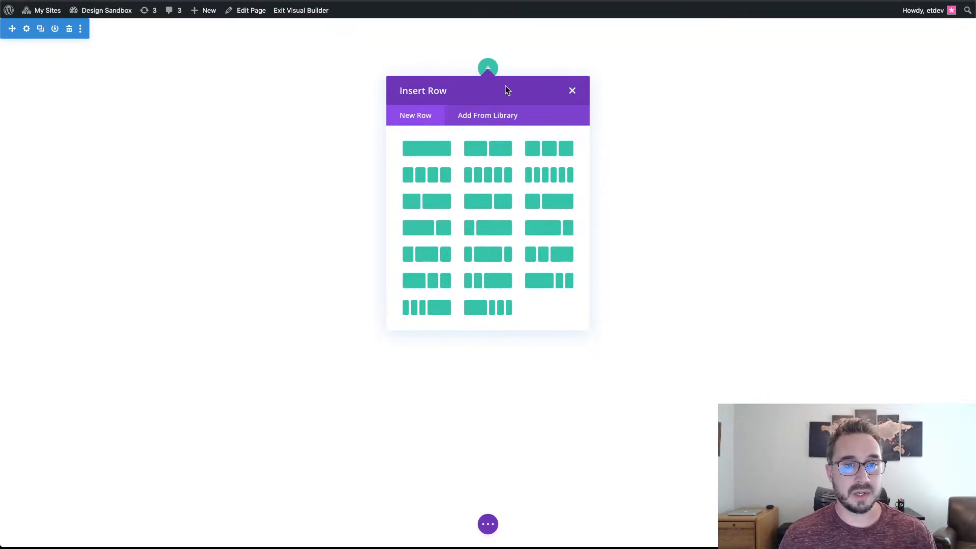
{"action": "left_click", "coordinate": [435, 149]}
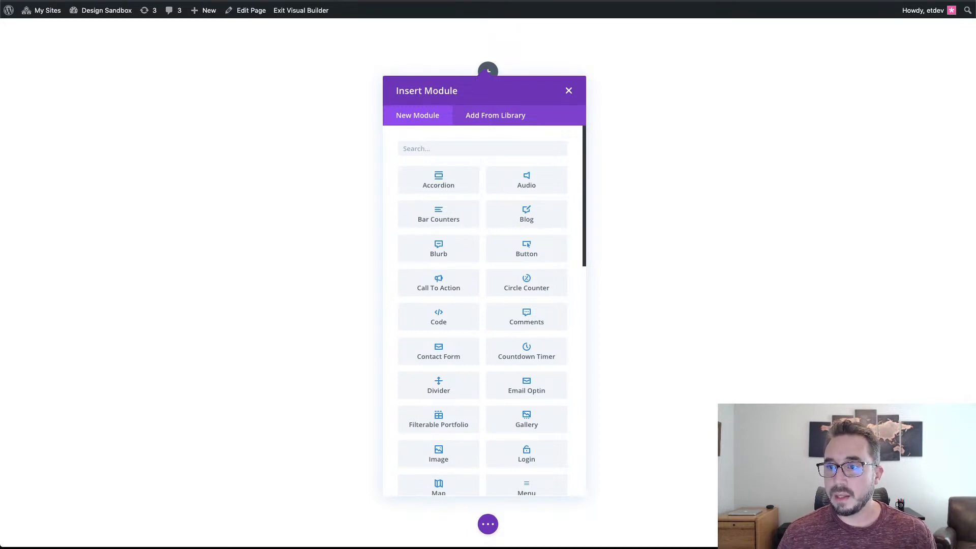
{"action": "left_click", "coordinate": [569, 91]}
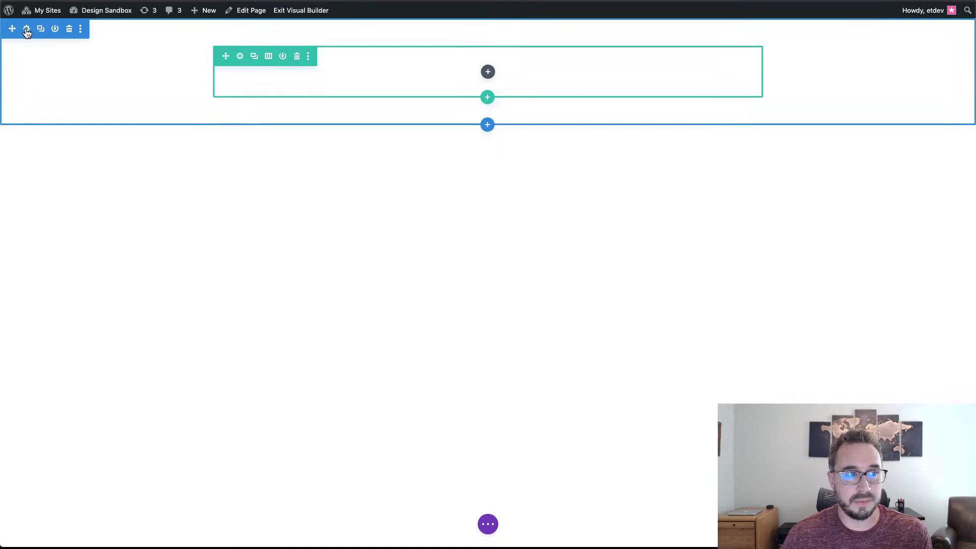
- Set the section's background color to rgba(68,55,99,0.1), with its settings window shrunk and moved off the page content
{"action": "left_click", "coordinate": [26, 29]}
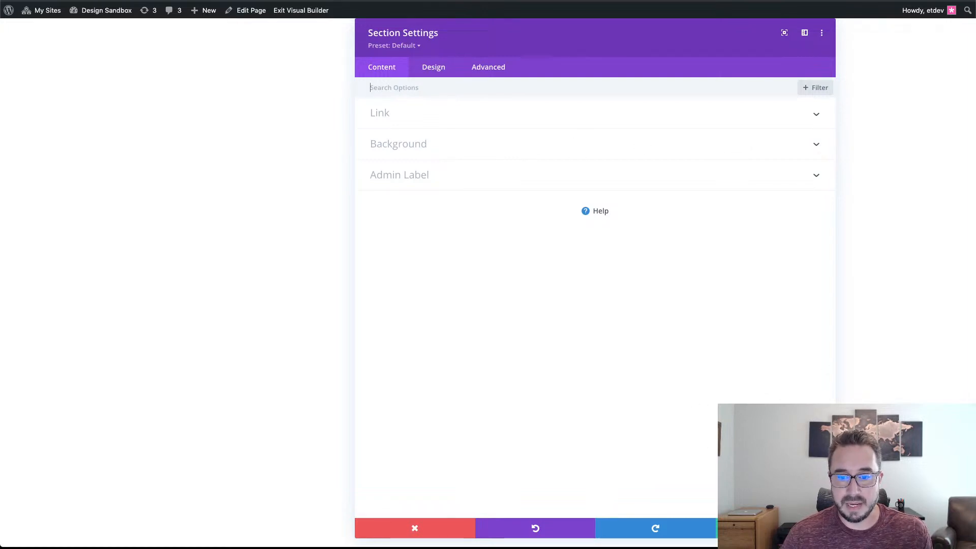
{"action": "left_click_drag", "start_coordinate": [835, 537], "coordinate": [532, 258]}
{"action": "left_click_drag", "start_coordinate": [472, 33], "coordinate": [881, 35]}
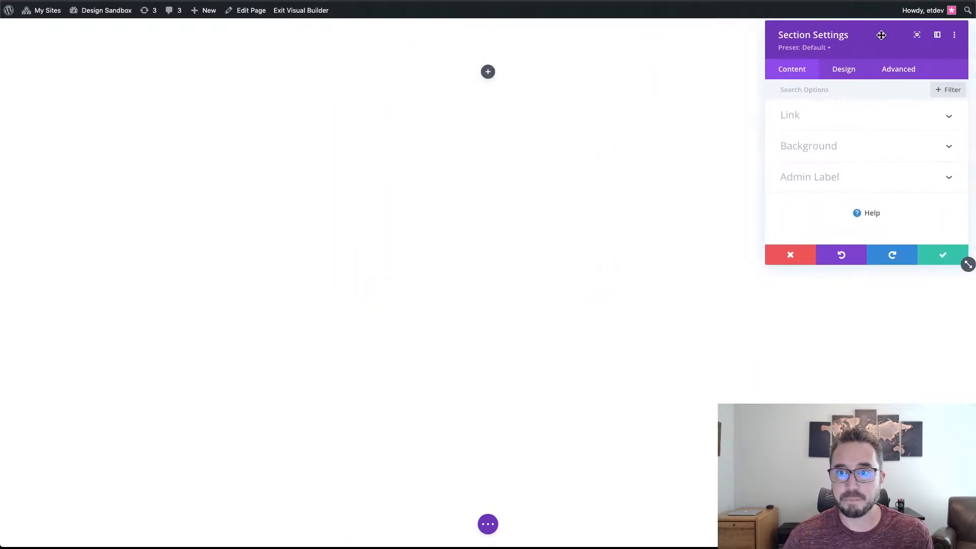
{"action": "left_click", "coordinate": [817, 147]}
{"action": "left_click", "coordinate": [858, 196]}
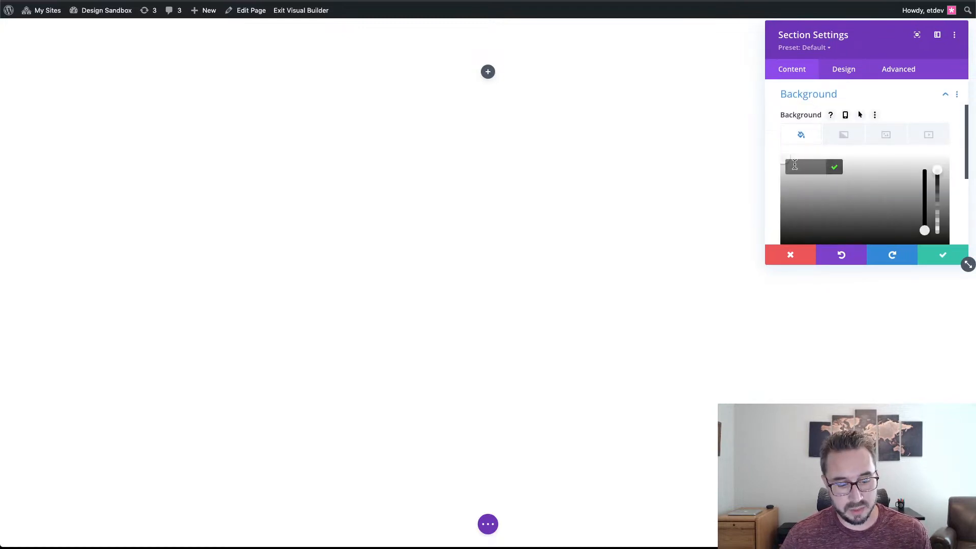
{"action": "key", "text": "ctrl+v"}
{"action": "key", "text": "Return"}
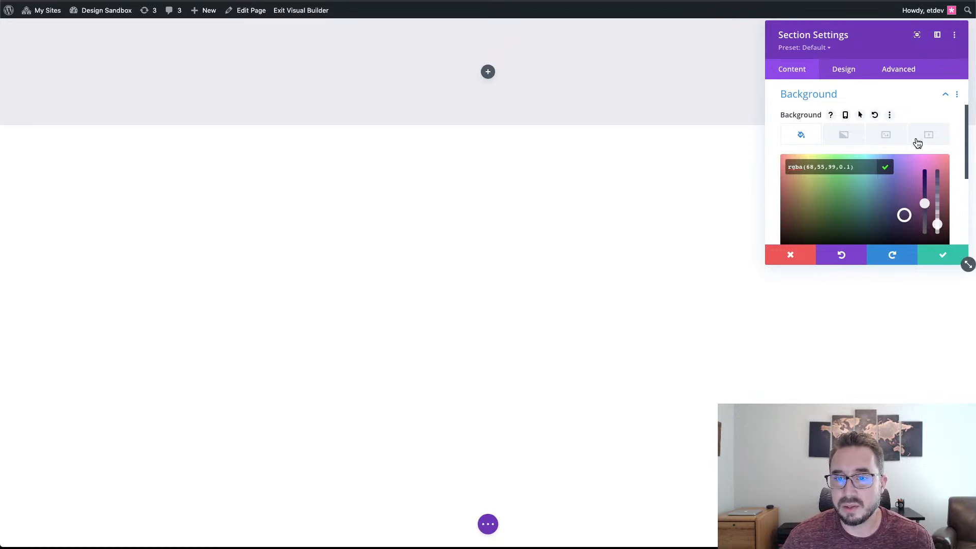
- Set the section's top and bottom padding to 7vh and save the section settings
{"action": "left_click", "coordinate": [860, 74]}
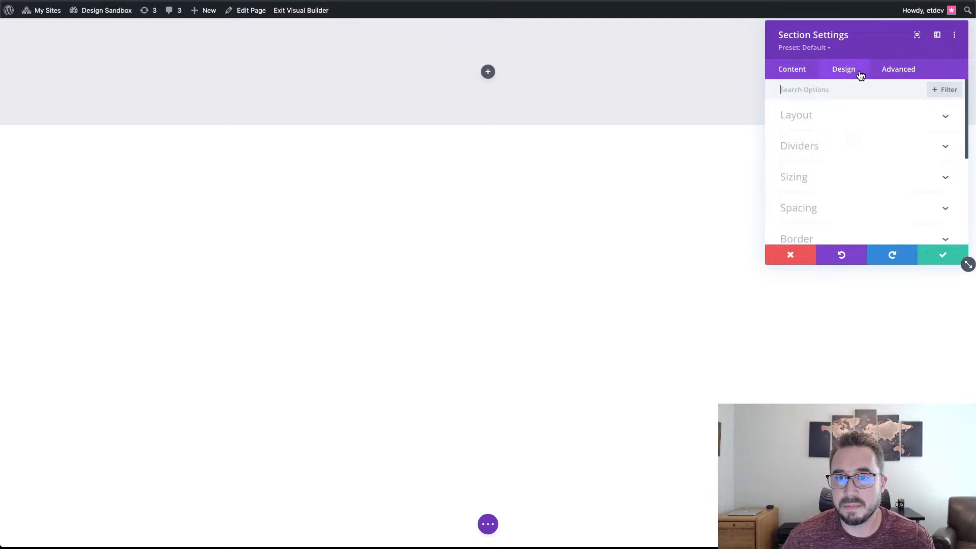
{"action": "left_click", "coordinate": [868, 206]}
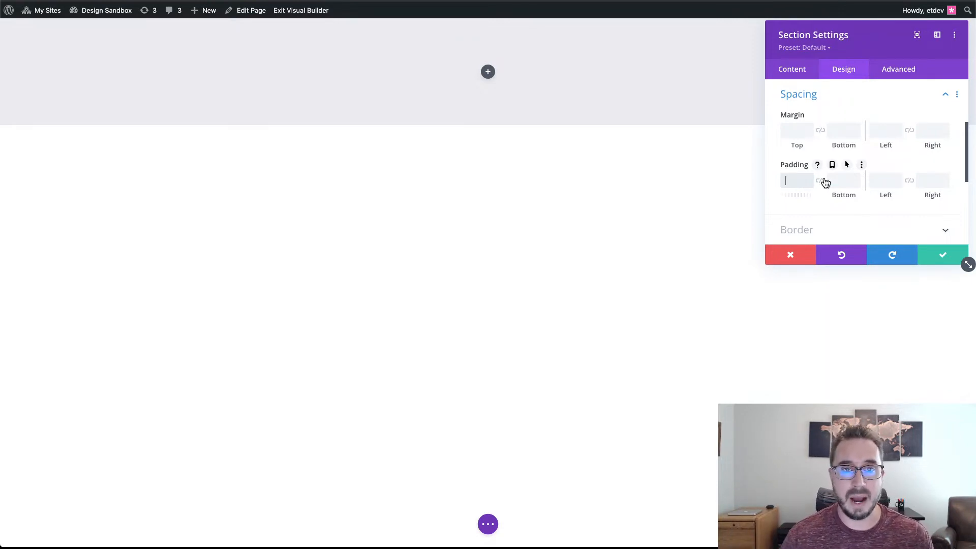
{"action": "left_click", "coordinate": [792, 180]}
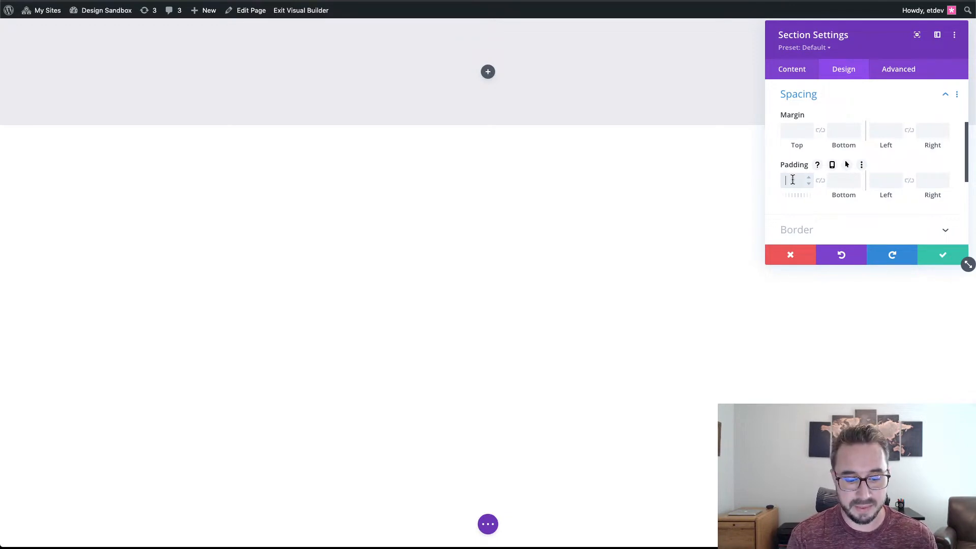
{"action": "left_click", "coordinate": [792, 180]}
{"action": "type", "text": "7vh"}
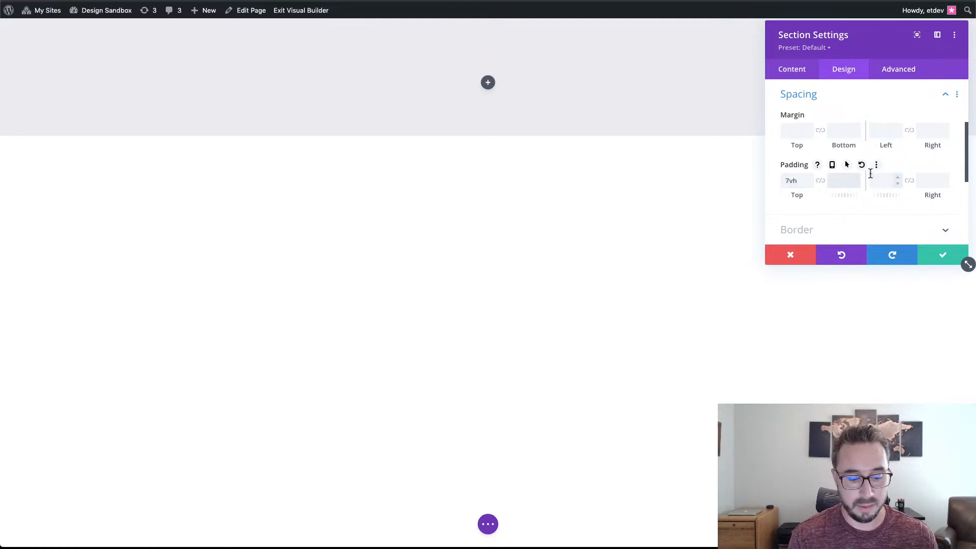
{"action": "type", "text": "7vh"}
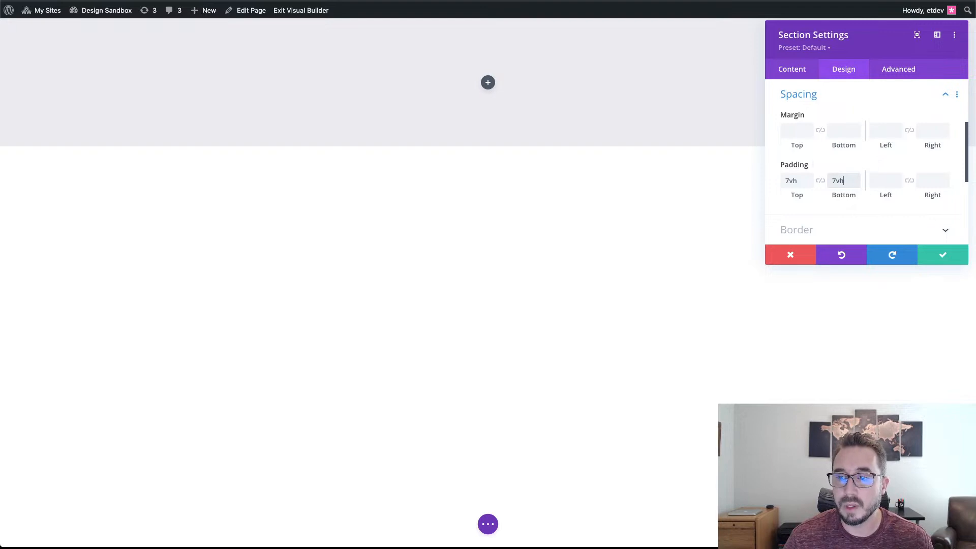
{"action": "left_click", "coordinate": [935, 262]}
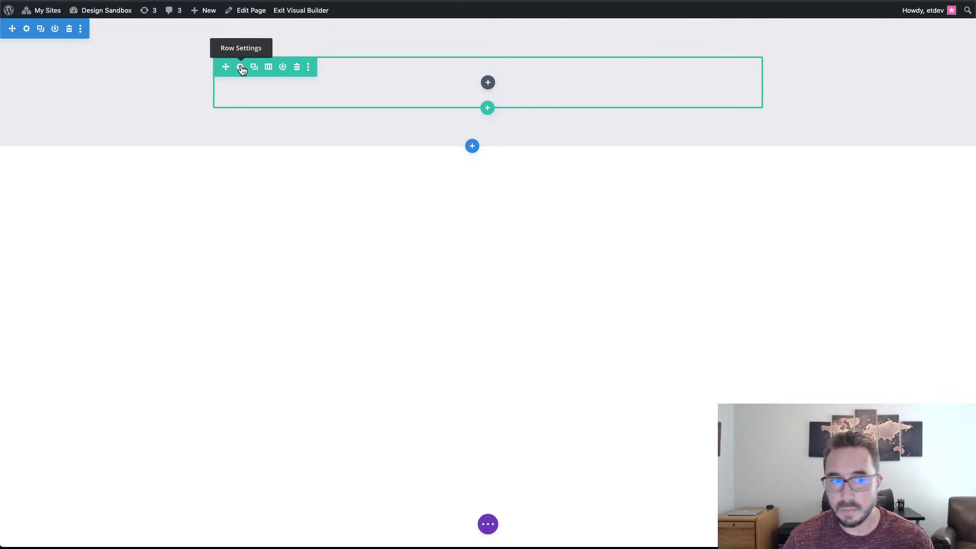
- Enable a custom gutter width of 1 for the row and set the row's width to 100%
{"action": "left_click", "coordinate": [241, 68]}
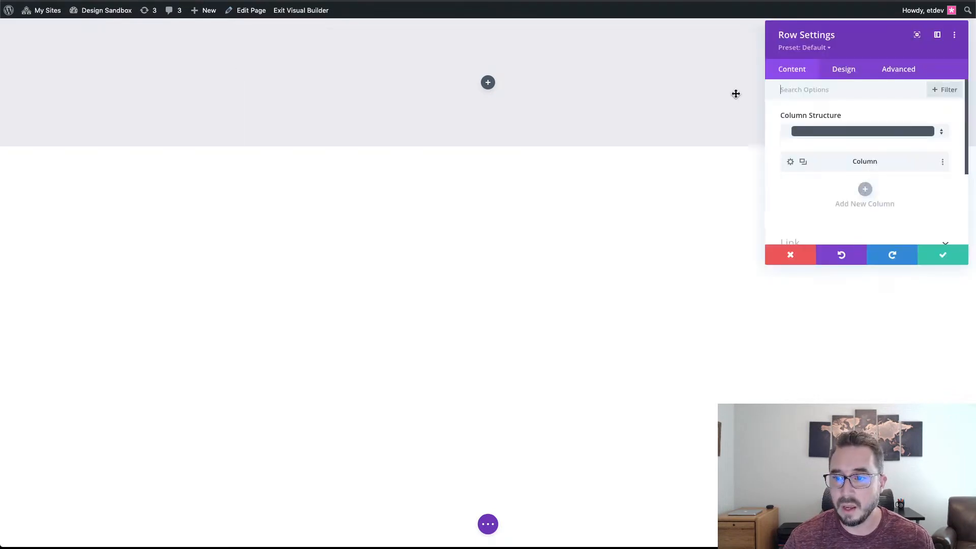
{"action": "left_click", "coordinate": [854, 73]}
{"action": "left_click", "coordinate": [846, 120]}
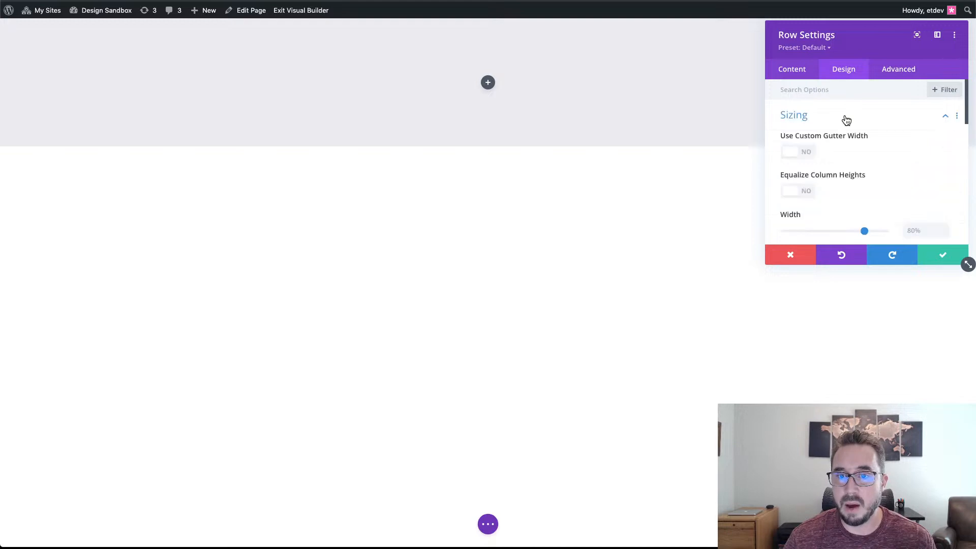
{"action": "left_click", "coordinate": [811, 156]}
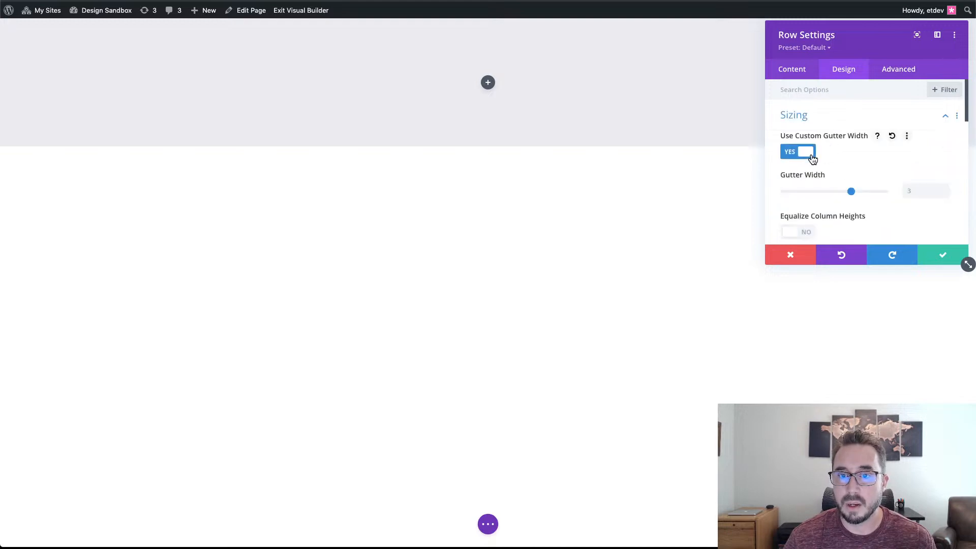
{"action": "scroll", "coordinate": [831, 155], "scroll_direction": "down", "scroll_amount": 1}
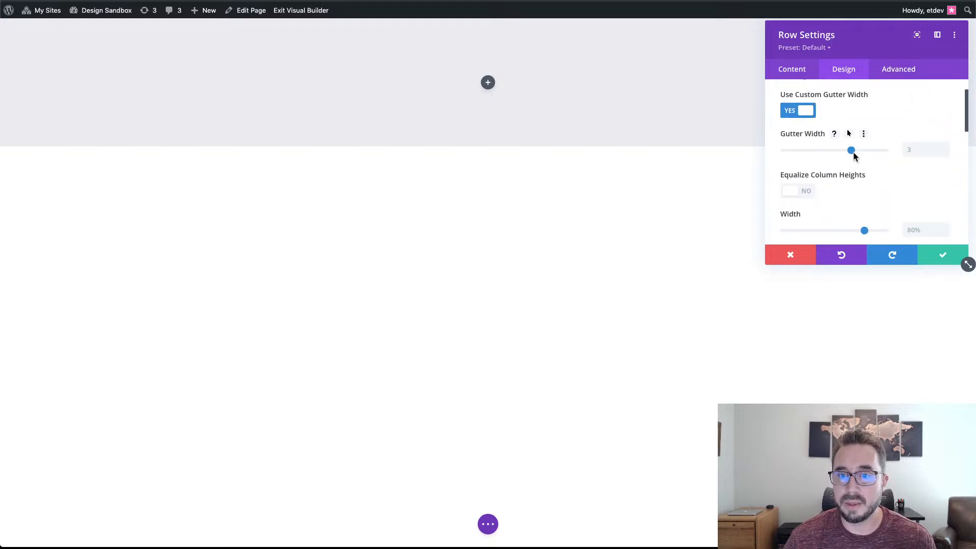
{"action": "left_click_drag", "start_coordinate": [850, 151], "coordinate": [784, 151]}
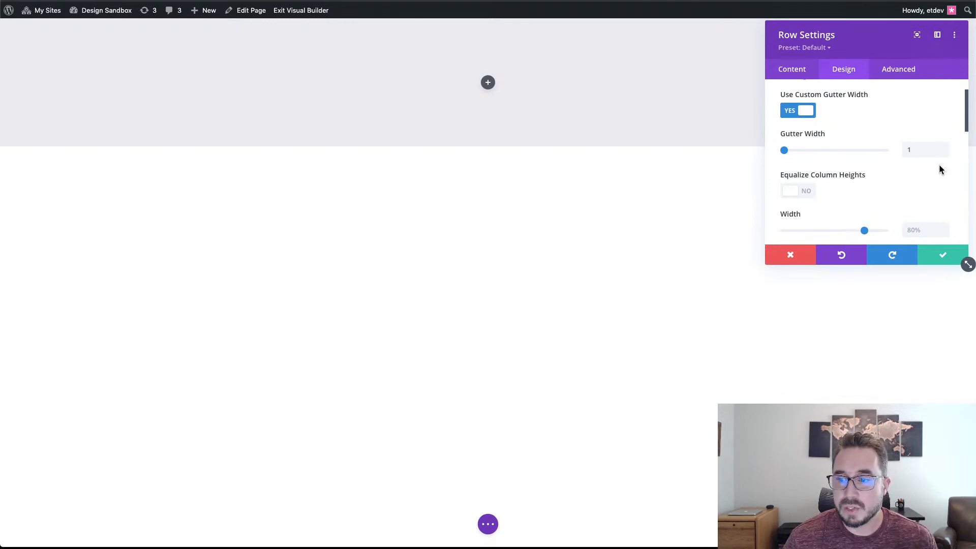
{"action": "scroll", "coordinate": [937, 168], "scroll_direction": "down", "scroll_amount": 2}
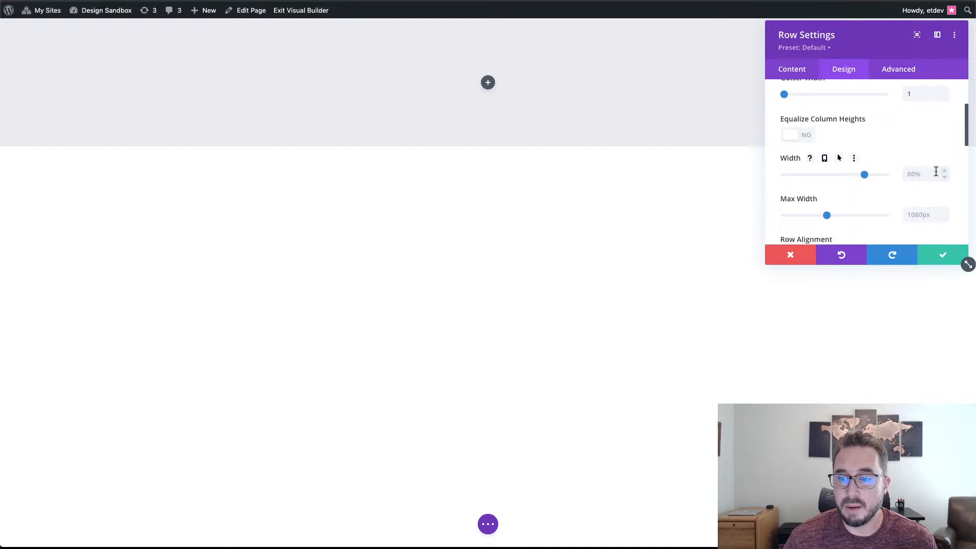
{"action": "type", "text": "100"}
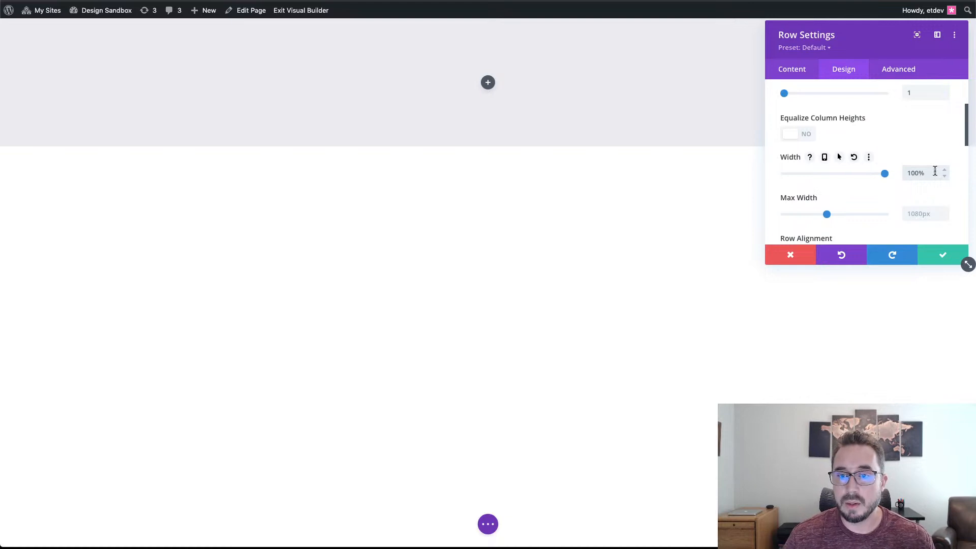
- Turn on responsive values for the row's max width and set the desktop value to 70%
{"action": "scroll", "coordinate": [914, 163], "scroll_direction": "down", "scroll_amount": 1}
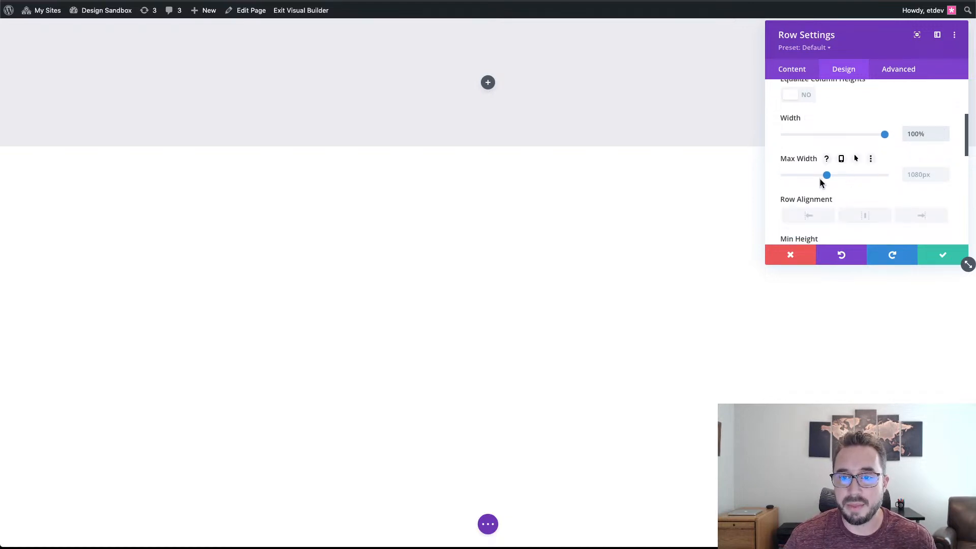
{"action": "left_click", "coordinate": [919, 174]}
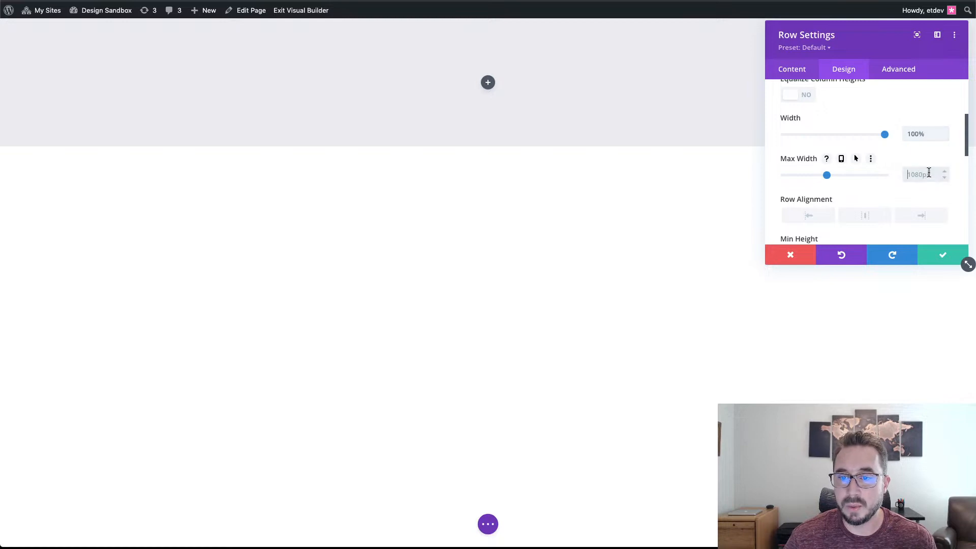
{"action": "left_click", "coordinate": [842, 160]}
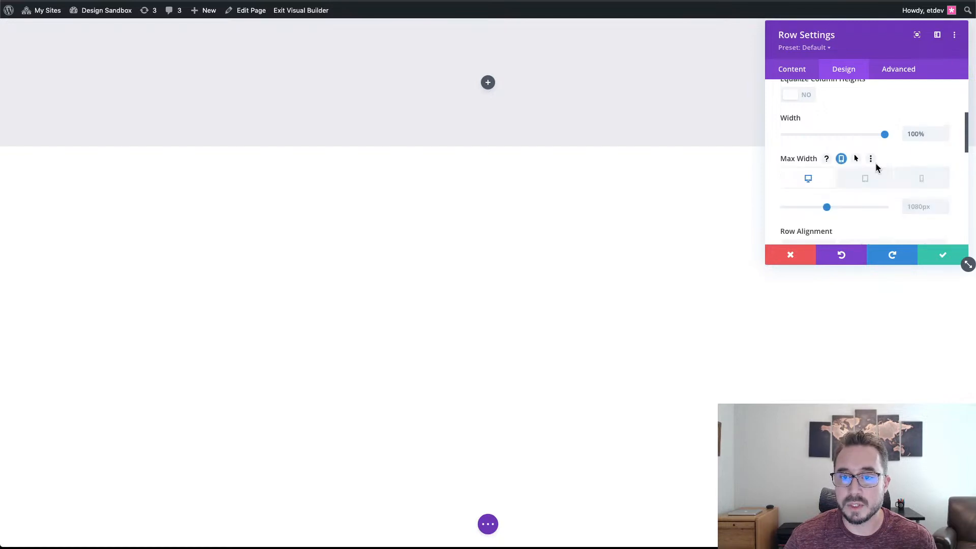
{"action": "scroll", "coordinate": [869, 184], "scroll_direction": "down", "scroll_amount": 1}
{"action": "scroll", "coordinate": [868, 181], "scroll_direction": "down", "scroll_amount": 1}
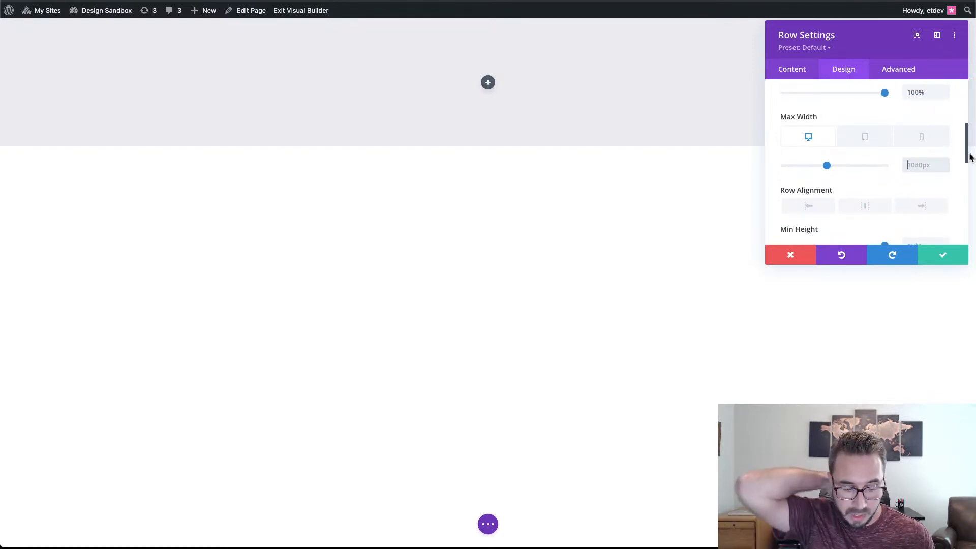
{"action": "type", "text": "70"}
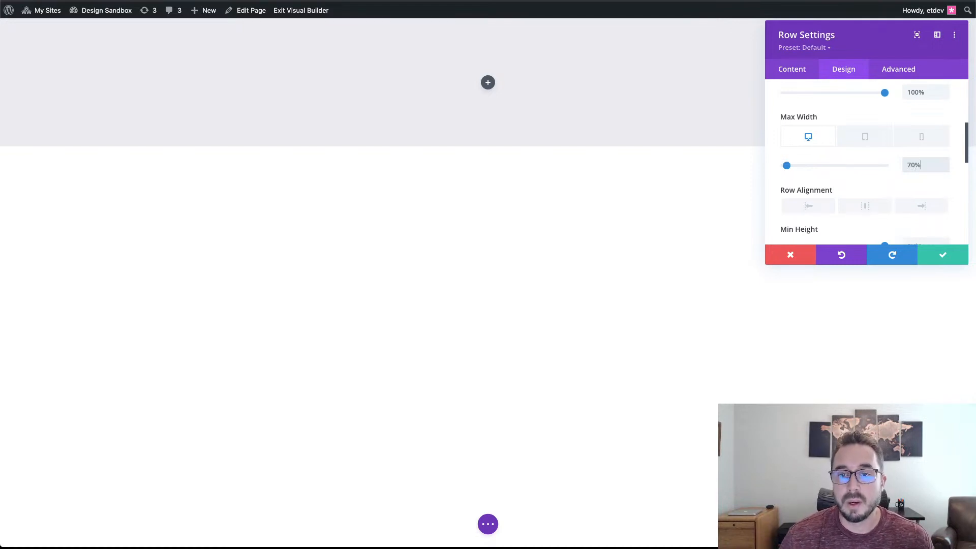
- Set the row's max width to 60% on tablet and 50% on phone, and return to the desktop values
{"action": "left_click", "coordinate": [868, 139]}
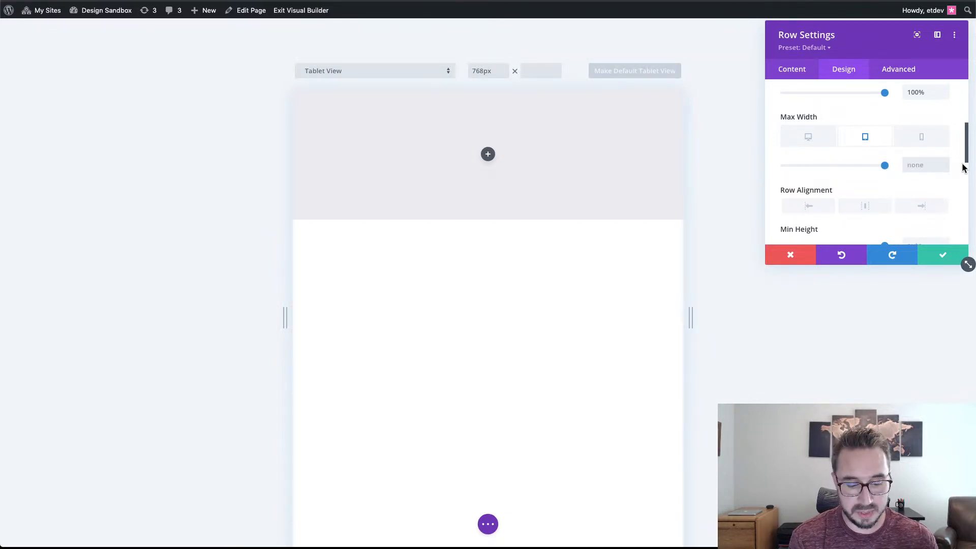
{"action": "type", "text": "60"}
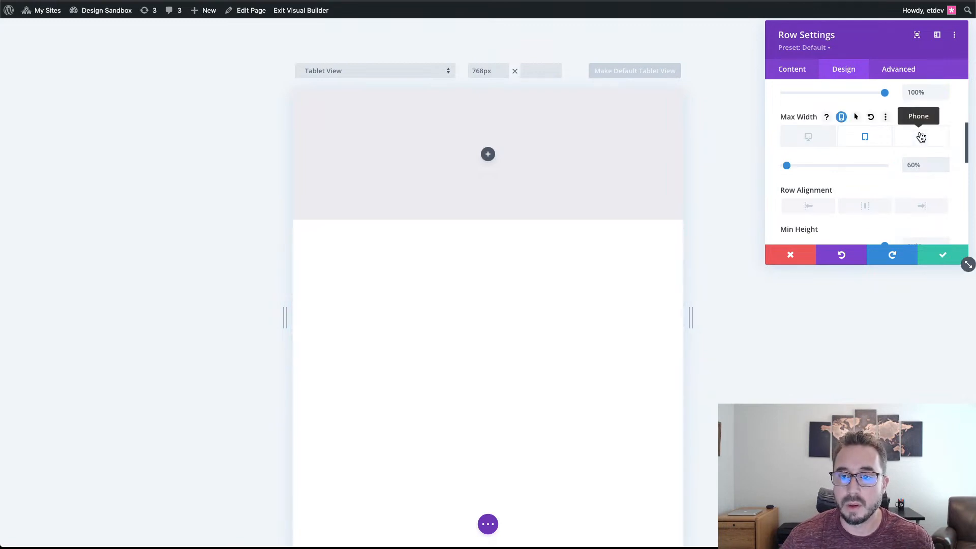
{"action": "left_click", "coordinate": [921, 137]}
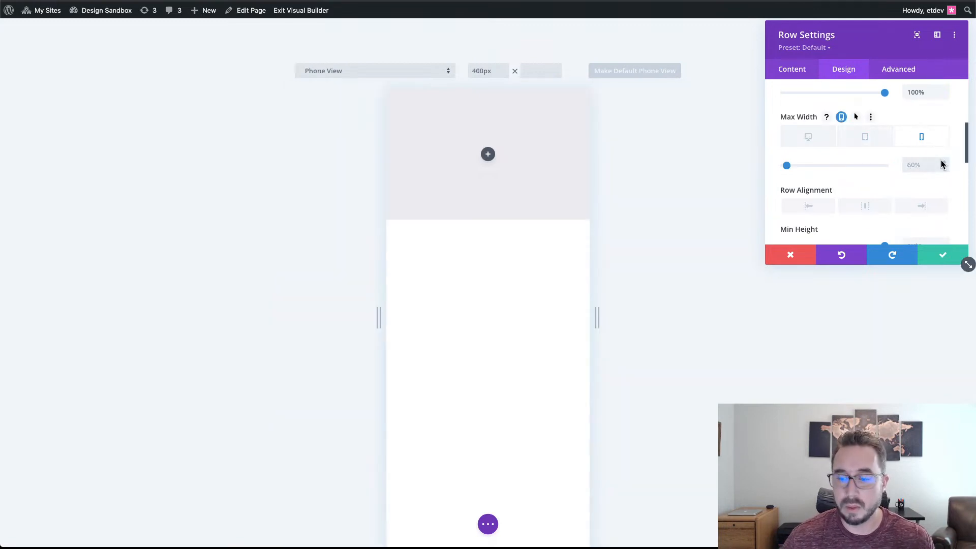
{"action": "left_click", "coordinate": [941, 163]}
{"action": "type", "text": "50%"}
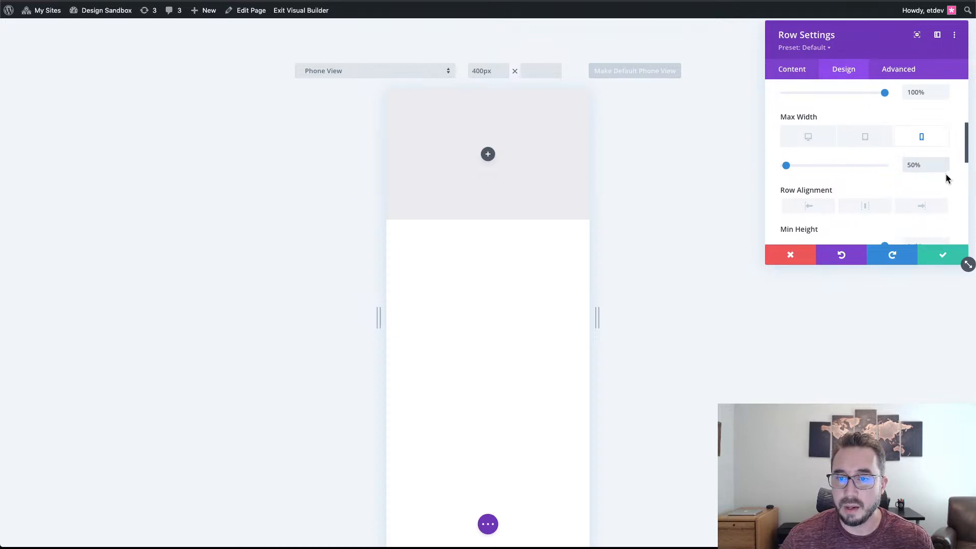
{"action": "scroll", "coordinate": [913, 175], "scroll_direction": "down", "scroll_amount": 1}
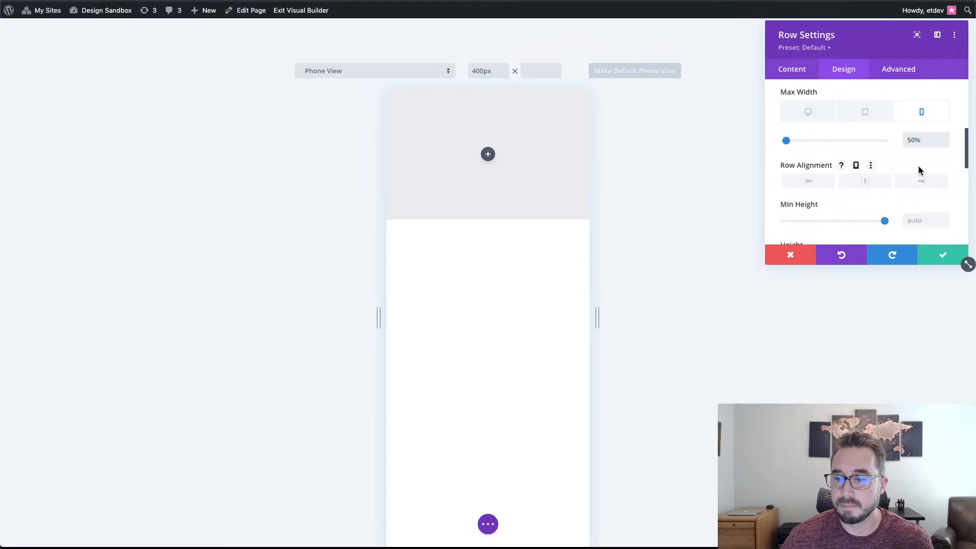
{"action": "scroll", "coordinate": [893, 192], "scroll_direction": "down", "scroll_amount": 2}
{"action": "scroll", "coordinate": [859, 173], "scroll_direction": "up", "scroll_amount": 4}
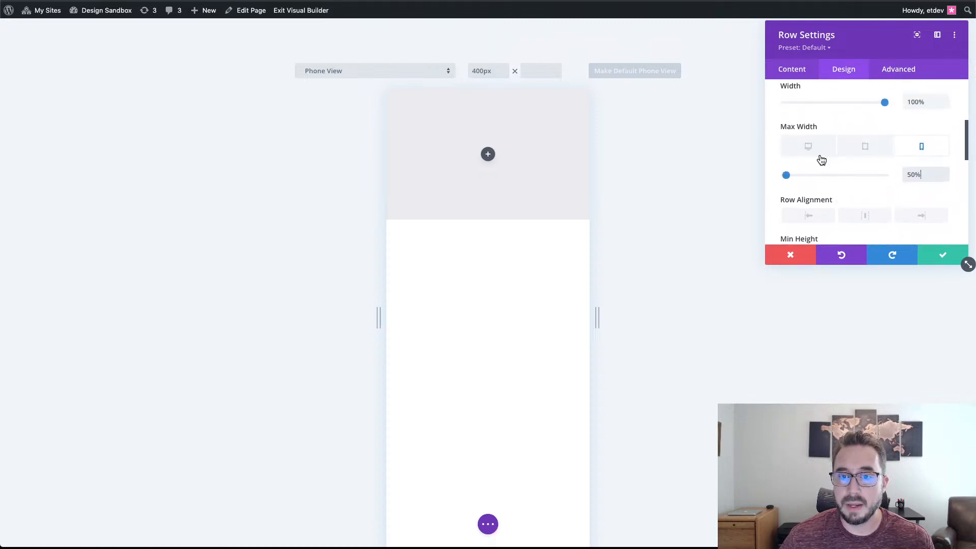
{"action": "left_click", "coordinate": [808, 146]}
{"action": "scroll", "coordinate": [916, 173], "scroll_direction": "down", "scroll_amount": 1}
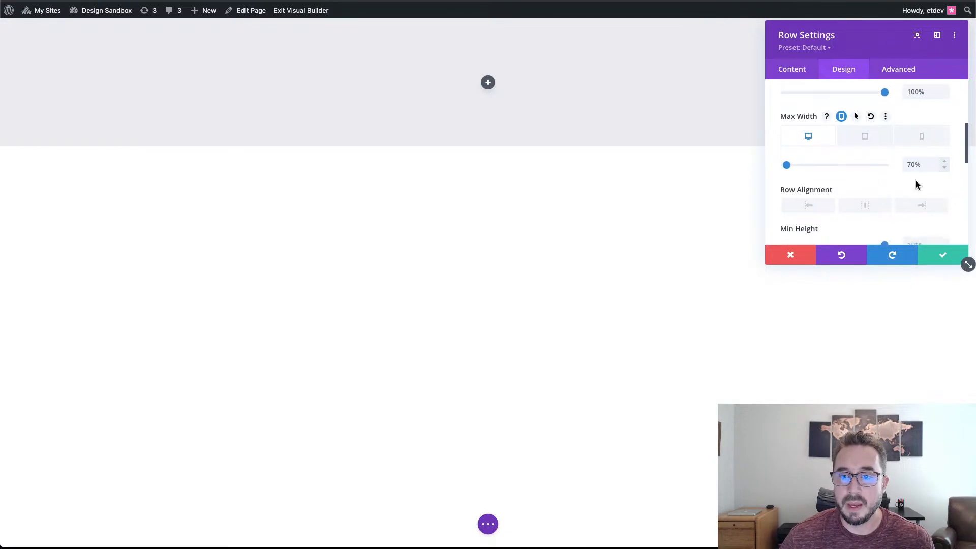
{"action": "scroll", "coordinate": [886, 168], "scroll_direction": "down", "scroll_amount": 4}
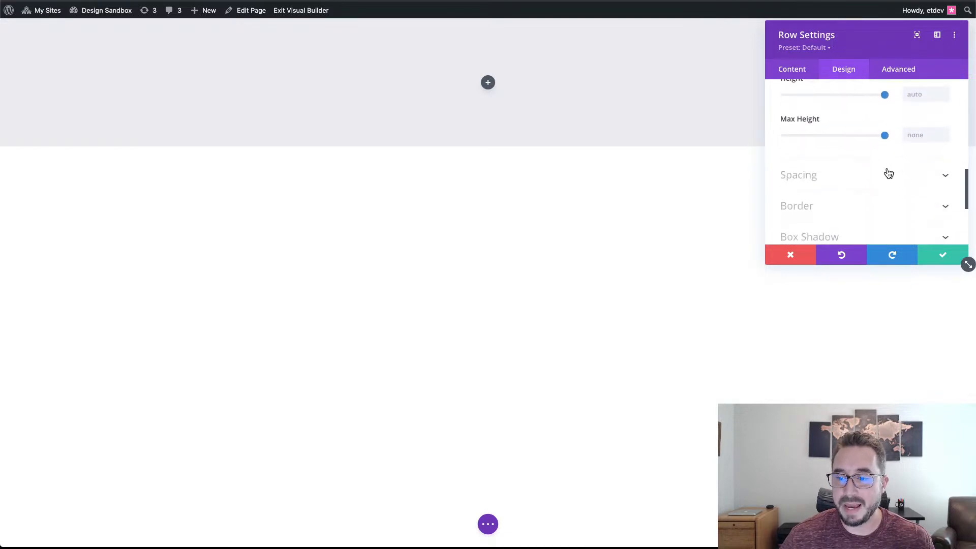
- Set the row's top and bottom padding to 7vh with the two values linked
{"action": "left_click", "coordinate": [887, 176]}
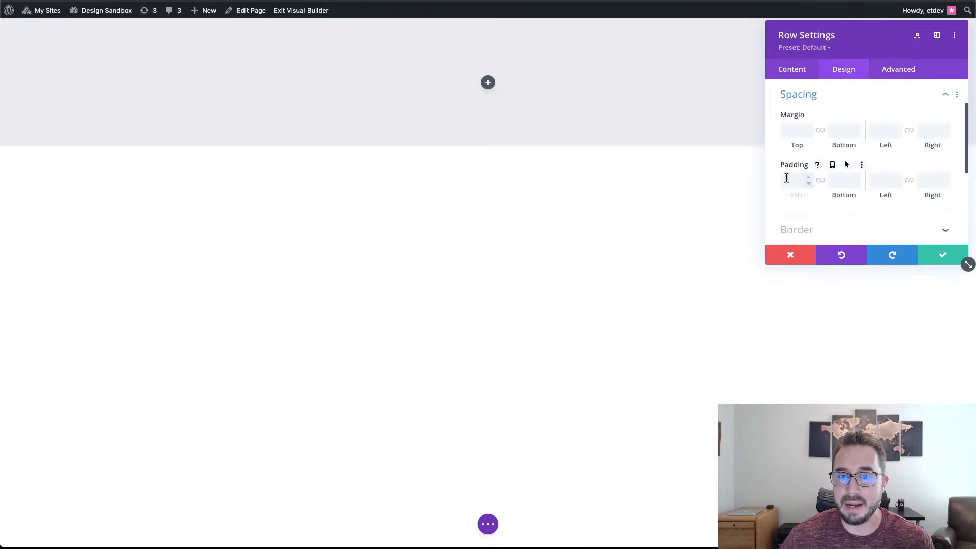
{"action": "type", "text": "7vh"}
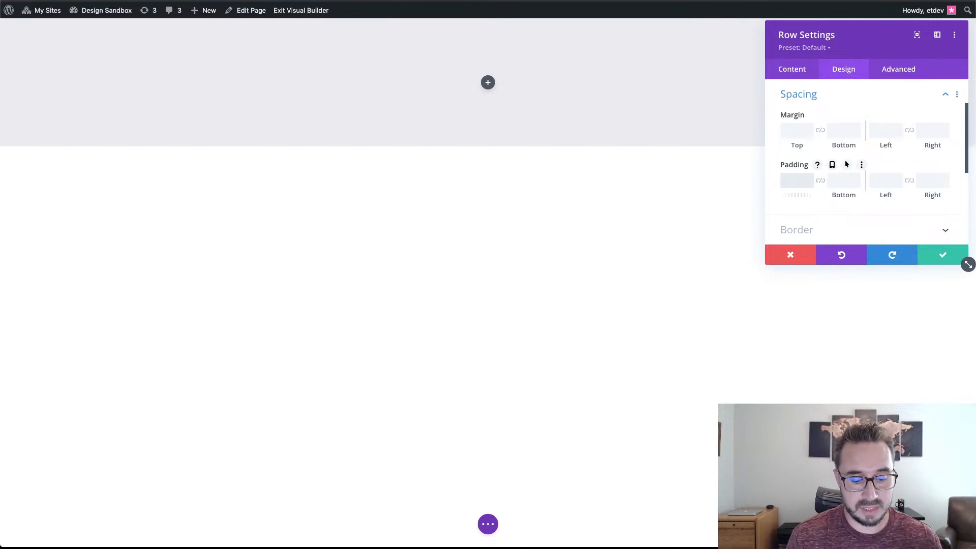
{"action": "left_click", "coordinate": [820, 181]}
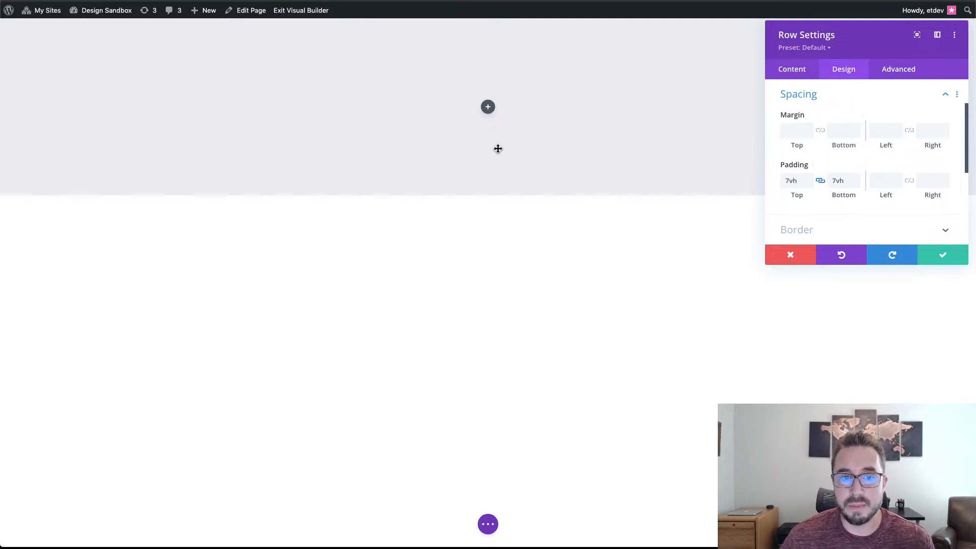
- Try a black background color on the row to show its extent, and delete the color
{"action": "left_click", "coordinate": [785, 70]}
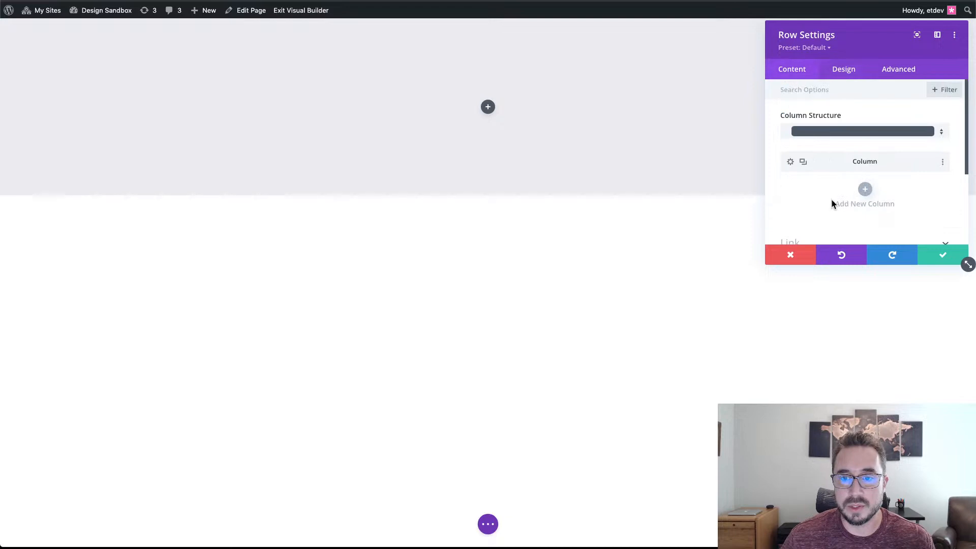
{"action": "scroll", "coordinate": [819, 192], "scroll_direction": "down", "scroll_amount": 3}
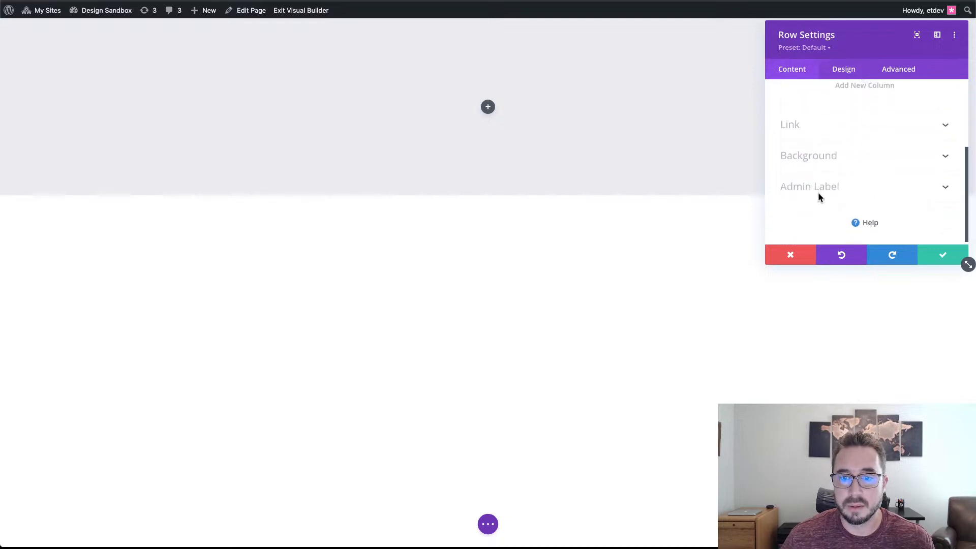
{"action": "left_click", "coordinate": [854, 157]}
{"action": "left_click", "coordinate": [859, 212]}
{"action": "scroll", "coordinate": [856, 211], "scroll_direction": "down", "scroll_amount": 5}
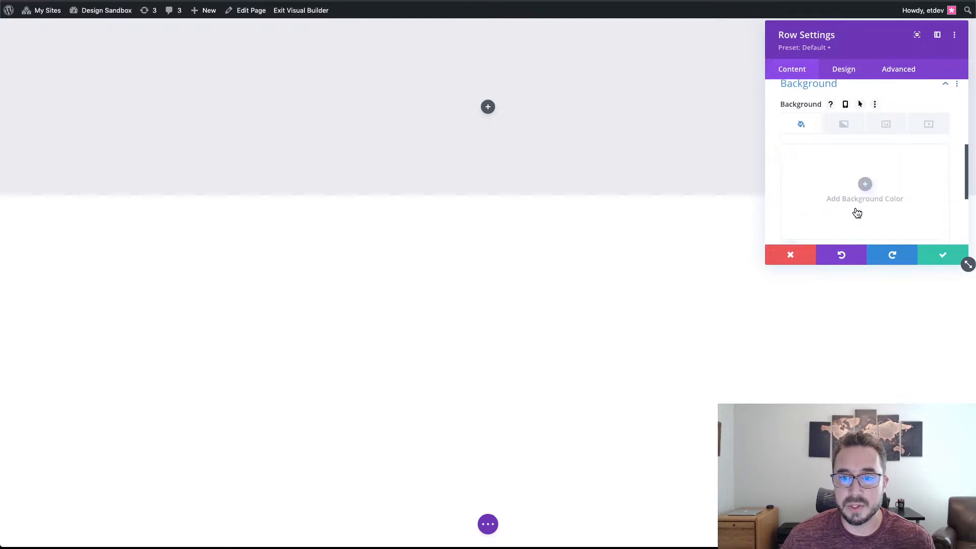
{"action": "left_click", "coordinate": [816, 197]}
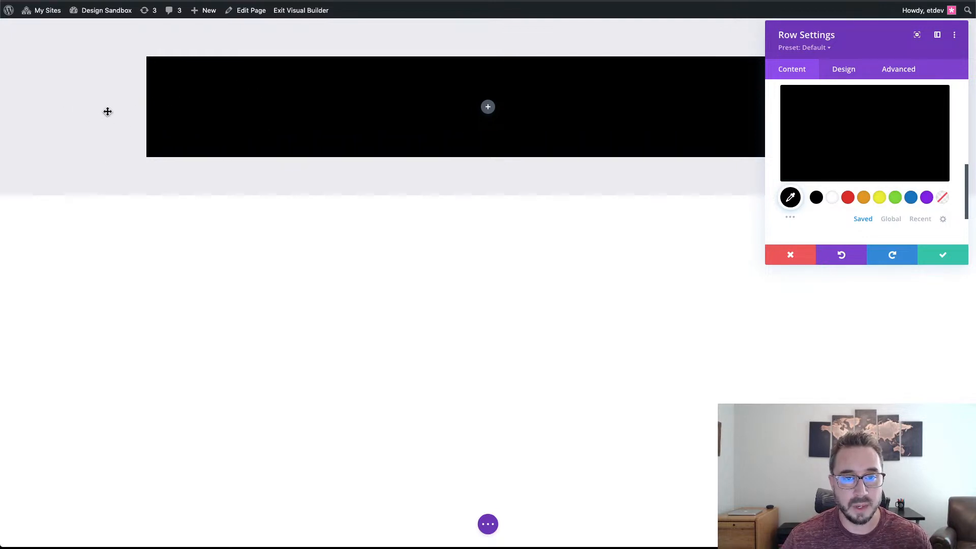
{"action": "mouse_move", "coordinate": [871, 128]}
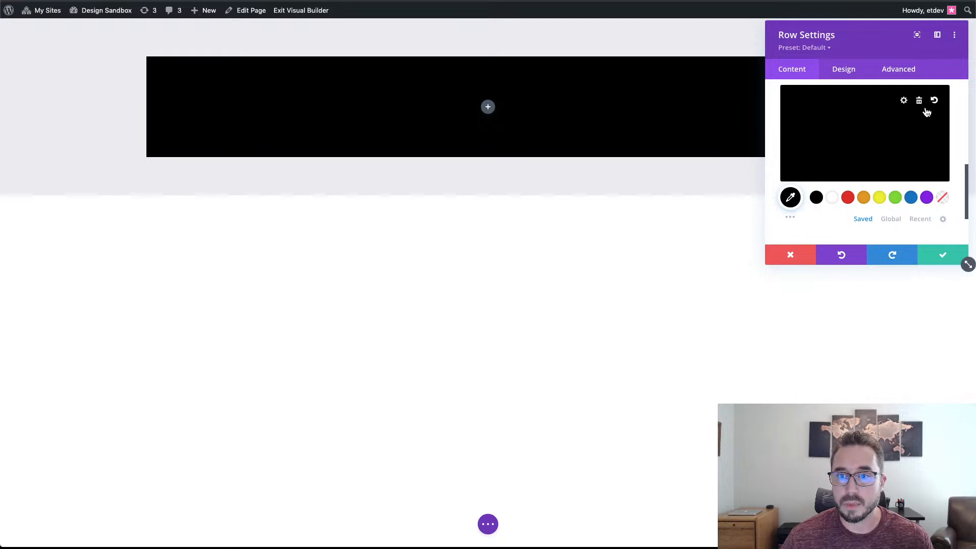
{"action": "left_click", "coordinate": [919, 102]}
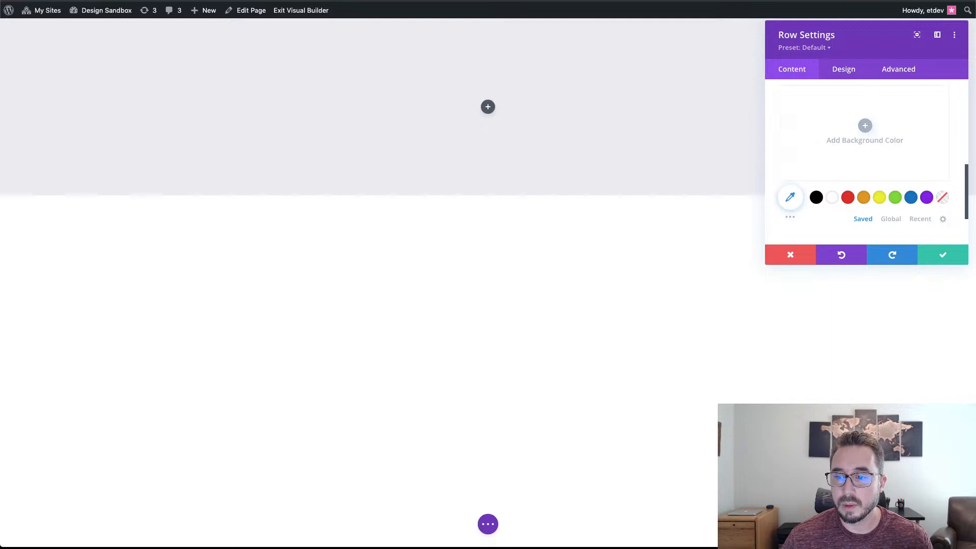
- Assign the CSS class et-hover-container to the row
{"action": "left_click", "coordinate": [849, 72]}
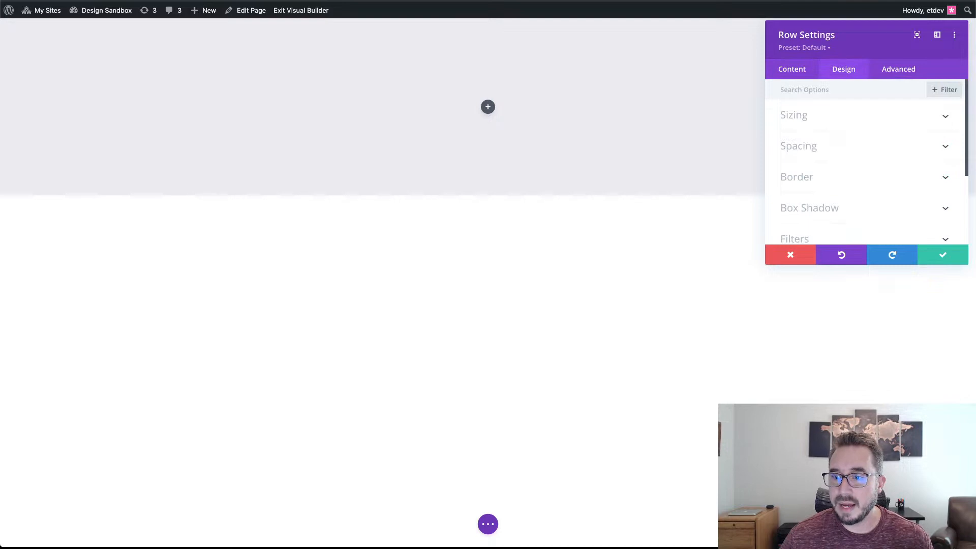
{"action": "left_click", "coordinate": [898, 75]}
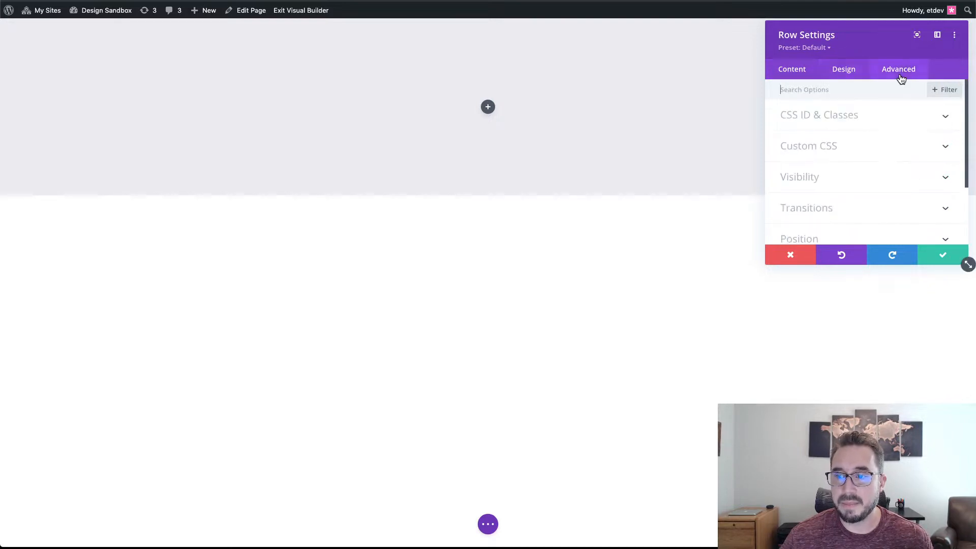
{"action": "left_click", "coordinate": [809, 117]}
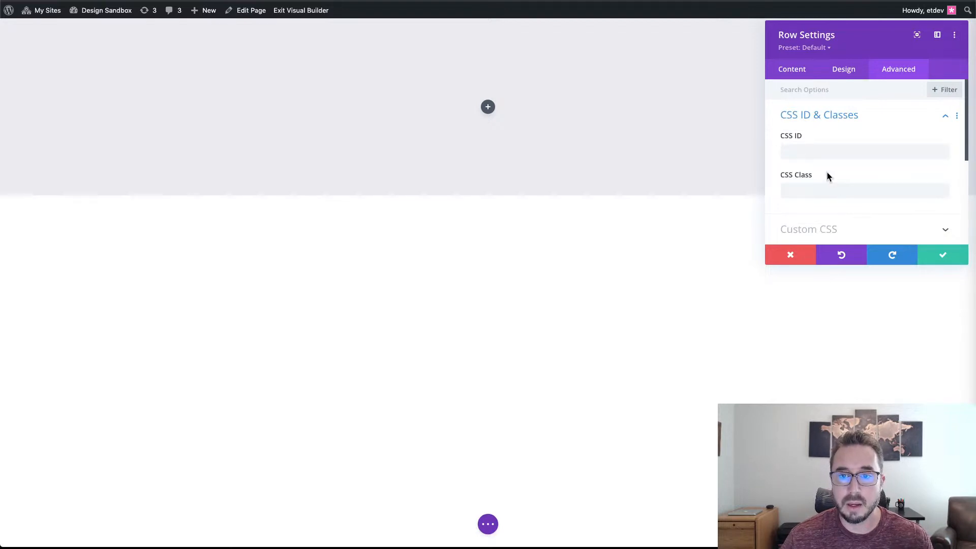
{"action": "left_click", "coordinate": [813, 191]}
{"action": "type", "text": "et-hover-container"}
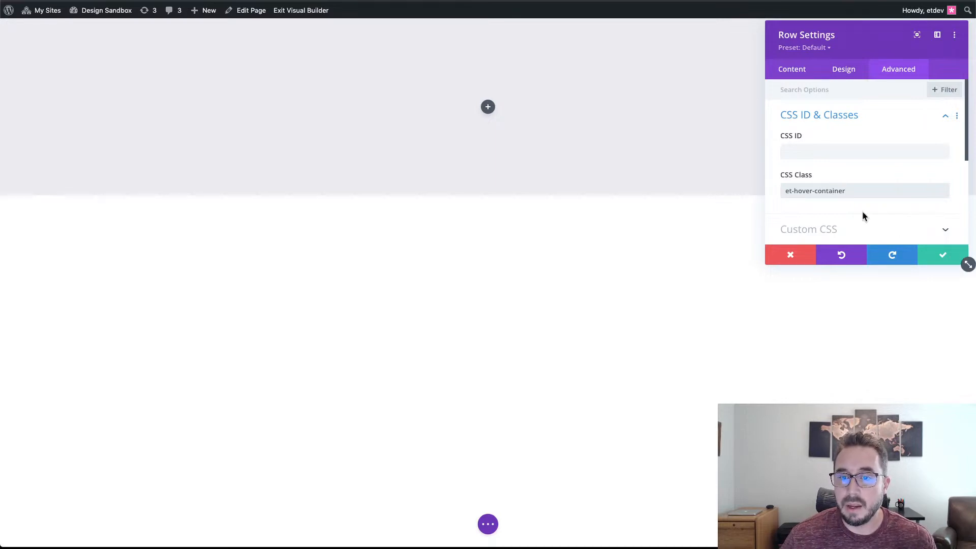
- Add display:flex, align-items:center and justify-content:center as custom CSS for the row's main element, and save the row settings
{"action": "scroll", "coordinate": [861, 212], "scroll_direction": "down", "scroll_amount": 3}
{"action": "left_click", "coordinate": [847, 126]}
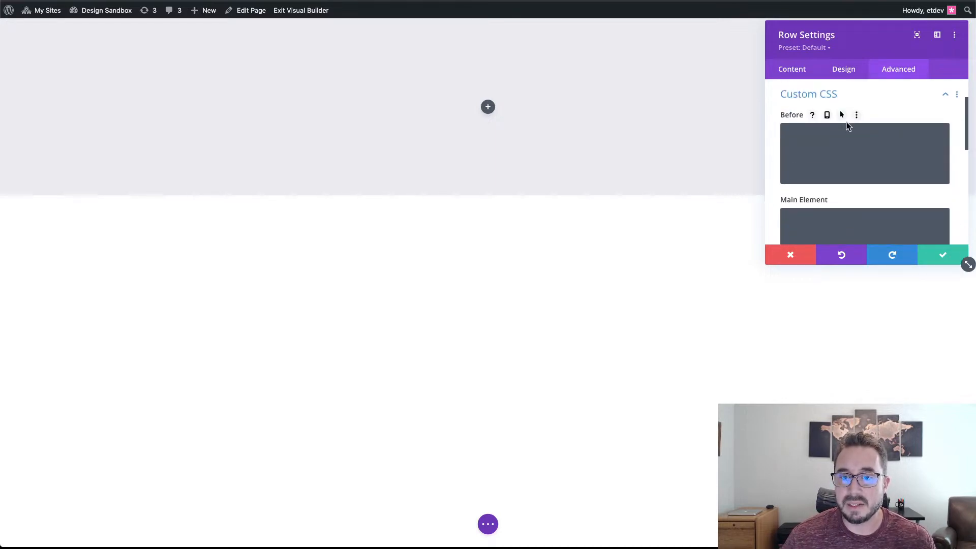
{"action": "scroll", "coordinate": [847, 126], "scroll_direction": "down", "scroll_amount": 3}
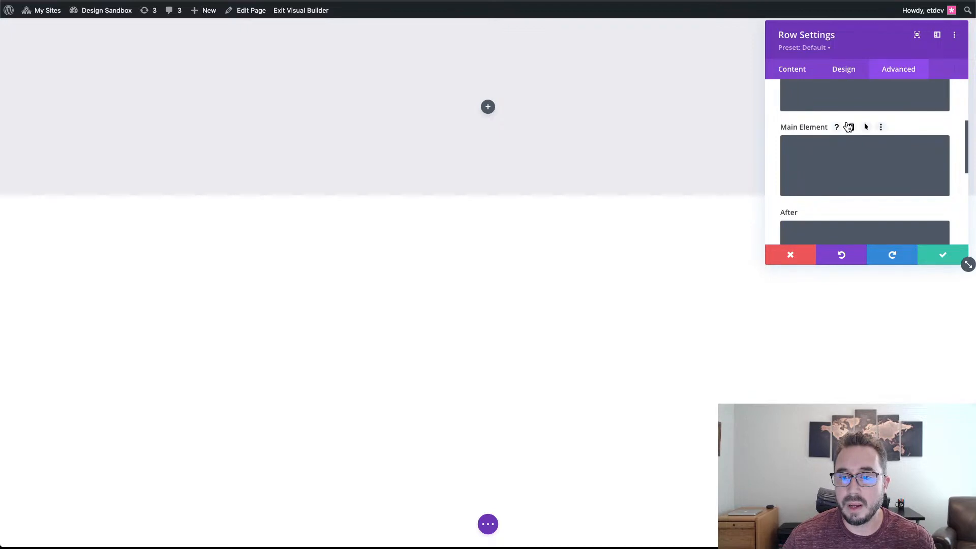
{"action": "left_click", "coordinate": [848, 131]}
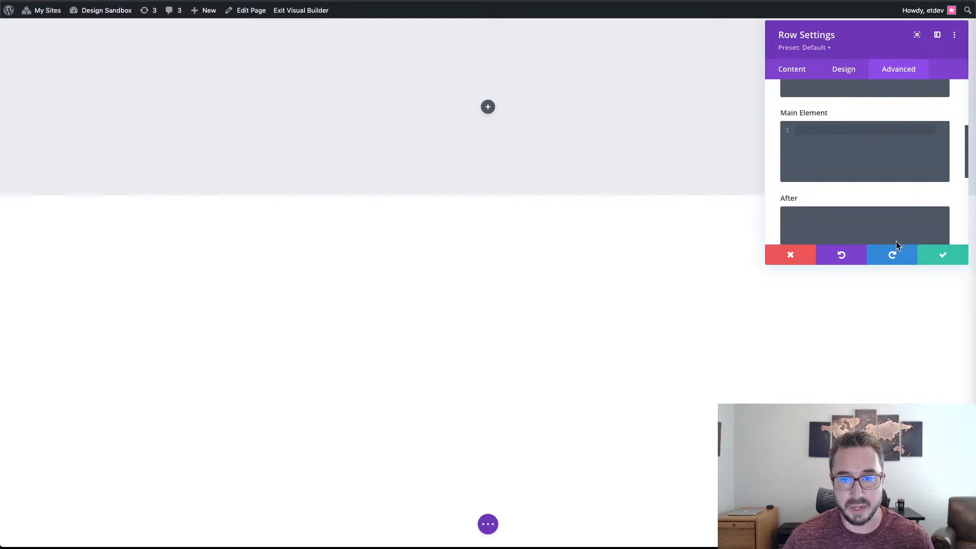
{"action": "left_click", "coordinate": [809, 127]}
{"action": "type", "text": "display:flex; align-items:center; justify-content:center;"}
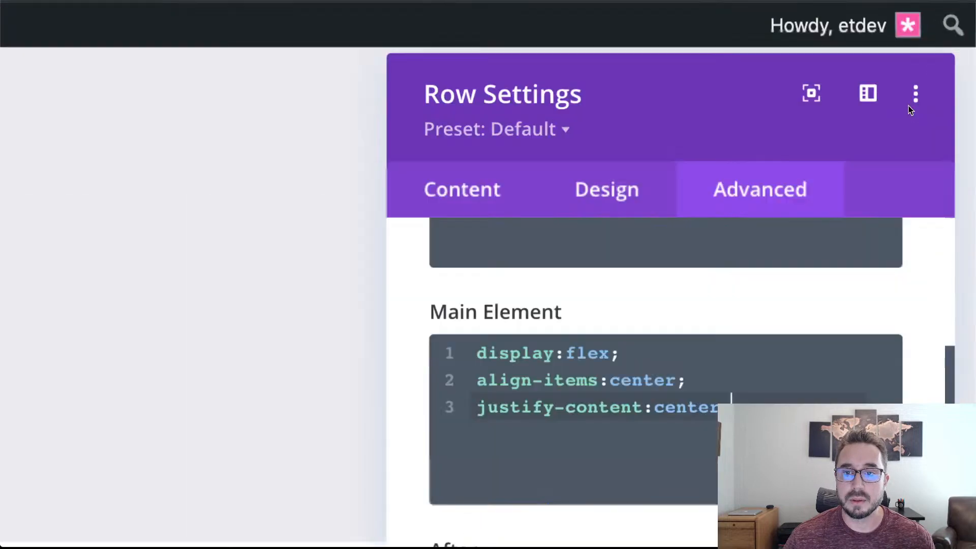
{"action": "scroll", "coordinate": [864, 294], "scroll_direction": "down", "scroll_amount": 2}
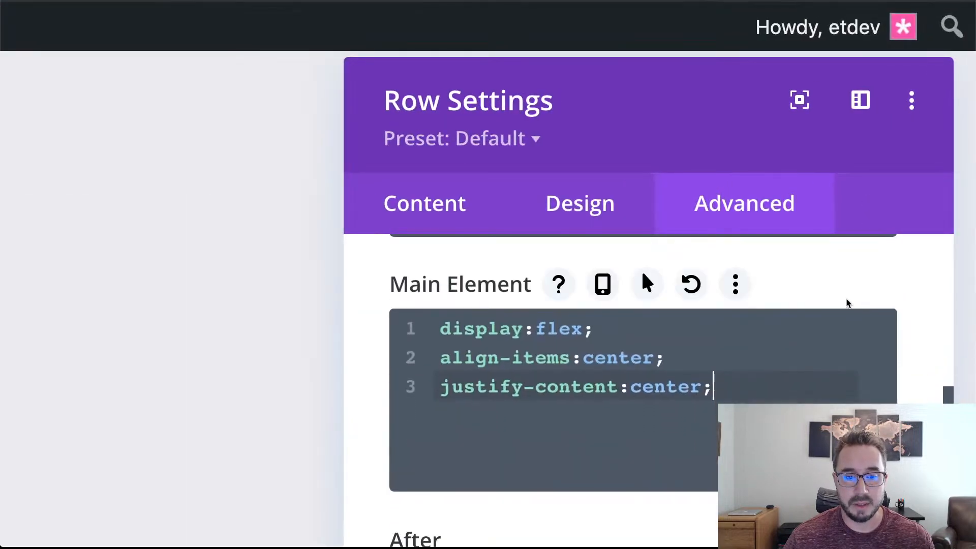
{"action": "left_click", "coordinate": [656, 328]}
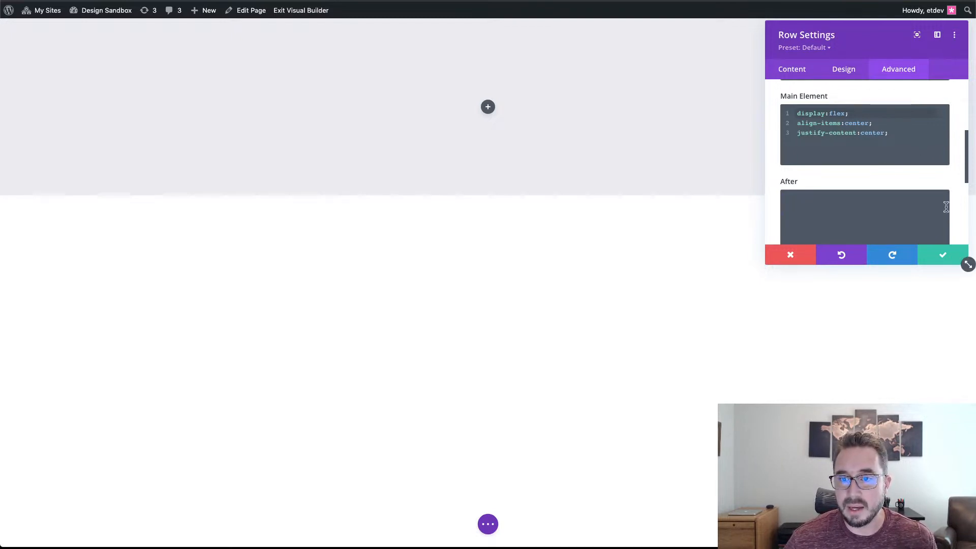
{"action": "left_click", "coordinate": [944, 257]}
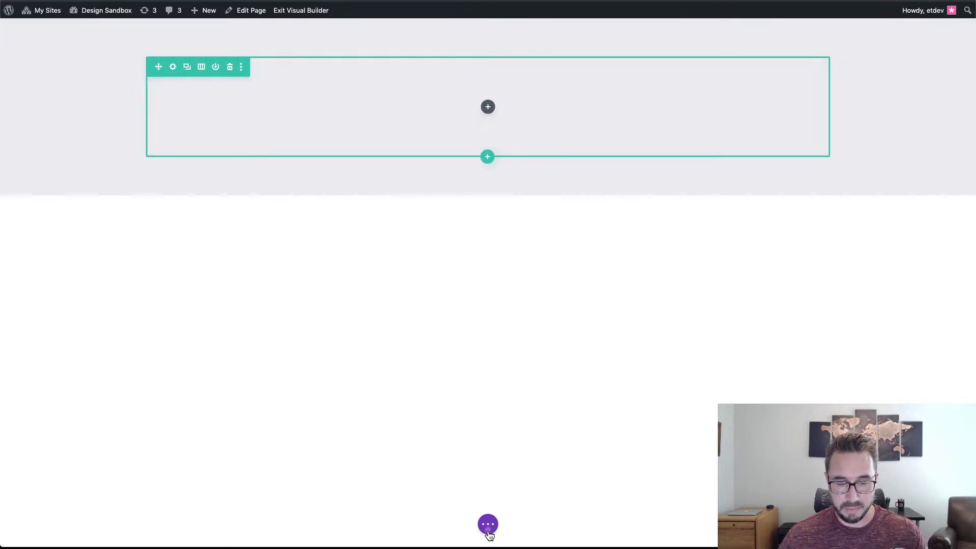
- Open the Layers view of the page from the builder's page controls
{"action": "left_click", "coordinate": [488, 526]}
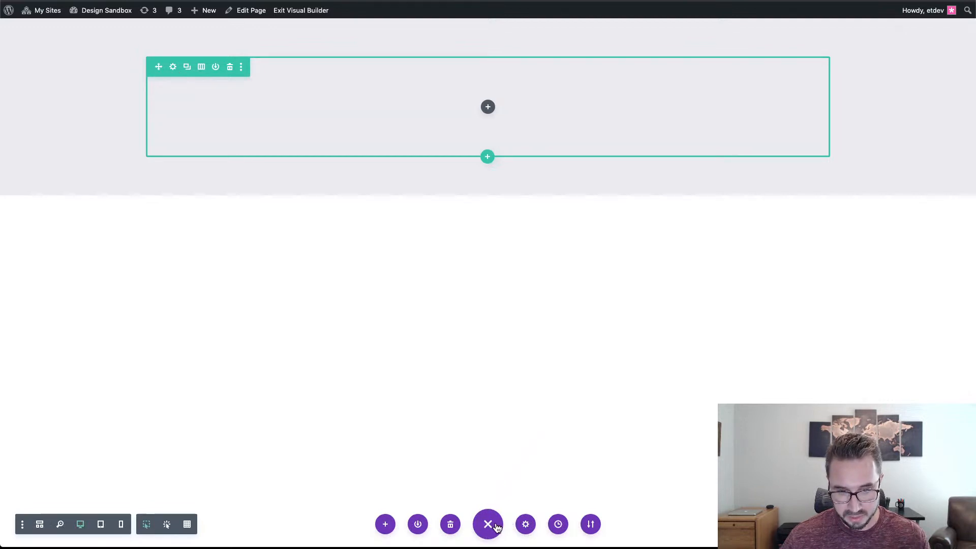
{"action": "left_click_drag", "start_coordinate": [488, 527], "coordinate": [37, 228]}
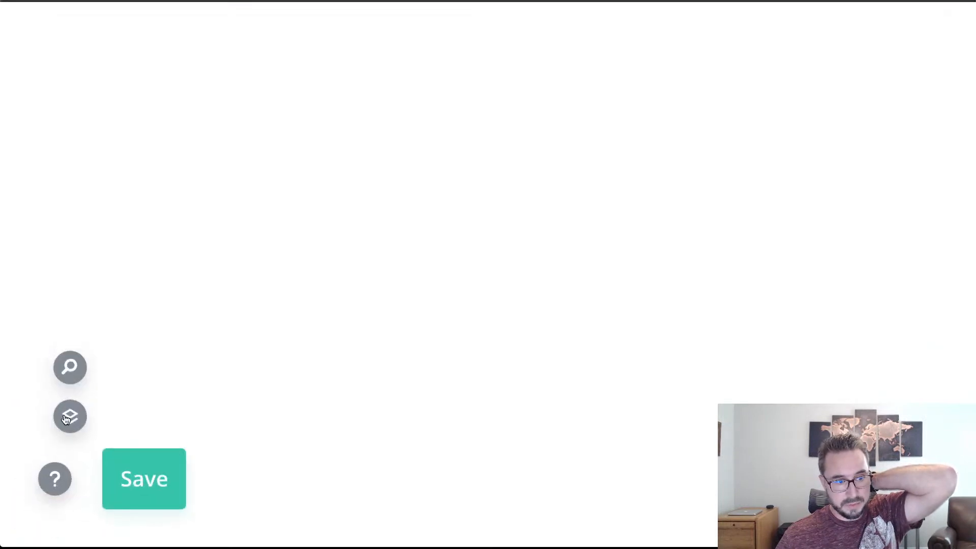
{"action": "left_click", "coordinate": [76, 418]}
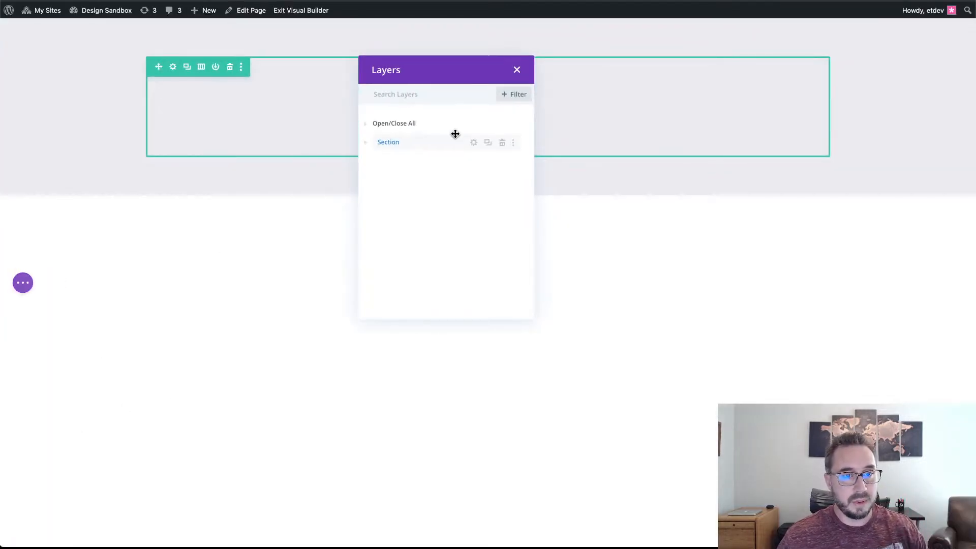
- Move the Layers window away from the middle of the row, make it smaller and expand all layers
{"action": "left_click_drag", "start_coordinate": [452, 71], "coordinate": [189, 61]}
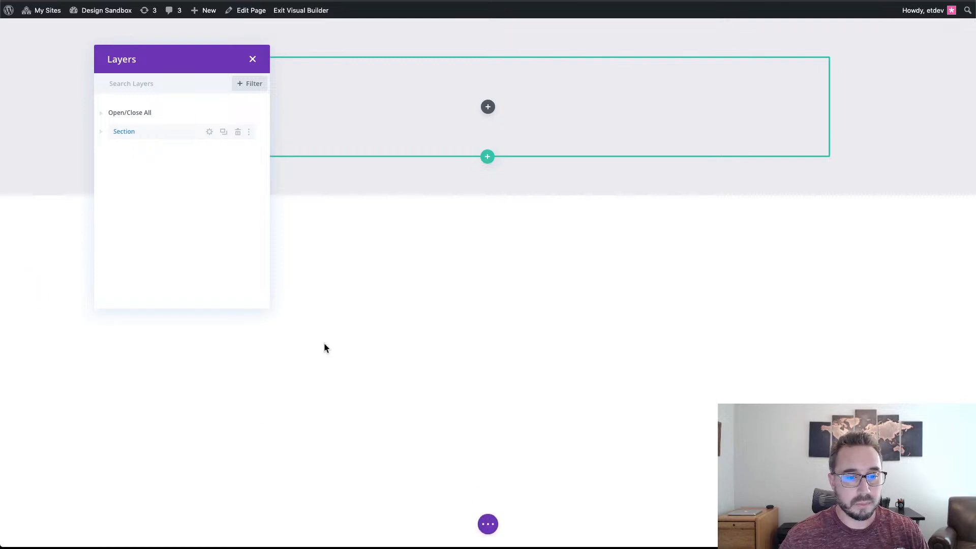
{"action": "left_click_drag", "start_coordinate": [186, 60], "coordinate": [111, 47]}
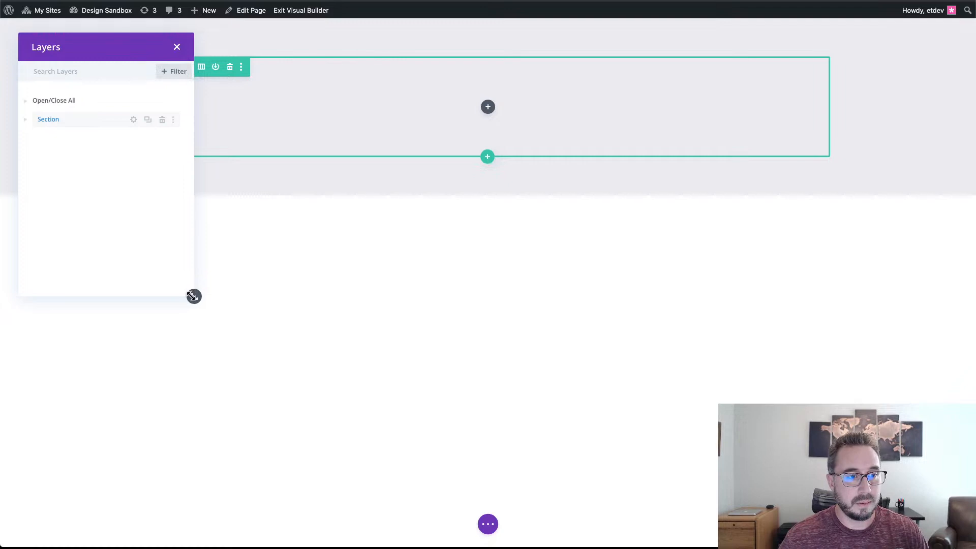
{"action": "left_click_drag", "start_coordinate": [194, 296], "coordinate": [142, 254]}
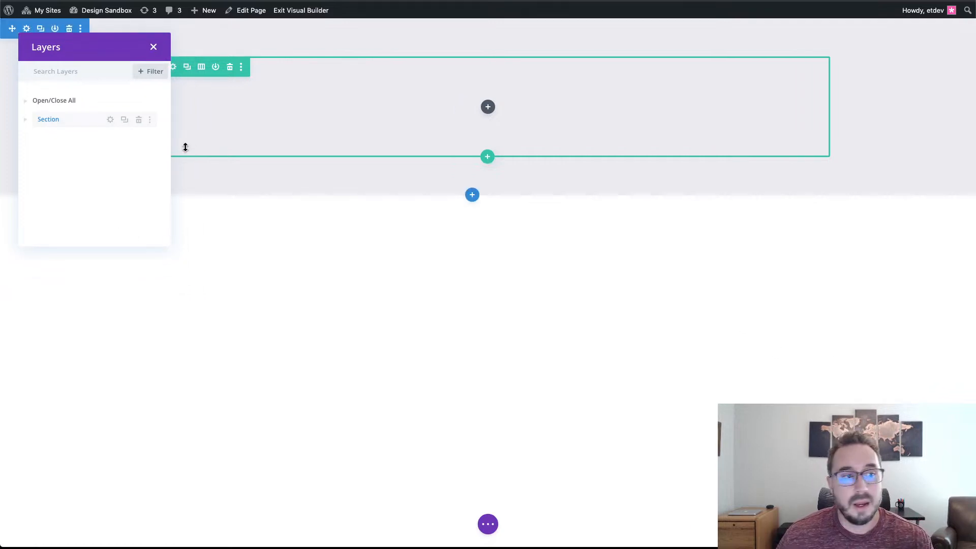
{"action": "left_click", "coordinate": [25, 104]}
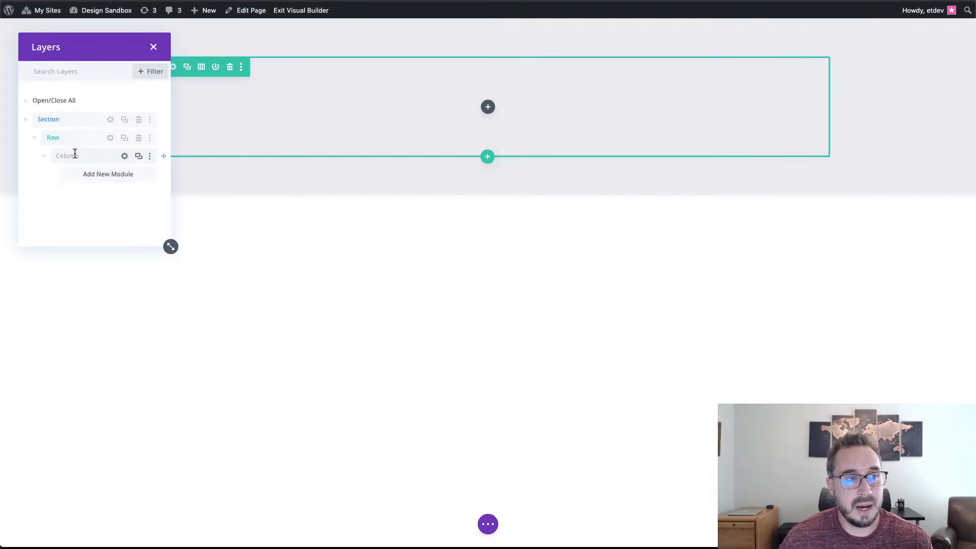
- Open the settings of the row's column and set its background color to white
{"action": "left_click", "coordinate": [125, 157]}
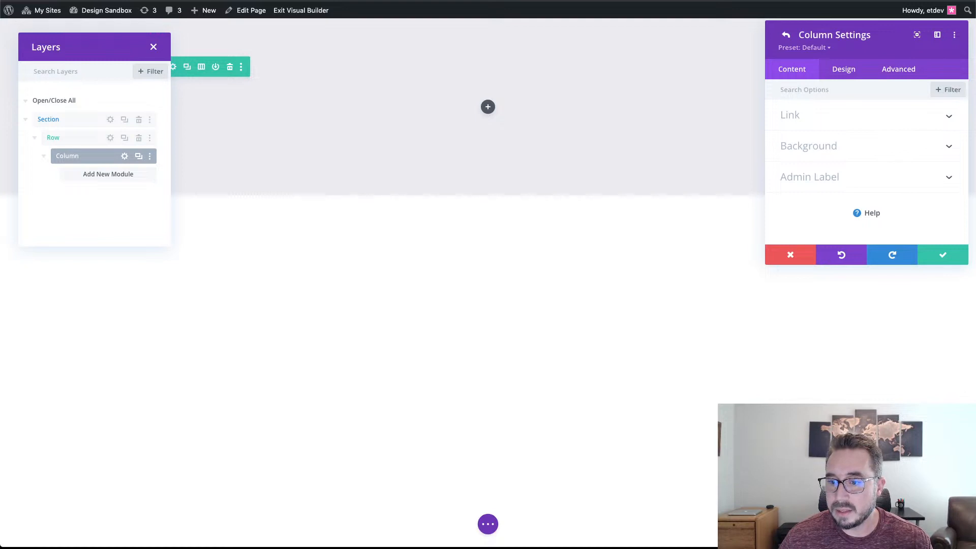
{"action": "left_click", "coordinate": [835, 152]}
{"action": "left_click", "coordinate": [857, 223]}
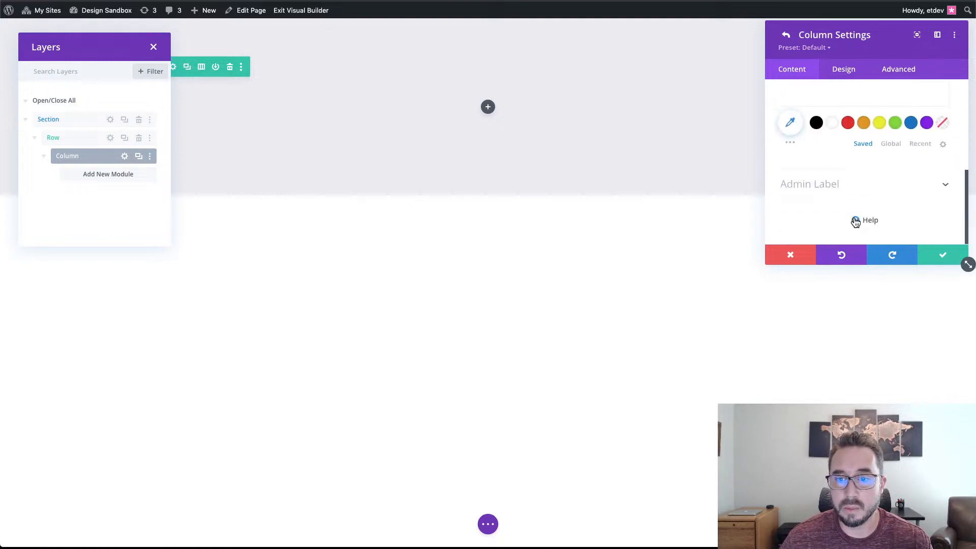
{"action": "left_click", "coordinate": [833, 131]}
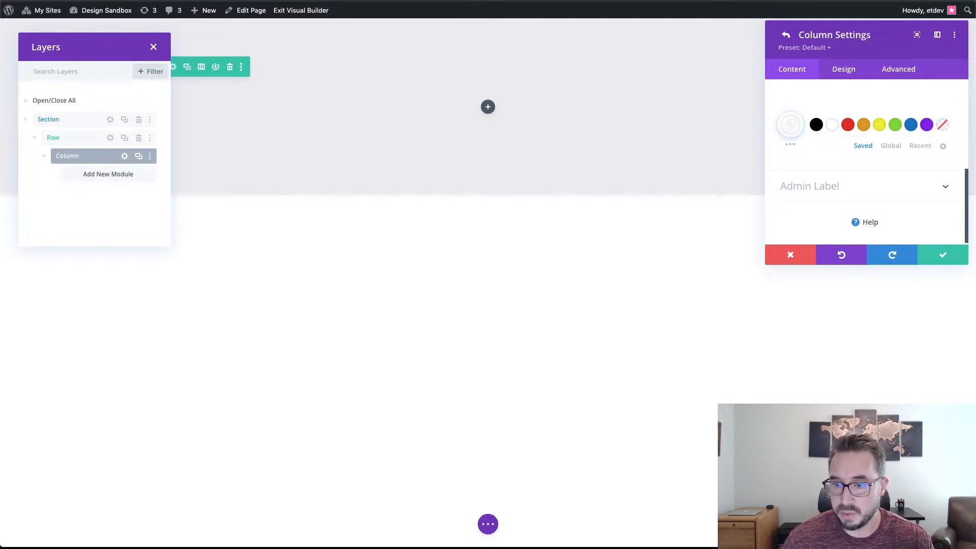
- Set the column's linked padding to 7vh at top and bottom and 5% on left and right
{"action": "left_click", "coordinate": [844, 72]}
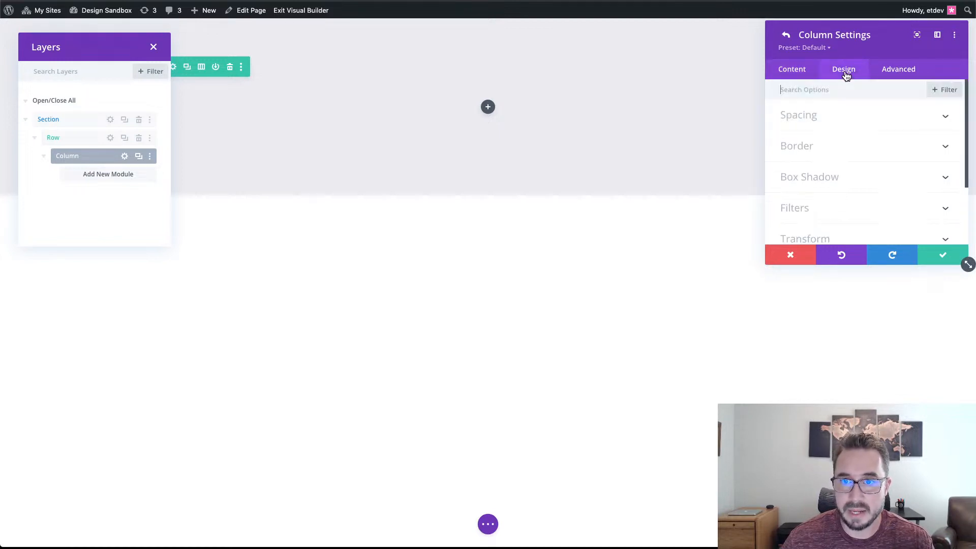
{"action": "left_click", "coordinate": [850, 122]}
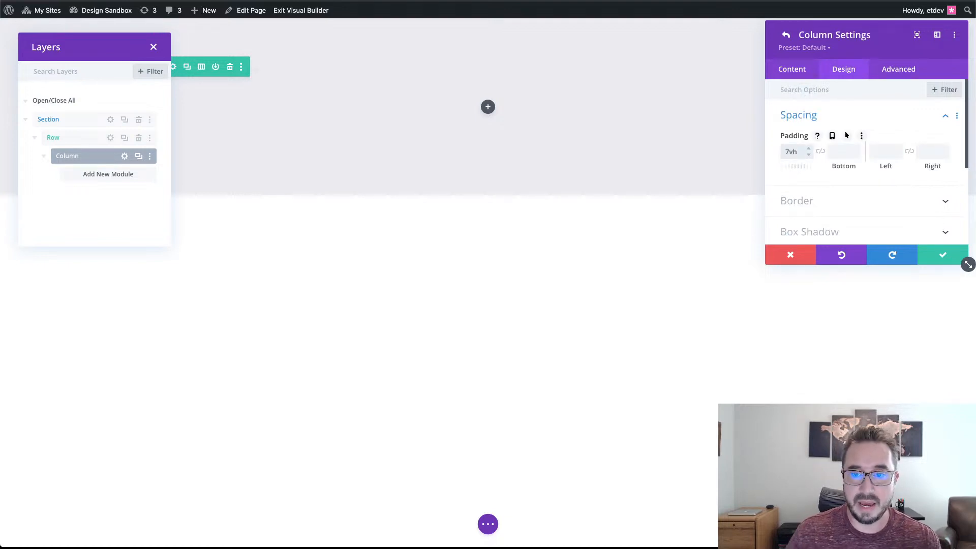
{"action": "left_click", "coordinate": [820, 152]}
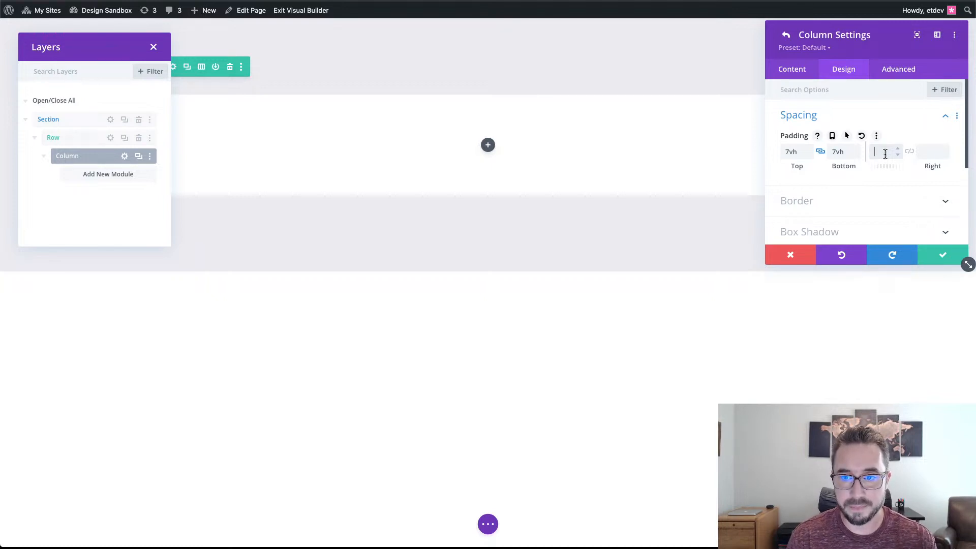
{"action": "type", "text": "%"}
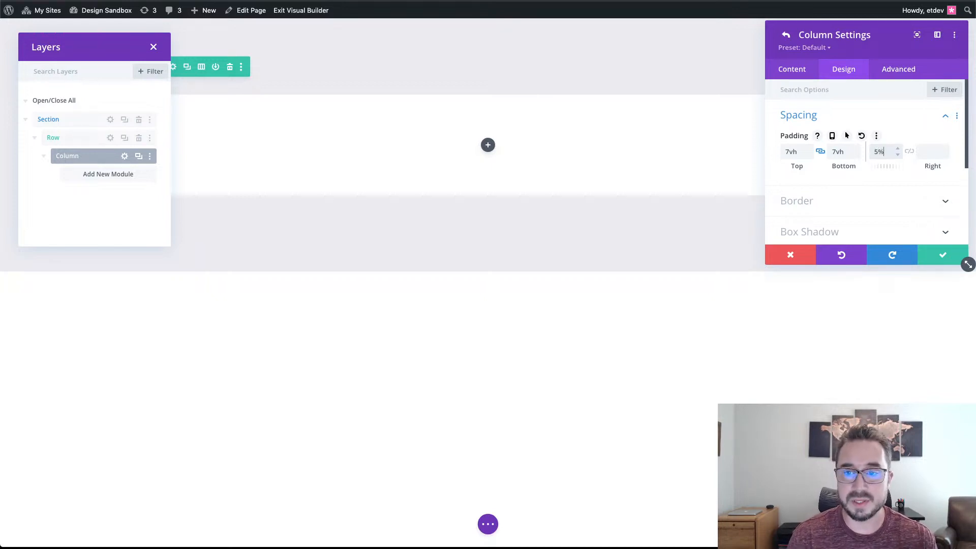
{"action": "left_click", "coordinate": [909, 152]}
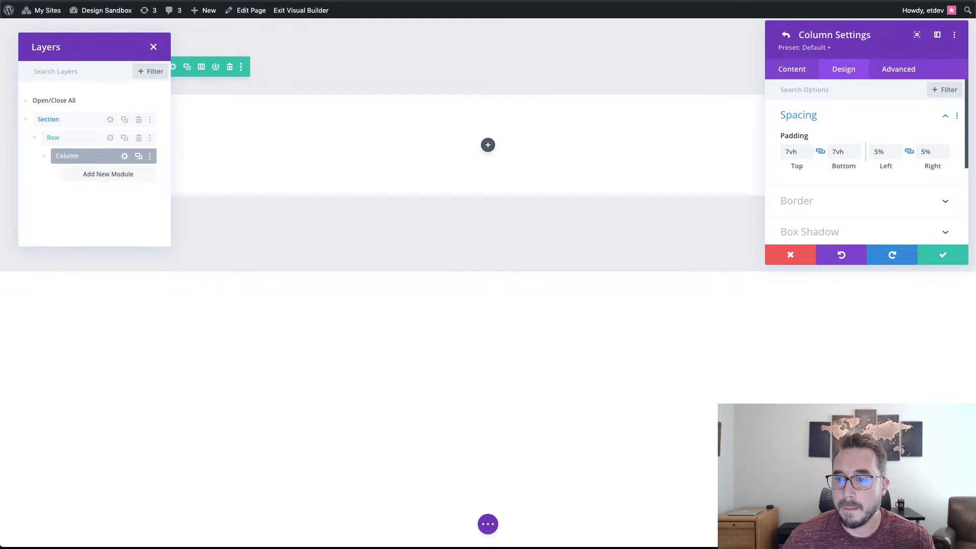
- Round all four corners of the column to 30px and move the Layers window down, clear of the row
{"action": "scroll", "coordinate": [855, 124], "scroll_direction": "down", "scroll_amount": 3}
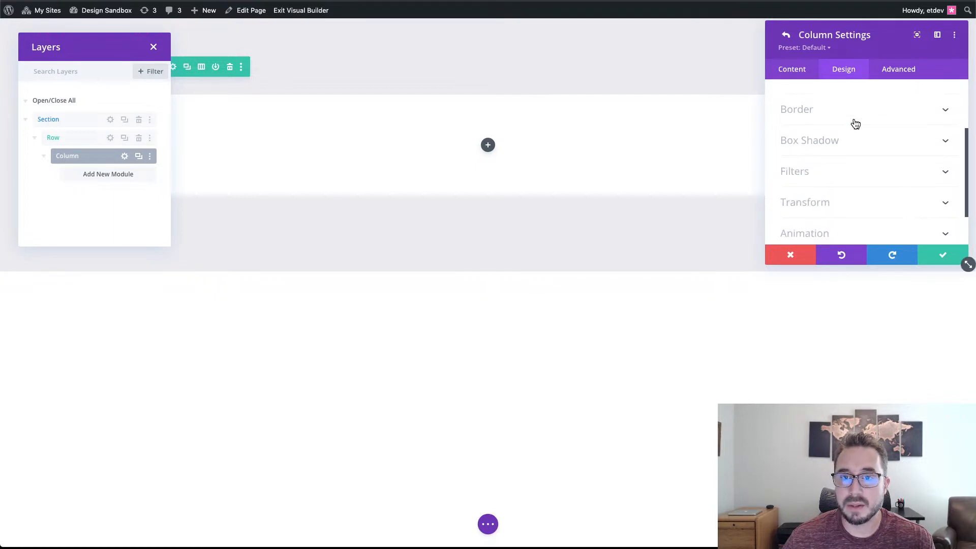
{"action": "left_click", "coordinate": [855, 118]}
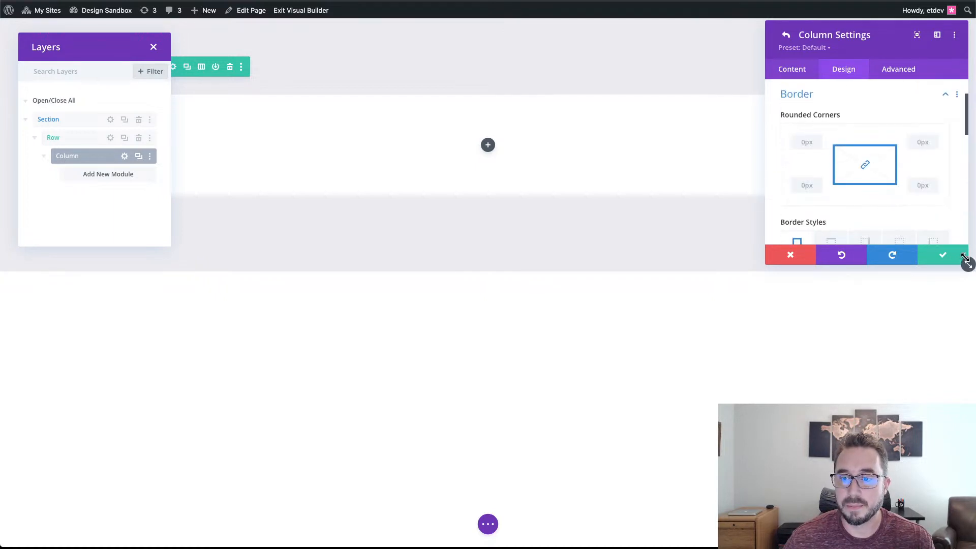
{"action": "left_click_drag", "start_coordinate": [965, 259], "coordinate": [965, 350]}
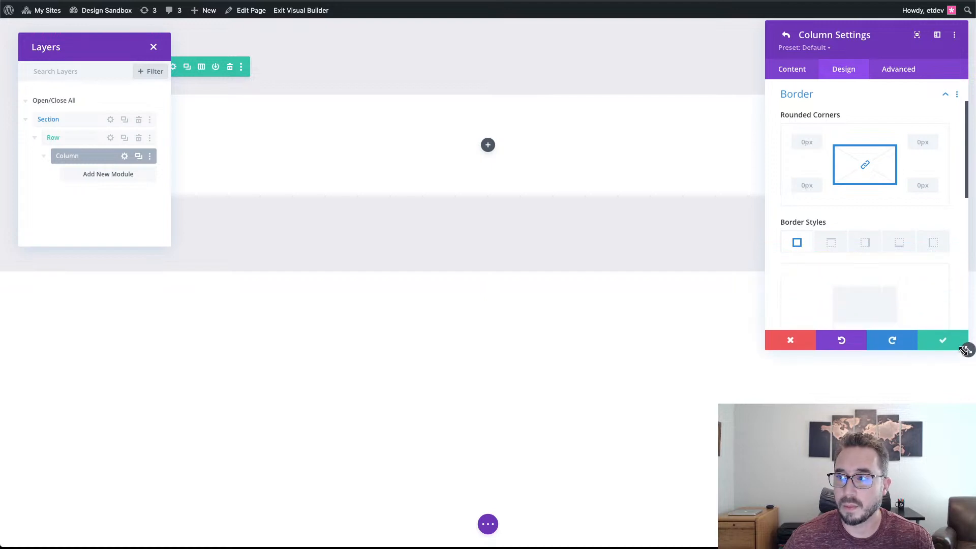
{"action": "left_click", "coordinate": [825, 134]}
{"action": "type", "text": "30"}
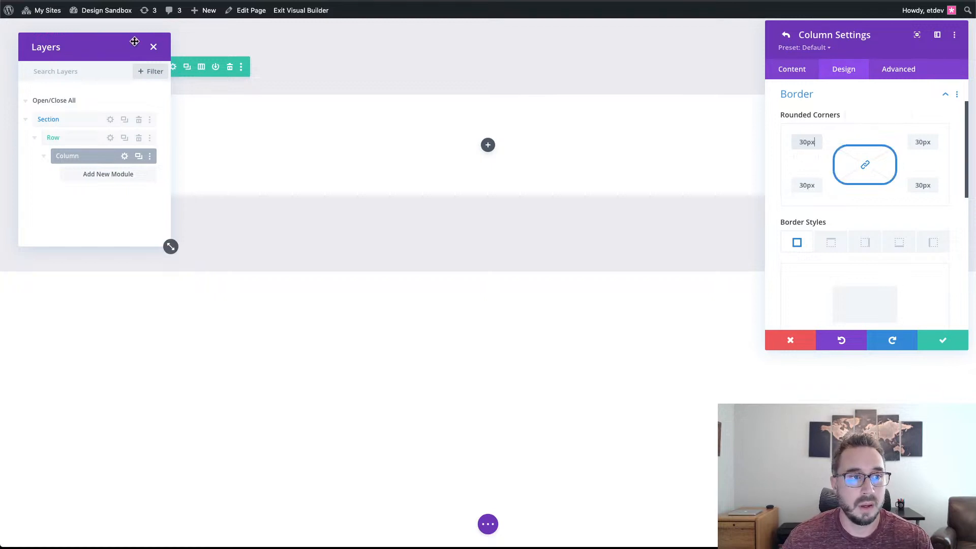
{"action": "left_click_drag", "start_coordinate": [125, 47], "coordinate": [146, 222]}
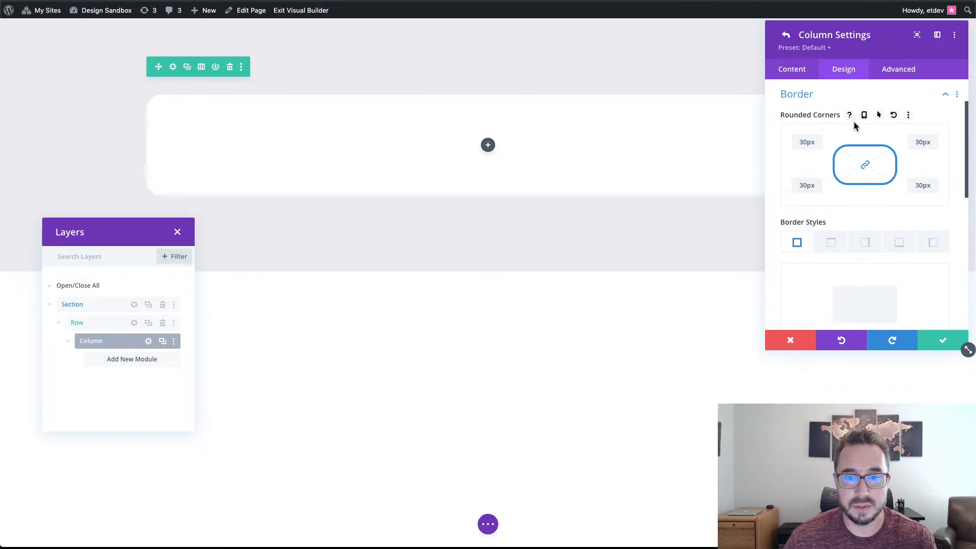
- Apply the first box shadow preset, an even shadow around all sides, to the column
{"action": "scroll", "coordinate": [855, 182], "scroll_direction": "down", "scroll_amount": 1}
{"action": "scroll", "coordinate": [854, 183], "scroll_direction": "up", "scroll_amount": 3}
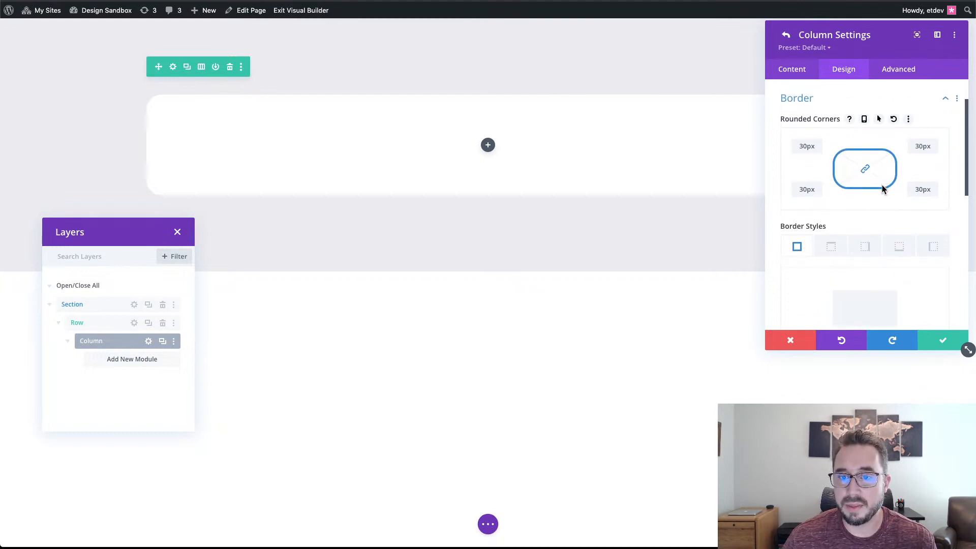
{"action": "scroll", "coordinate": [882, 188], "scroll_direction": "down", "scroll_amount": 5}
{"action": "scroll", "coordinate": [883, 186], "scroll_direction": "down", "scroll_amount": 10}
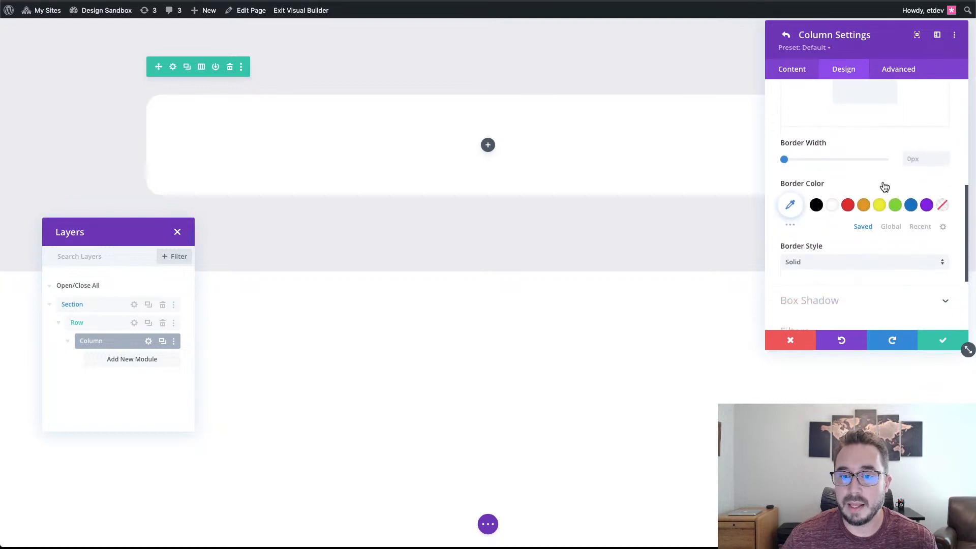
{"action": "left_click", "coordinate": [884, 187]}
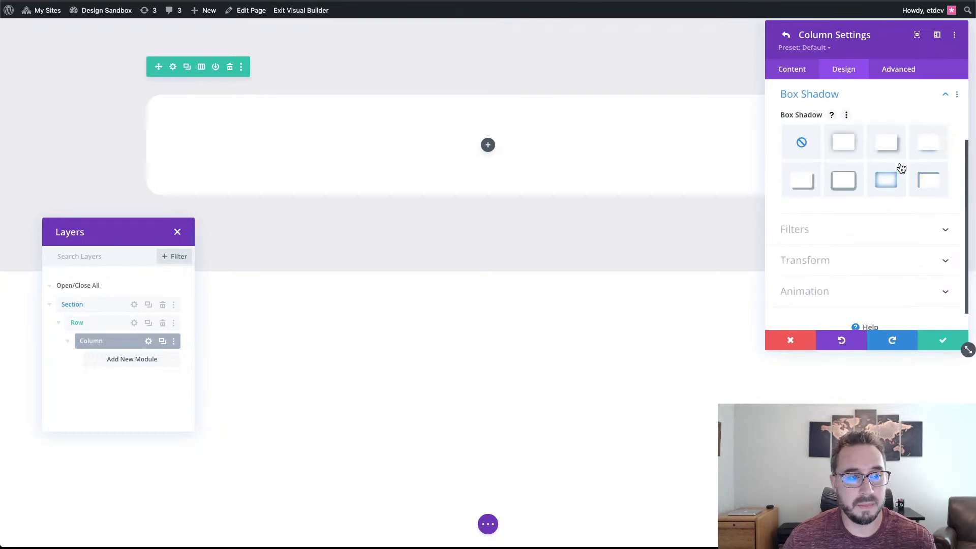
{"action": "left_click", "coordinate": [850, 151]}
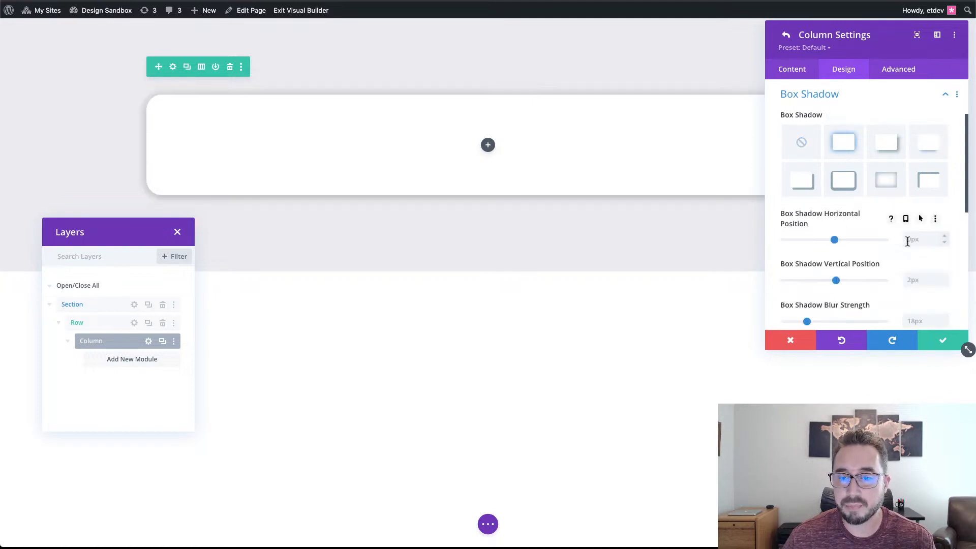
- Set the column's box shadow vertical position to 0px and its blur strength to 80px
{"action": "scroll", "coordinate": [910, 239], "scroll_direction": "down", "scroll_amount": 2}
{"action": "scroll", "coordinate": [907, 241], "scroll_direction": "up", "scroll_amount": 1}
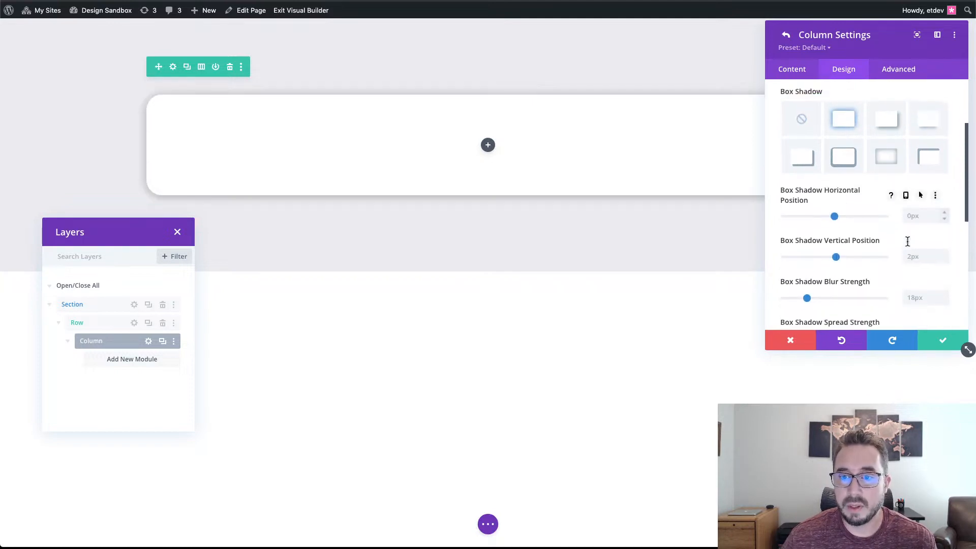
{"action": "left_click", "coordinate": [930, 226]}
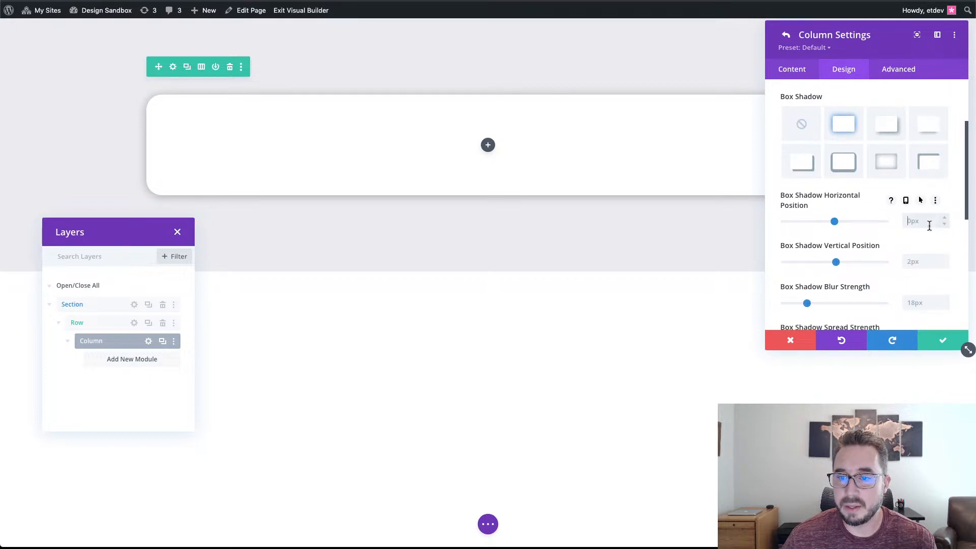
{"action": "left_click", "coordinate": [933, 263]}
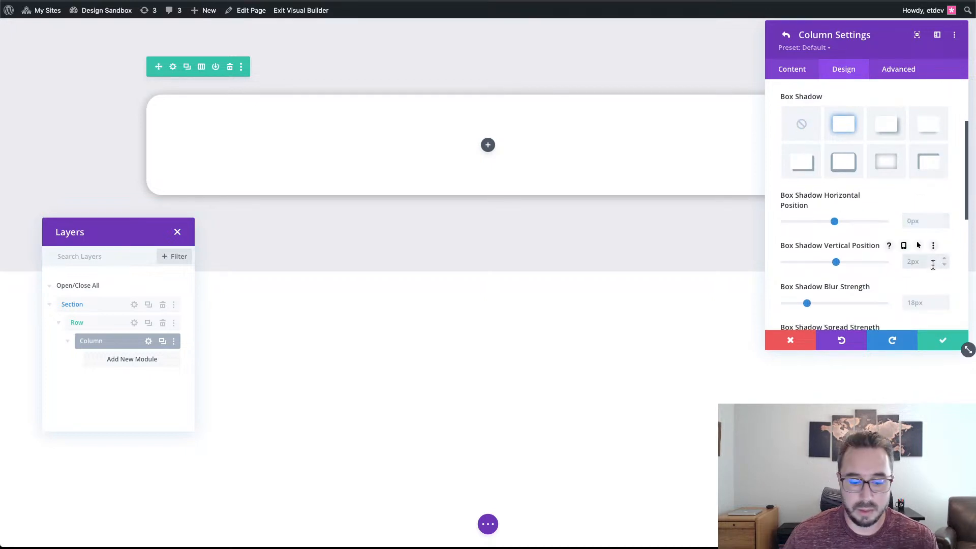
{"action": "type", "text": "0"}
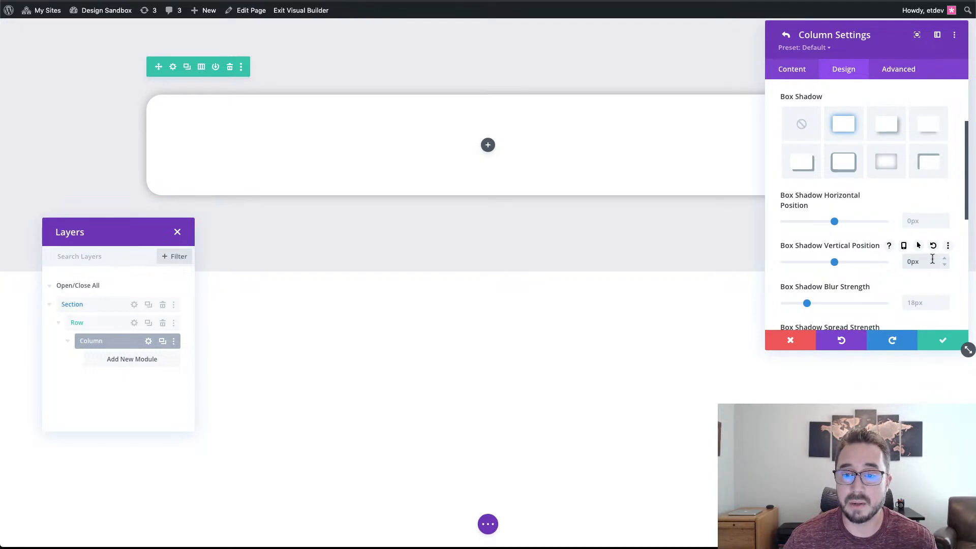
{"action": "scroll", "coordinate": [932, 260], "scroll_direction": "down", "scroll_amount": 3}
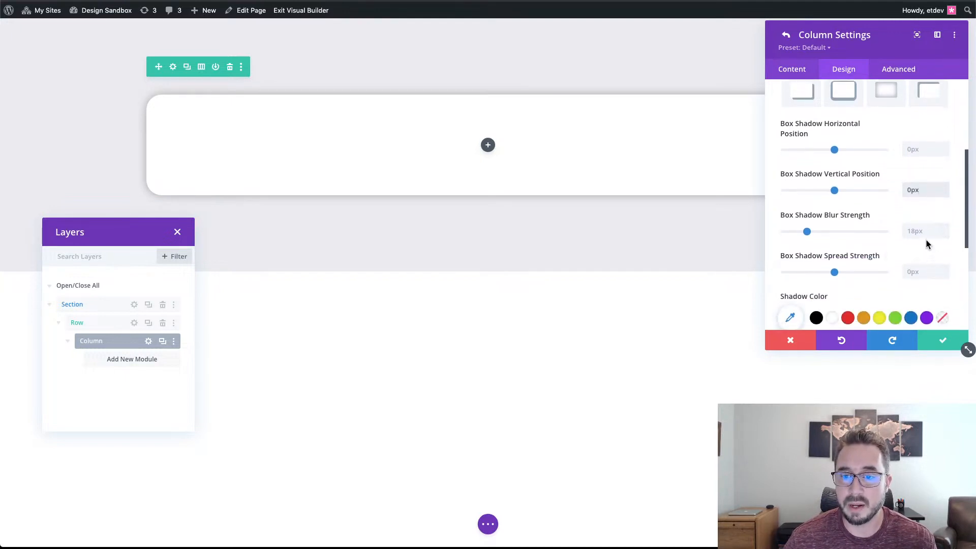
{"action": "scroll", "coordinate": [925, 243], "scroll_direction": "down", "scroll_amount": 2}
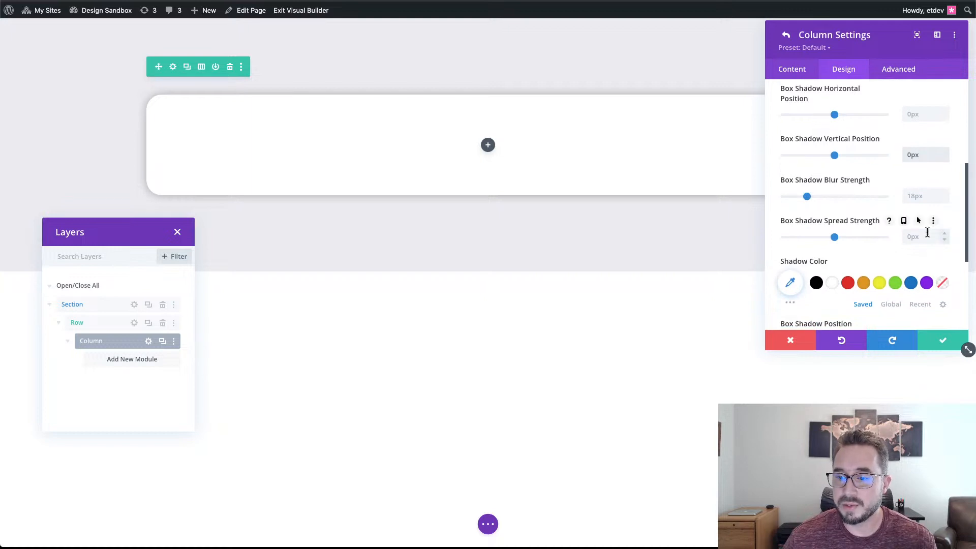
{"action": "left_click", "coordinate": [918, 197]}
{"action": "type", "text": "8"}
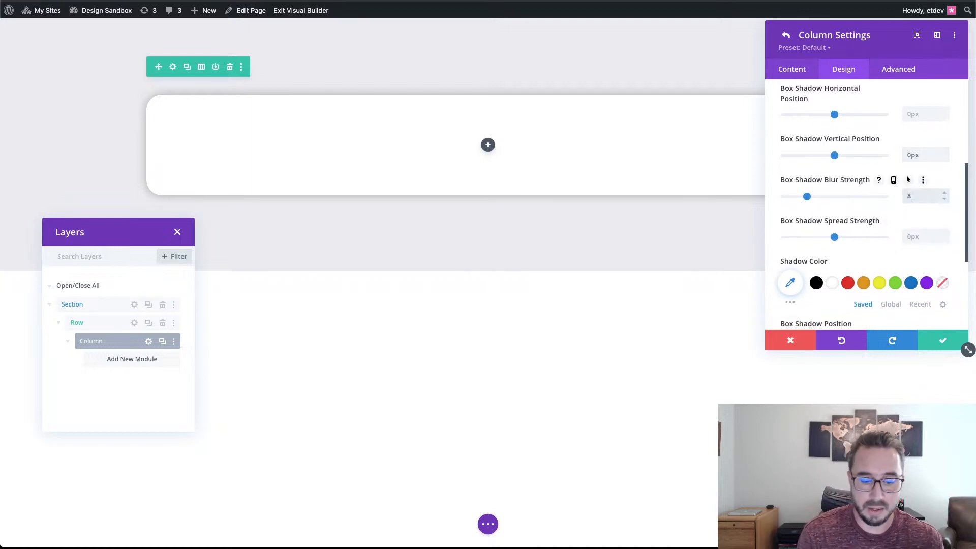
{"action": "type", "text": "0"}
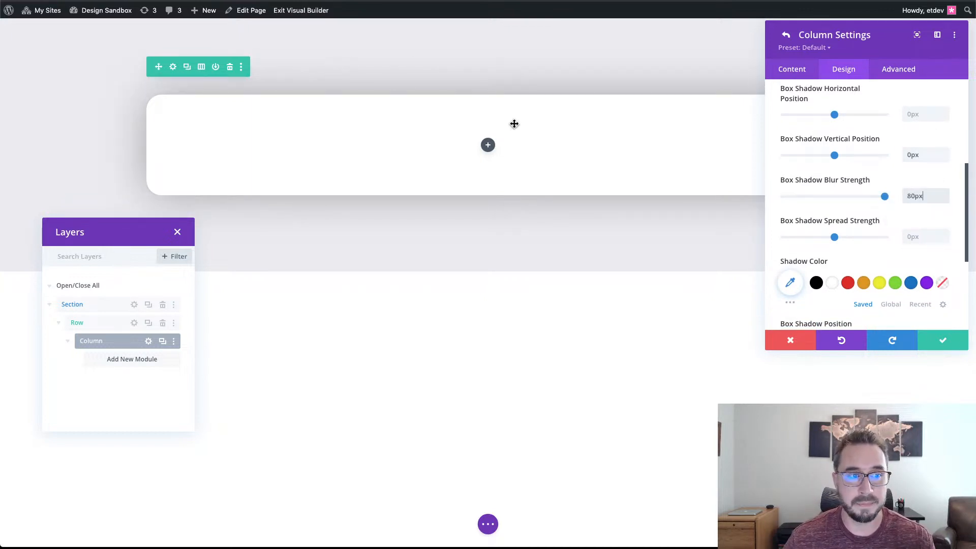
- Set the column's shadow color to black at 20% opacity, rgba(0,0,0,0.2)
{"action": "scroll", "coordinate": [813, 262], "scroll_direction": "down", "scroll_amount": 2}
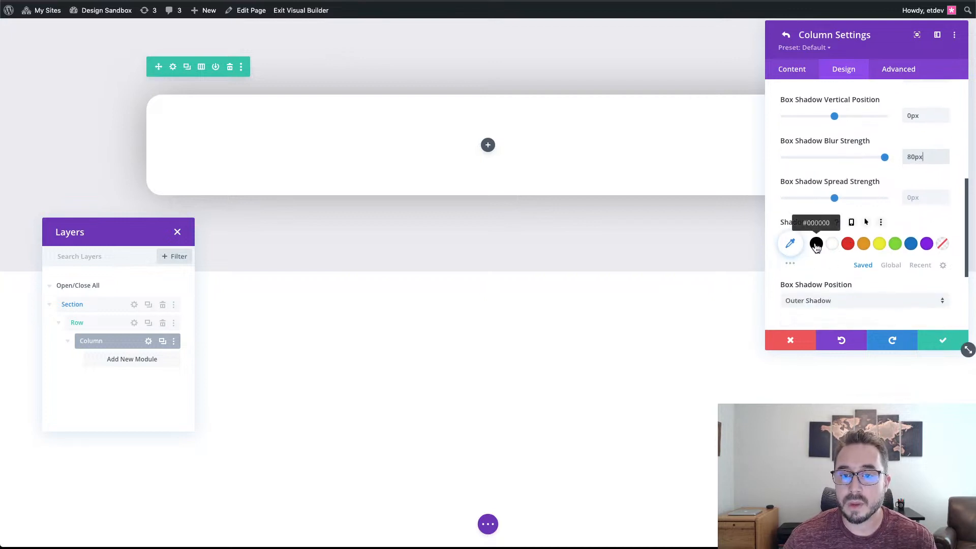
{"action": "left_click", "coordinate": [815, 245]}
{"action": "left_click", "coordinate": [790, 244]}
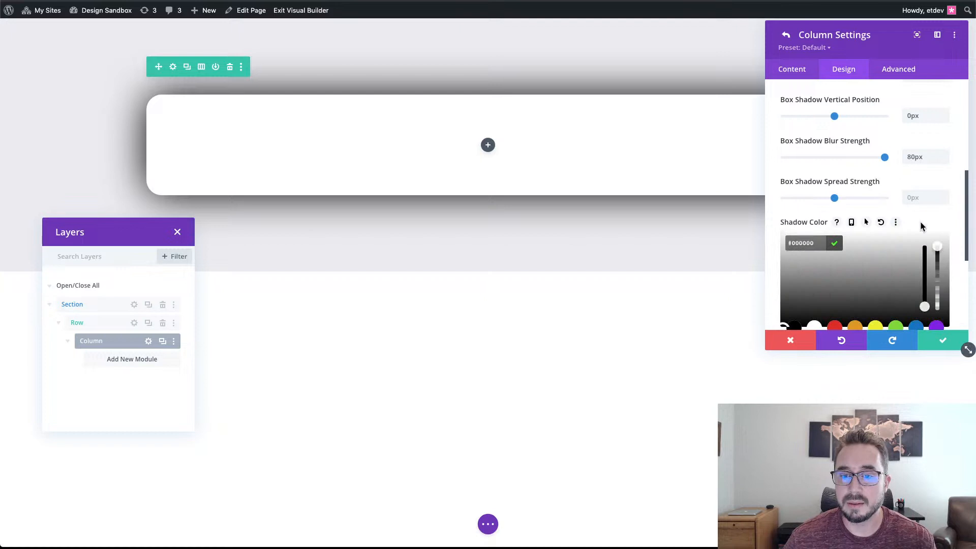
{"action": "scroll", "coordinate": [921, 226], "scroll_direction": "down", "scroll_amount": 4}
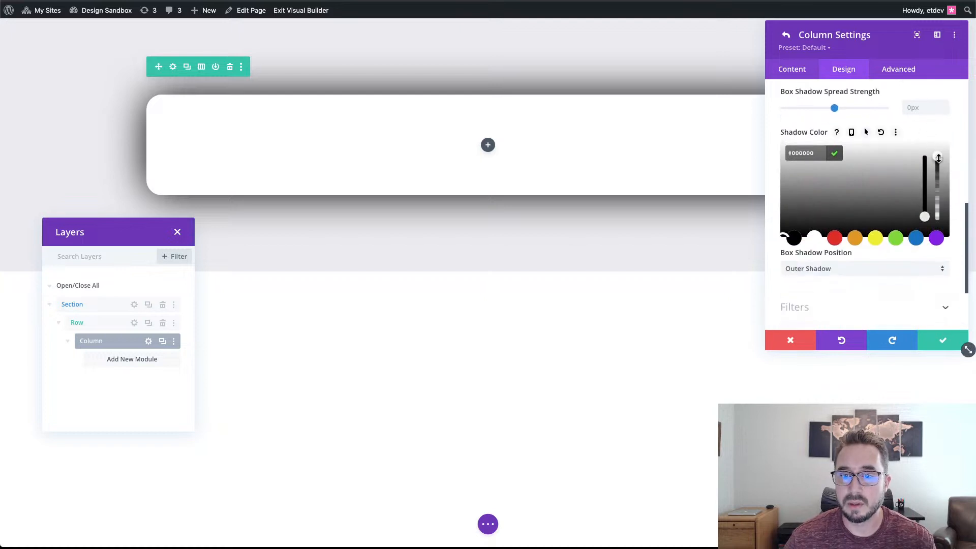
{"action": "left_click_drag", "start_coordinate": [938, 158], "coordinate": [939, 216]}
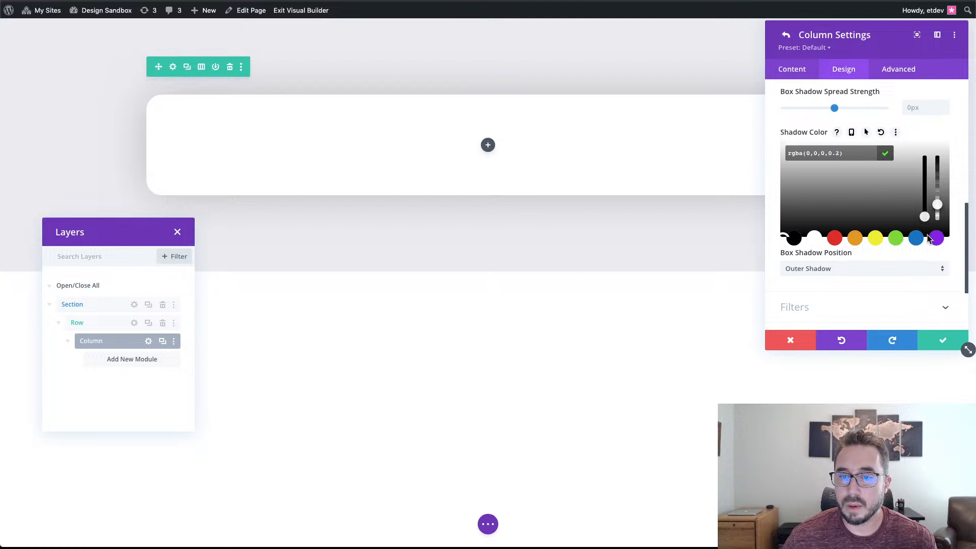
- Assign the CSS class et-mousemove-card to the column
{"action": "scroll", "coordinate": [929, 239], "scroll_direction": "up", "scroll_amount": 3}
{"action": "left_click", "coordinate": [898, 68]}
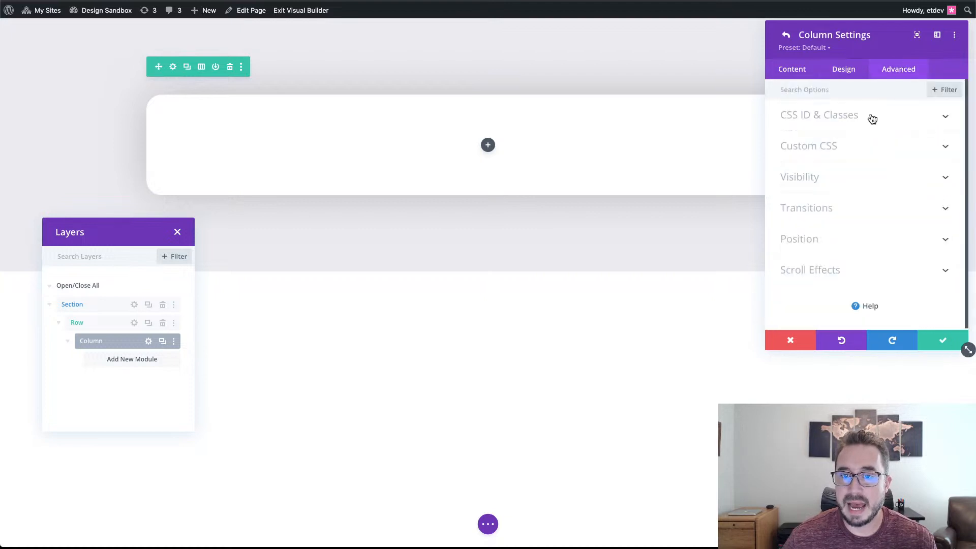
{"action": "left_click", "coordinate": [869, 117]}
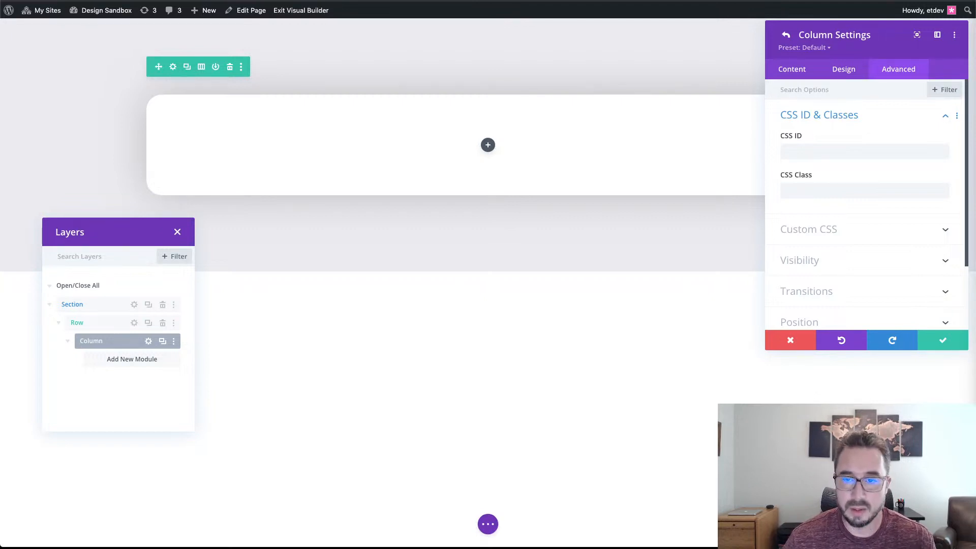
{"action": "left_click", "coordinate": [830, 189]}
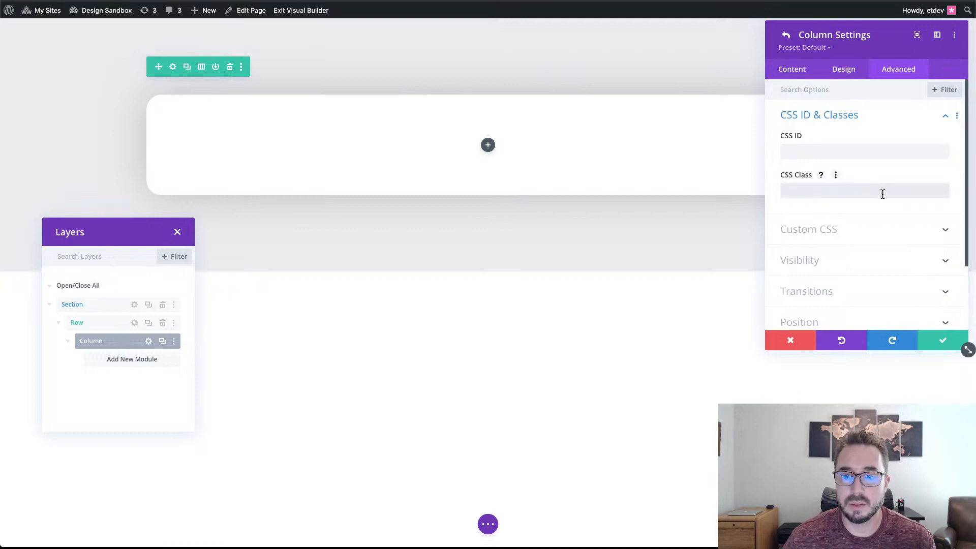
{"action": "type", "text": "et-mousemove-card"}
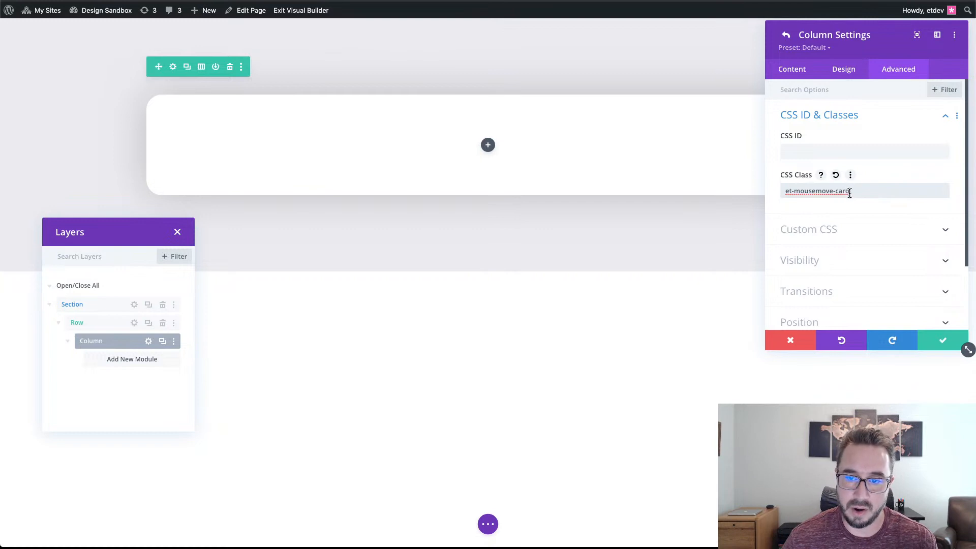
{"action": "left_click", "coordinate": [874, 207]}
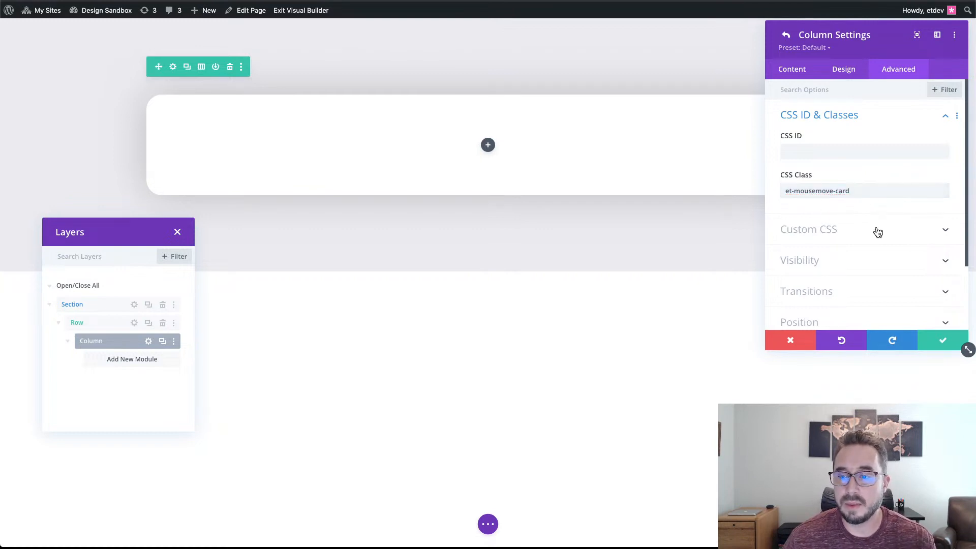
- Add the custom CSS "max-width: 600px;" to the column's main element
{"action": "scroll", "coordinate": [879, 266], "scroll_direction": "down", "scroll_amount": 2}
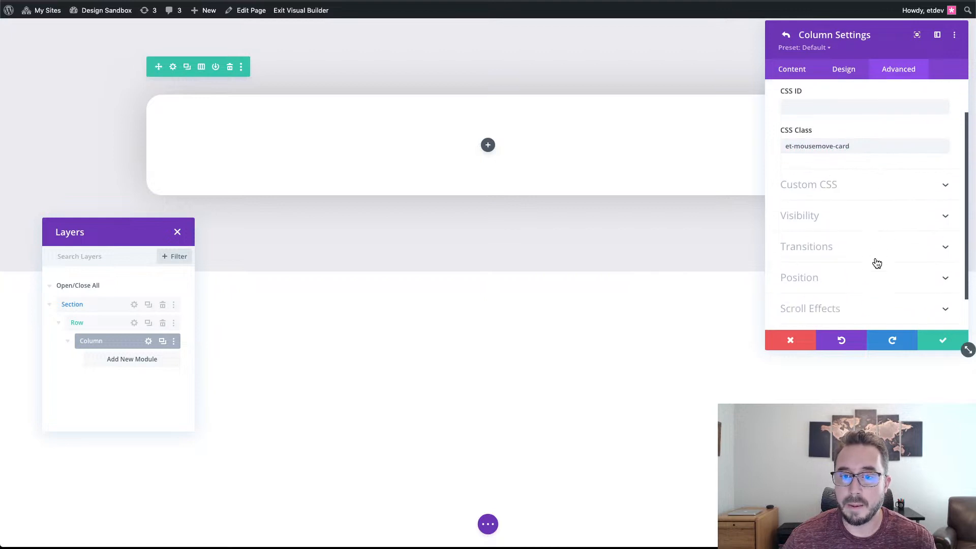
{"action": "left_click", "coordinate": [867, 178]}
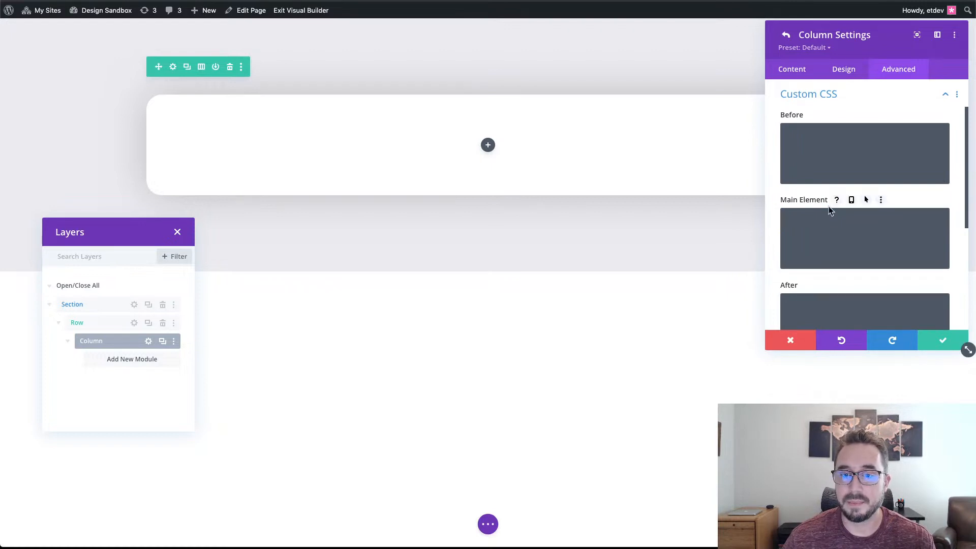
{"action": "left_click", "coordinate": [878, 226]}
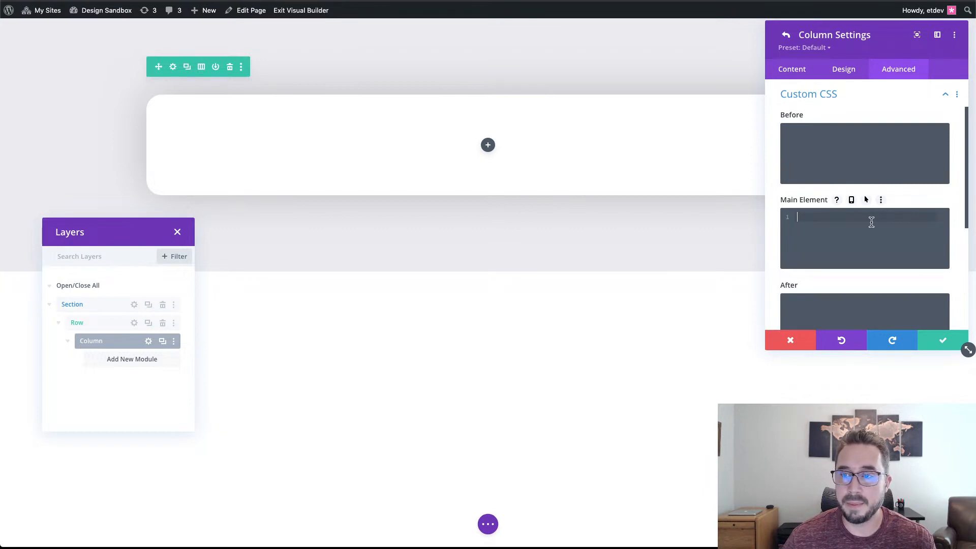
{"action": "type", "text": "ma"}
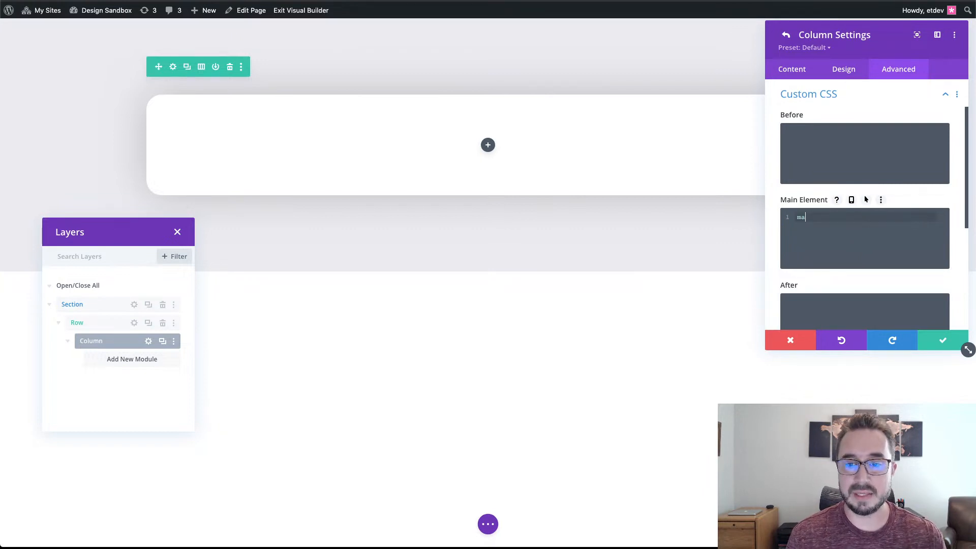
{"action": "type", "text": "x-width:"}
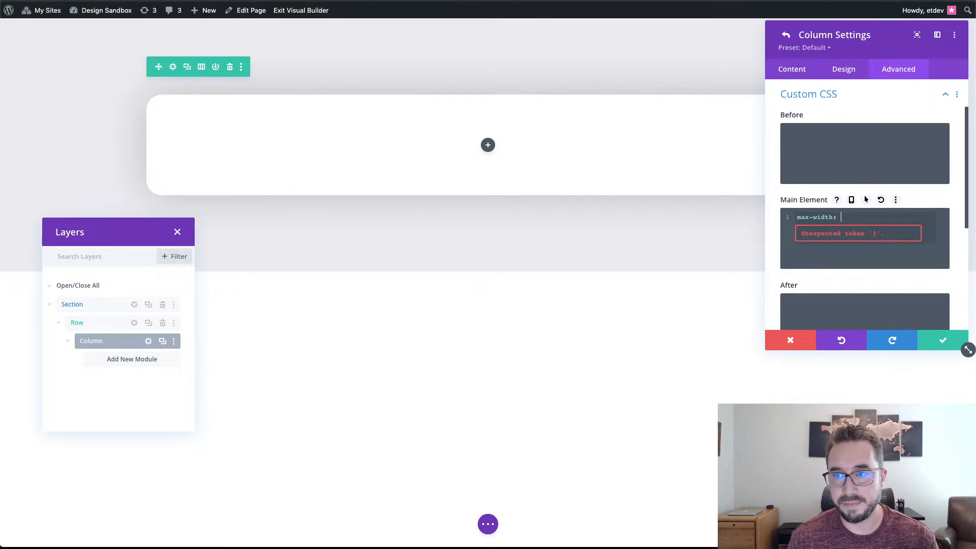
{"action": "type", "text": "600px"}
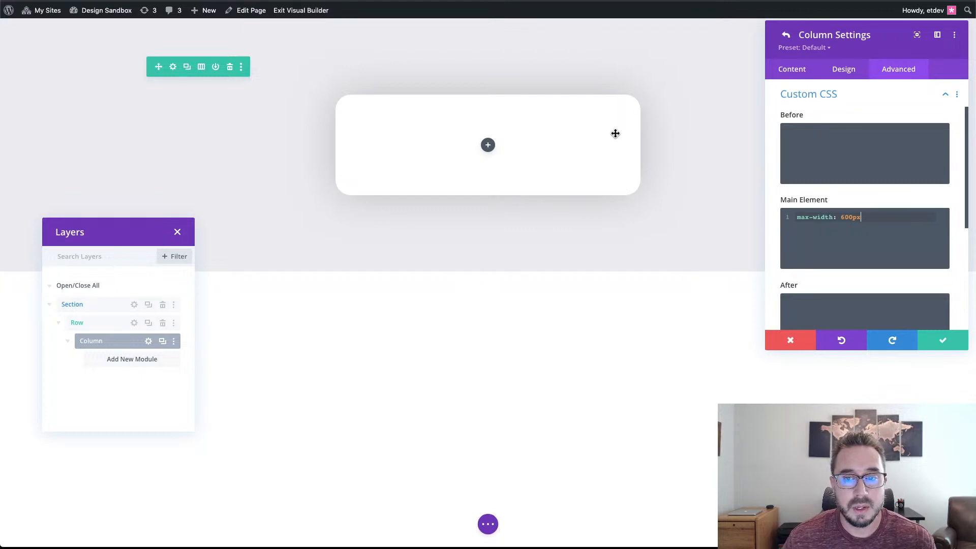
{"action": "type", "text": ";"}
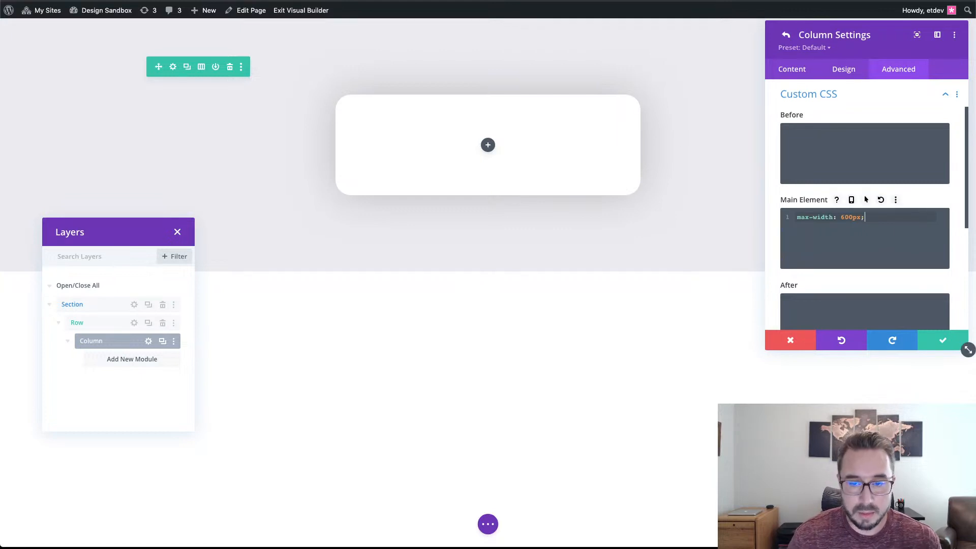
- Set the column's horizontal and vertical overflow to Visible, and save the column and row settings
{"action": "scroll", "coordinate": [856, 230], "scroll_direction": "down", "scroll_amount": 5}
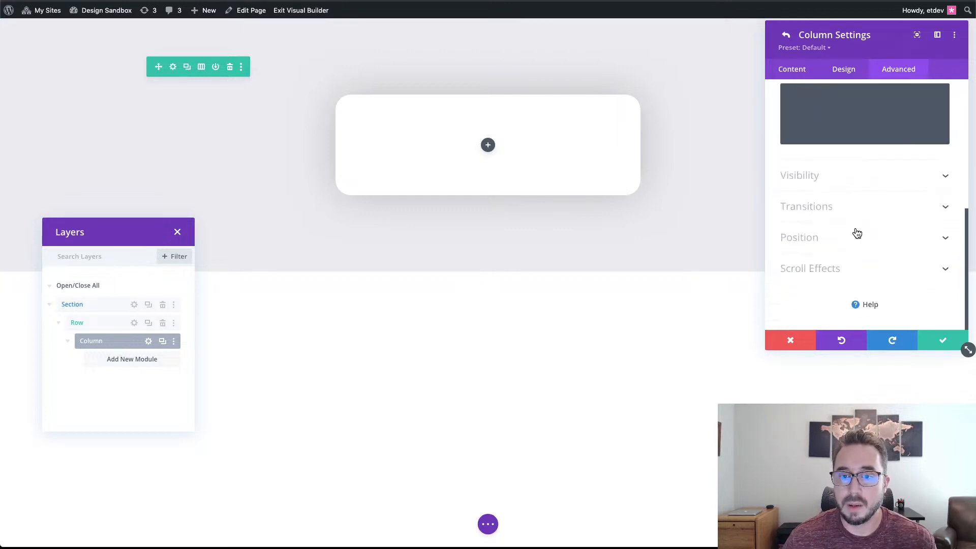
{"action": "left_click", "coordinate": [843, 187]}
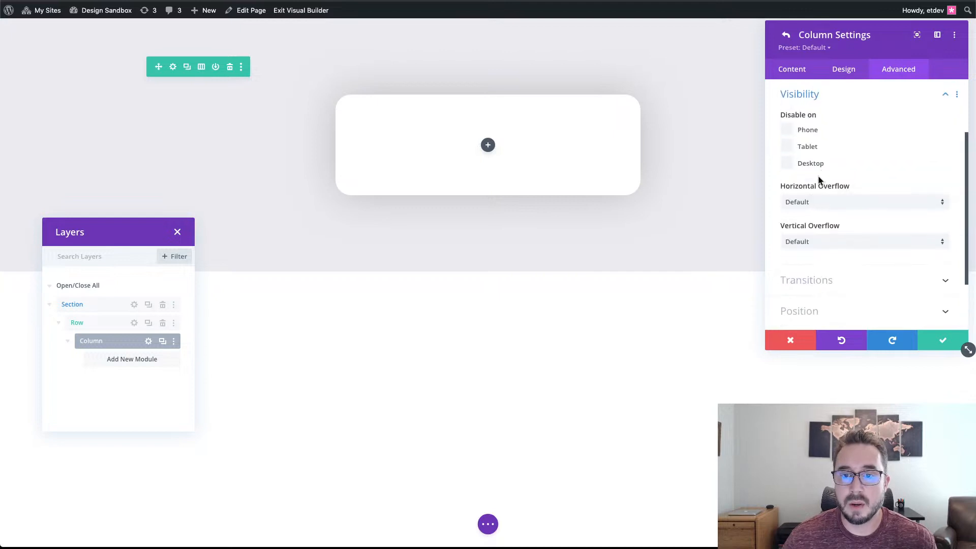
{"action": "left_click", "coordinate": [819, 205]}
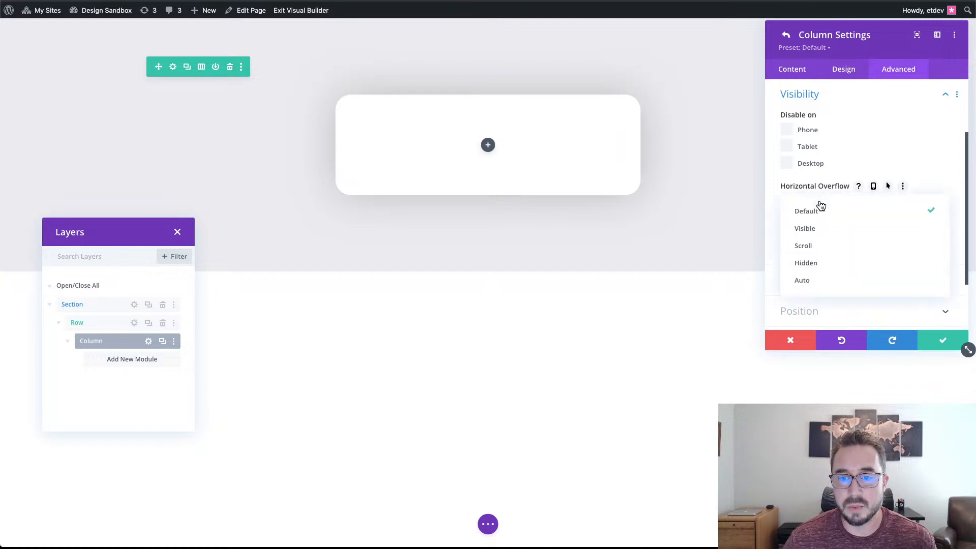
{"action": "left_click", "coordinate": [826, 234]}
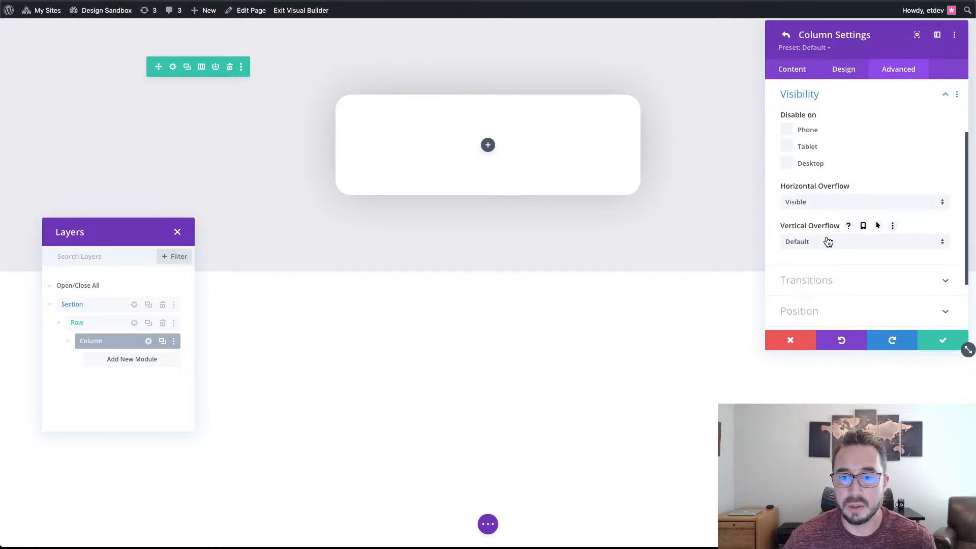
{"action": "left_click", "coordinate": [827, 241]}
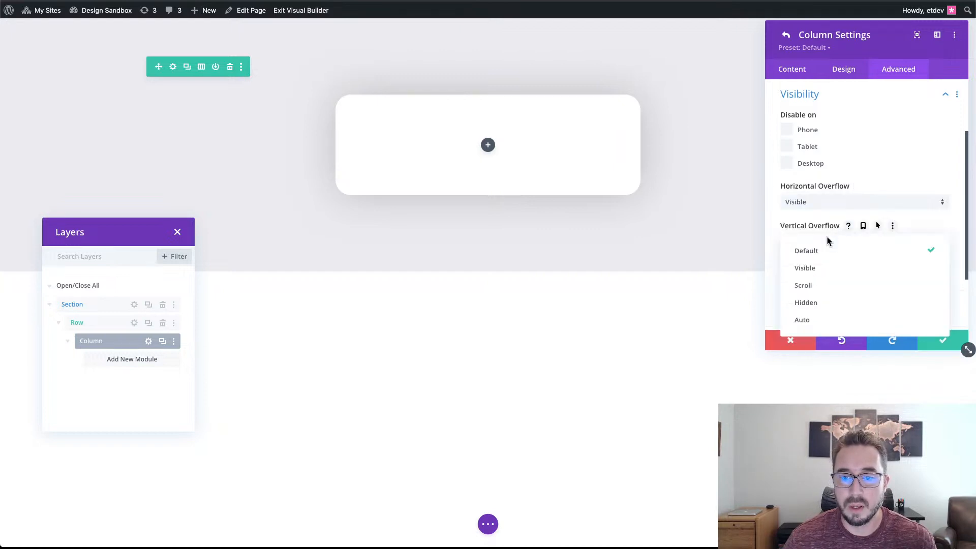
{"action": "left_click", "coordinate": [832, 269]}
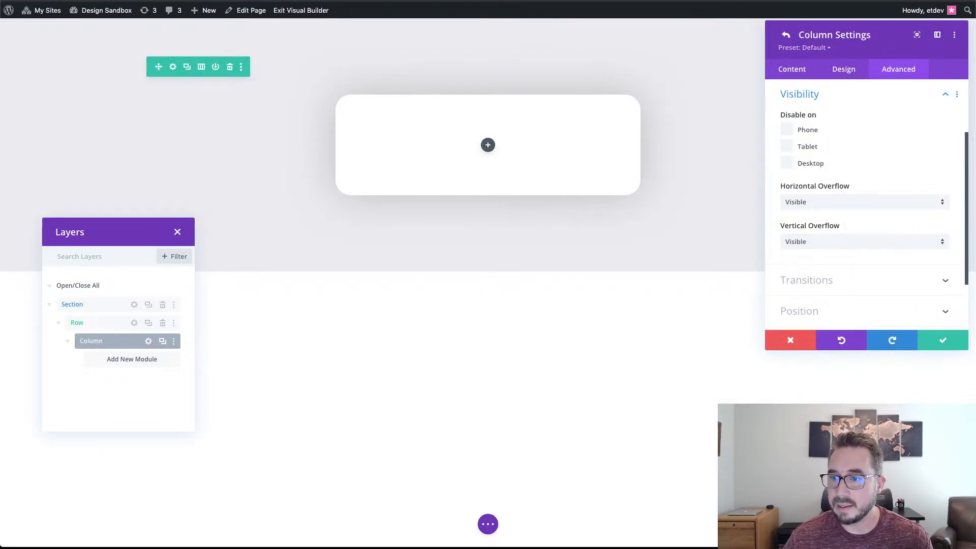
{"action": "left_click", "coordinate": [933, 341]}
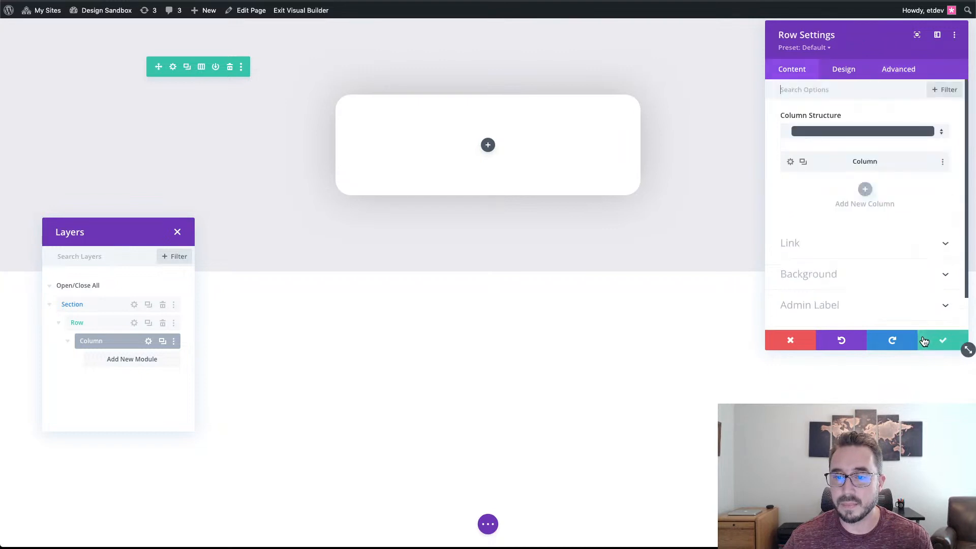
{"action": "left_click", "coordinate": [933, 341]}
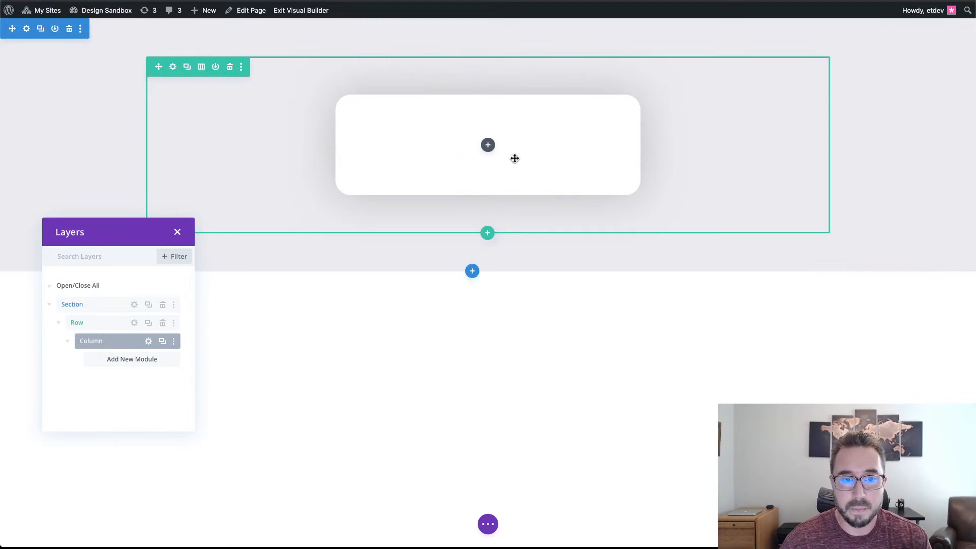
- Add a Text module to the white card column and delete its placeholder body text
{"action": "left_click", "coordinate": [485, 147]}
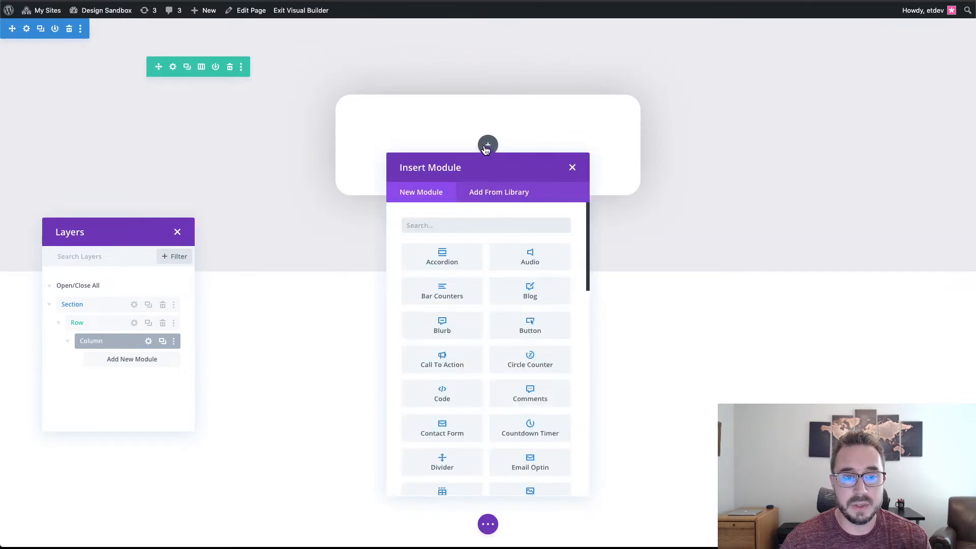
{"action": "type", "text": "text"}
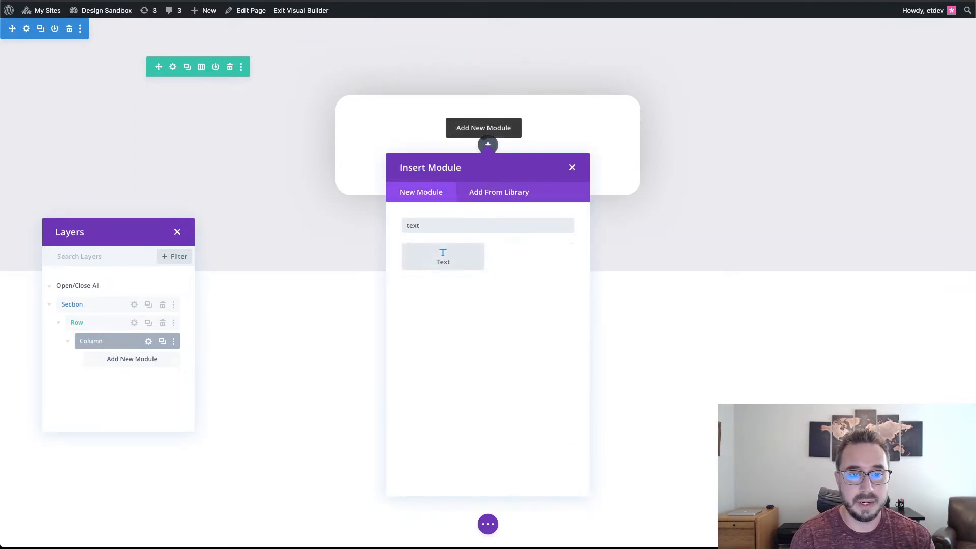
{"action": "left_click", "coordinate": [470, 264]}
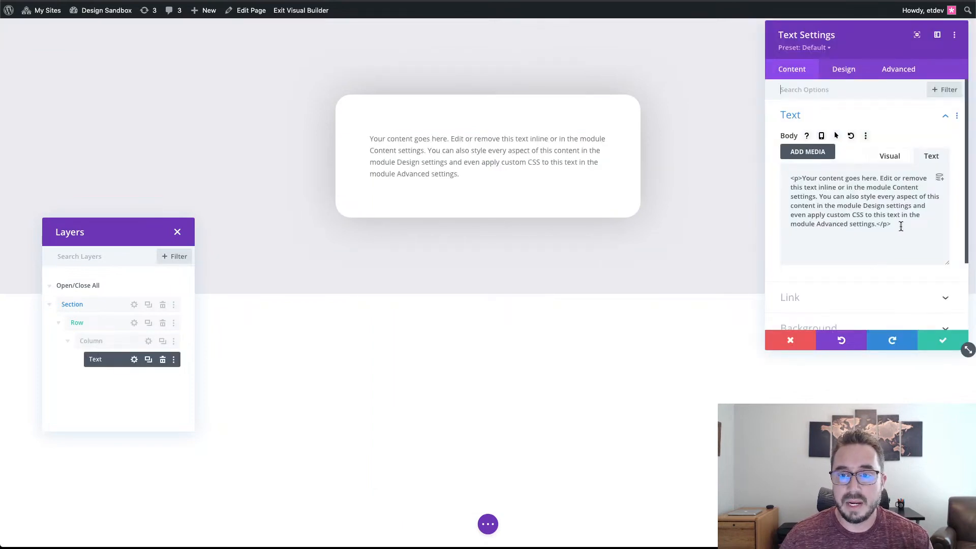
{"action": "left_click_drag", "start_coordinate": [900, 224], "coordinate": [751, 174]}
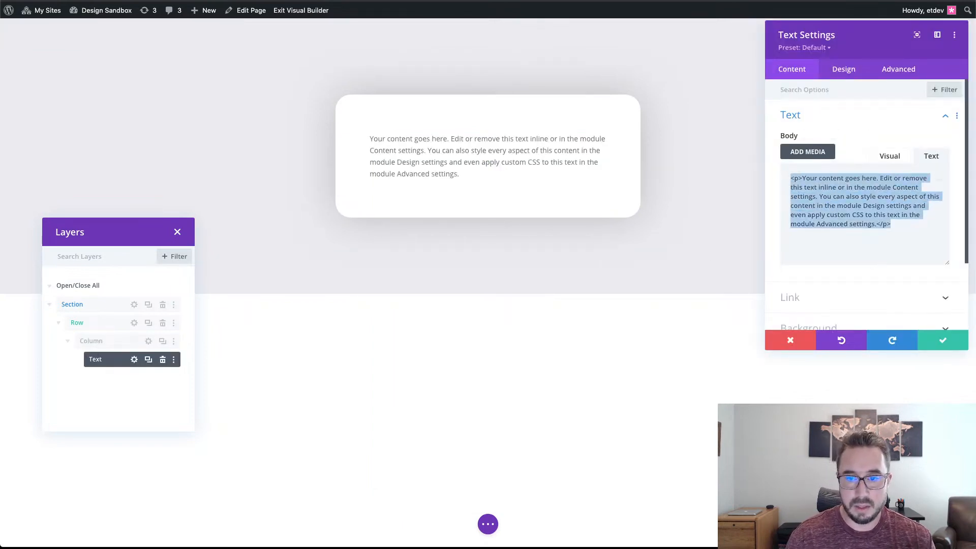
{"action": "key", "text": "BackSpace"}
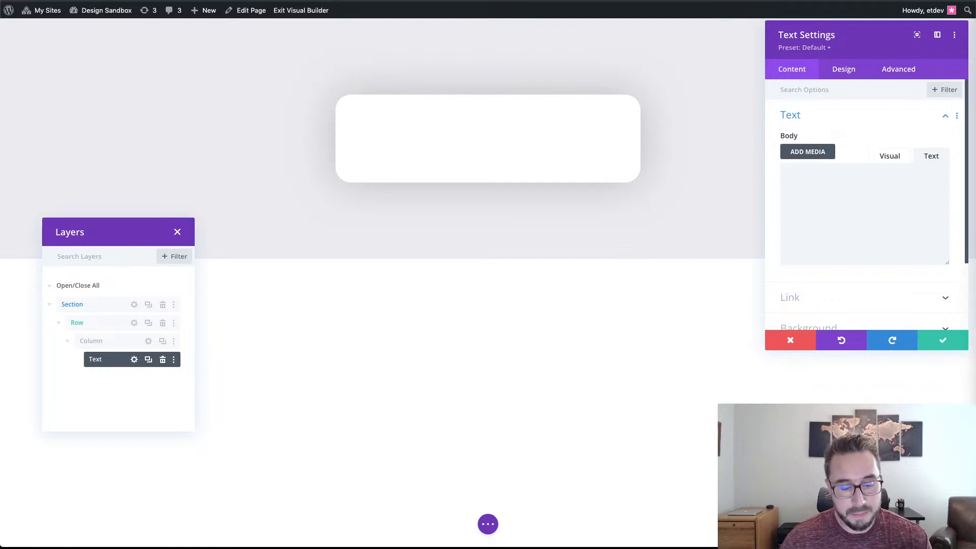
- Add a background gradient to the Text module and set its first color to #443763
{"action": "scroll", "coordinate": [818, 213], "scroll_direction": "down", "scroll_amount": 3}
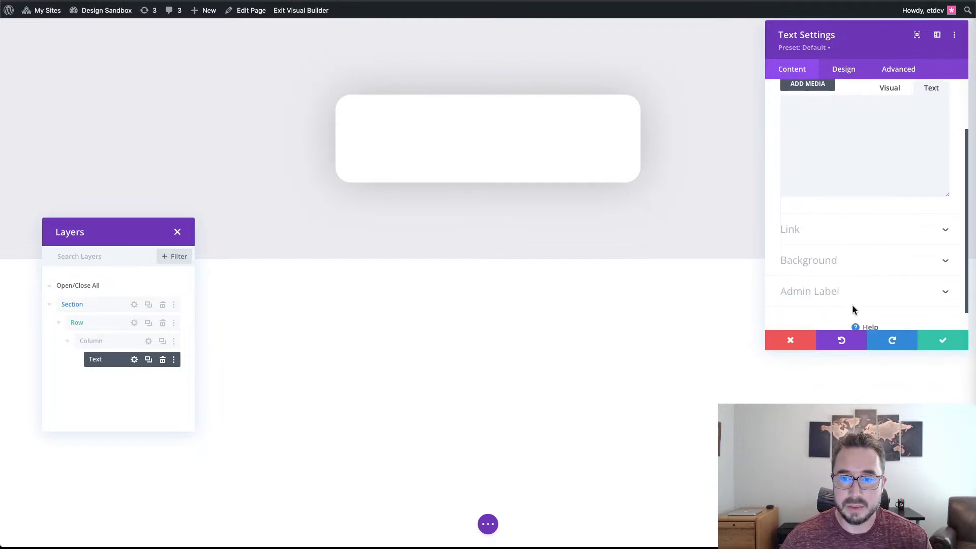
{"action": "left_click", "coordinate": [843, 254]}
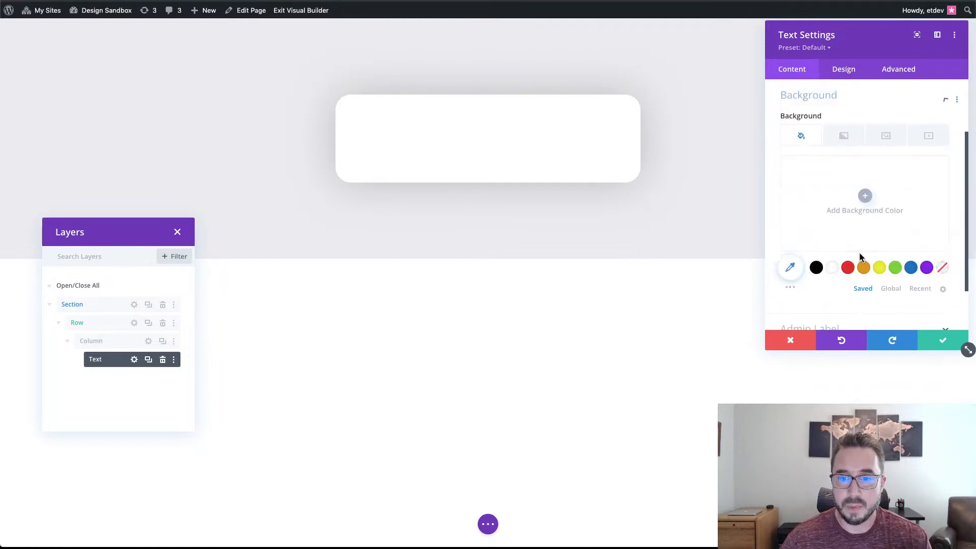
{"action": "left_click", "coordinate": [837, 139]}
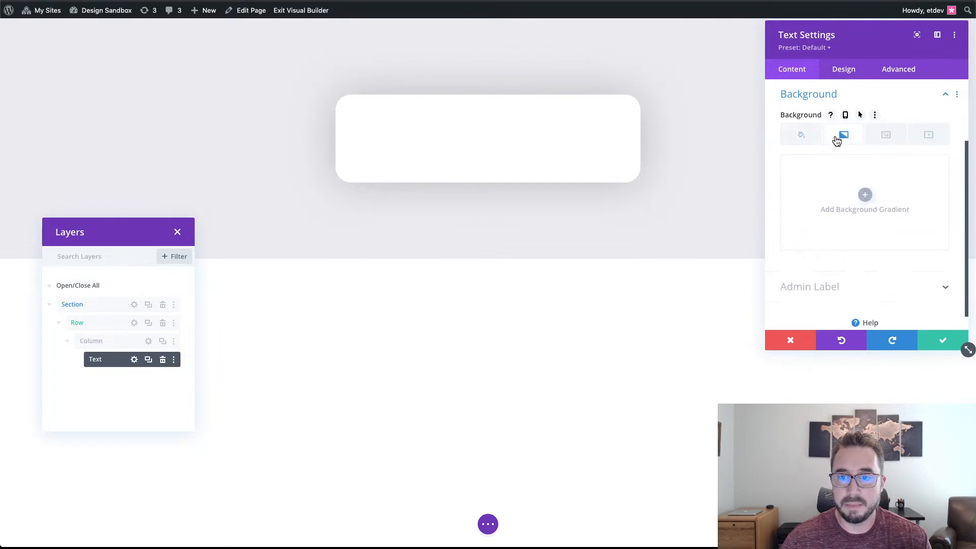
{"action": "left_click", "coordinate": [864, 195]}
{"action": "left_click", "coordinate": [830, 269]}
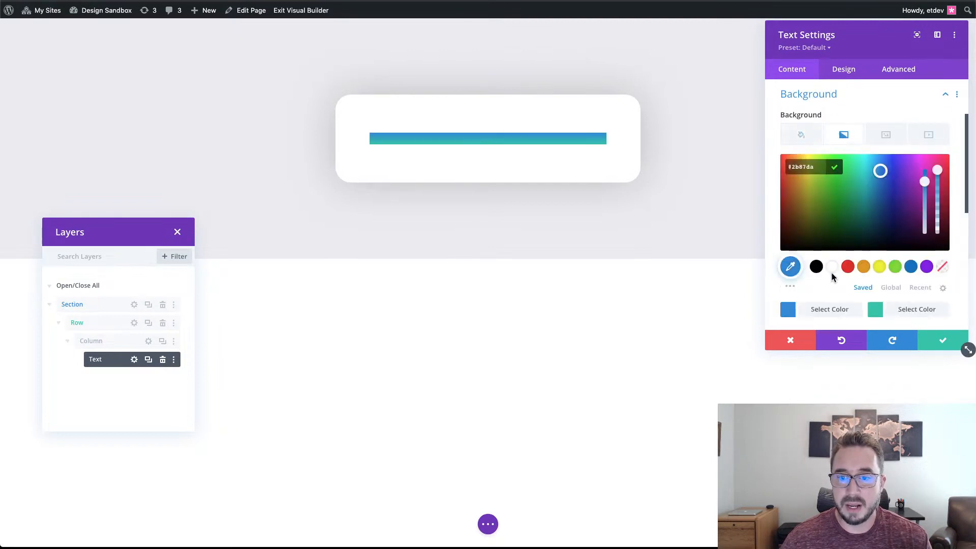
{"action": "double_click", "coordinate": [798, 168]}
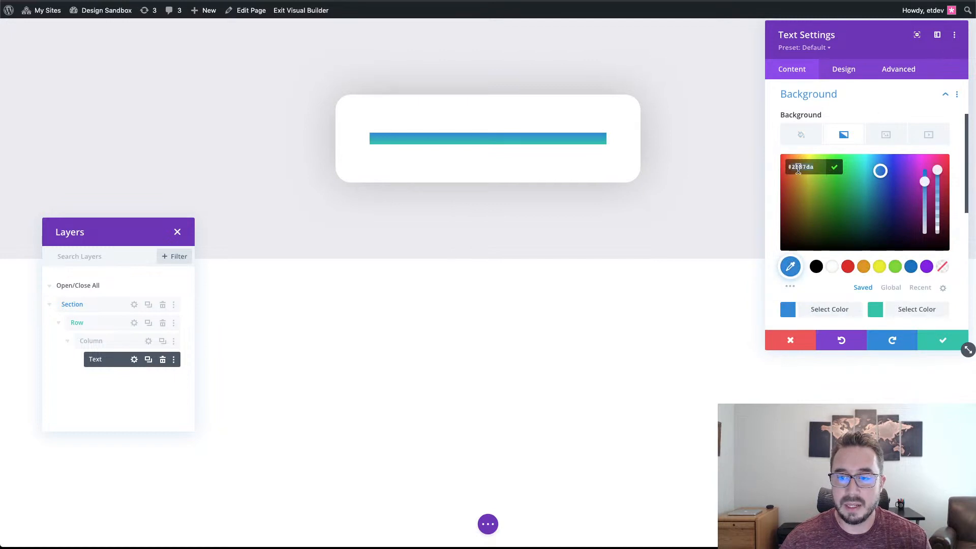
{"action": "type", "text": "443763"}
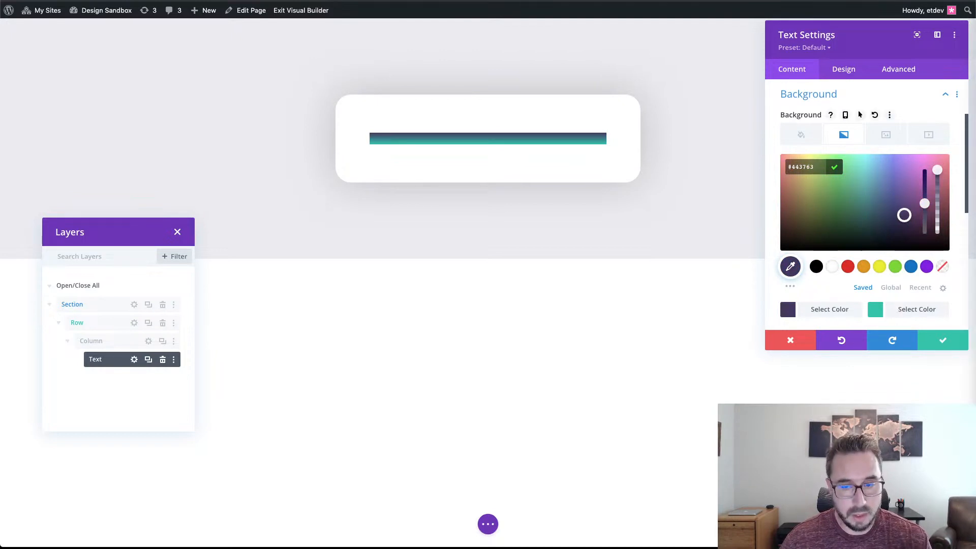
- Set the second color of the Text module's background gradient to #ea3900
{"action": "left_click", "coordinate": [886, 309]}
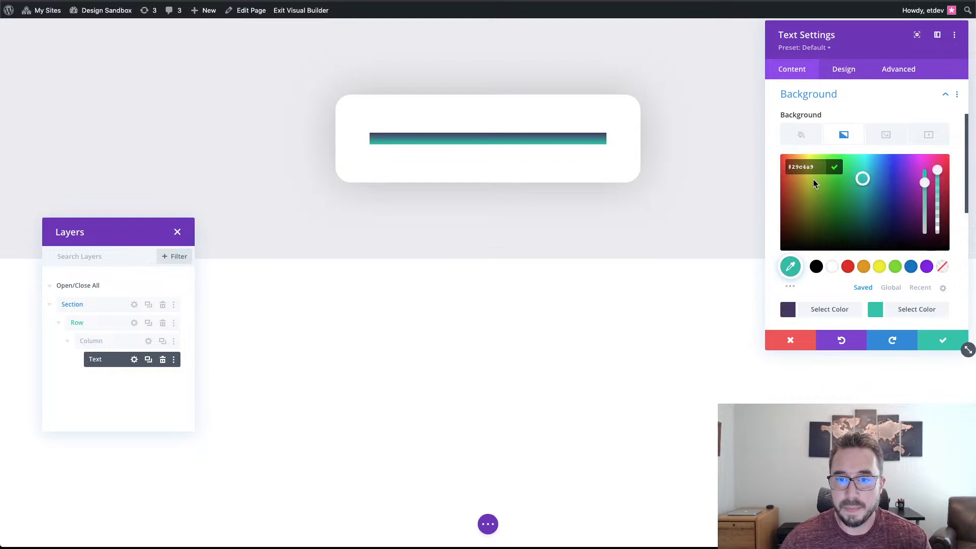
{"action": "double_click", "coordinate": [799, 168]}
{"action": "type", "text": "ea3900"}
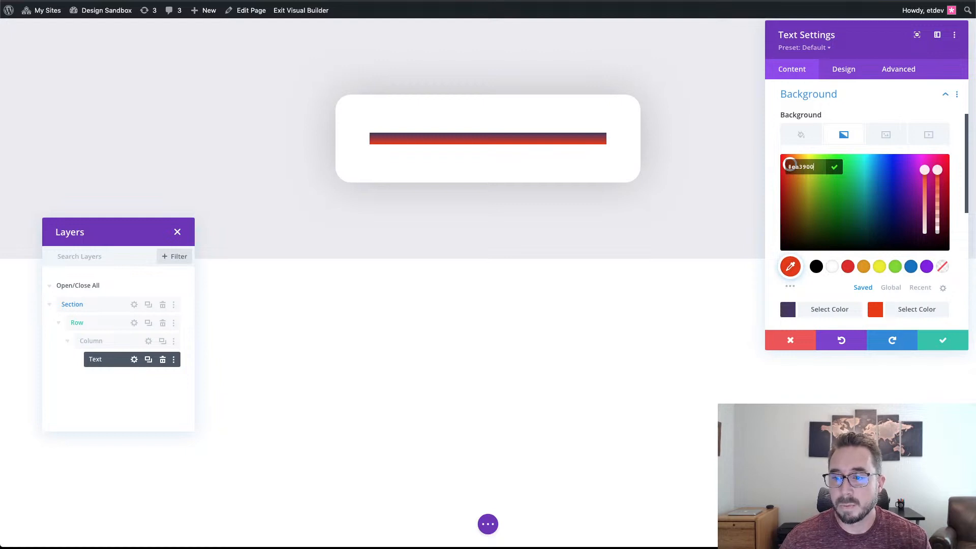
- Start adding a background image to the Text module and browse the media library
{"action": "left_click", "coordinate": [885, 142]}
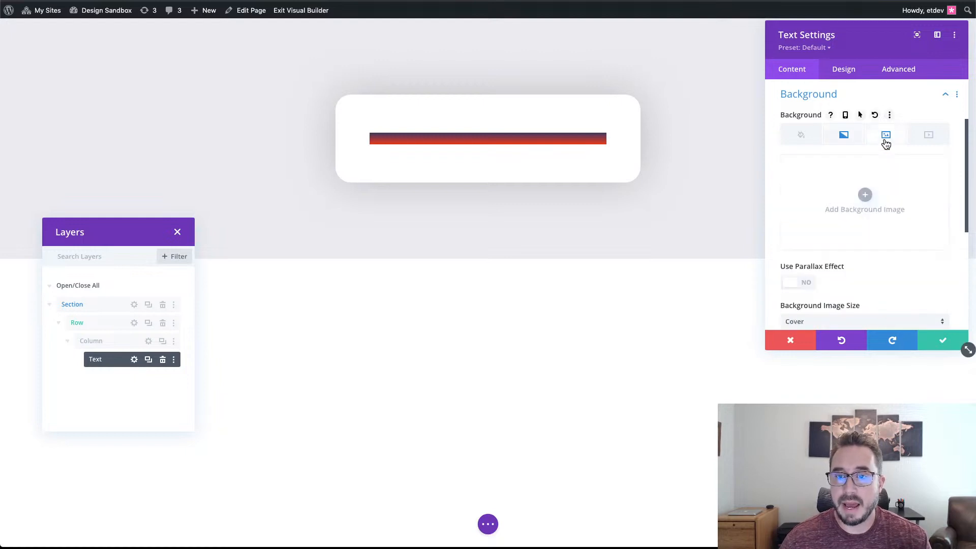
{"action": "left_click", "coordinate": [864, 196]}
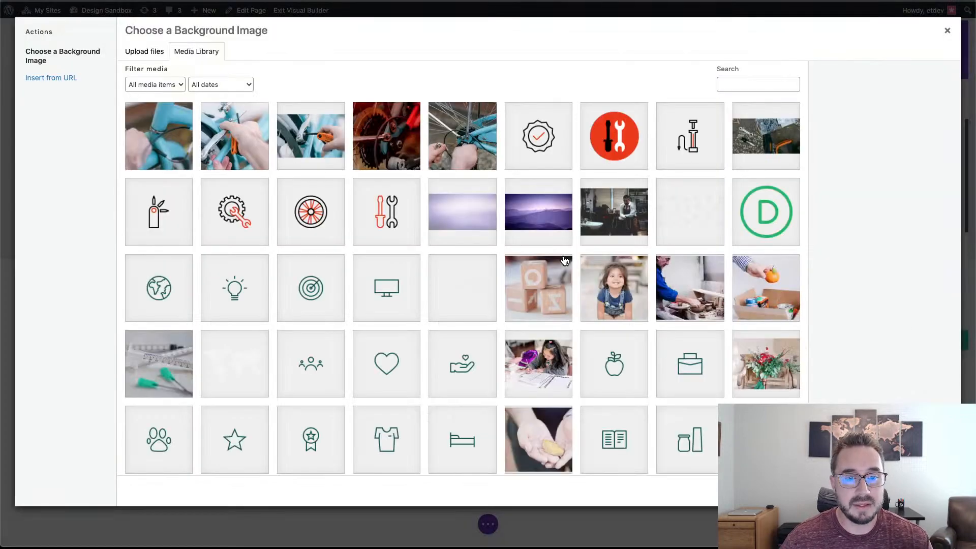
{"action": "scroll", "coordinate": [565, 261], "scroll_direction": "down", "scroll_amount": 2}
{"action": "scroll", "coordinate": [564, 261], "scroll_direction": "down", "scroll_amount": 4}
{"action": "scroll", "coordinate": [564, 261], "scroll_direction": "up", "scroll_amount": 5}
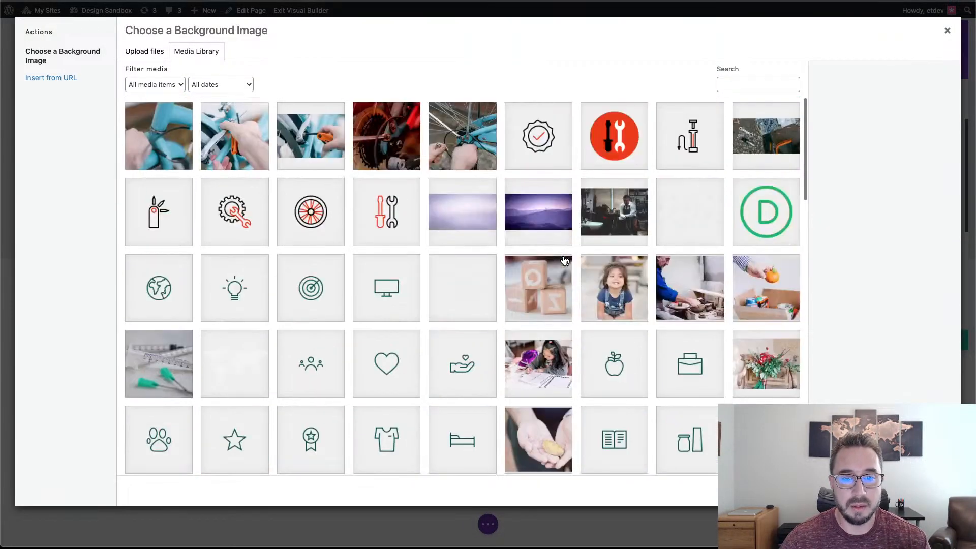
- Search the media library for "logo", look through the images and clear the search
{"action": "left_click", "coordinate": [728, 85]}
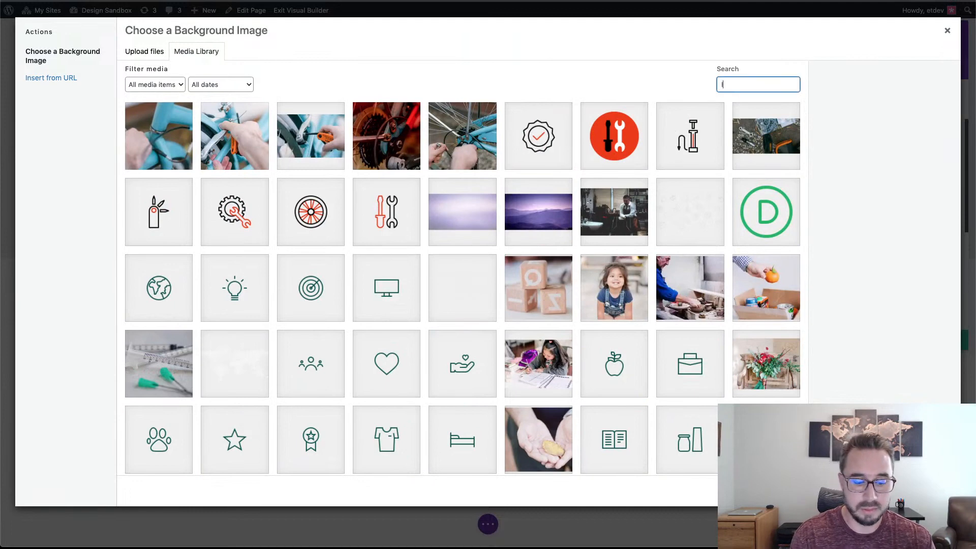
{"action": "type", "text": "logo"}
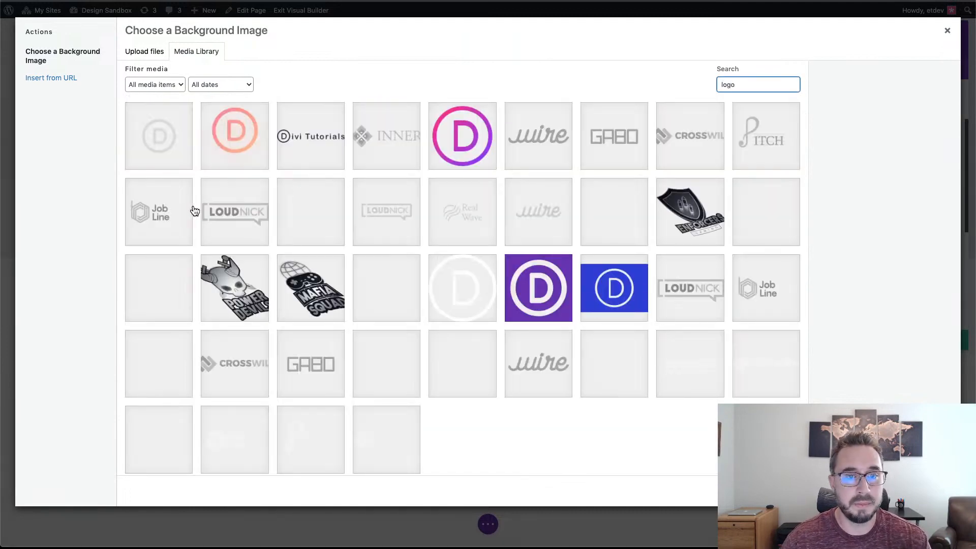
{"action": "scroll", "coordinate": [455, 310], "scroll_direction": "down", "scroll_amount": 15}
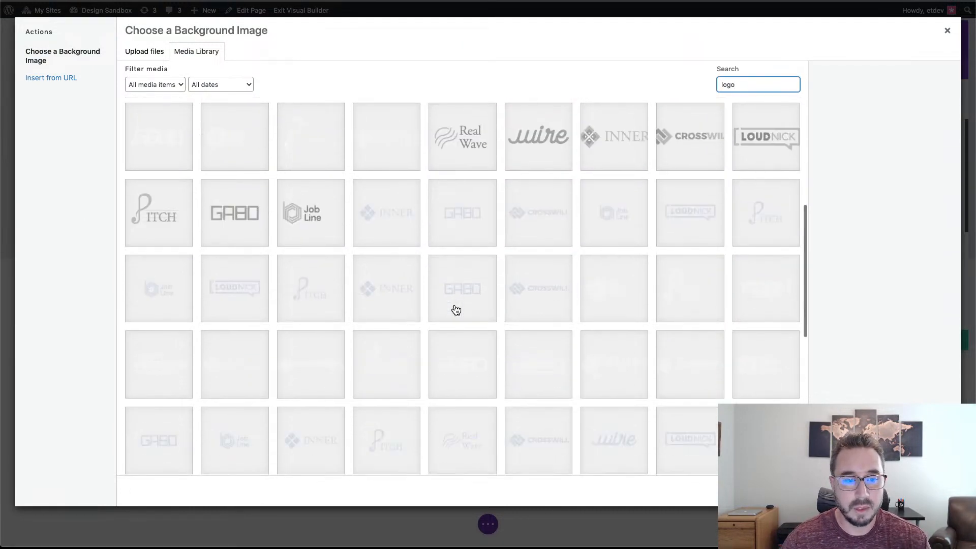
{"action": "scroll", "coordinate": [456, 310], "scroll_direction": "down", "scroll_amount": 3}
{"action": "scroll", "coordinate": [456, 310], "scroll_direction": "up", "scroll_amount": 14}
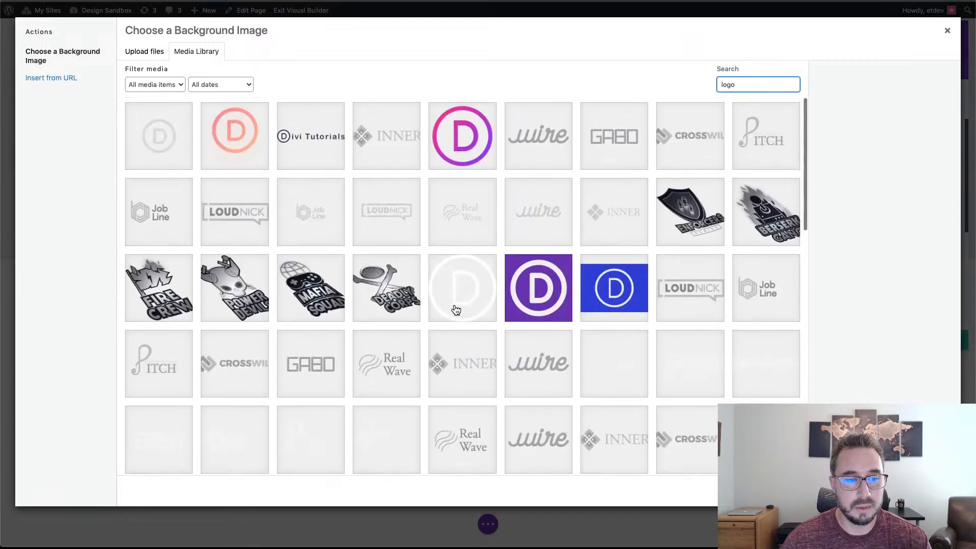
{"action": "scroll", "coordinate": [456, 310], "scroll_direction": "down", "scroll_amount": 2}
{"action": "scroll", "coordinate": [420, 331], "scroll_direction": "up", "scroll_amount": 3}
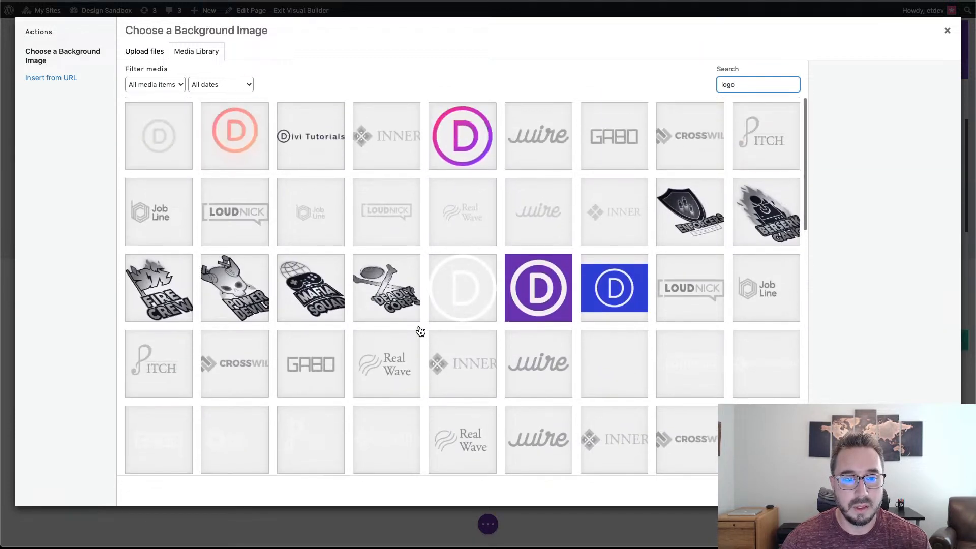
{"action": "double_click", "coordinate": [727, 85]}
{"action": "key", "text": "BackSpace"}
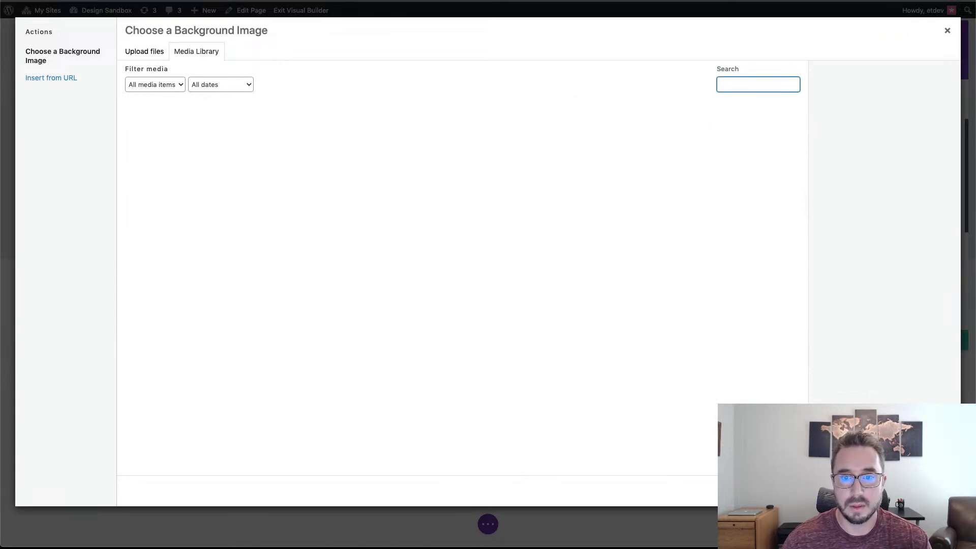
- Find the white circled D logo image (D.png) in the media library and set it as the Text module's background image
{"action": "scroll", "coordinate": [576, 297], "scroll_direction": "down", "scroll_amount": 5}
{"action": "scroll", "coordinate": [575, 296], "scroll_direction": "down", "scroll_amount": 15}
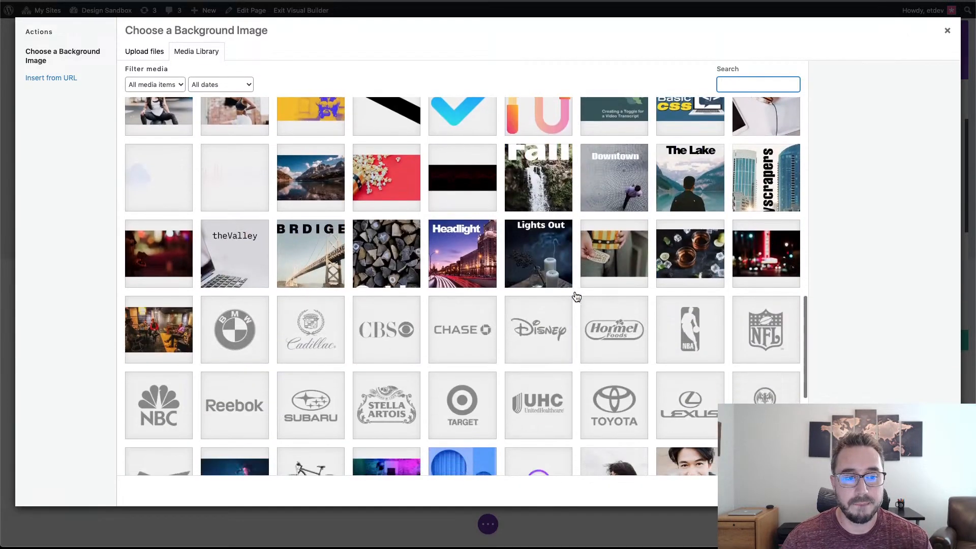
{"action": "scroll", "coordinate": [576, 296], "scroll_direction": "down", "scroll_amount": 10}
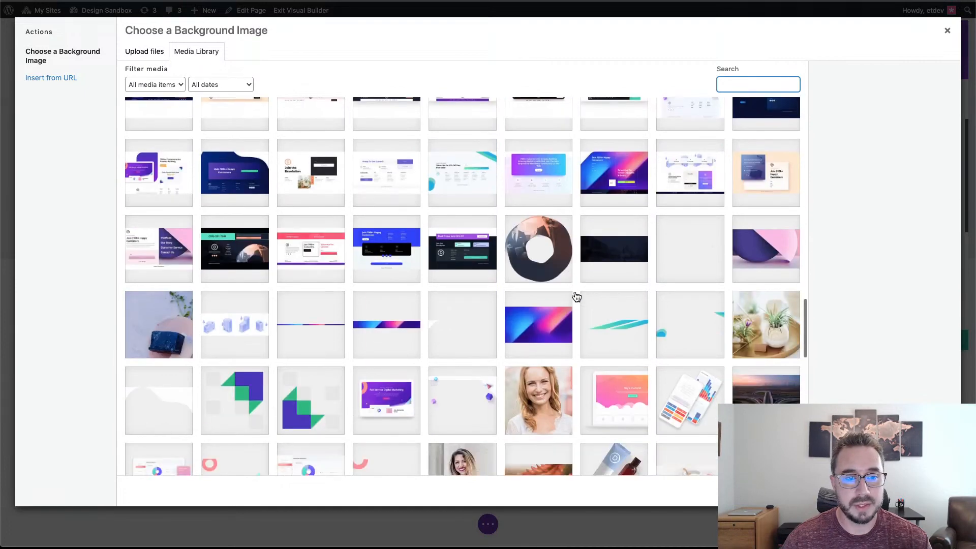
{"action": "scroll", "coordinate": [576, 296], "scroll_direction": "down", "scroll_amount": 5}
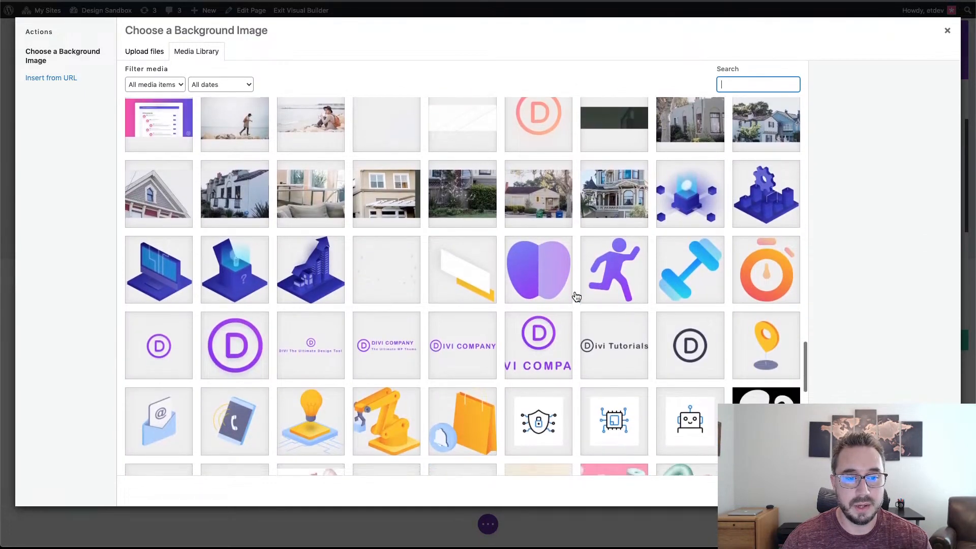
{"action": "scroll", "coordinate": [385, 296], "scroll_direction": "down", "scroll_amount": 5}
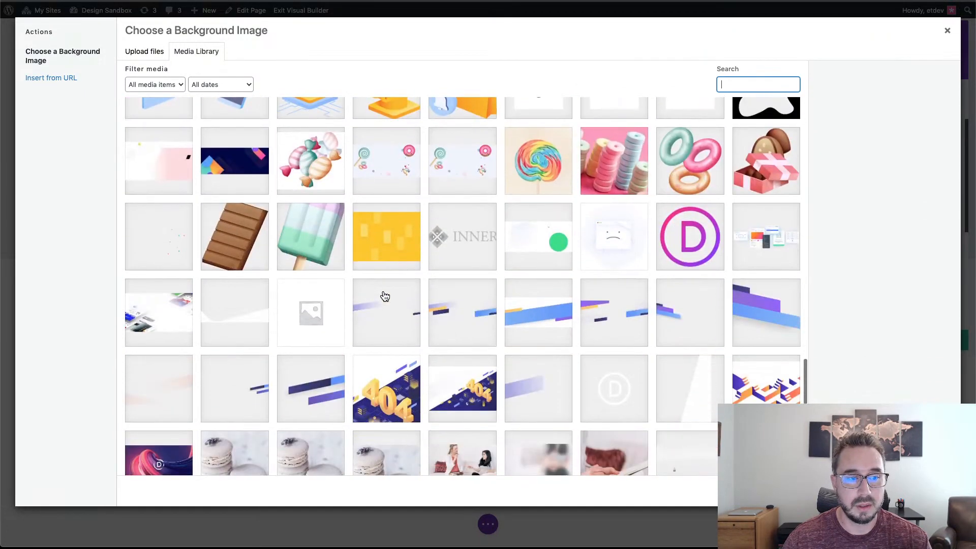
{"action": "scroll", "coordinate": [385, 296], "scroll_direction": "down", "scroll_amount": 1}
{"action": "left_click", "coordinate": [610, 322]}
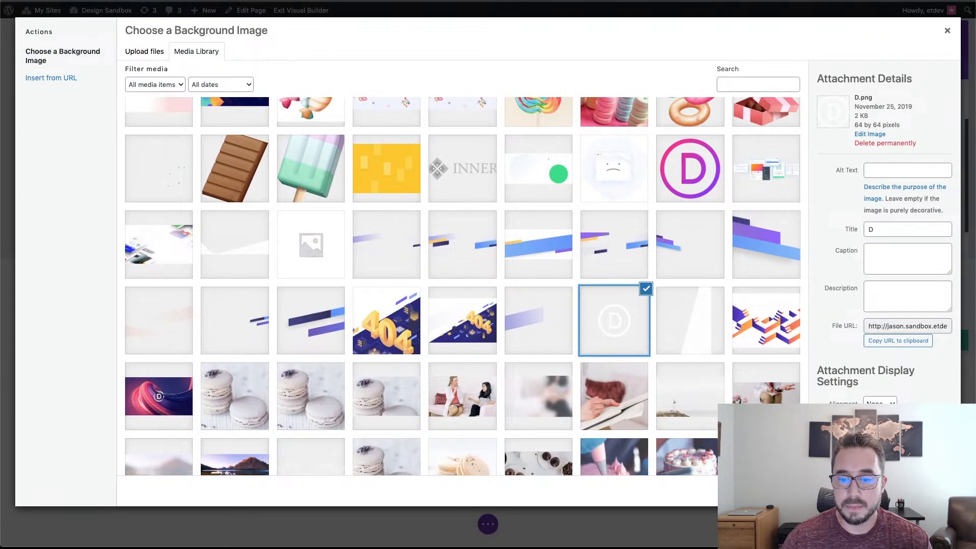
{"action": "left_click", "coordinate": [921, 491]}
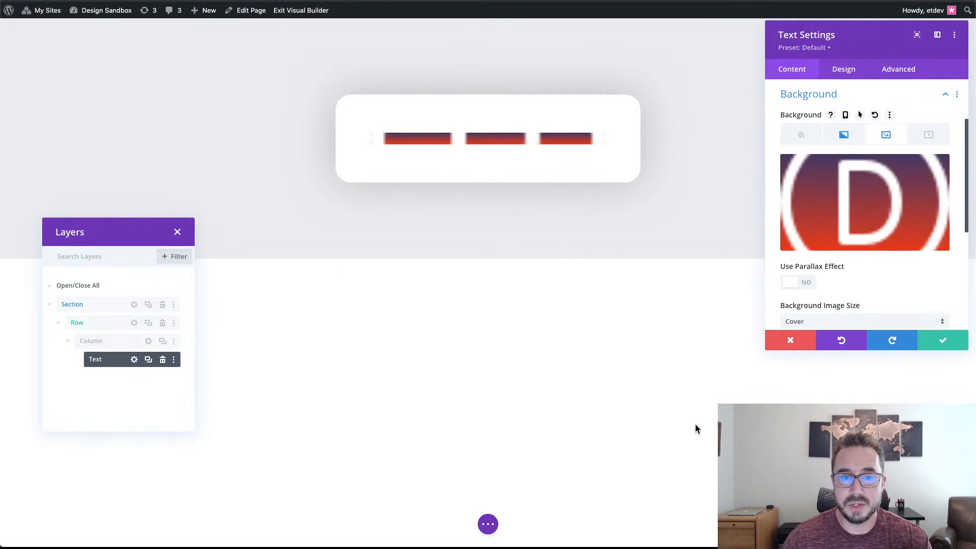
- Set the Text module's background image size to Actual Size and review the remaining background image options
{"action": "scroll", "coordinate": [867, 282], "scroll_direction": "down", "scroll_amount": 2}
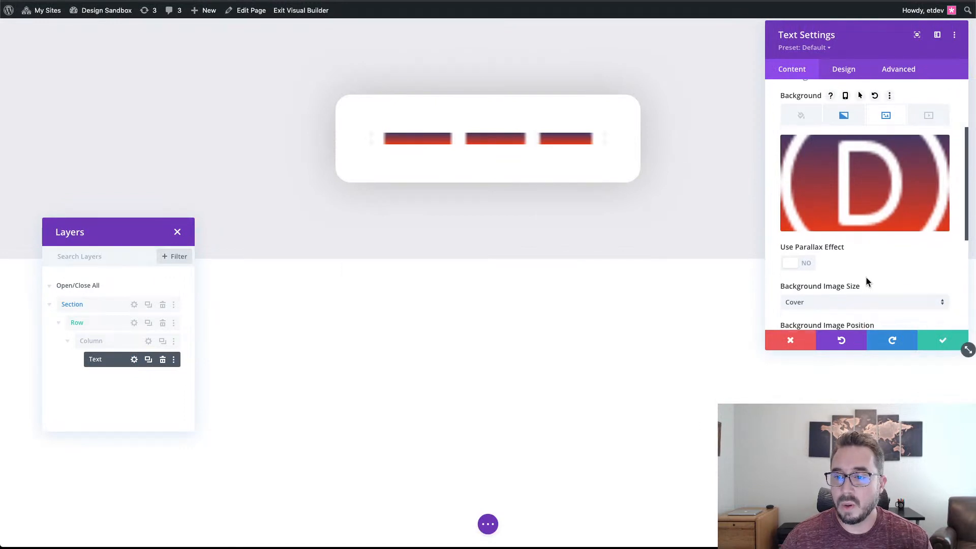
{"action": "scroll", "coordinate": [851, 265], "scroll_direction": "down", "scroll_amount": 1}
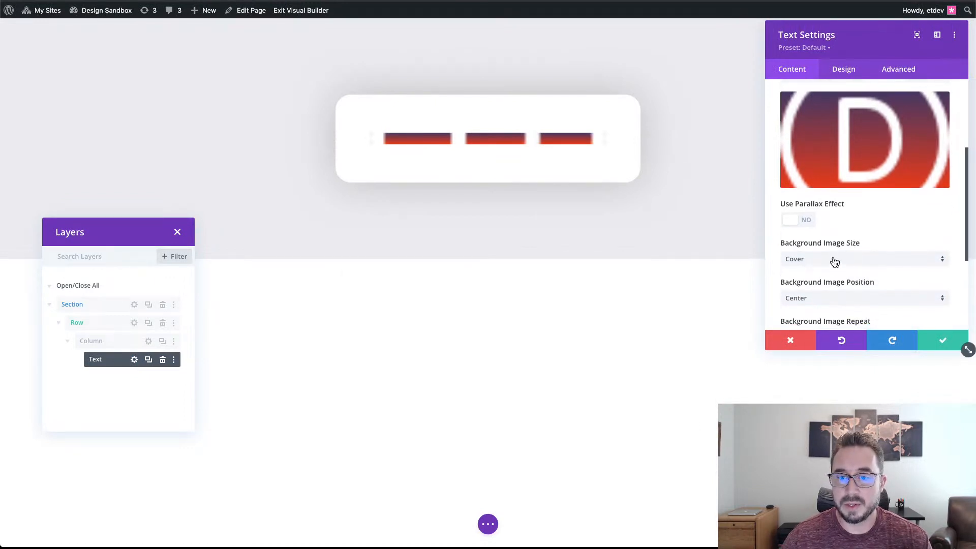
{"action": "left_click", "coordinate": [835, 261]}
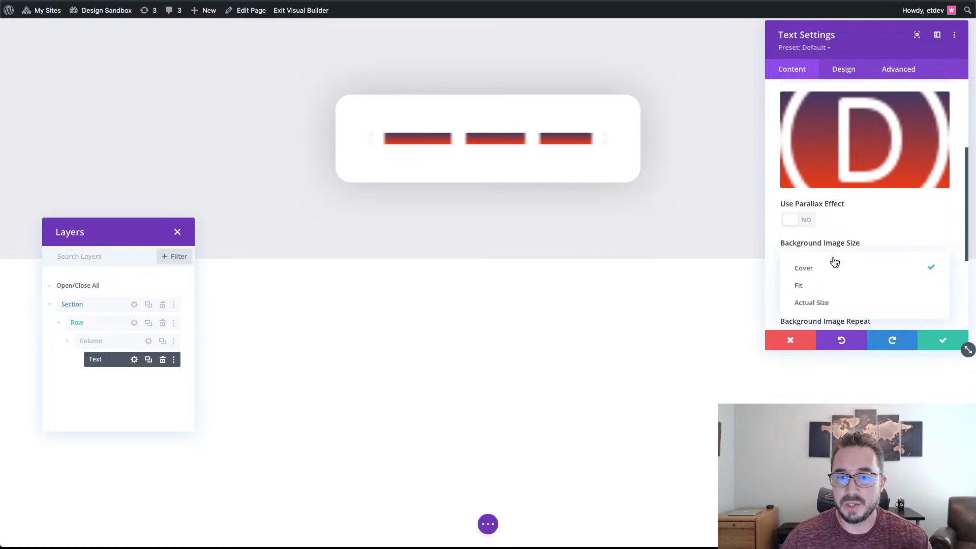
{"action": "left_click", "coordinate": [837, 303]}
{"action": "mouse_move", "coordinate": [881, 170]}
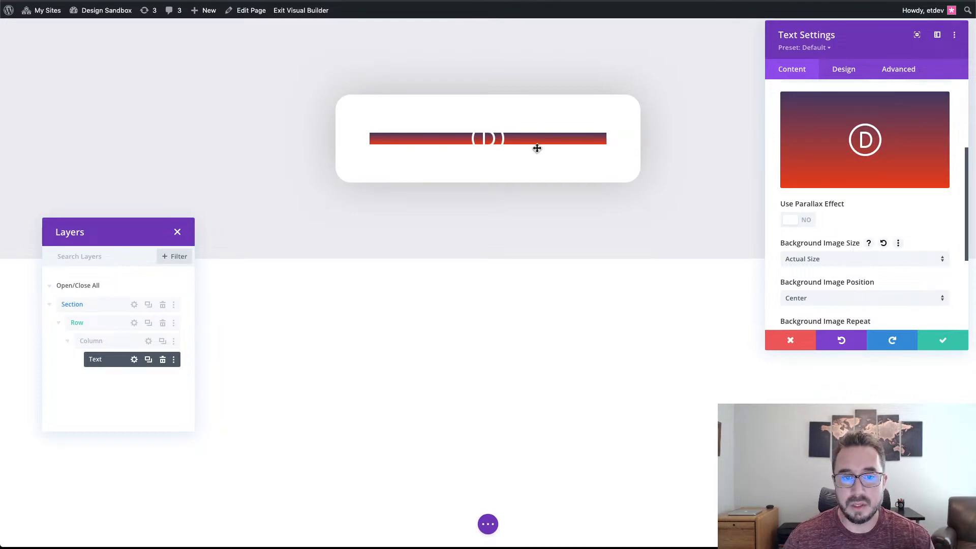
{"action": "scroll", "coordinate": [891, 250], "scroll_direction": "down", "scroll_amount": 3}
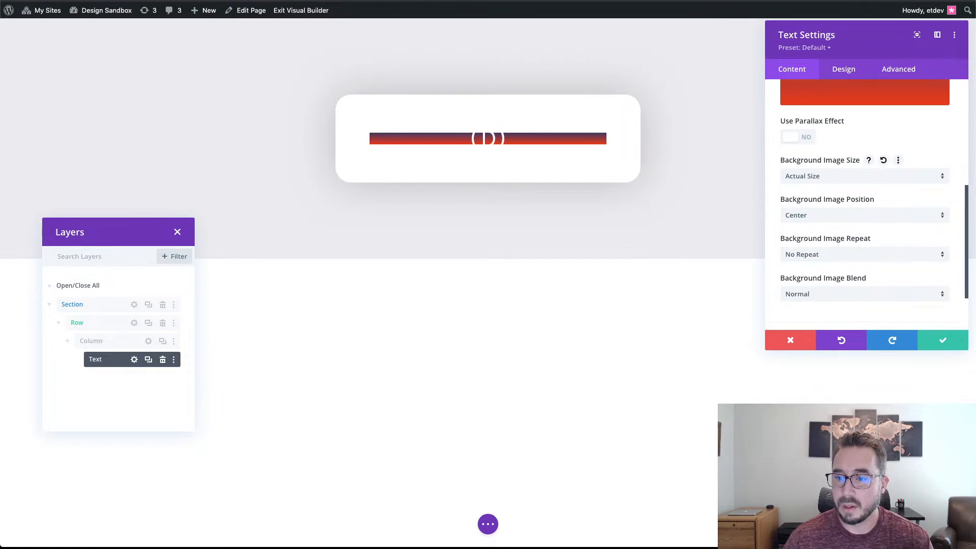
{"action": "scroll", "coordinate": [869, 214], "scroll_direction": "down", "scroll_amount": 2}
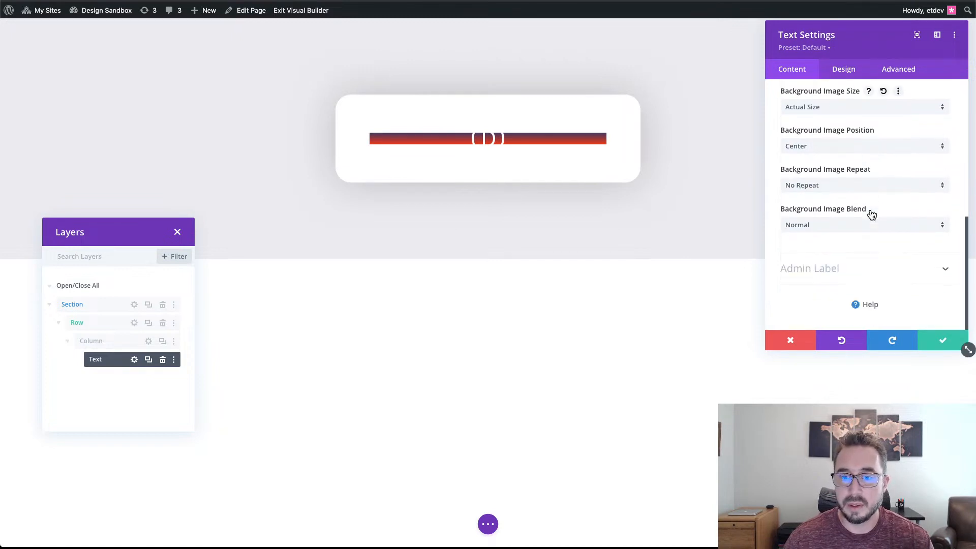
- Enable responsive values for the Text module's width and set the desktop width to 150px
{"action": "scroll", "coordinate": [869, 213], "scroll_direction": "up", "scroll_amount": 8}
{"action": "left_click", "coordinate": [844, 69]}
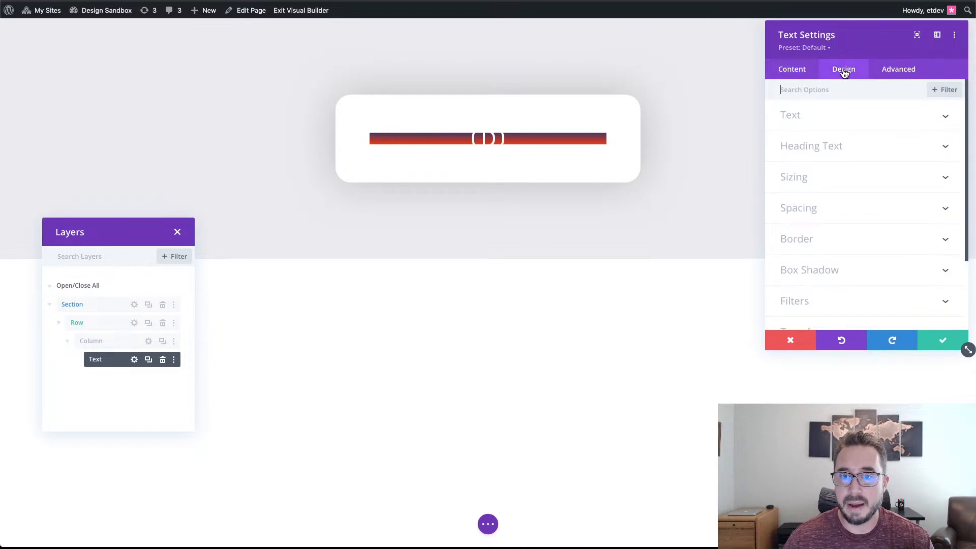
{"action": "left_click", "coordinate": [871, 183]}
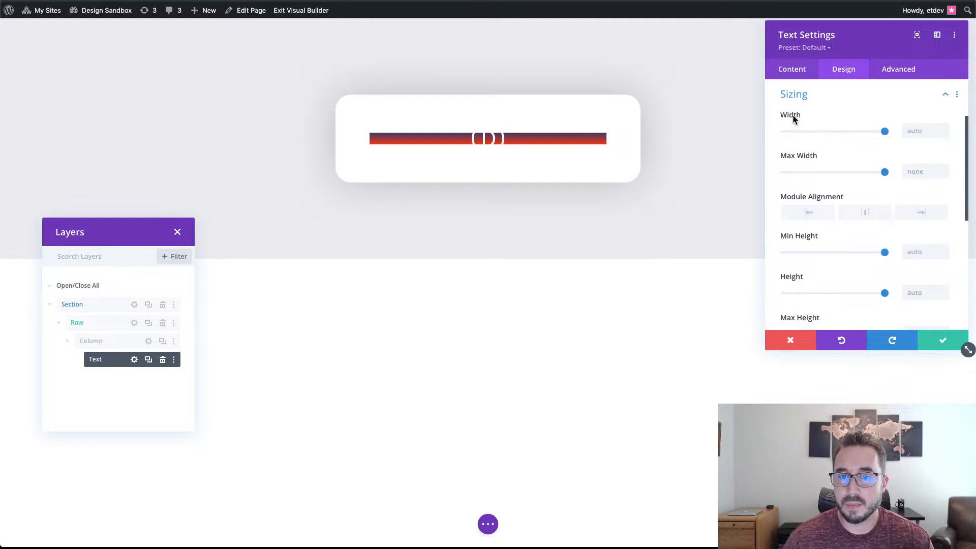
{"action": "mouse_move", "coordinate": [792, 118]}
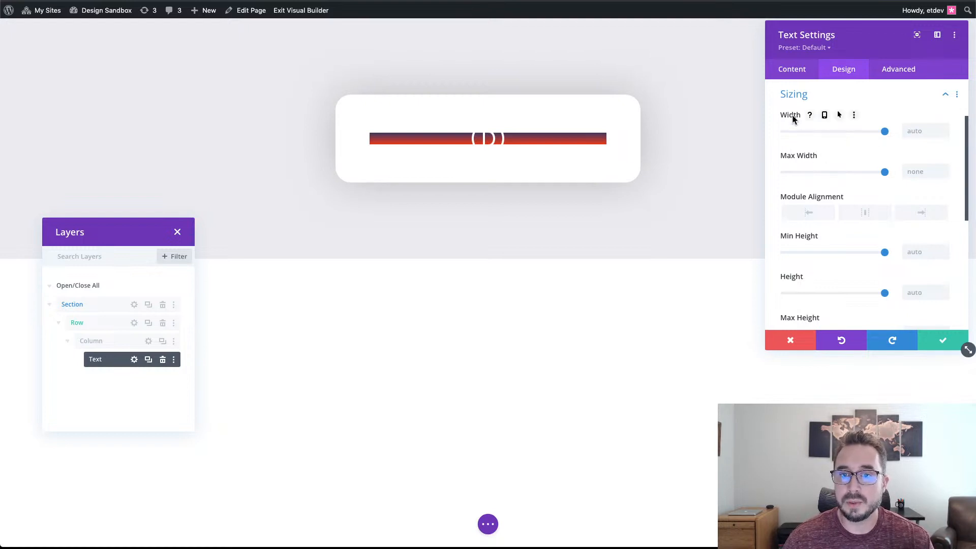
{"action": "left_click", "coordinate": [825, 115]}
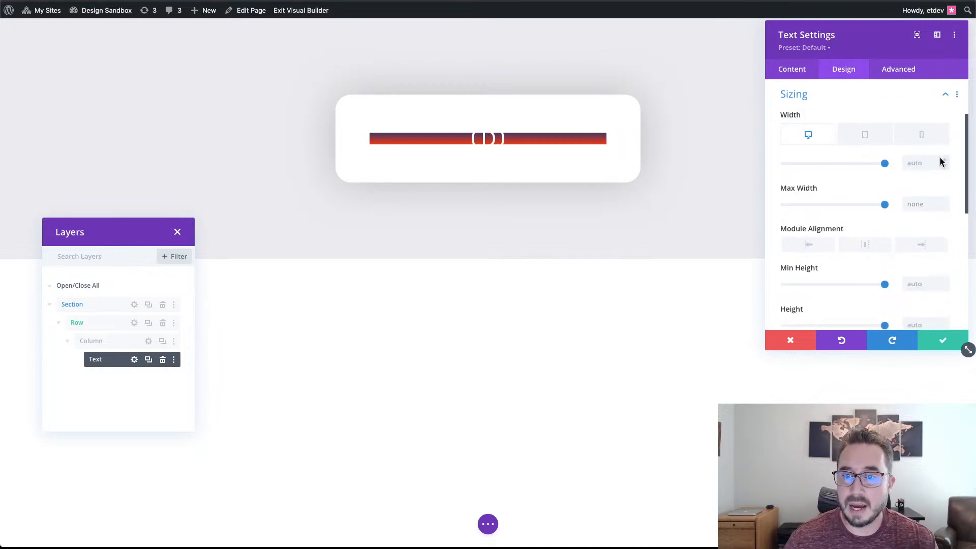
{"action": "left_click", "coordinate": [925, 162]}
{"action": "type", "text": "1"}
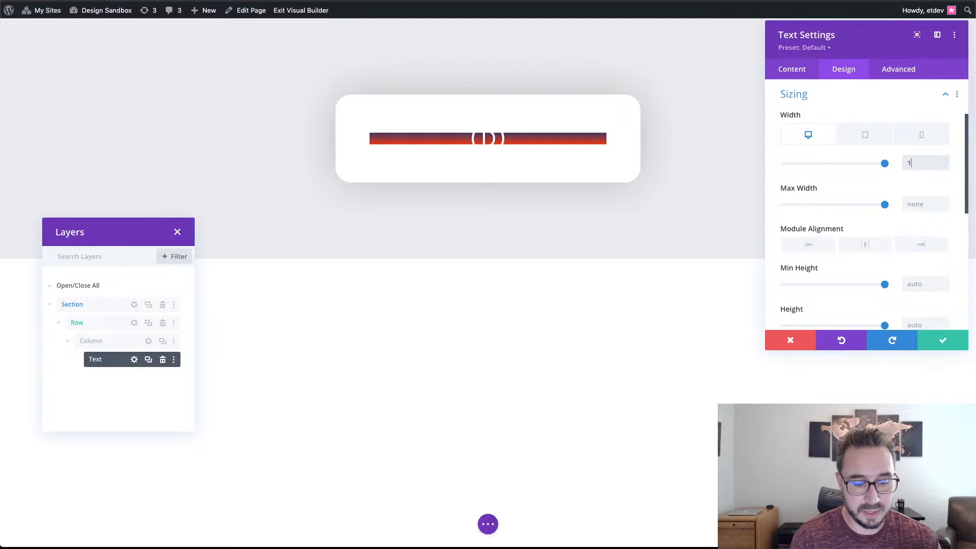
{"action": "type", "text": "50px"}
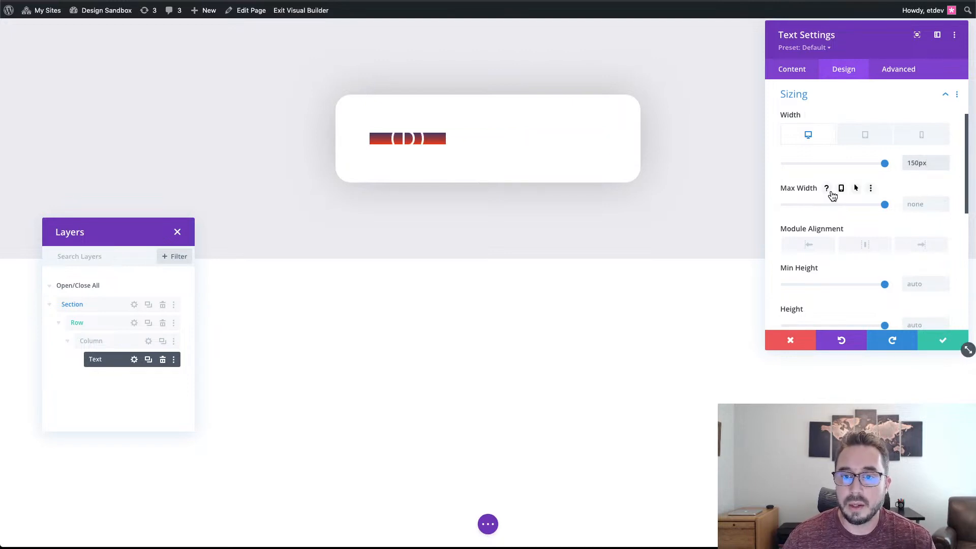
- Enable responsive values for the Text module's height and set the desktop height to 150px
{"action": "left_click", "coordinate": [841, 189]}
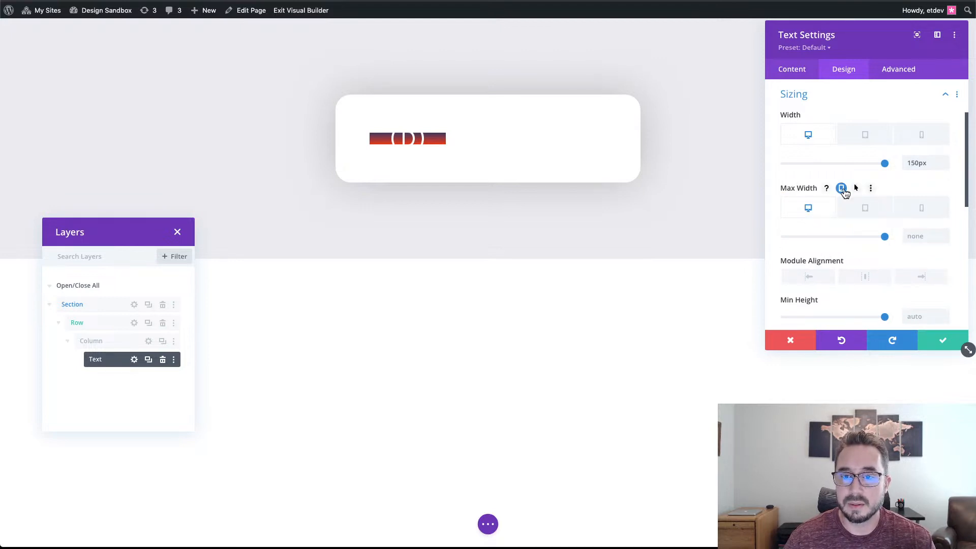
{"action": "left_click", "coordinate": [841, 189]}
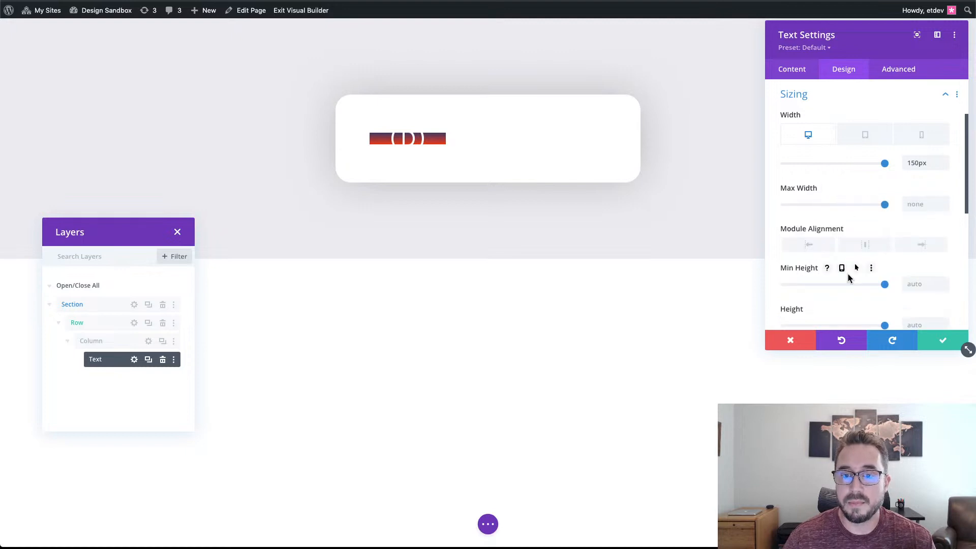
{"action": "scroll", "coordinate": [848, 277], "scroll_direction": "down", "scroll_amount": 1}
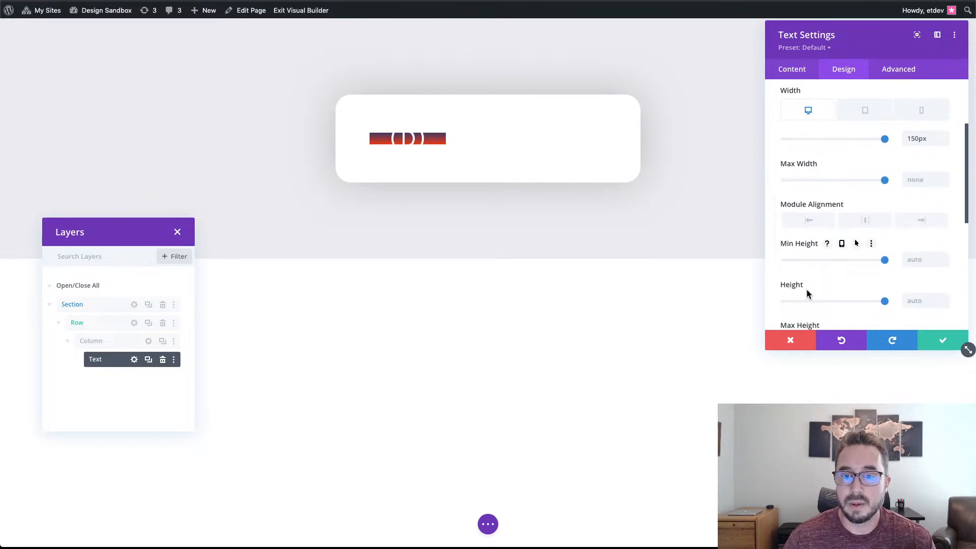
{"action": "left_click", "coordinate": [827, 286]}
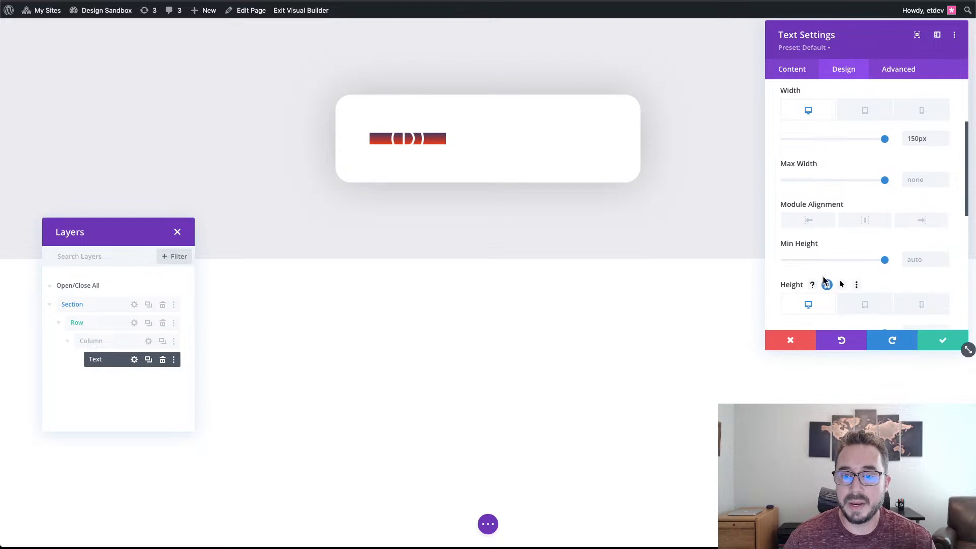
{"action": "scroll", "coordinate": [847, 257], "scroll_direction": "down", "scroll_amount": 1}
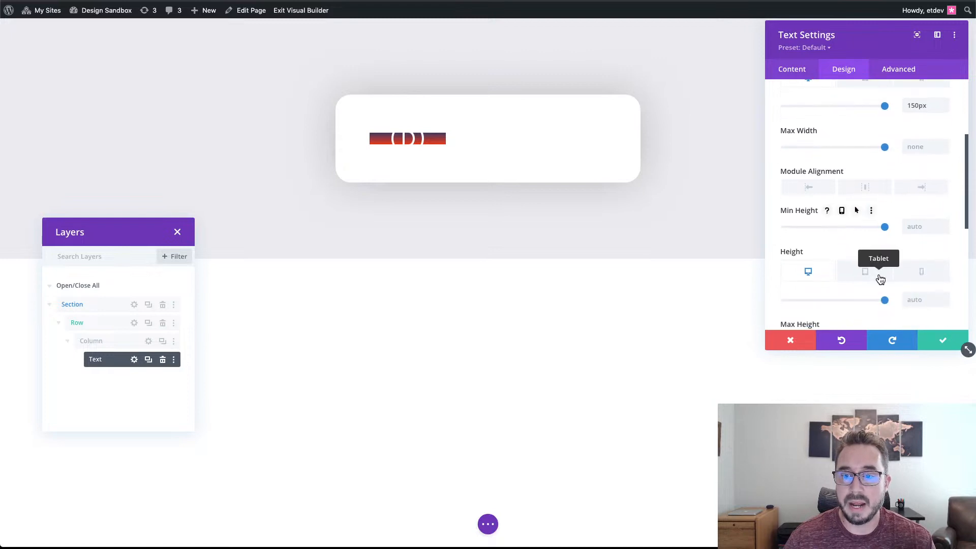
{"action": "left_click", "coordinate": [928, 300]}
{"action": "type", "text": "150px"}
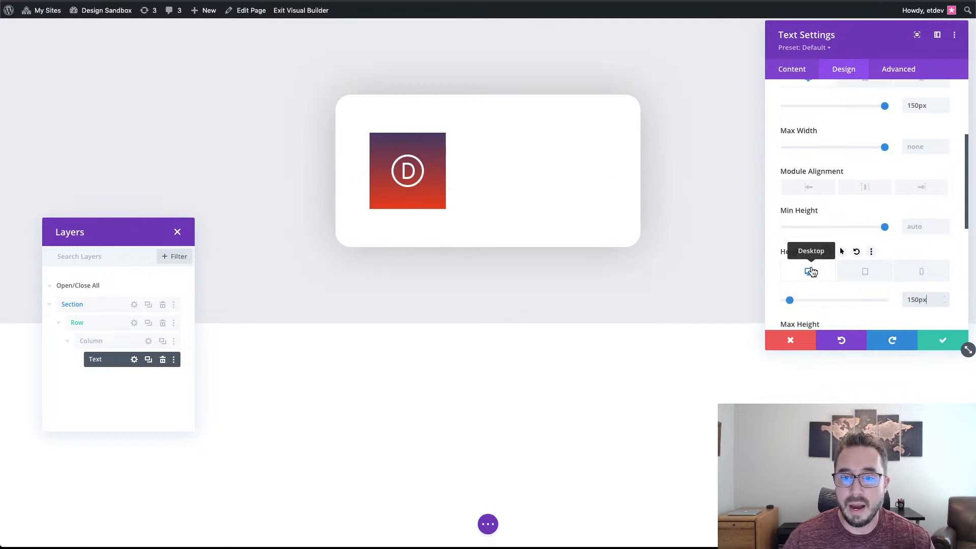
- Make the Text settings window taller and set the module's desktop width and height to 160px
{"action": "scroll", "coordinate": [808, 263], "scroll_direction": "up", "scroll_amount": 1}
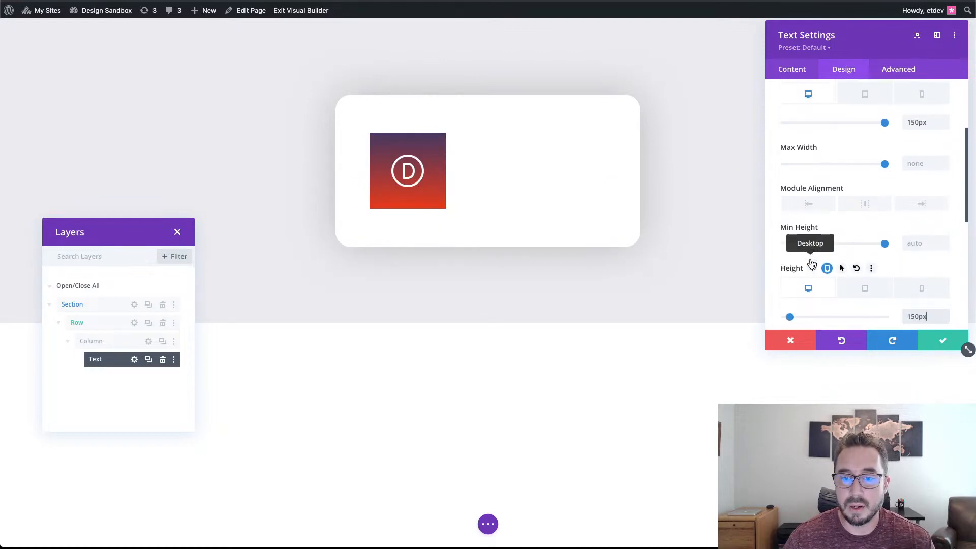
{"action": "scroll", "coordinate": [811, 263], "scroll_direction": "up", "scroll_amount": 1}
{"action": "scroll", "coordinate": [812, 263], "scroll_direction": "down", "scroll_amount": 3}
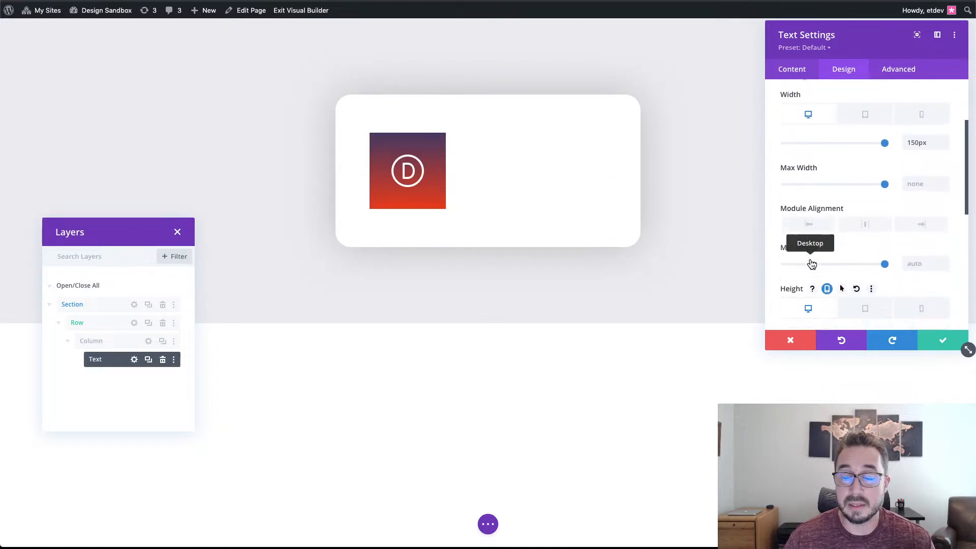
{"action": "scroll", "coordinate": [812, 263], "scroll_direction": "up", "scroll_amount": 3}
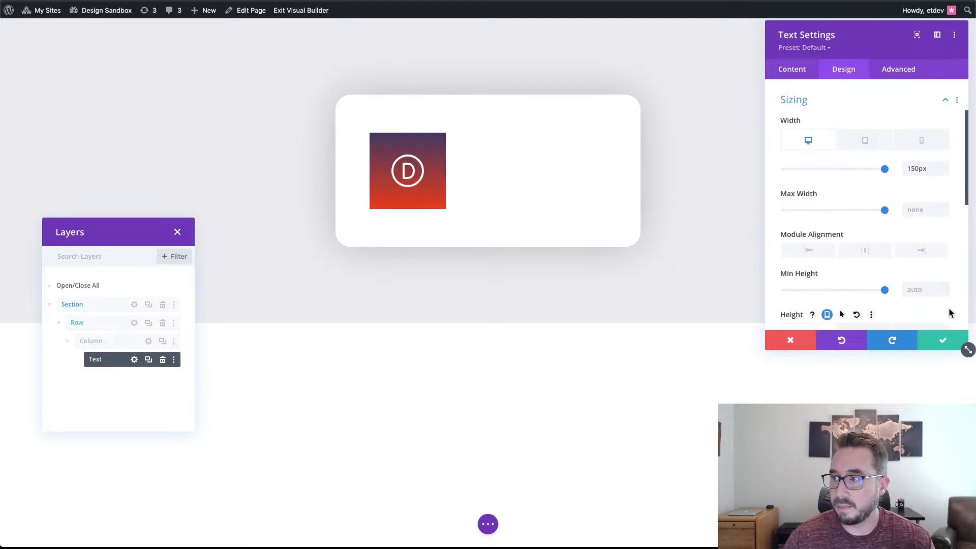
{"action": "left_click_drag", "start_coordinate": [965, 350], "coordinate": [965, 389]}
{"action": "scroll", "coordinate": [907, 264], "scroll_direction": "down", "scroll_amount": 1}
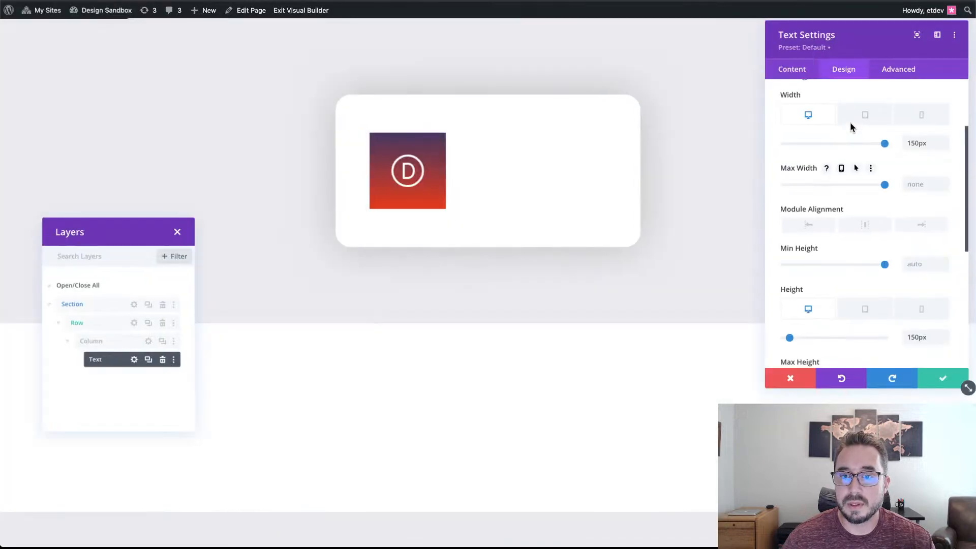
{"action": "left_click", "coordinate": [864, 119]}
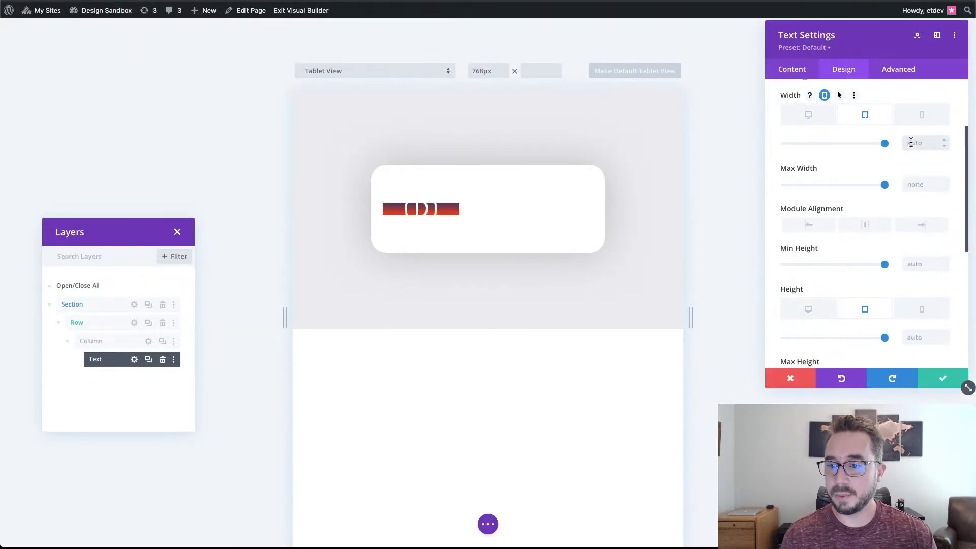
{"action": "left_click", "coordinate": [818, 122]}
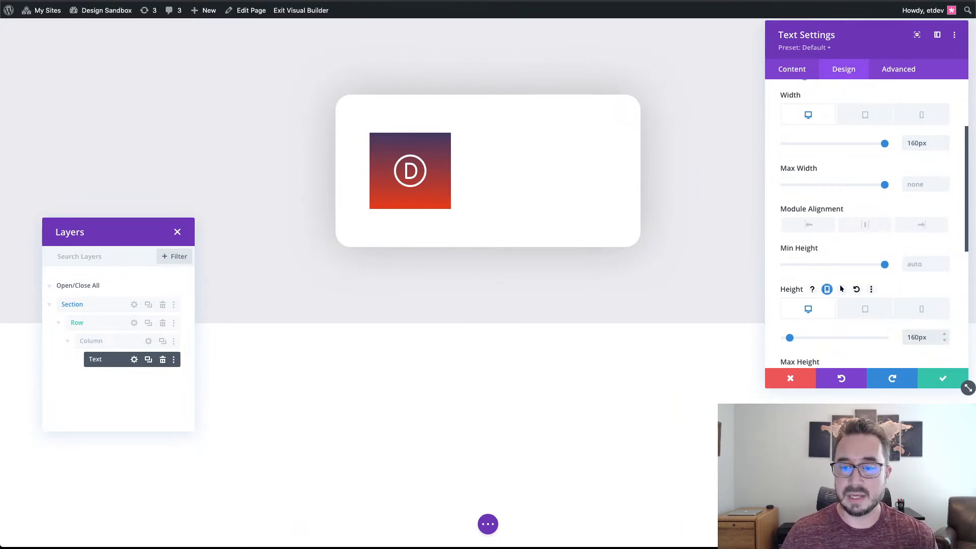
- Set the Text module's tablet width and height to 150px
{"action": "left_click", "coordinate": [863, 117]}
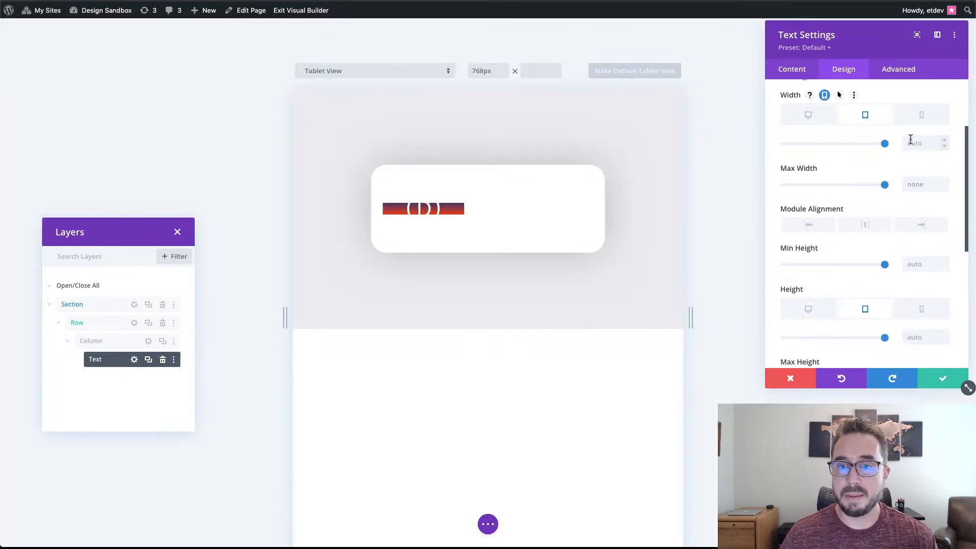
{"action": "type", "text": "150"}
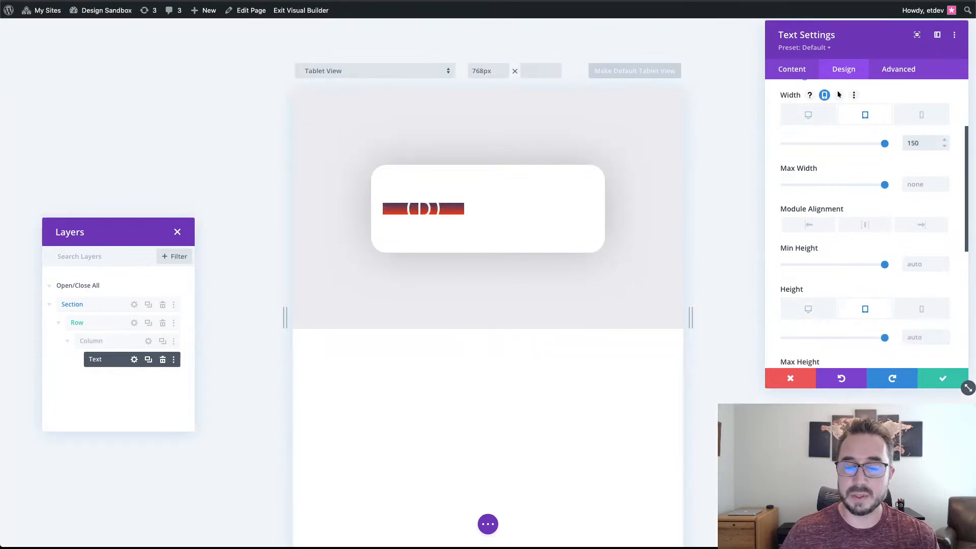
{"action": "type", "text": "px"}
{"action": "left_click", "coordinate": [917, 338]}
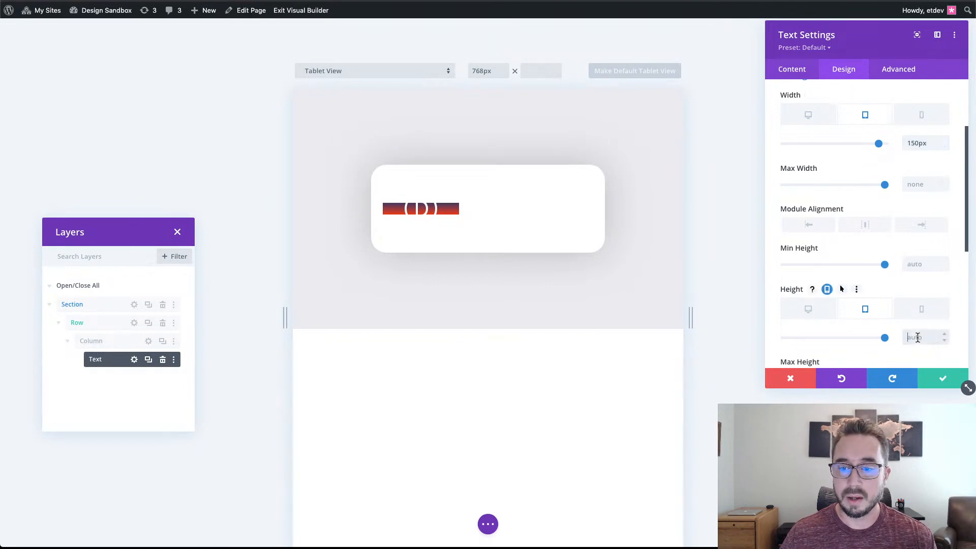
{"action": "type", "text": "150"}
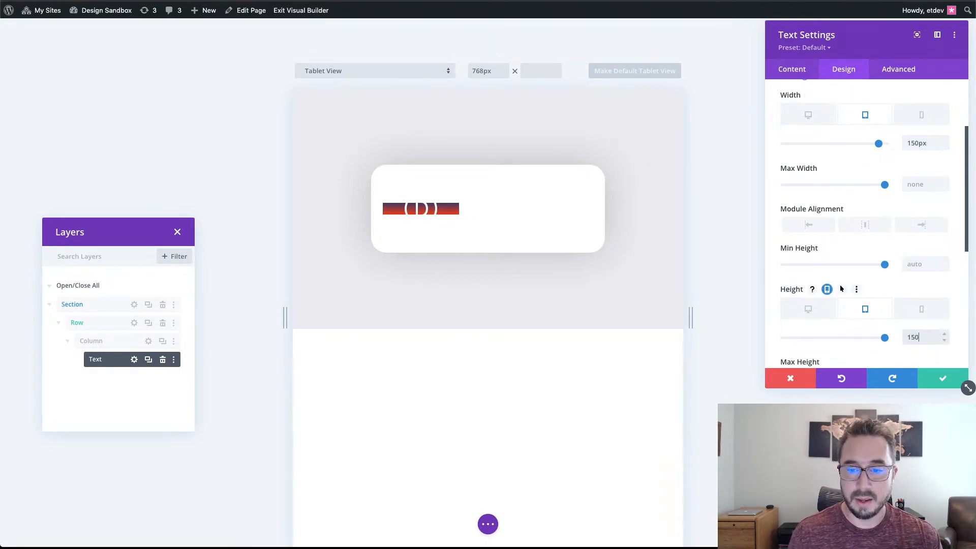
{"action": "type", "text": "px"}
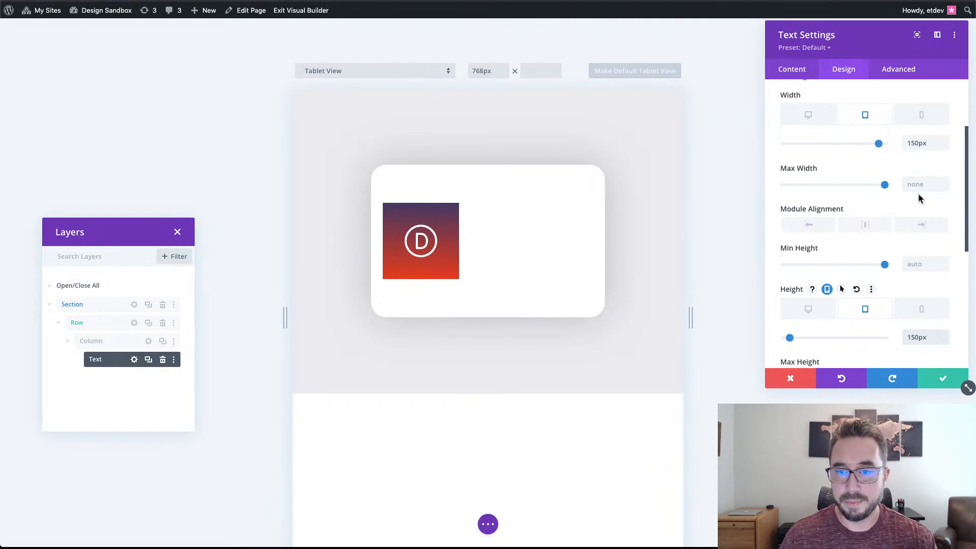
- Set the Text module's phone width and height to 80px
{"action": "left_click", "coordinate": [919, 125]}
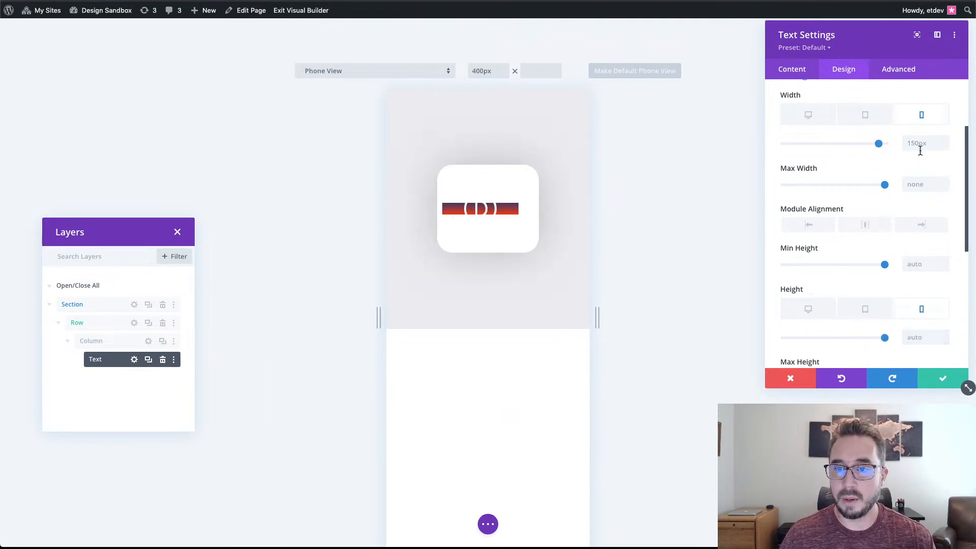
{"action": "left_click", "coordinate": [919, 148]}
{"action": "type", "text": "80"}
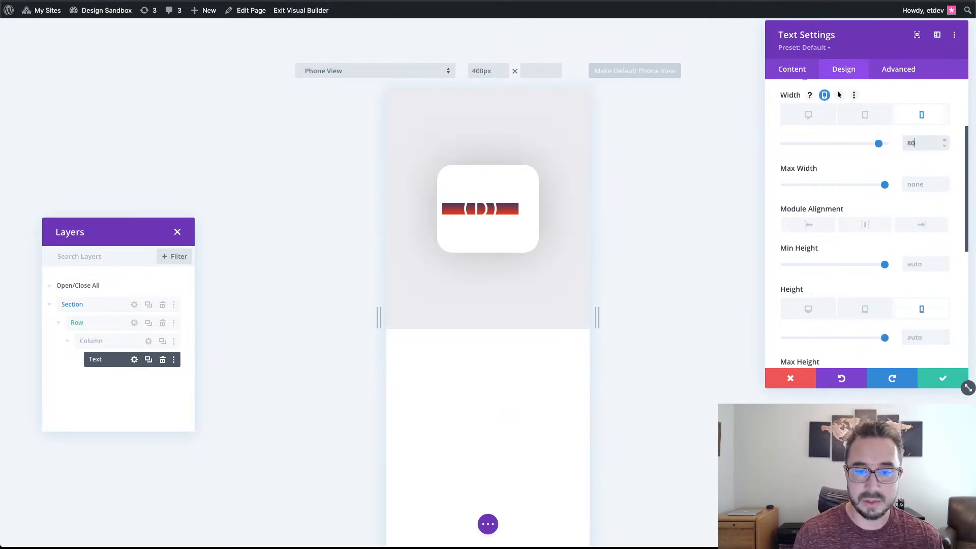
{"action": "type", "text": "px"}
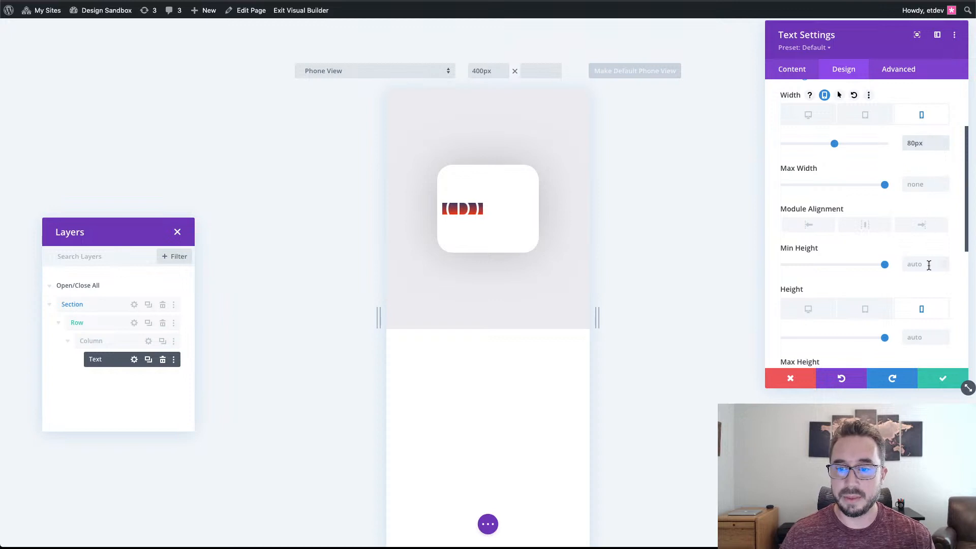
{"action": "left_click", "coordinate": [919, 337]}
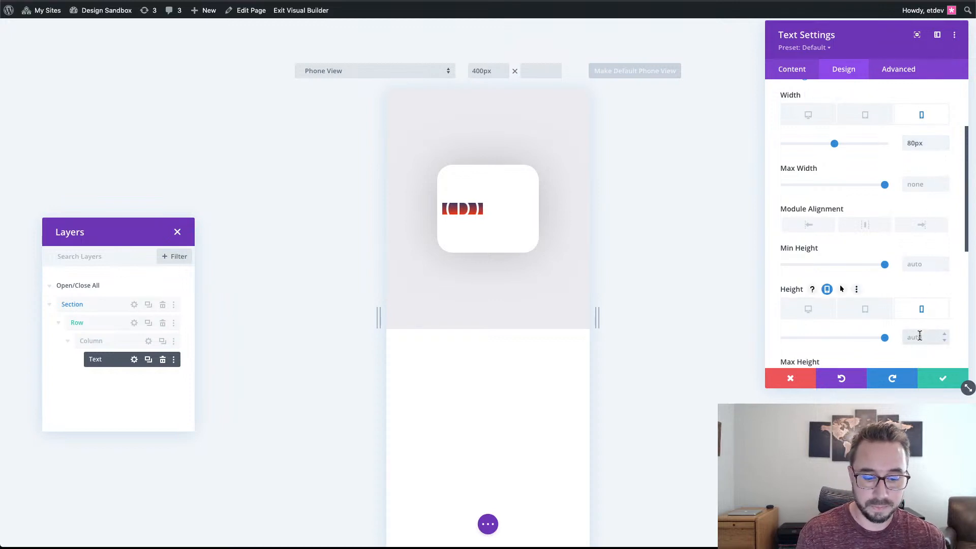
{"action": "type", "text": "80px"}
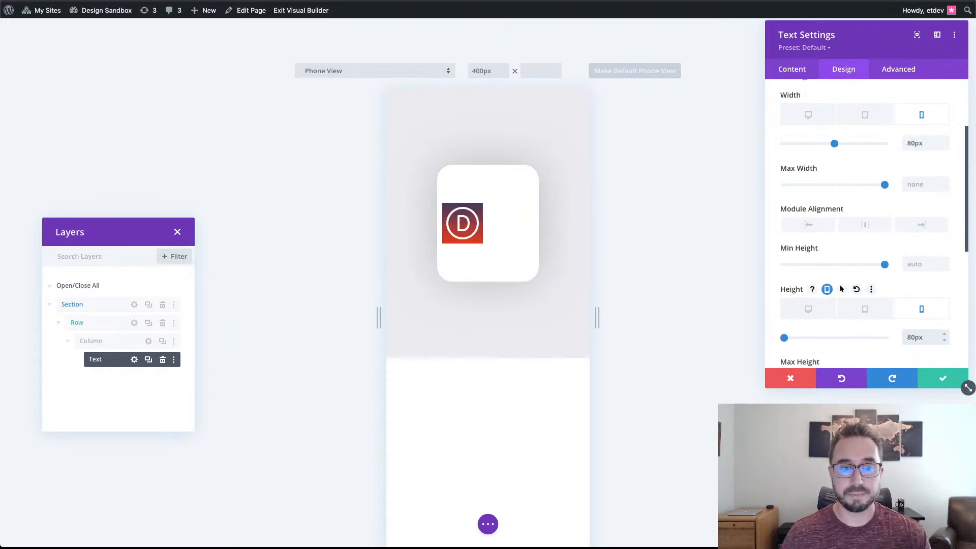
- Return to the desktop view and give the Text module rounded corners of 50%
{"action": "left_click", "coordinate": [814, 119]}
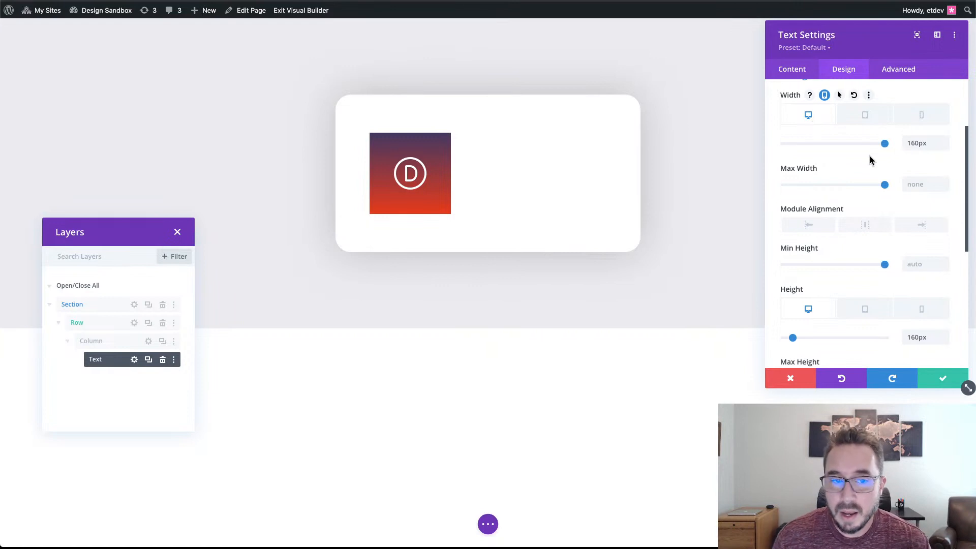
{"action": "scroll", "coordinate": [874, 160], "scroll_direction": "down", "scroll_amount": 2}
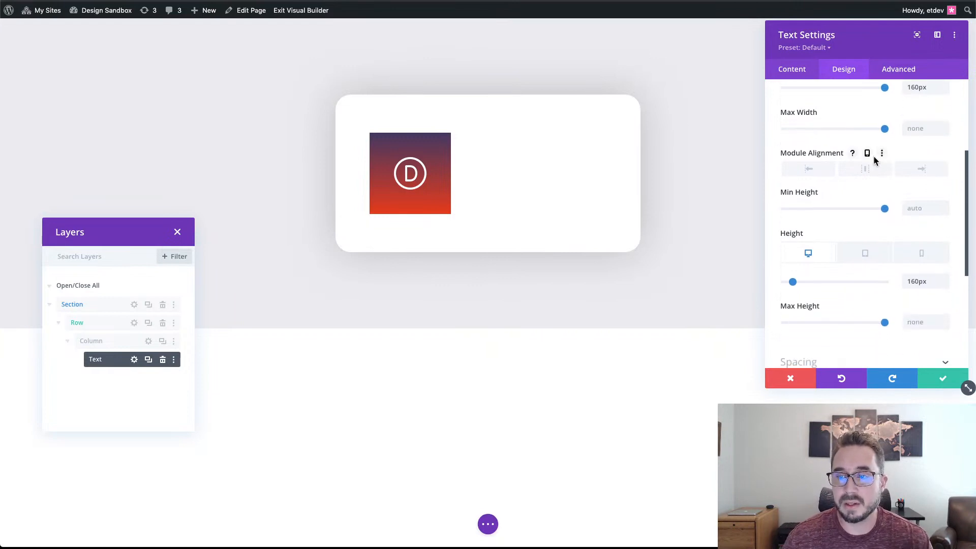
{"action": "scroll", "coordinate": [874, 160], "scroll_direction": "down", "scroll_amount": 6}
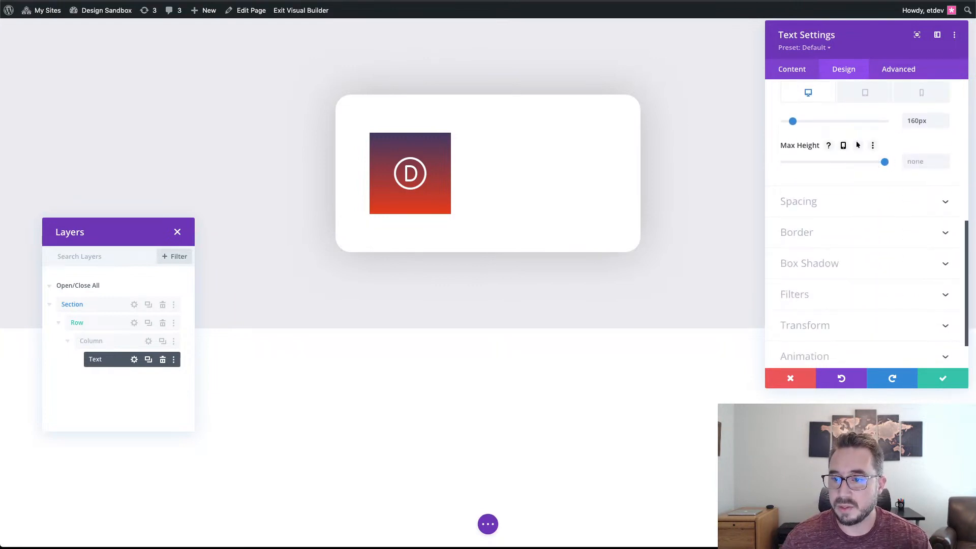
{"action": "left_click", "coordinate": [828, 238]}
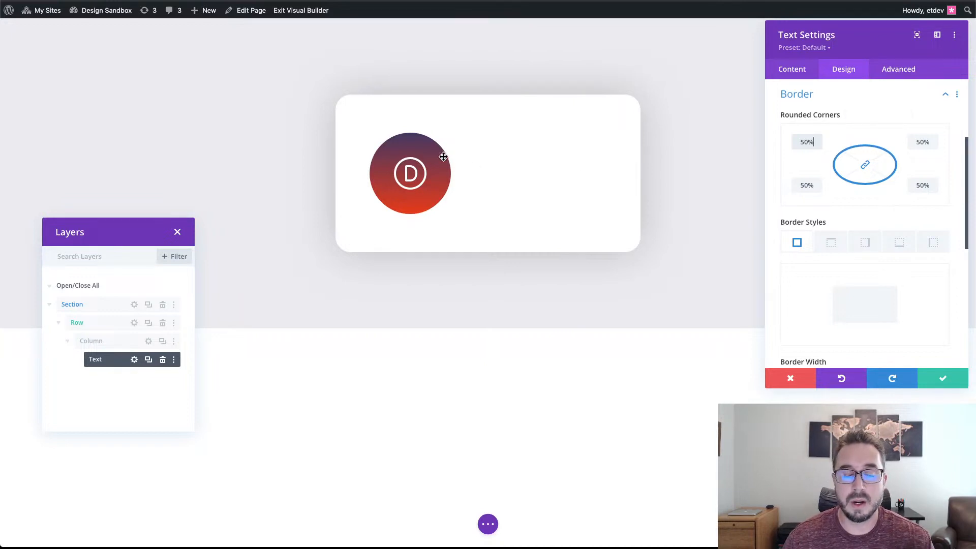
- Set the Text module's position to Absolute with its location at the top center
{"action": "left_click", "coordinate": [899, 71]}
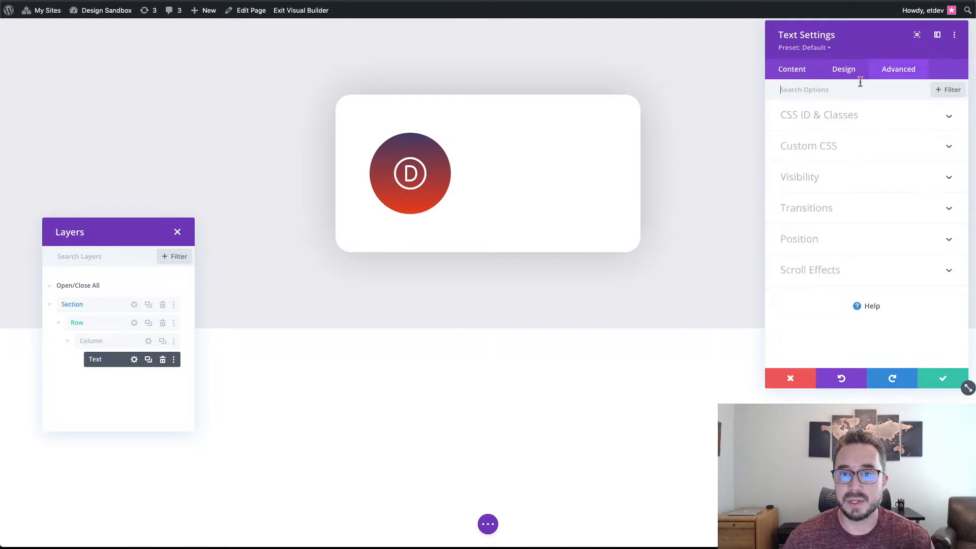
{"action": "left_click", "coordinate": [861, 242]}
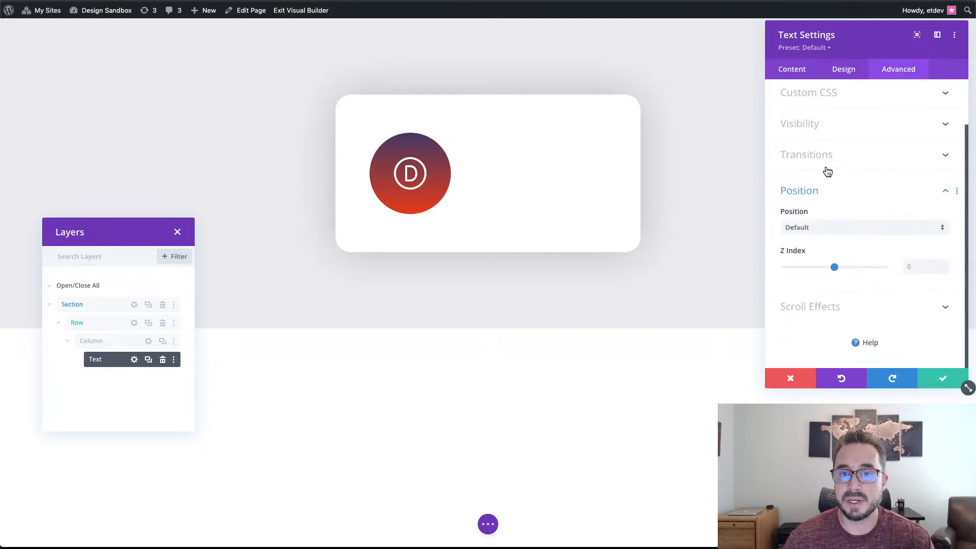
{"action": "left_click", "coordinate": [836, 231]}
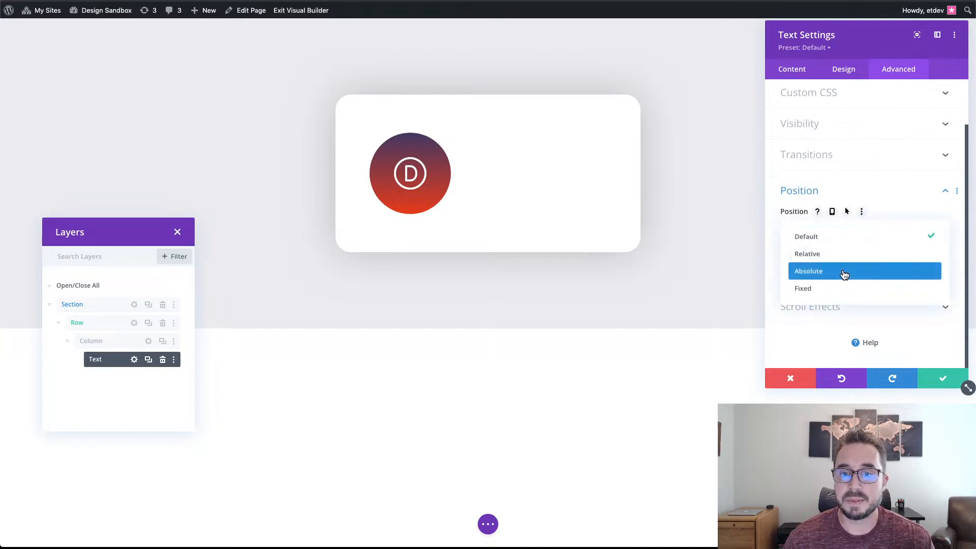
{"action": "left_click", "coordinate": [842, 271]}
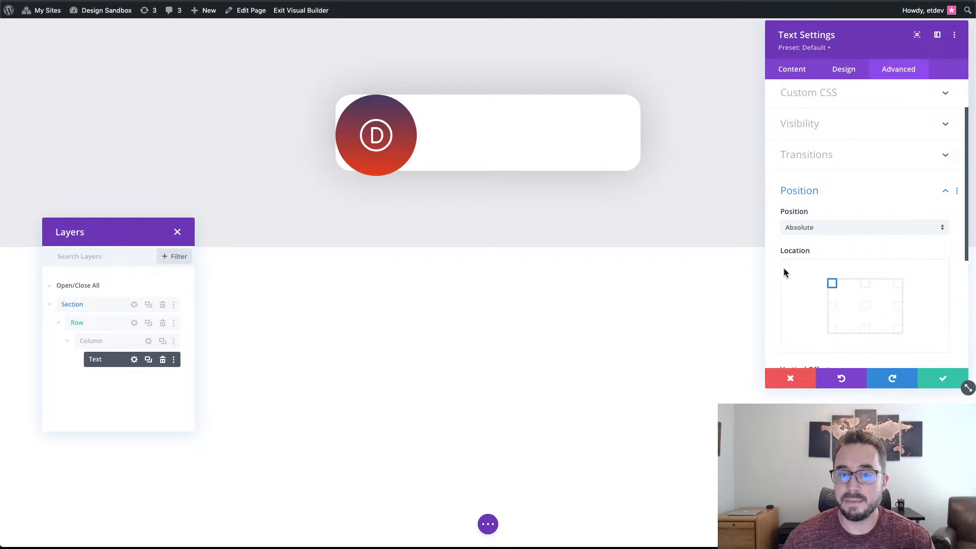
{"action": "left_click", "coordinate": [866, 285]}
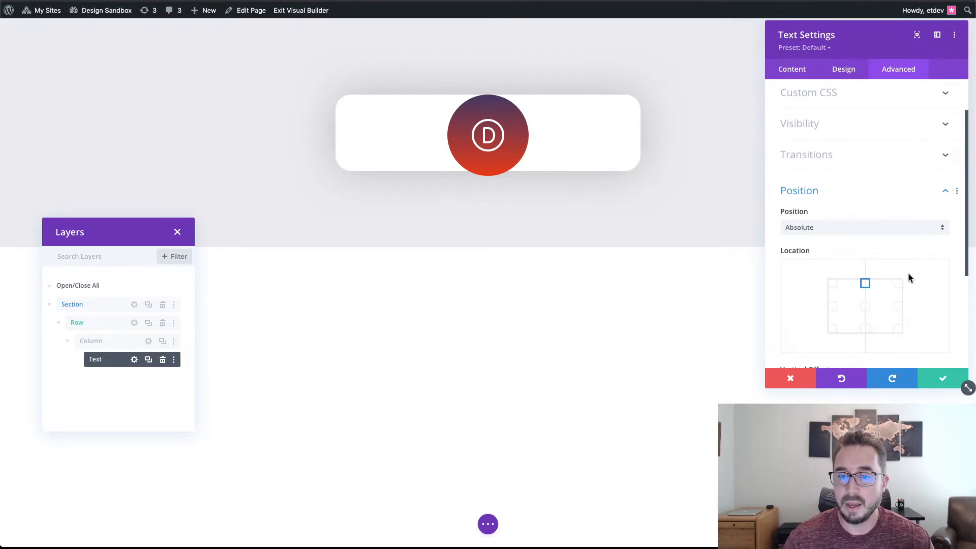
- Set the Text module's vertical offset to 15% and save its settings
{"action": "scroll", "coordinate": [908, 270], "scroll_direction": "down", "scroll_amount": 5}
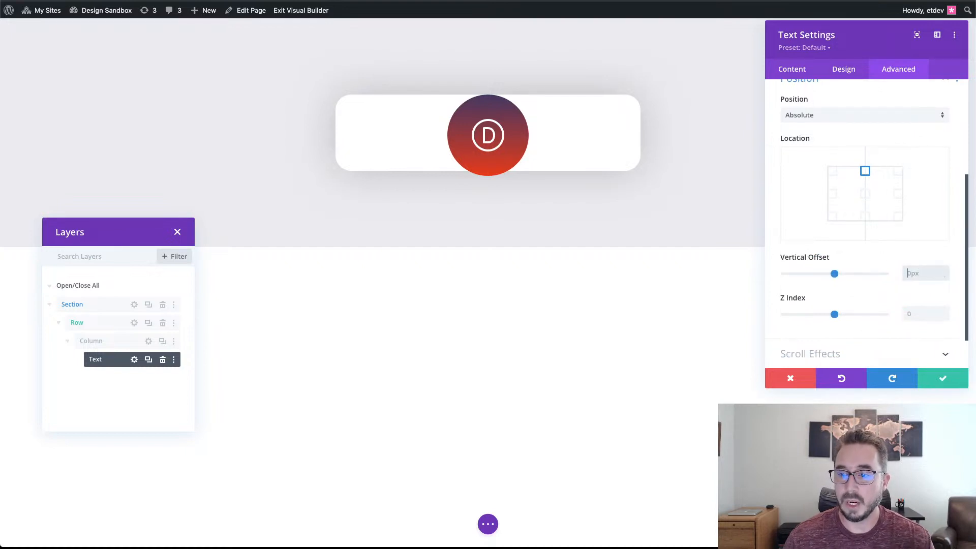
{"action": "type", "text": "1"}
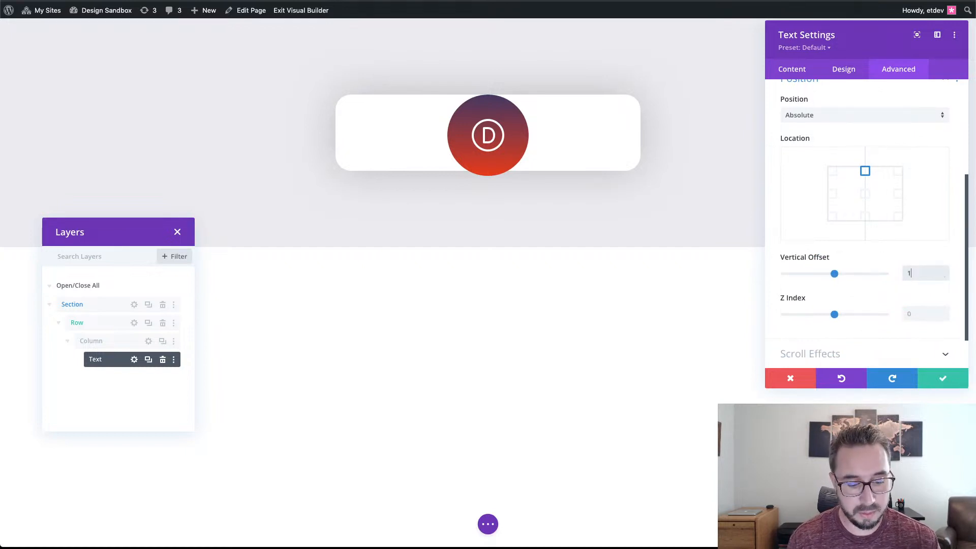
{"action": "type", "text": "5%"}
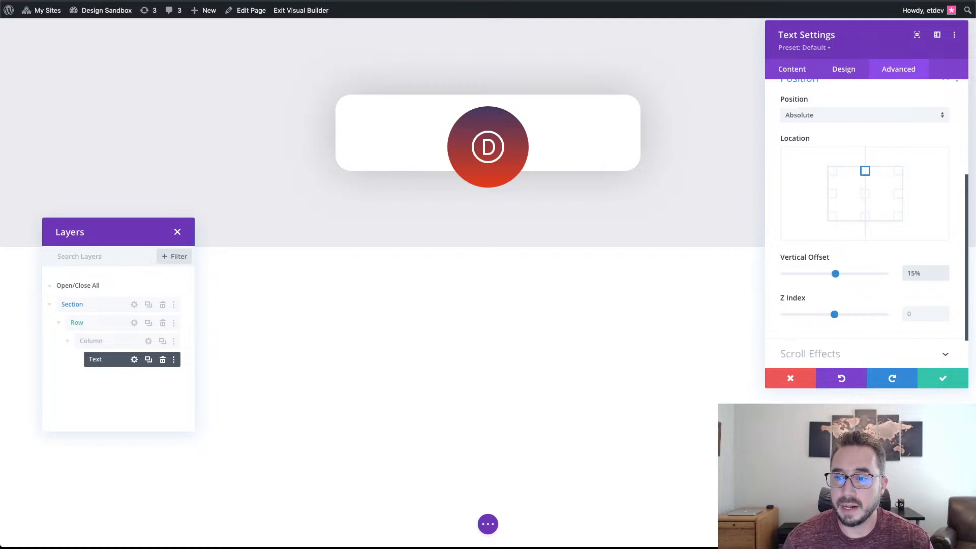
{"action": "left_click", "coordinate": [942, 385]}
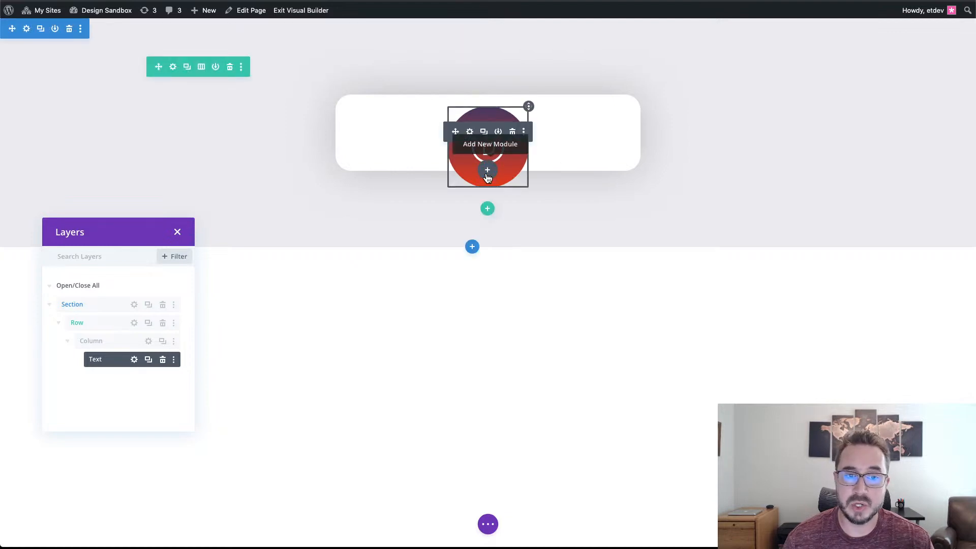
- Add an Image module beneath the Text module in the card's column
{"action": "left_click", "coordinate": [486, 171]}
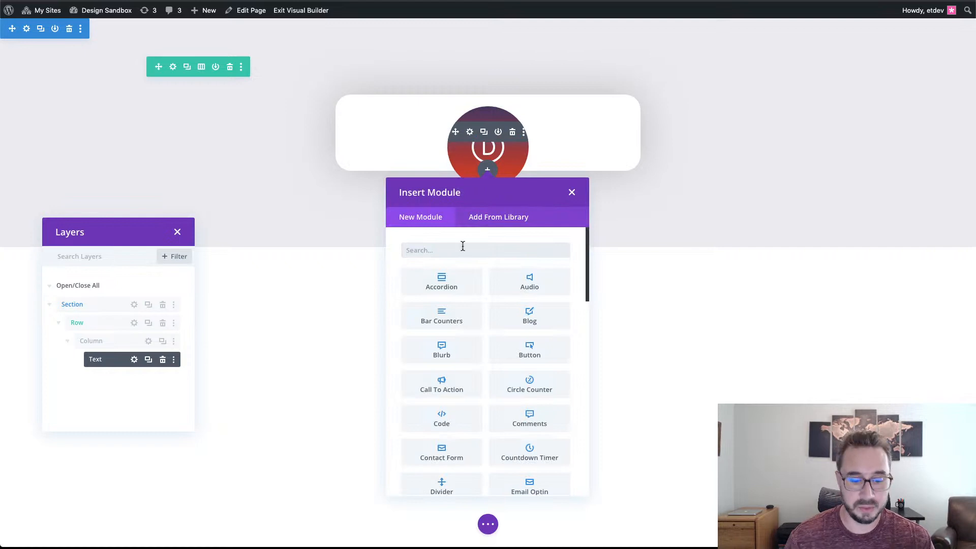
{"action": "type", "text": "image"}
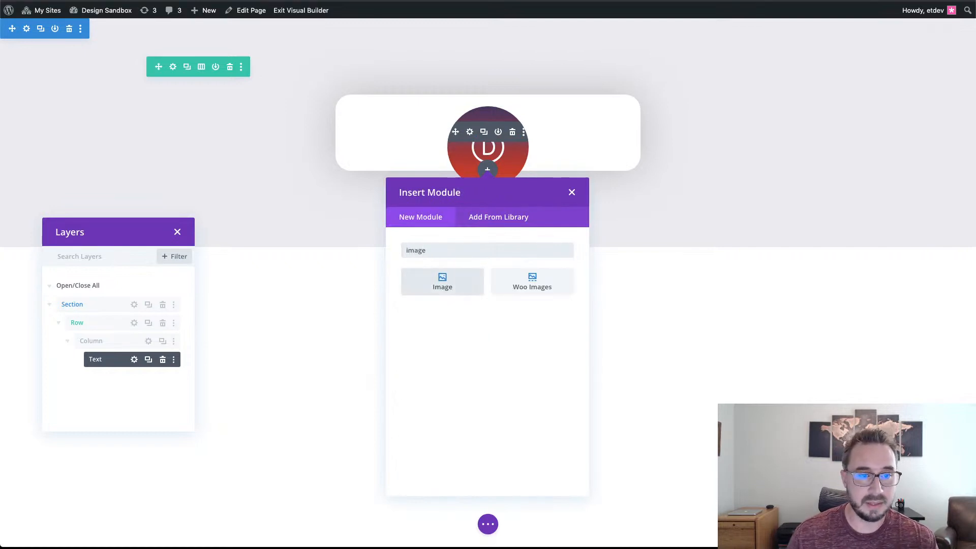
{"action": "left_click", "coordinate": [451, 280]}
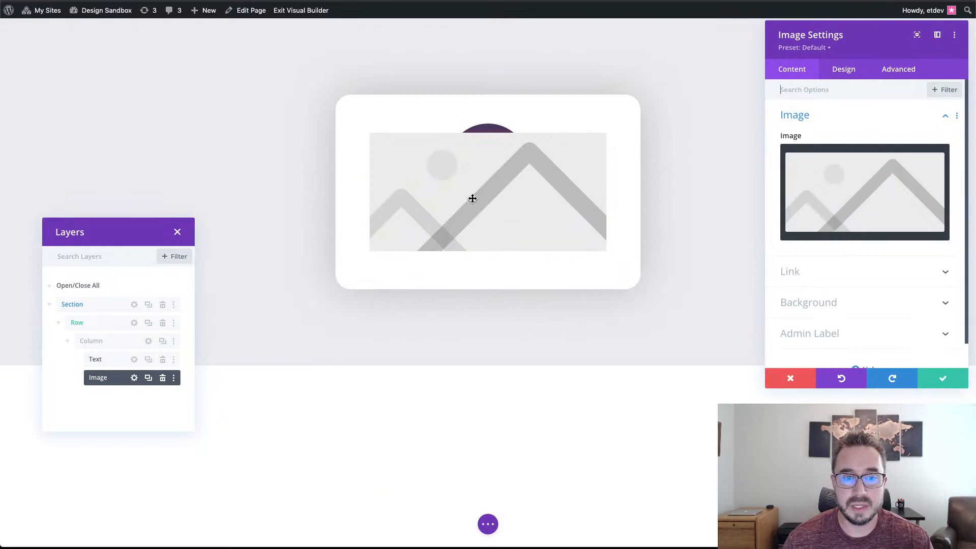
- Insert the bicycle picture bike-repair-35-1.png from the media library into the Image module
{"action": "left_click", "coordinate": [856, 194]}
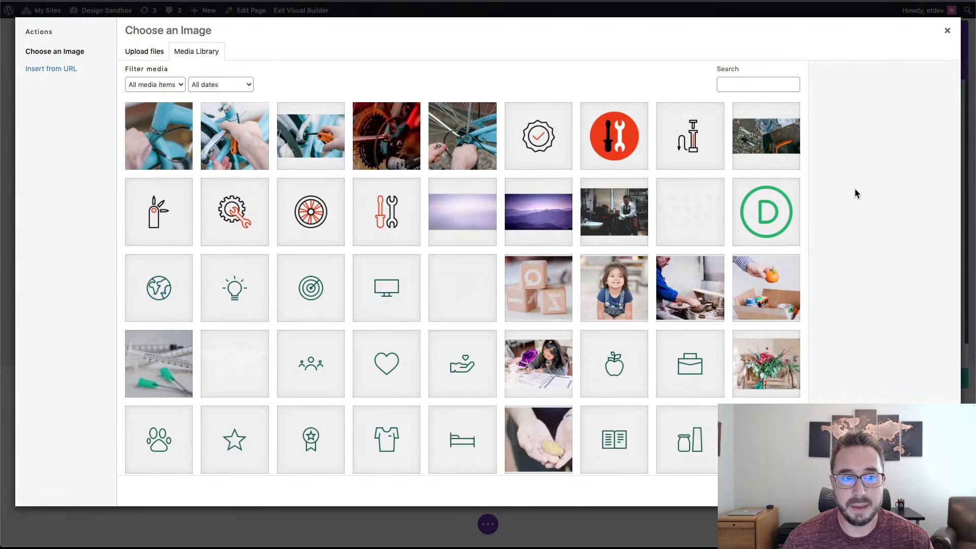
{"action": "scroll", "coordinate": [652, 232], "scroll_direction": "down", "scroll_amount": 20}
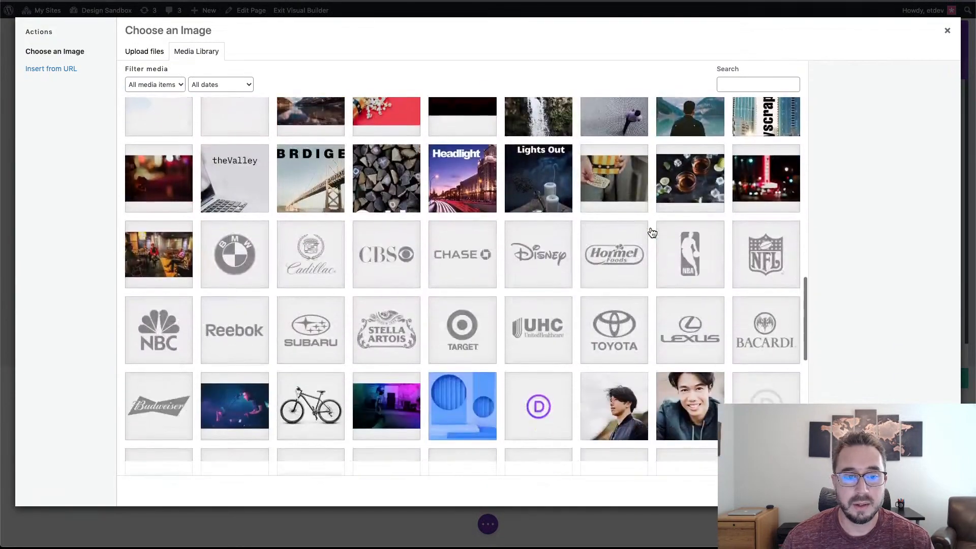
{"action": "scroll", "coordinate": [652, 232], "scroll_direction": "down", "scroll_amount": 2}
{"action": "scroll", "coordinate": [649, 233], "scroll_direction": "up", "scroll_amount": 2}
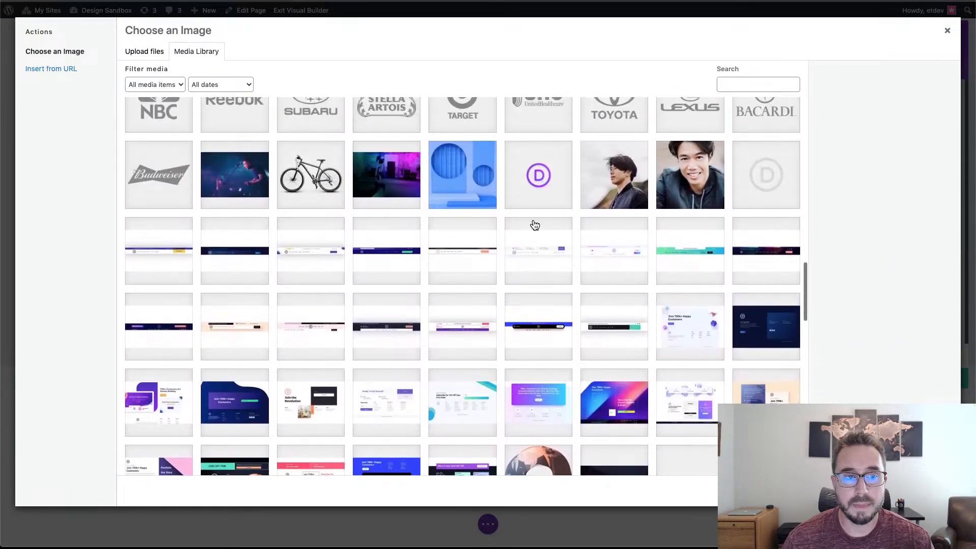
{"action": "left_click", "coordinate": [329, 195]}
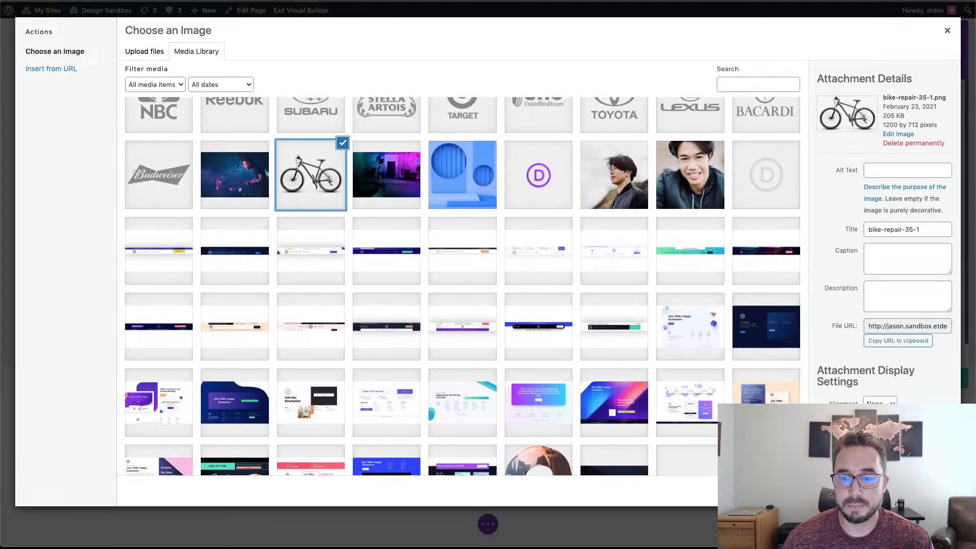
{"action": "left_click", "coordinate": [921, 490]}
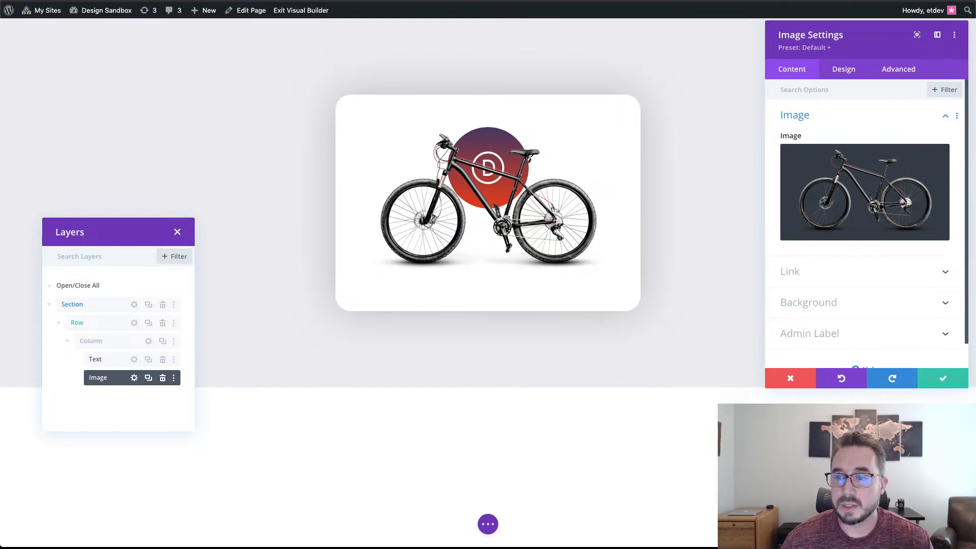
- Center-align the bicycle image and set its width to 90%
{"action": "left_click", "coordinate": [844, 69]}
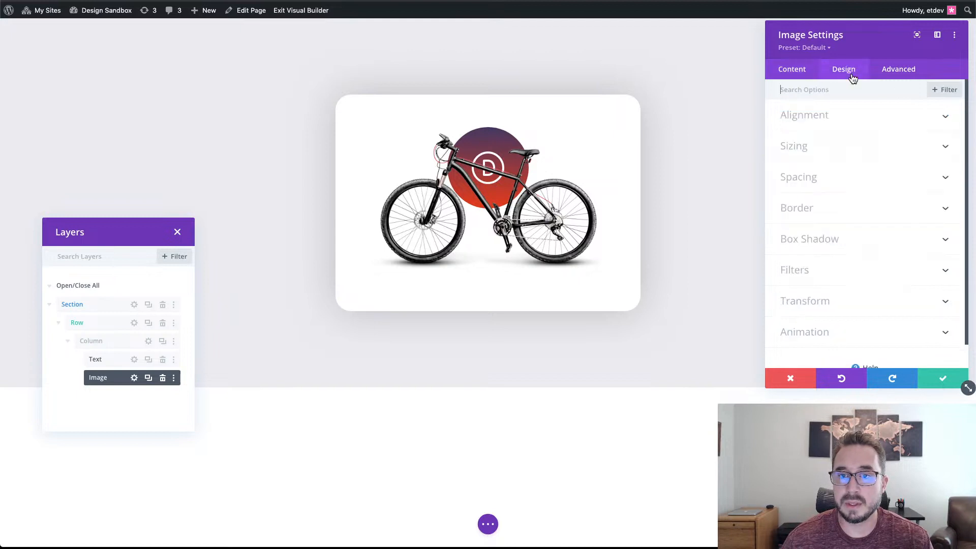
{"action": "left_click", "coordinate": [870, 125]}
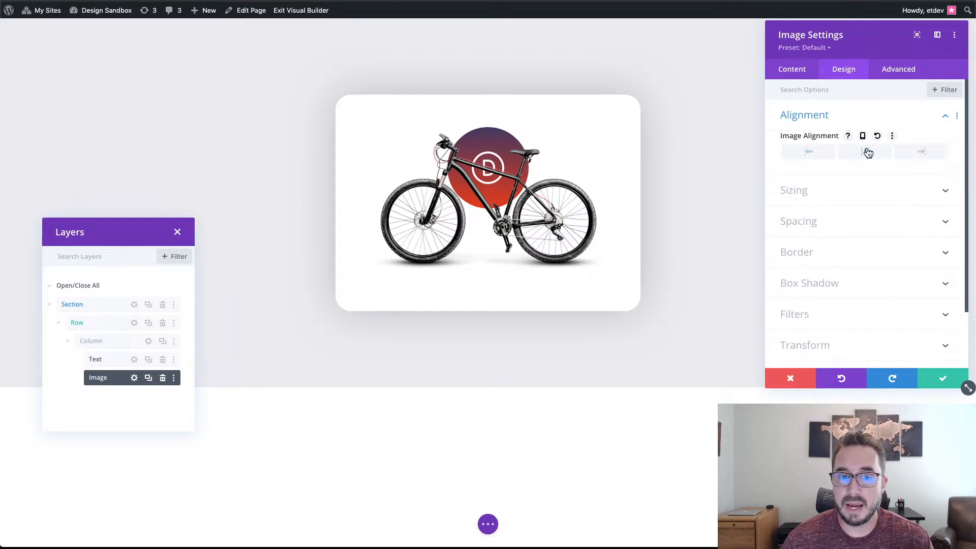
{"action": "left_click", "coordinate": [856, 120]}
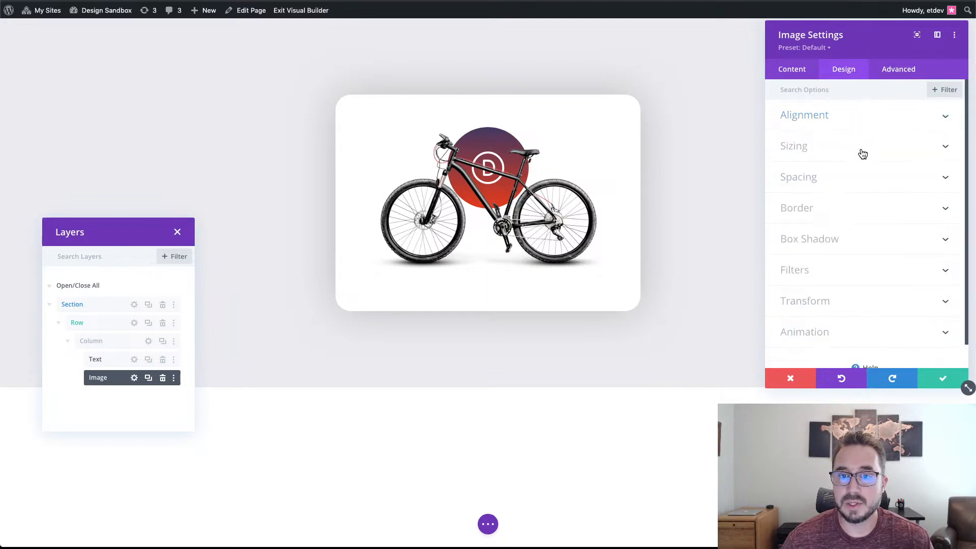
{"action": "left_click", "coordinate": [859, 152]}
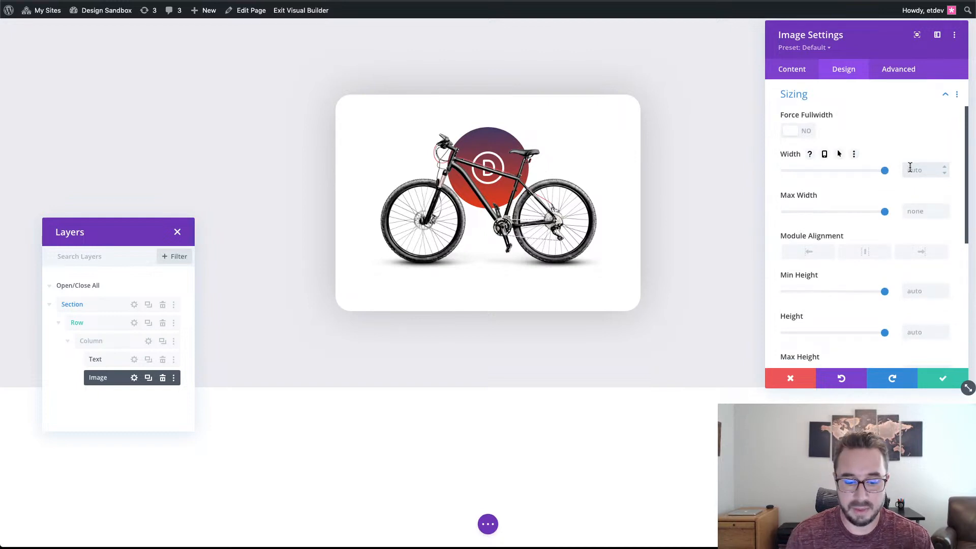
{"action": "type", "text": "px"}
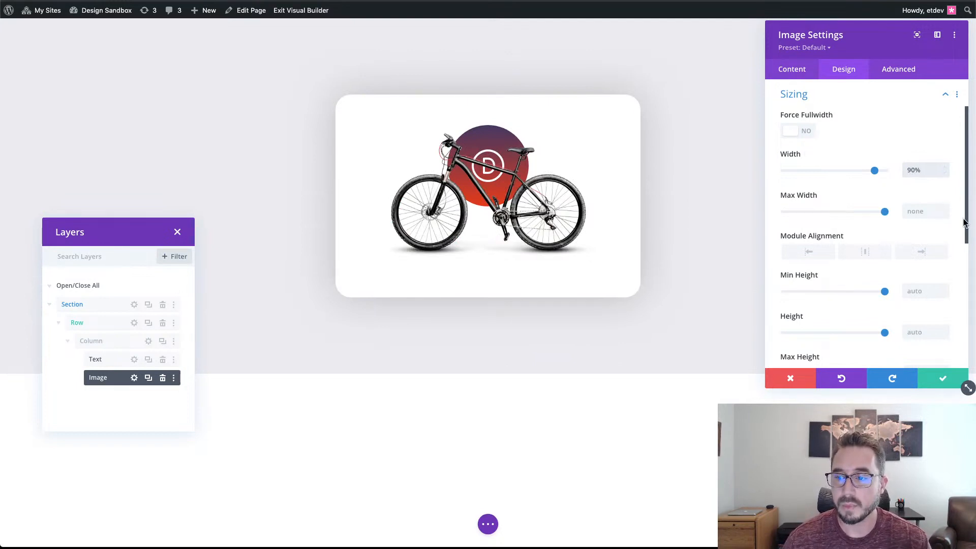
- Set the Image module's bottom margin to 4vh
{"action": "scroll", "coordinate": [919, 267], "scroll_direction": "down", "scroll_amount": 5}
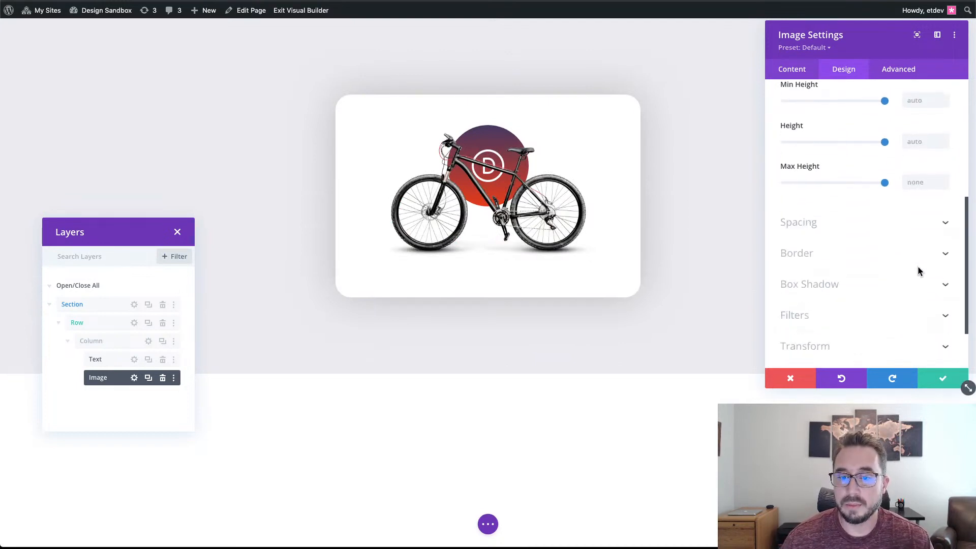
{"action": "left_click", "coordinate": [857, 227]}
{"action": "scroll", "coordinate": [859, 228], "scroll_direction": "up", "scroll_amount": 2}
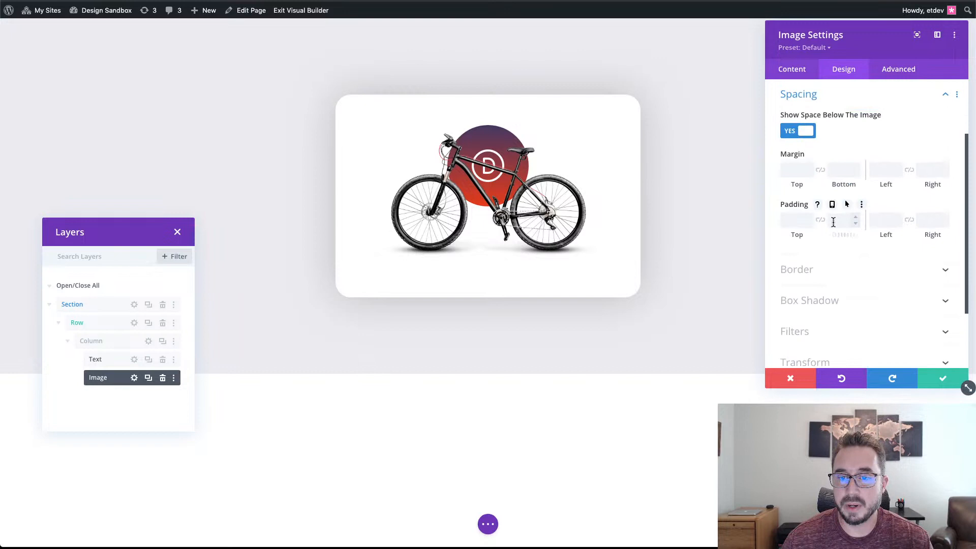
{"action": "left_click", "coordinate": [838, 173]}
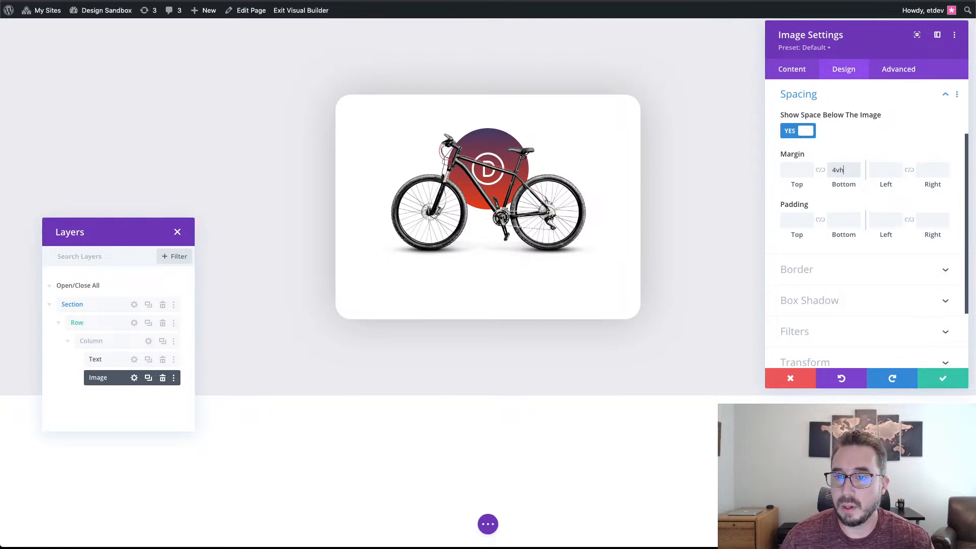
- Assign the CSS class et-card-image to the Image module and save its settings
{"action": "left_click", "coordinate": [909, 74]}
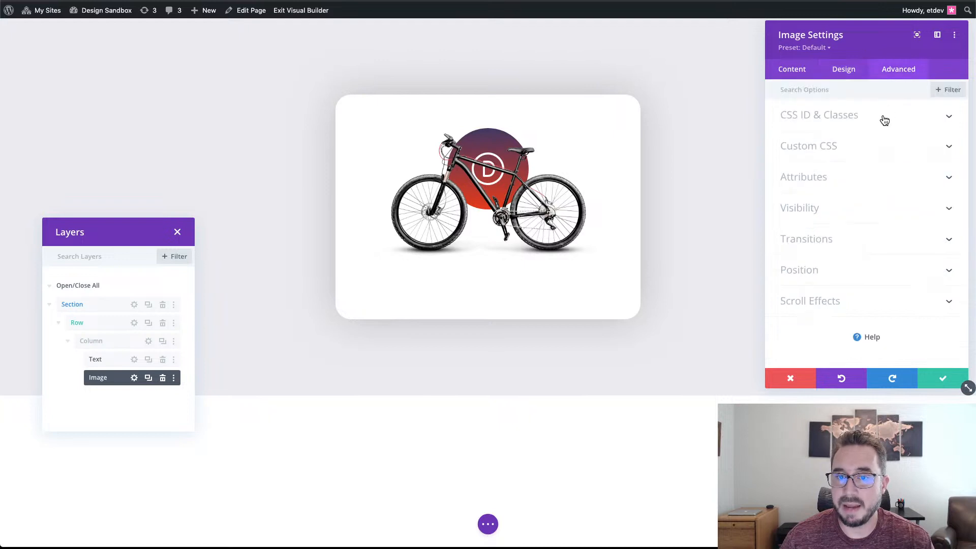
{"action": "left_click", "coordinate": [884, 120]}
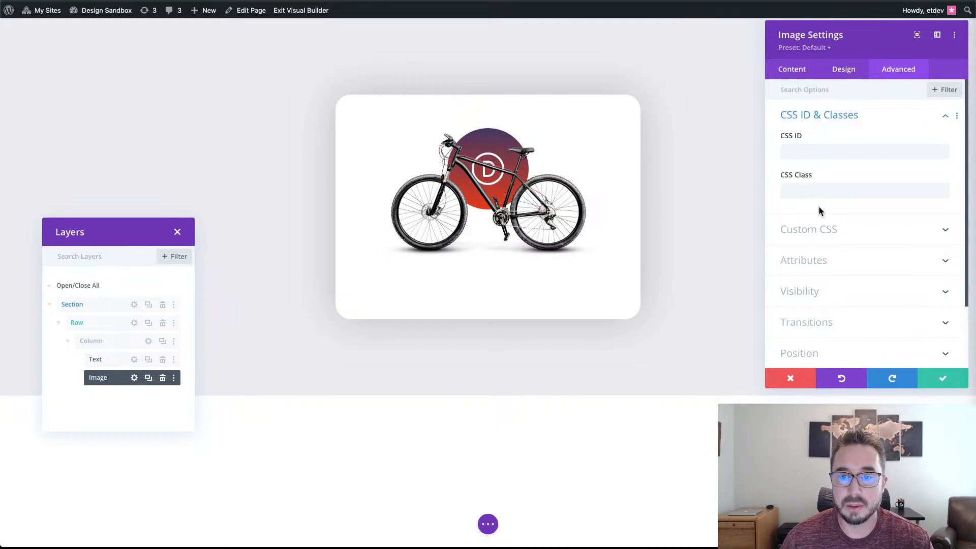
{"action": "left_click", "coordinate": [819, 190]}
{"action": "type", "text": "et-card-image"}
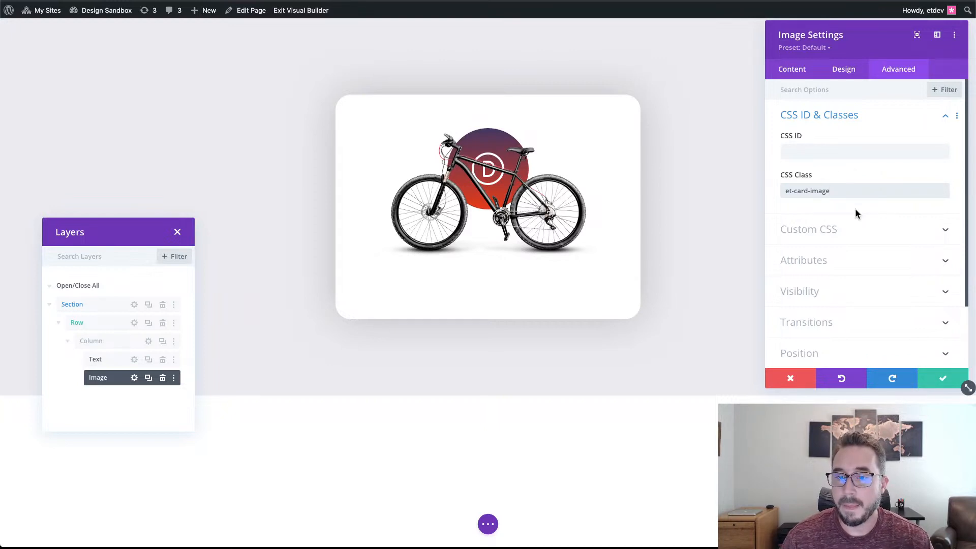
{"action": "left_click", "coordinate": [936, 378]}
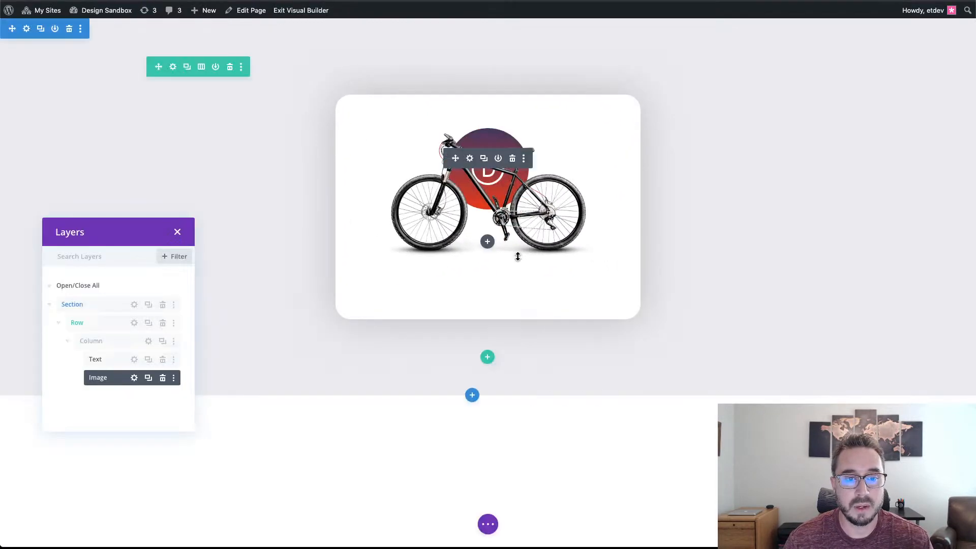
- Add a new Text module directly below the bicycle Image module in the card's column
{"action": "left_click", "coordinate": [488, 242]}
{"action": "type", "text": "text"}
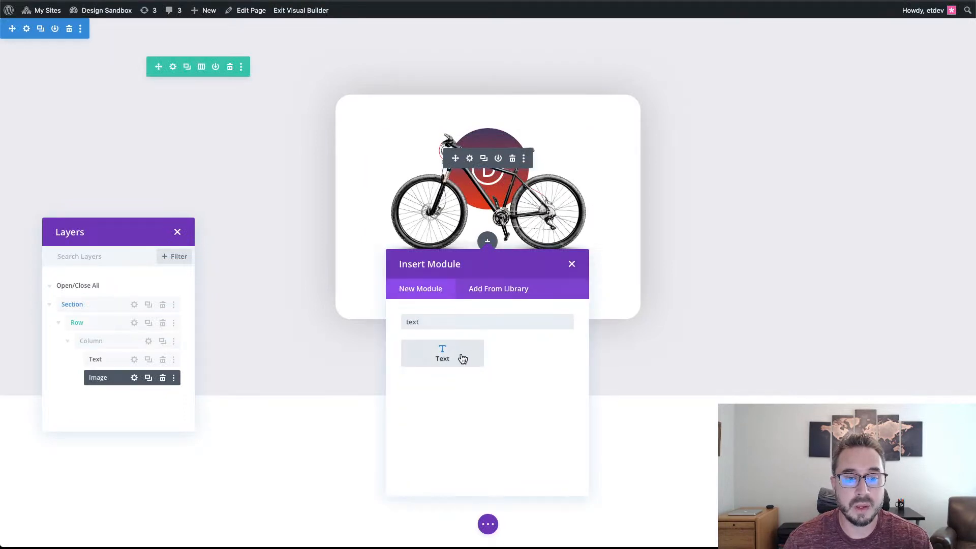
{"action": "left_click", "coordinate": [442, 353]}
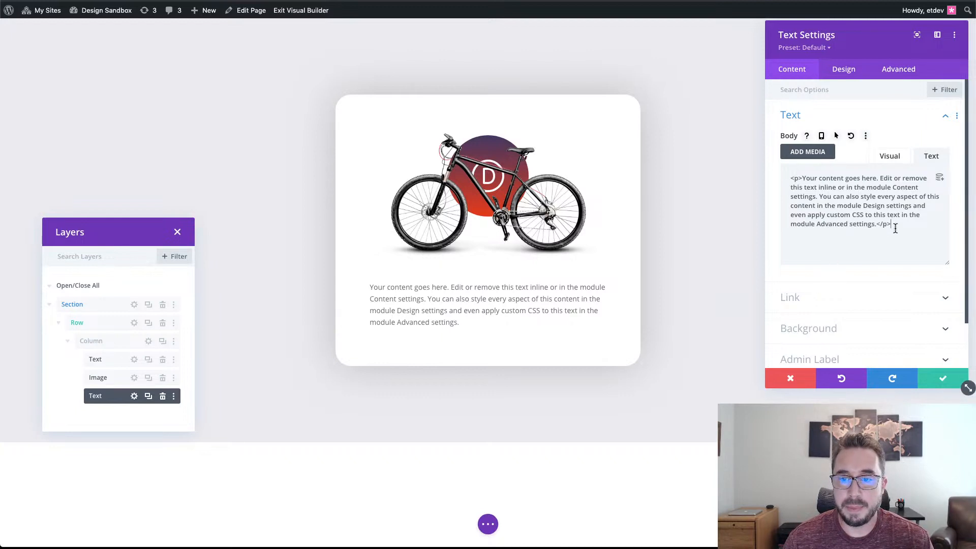
- Replace the placeholder body with the HTML <h2>The <span style="color: #ea3900;">Divi</span> Bike</h2>
{"action": "left_click_drag", "start_coordinate": [896, 228], "coordinate": [790, 180]}
{"action": "type", "text": "<h2>The <span style=\"color: #ea3900;\">Divi</span> Bike</h2>"}
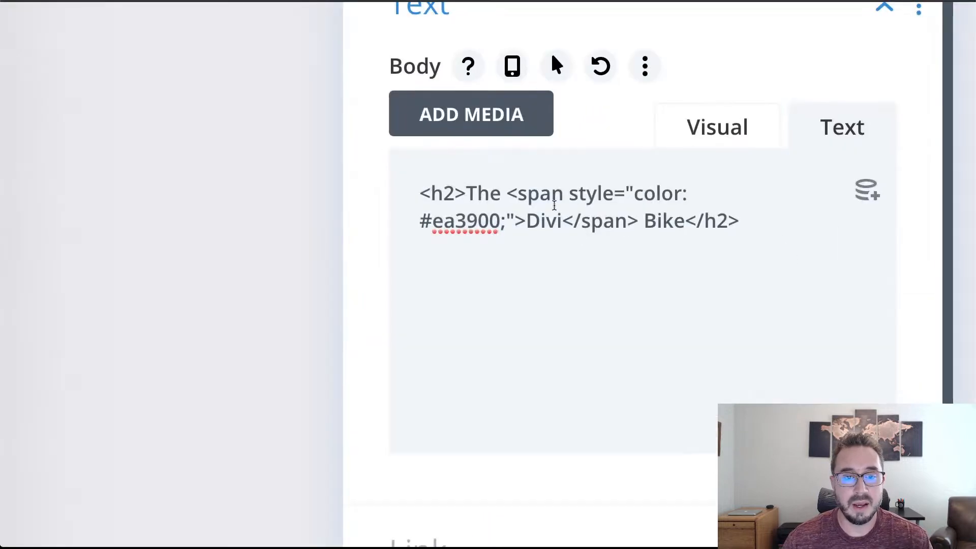
{"action": "left_click_drag", "start_coordinate": [506, 193], "coordinate": [518, 193]}
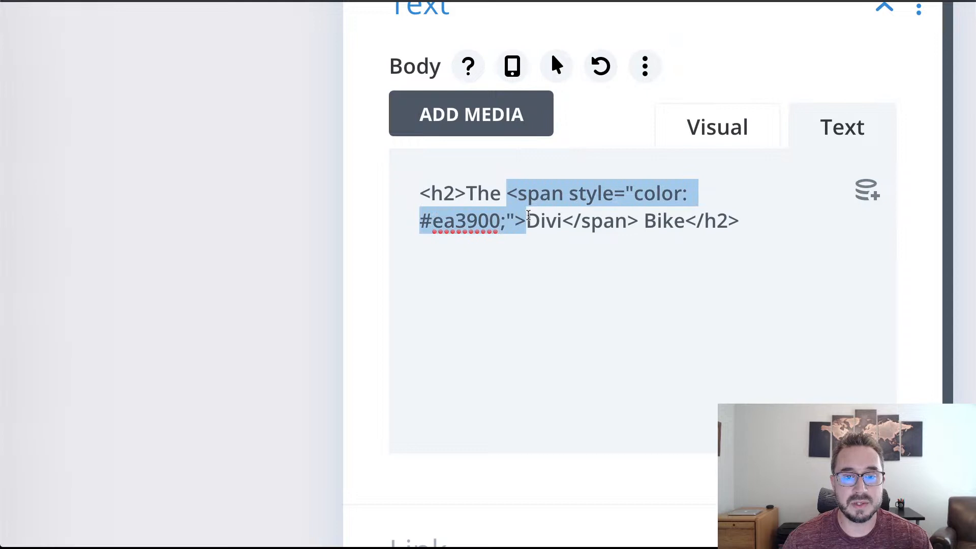
{"action": "left_click", "coordinate": [527, 216]}
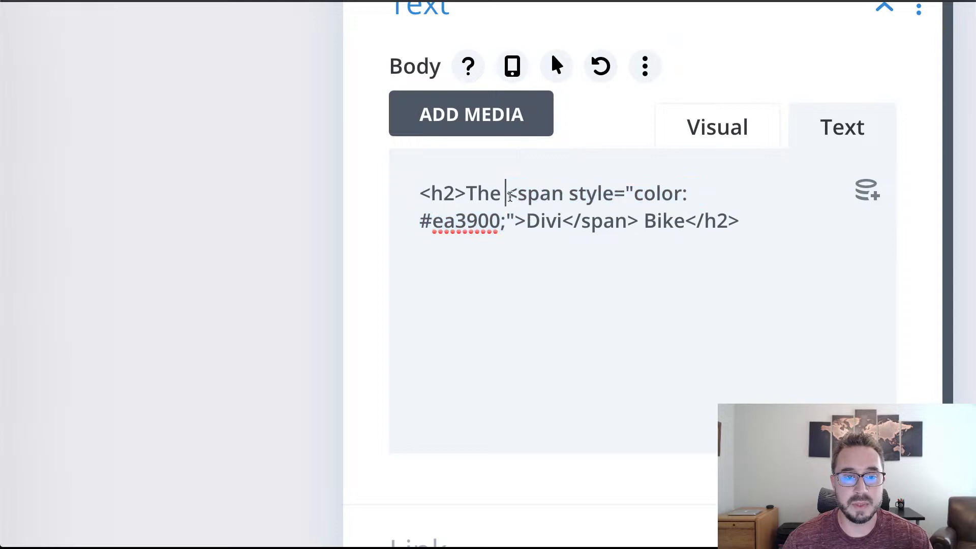
{"action": "left_click_drag", "start_coordinate": [506, 193], "coordinate": [628, 221]}
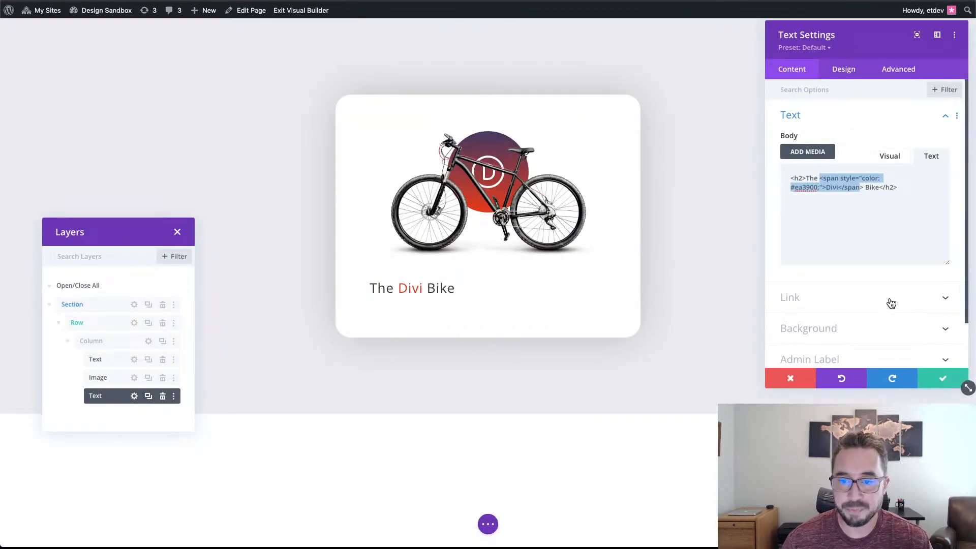
{"action": "left_click", "coordinate": [899, 275]}
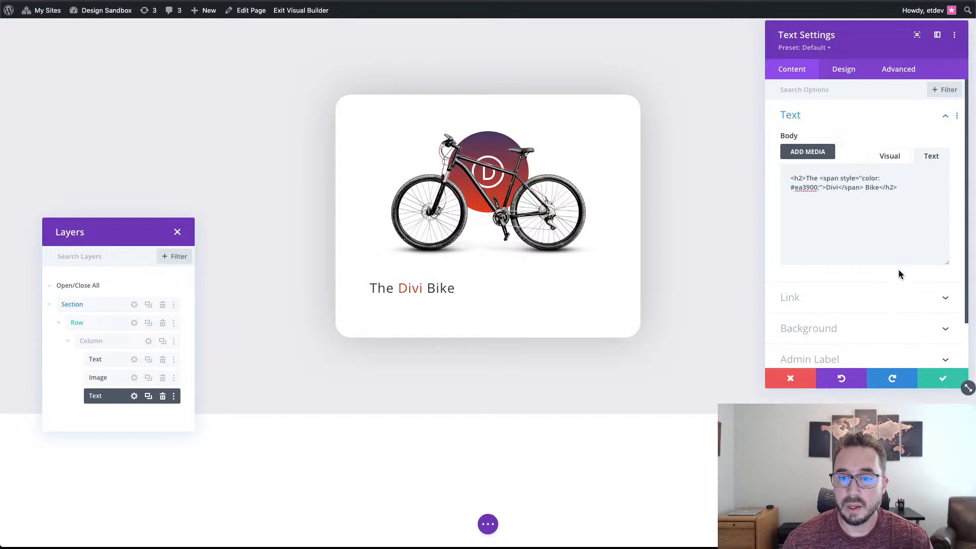
- Set the card title's Heading 2 font to Bebas Neue and center its text alignment
{"action": "left_click", "coordinate": [839, 71]}
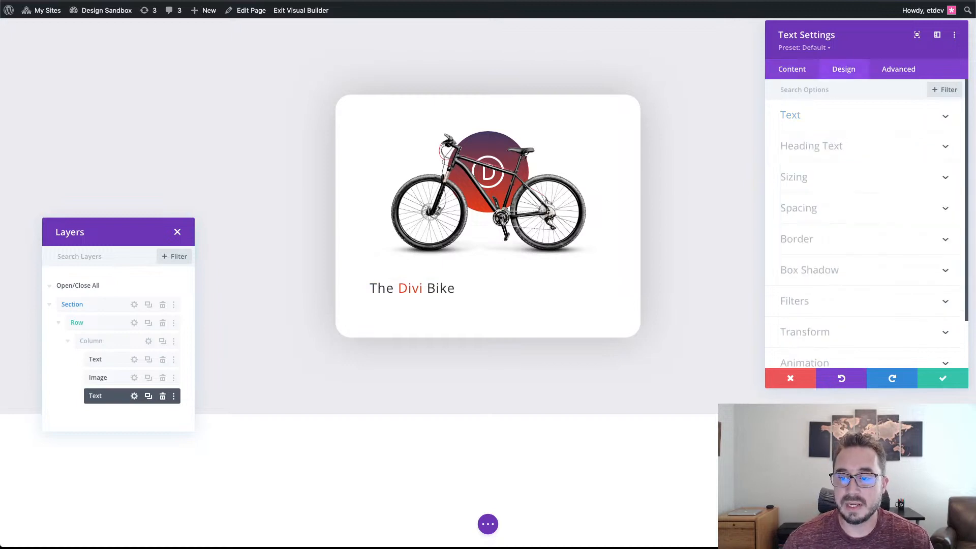
{"action": "left_click", "coordinate": [855, 148]}
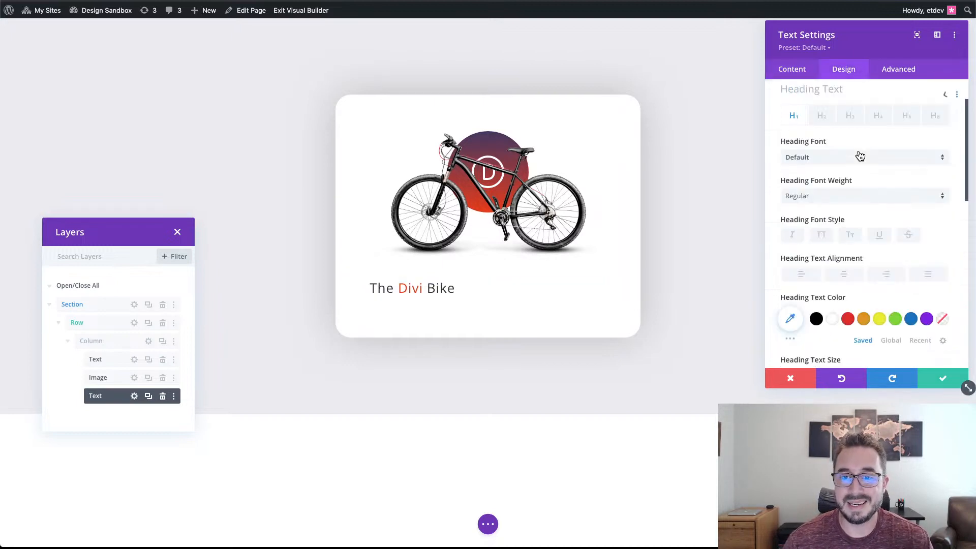
{"action": "left_click", "coordinate": [821, 122]}
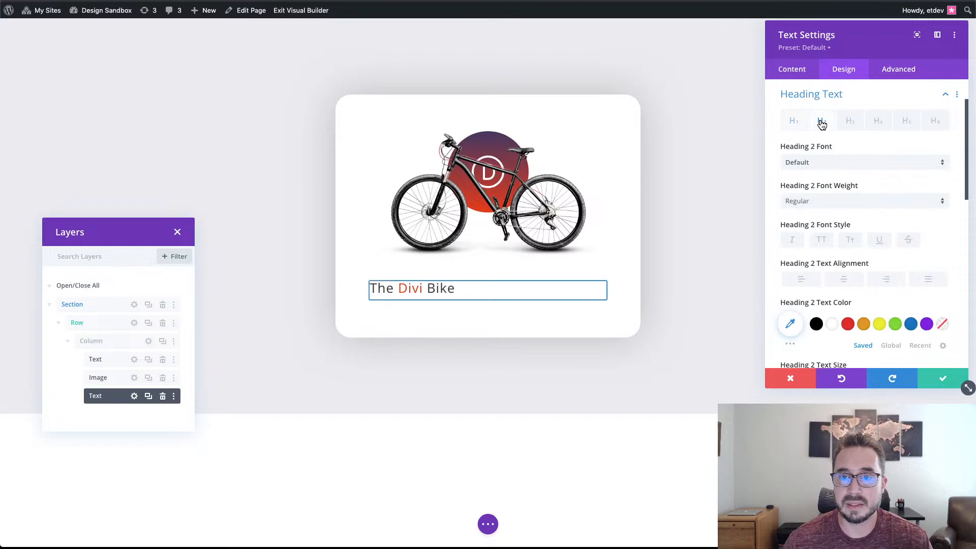
{"action": "left_click", "coordinate": [842, 163]}
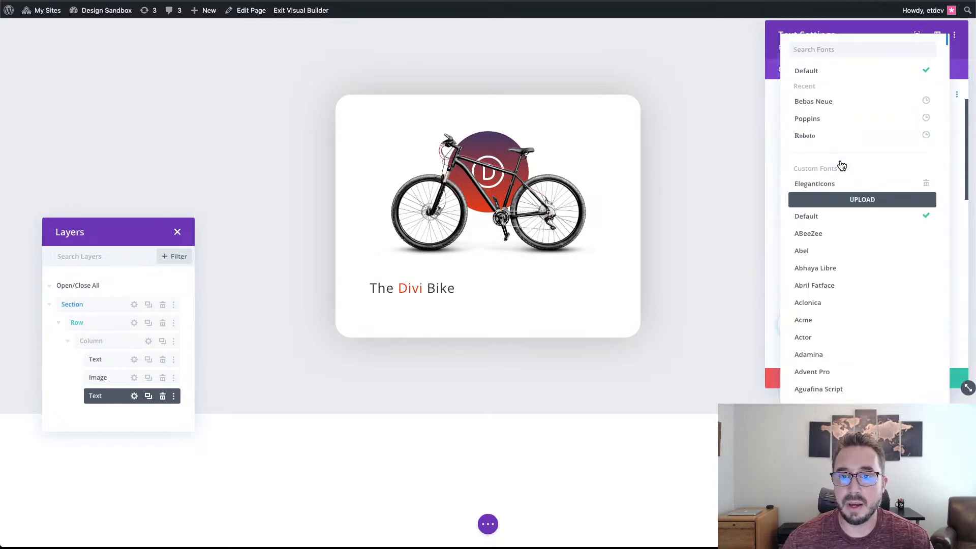
{"action": "left_click", "coordinate": [824, 106]}
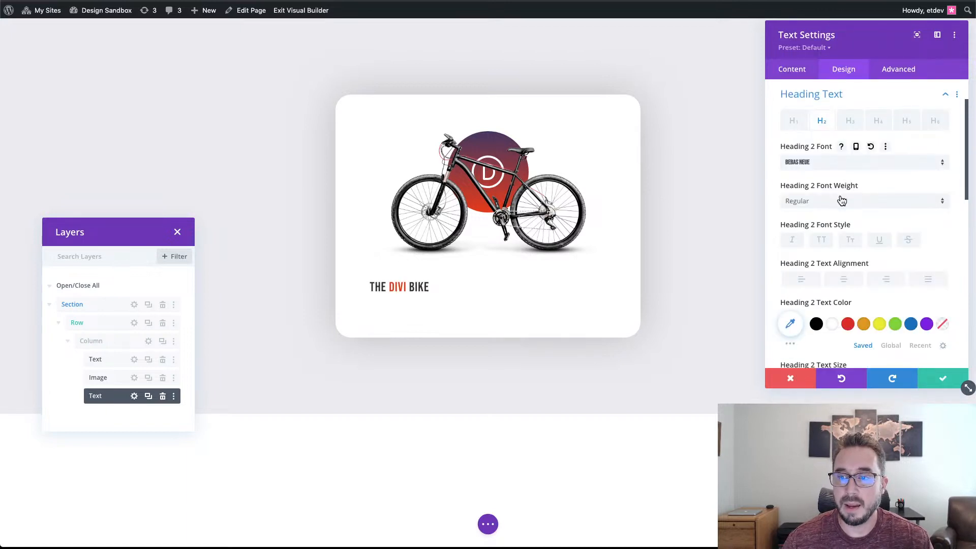
{"action": "left_click", "coordinate": [844, 280]}
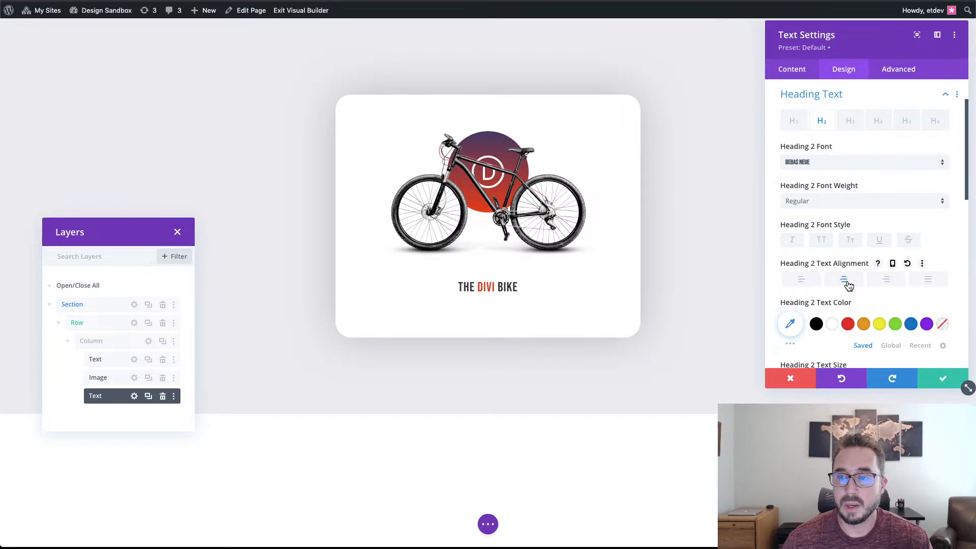
- Set the Heading 2 text color to the recently used dark purple #443763
{"action": "scroll", "coordinate": [848, 286], "scroll_direction": "down", "scroll_amount": 2}
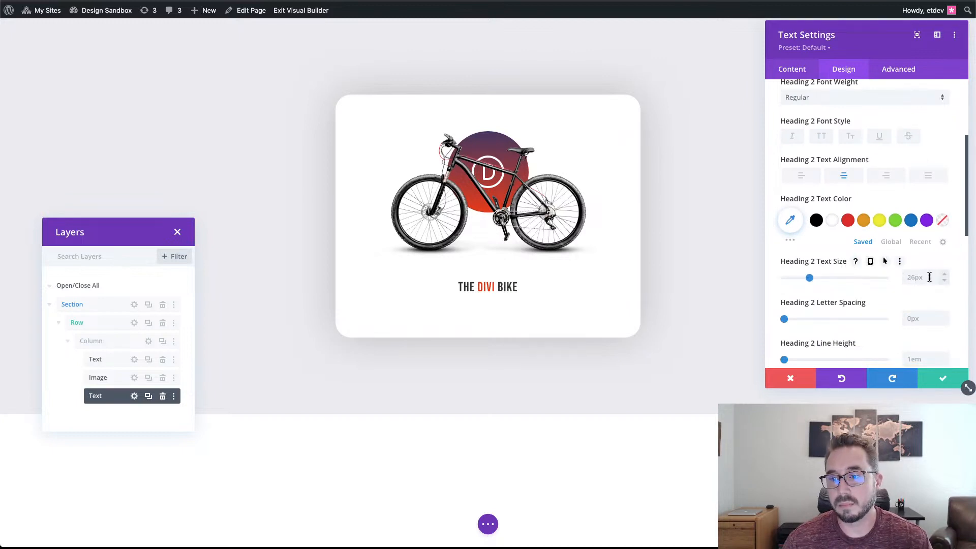
{"action": "left_click", "coordinate": [920, 243]}
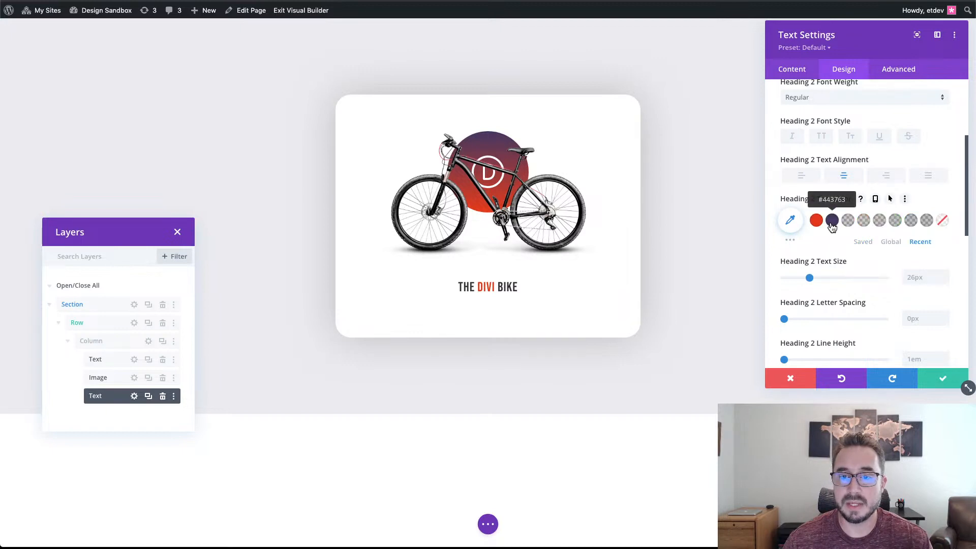
{"action": "left_click", "coordinate": [832, 222]}
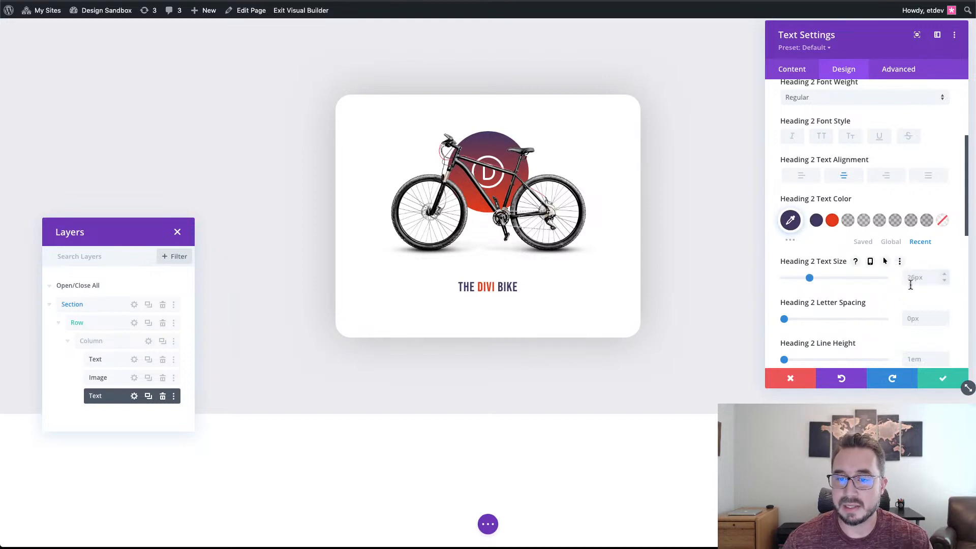
- Set the Heading 2 text size responsively to 75px on desktop, 60px on tablet and 45px on phone
{"action": "left_click", "coordinate": [869, 261]}
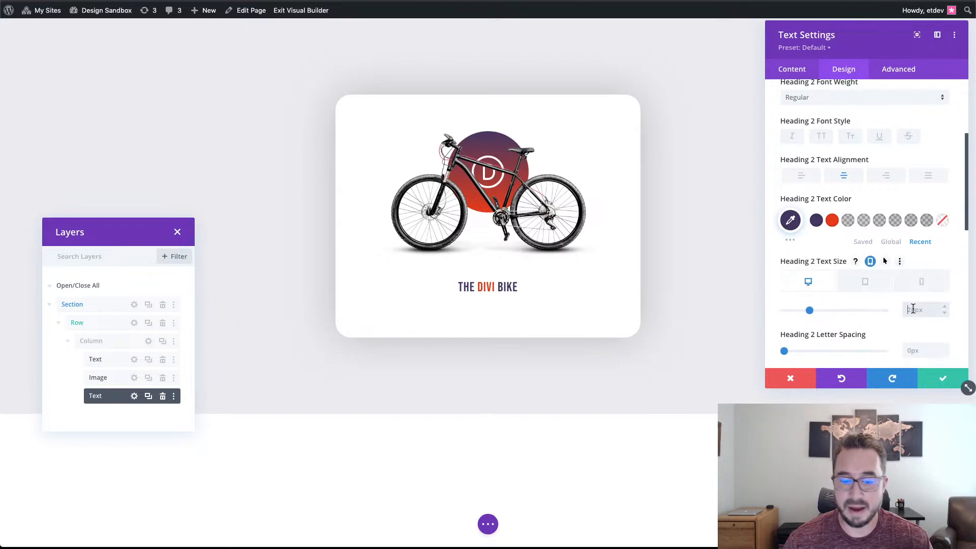
{"action": "type", "text": "75"}
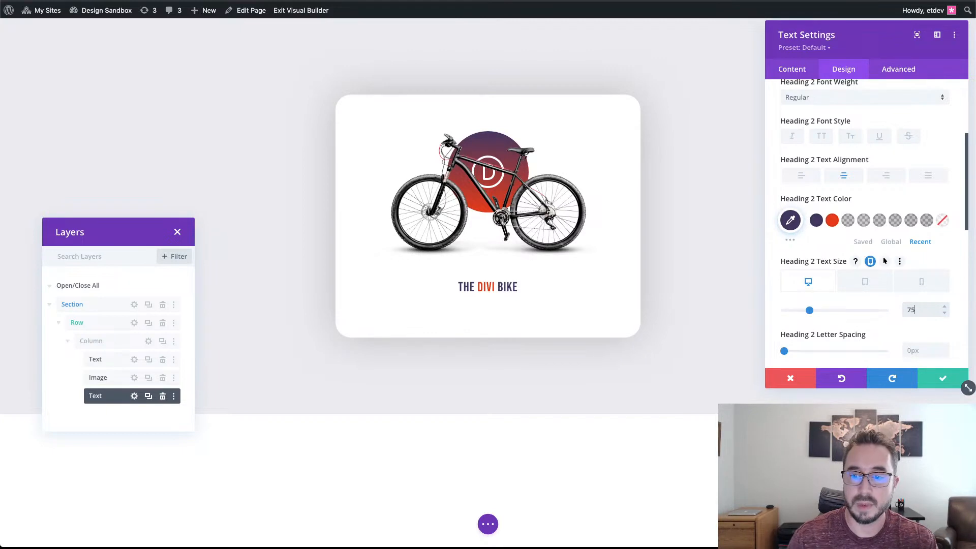
{"action": "left_click", "coordinate": [860, 283]}
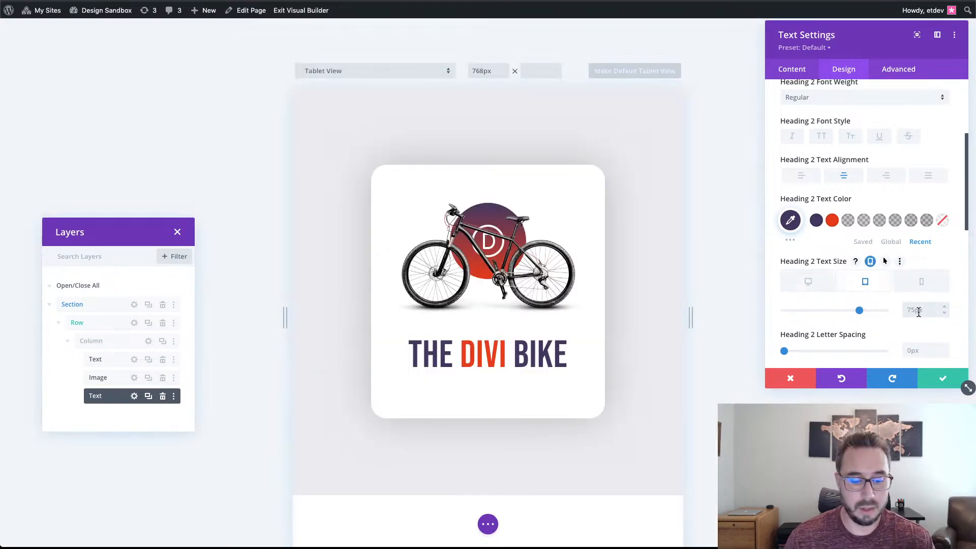
{"action": "left_click", "coordinate": [919, 311]}
{"action": "type", "text": "6"}
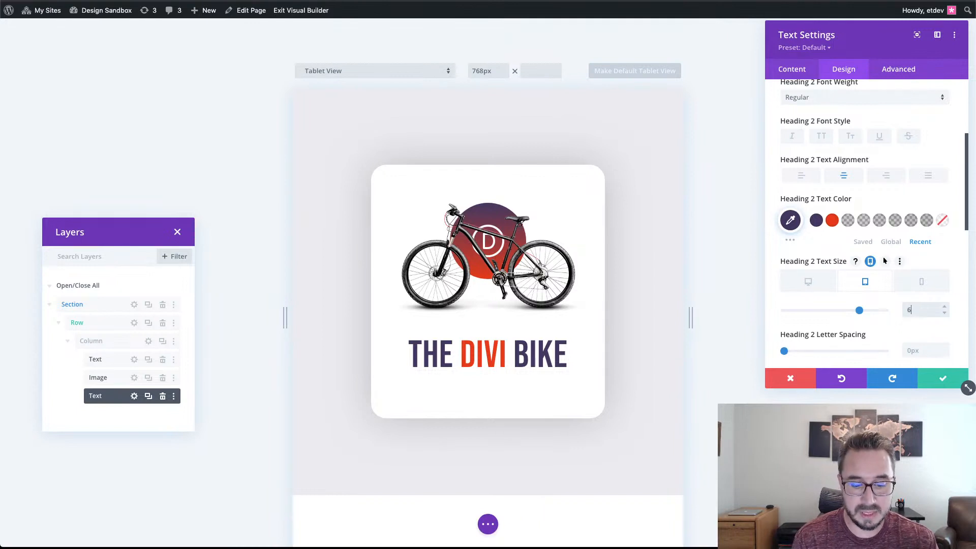
{"action": "type", "text": "0"}
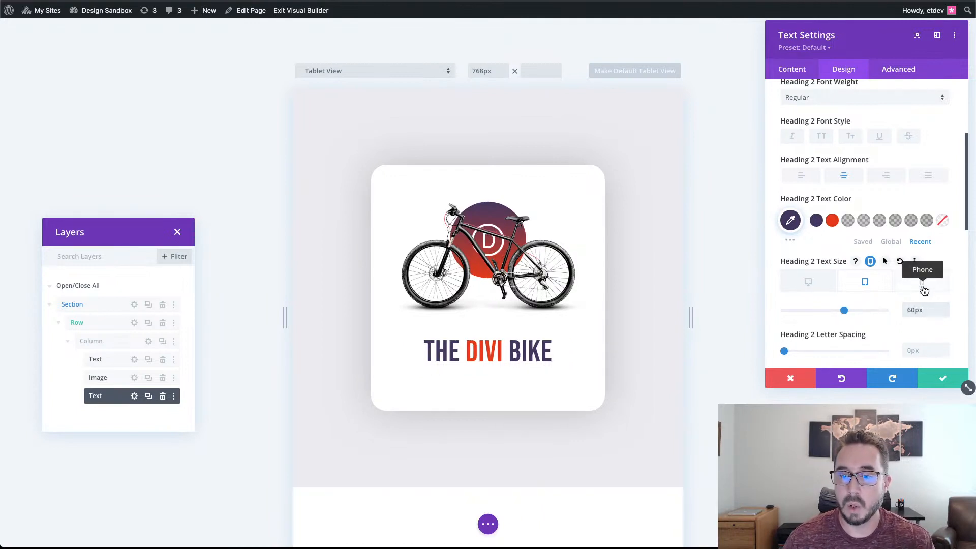
{"action": "left_click", "coordinate": [921, 283]}
{"action": "type", "text": "45"}
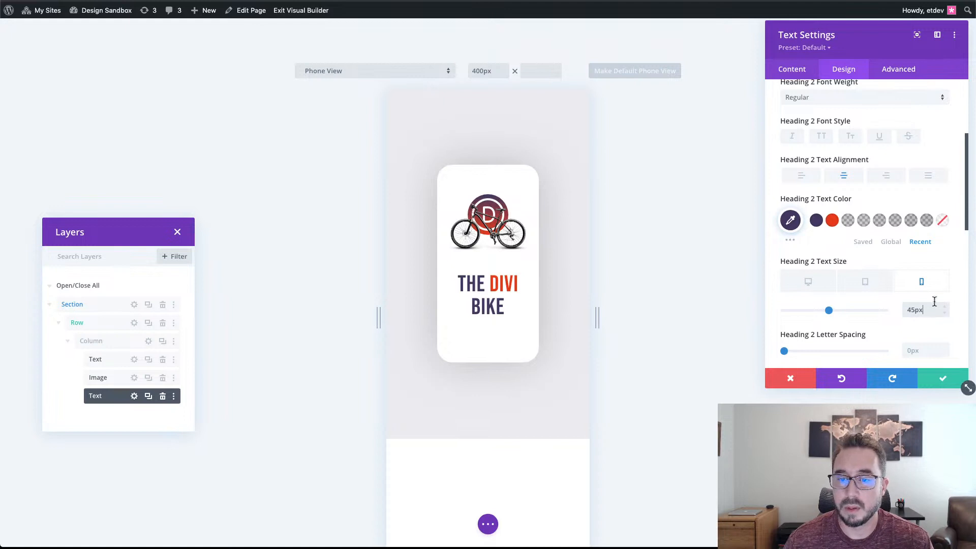
{"action": "left_click", "coordinate": [819, 282]}
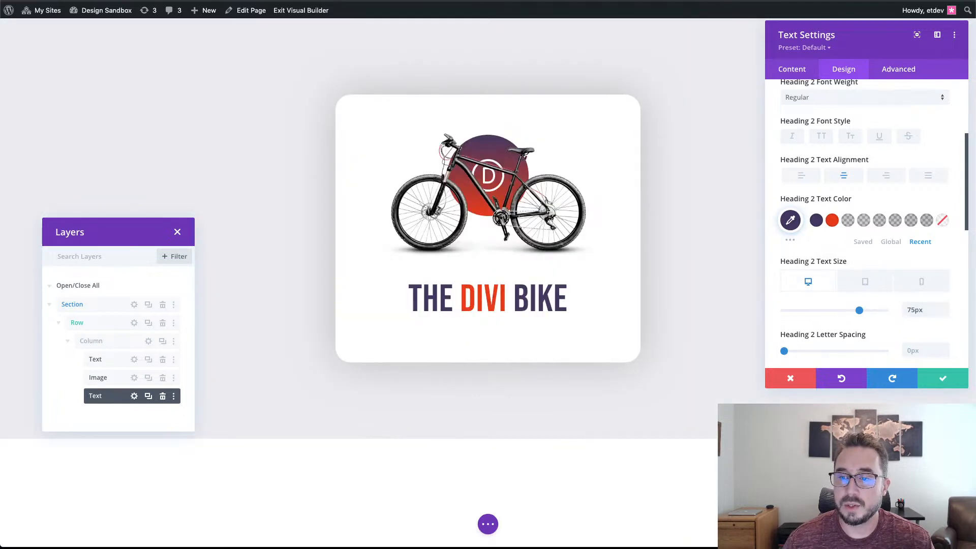
- Set the Heading 2 letter spacing of the THE DIVI BIKE heading to 0.05em
{"action": "scroll", "coordinate": [912, 285], "scroll_direction": "down", "scroll_amount": 5}
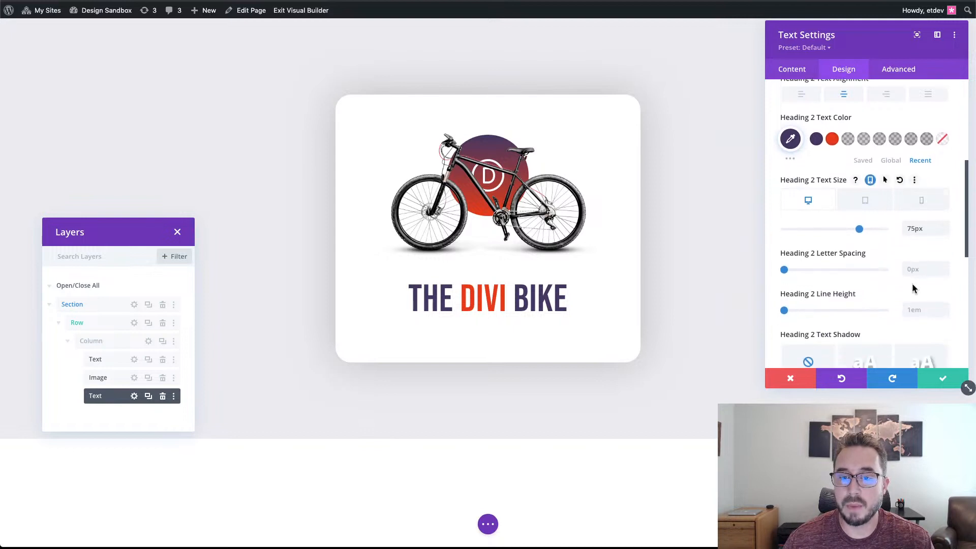
{"action": "scroll", "coordinate": [913, 285], "scroll_direction": "up", "scroll_amount": 1}
{"action": "scroll", "coordinate": [913, 288], "scroll_direction": "down", "scroll_amount": 3}
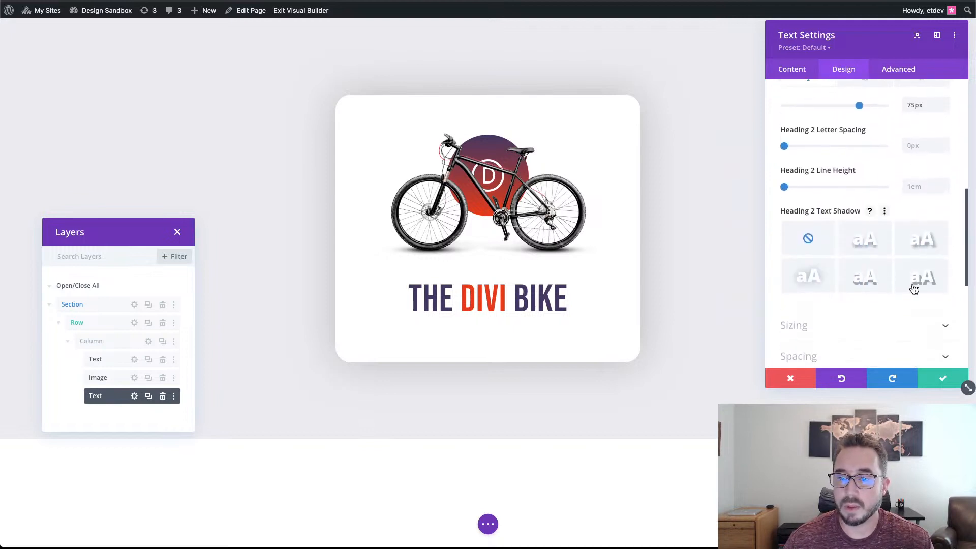
{"action": "scroll", "coordinate": [912, 288], "scroll_direction": "up", "scroll_amount": 3}
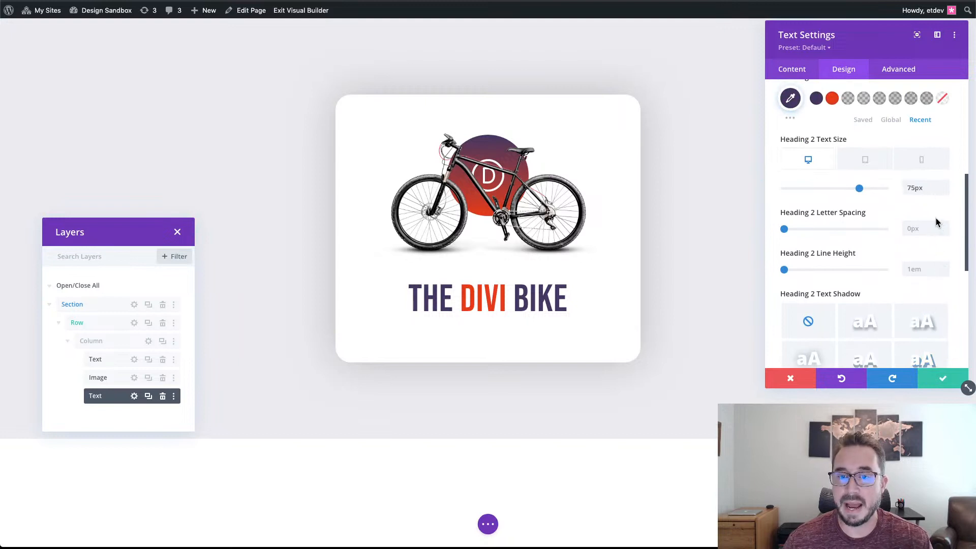
{"action": "left_click", "coordinate": [921, 229]}
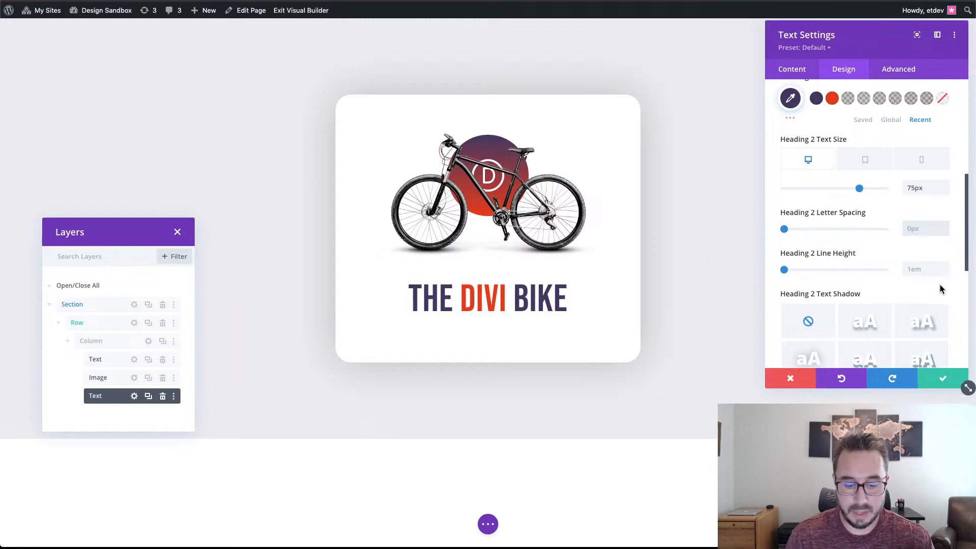
{"action": "type", "text": ".05em"}
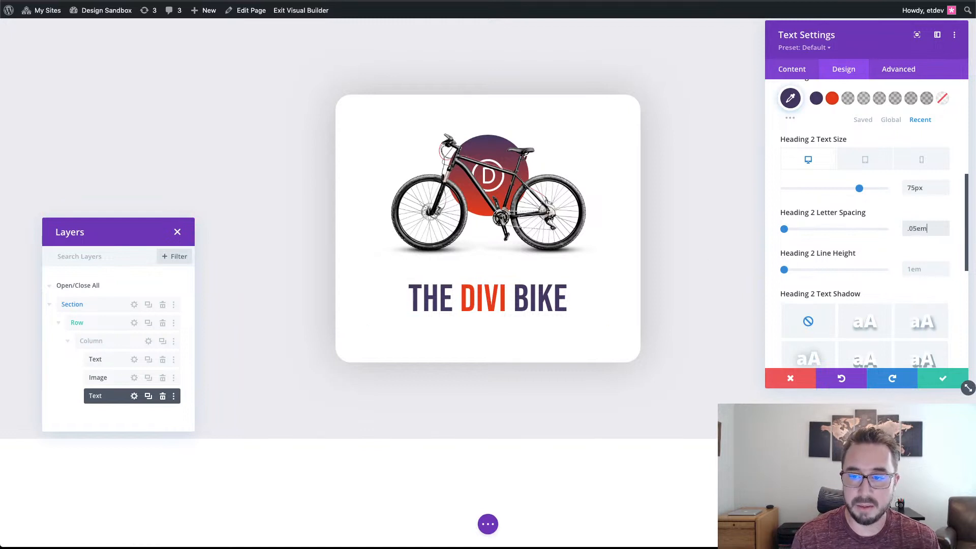
{"action": "key", "text": "Return"}
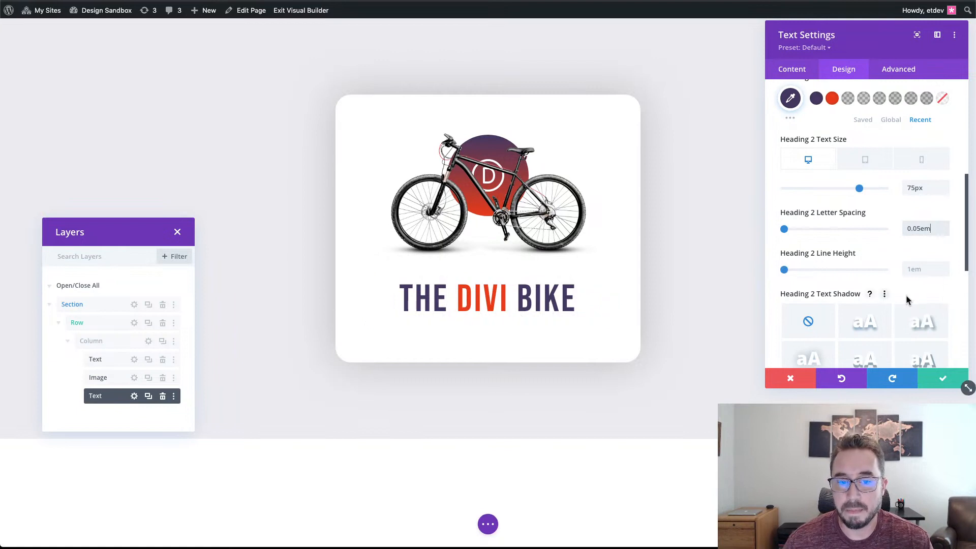
- Give the heading's text module a bottom margin of 4vh
{"action": "scroll", "coordinate": [889, 299], "scroll_direction": "down", "scroll_amount": 4}
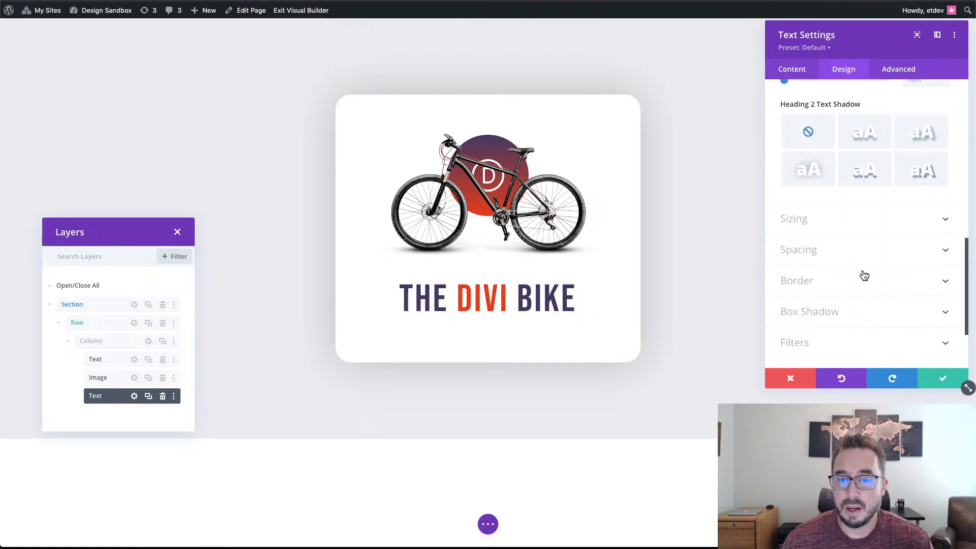
{"action": "left_click", "coordinate": [863, 259]}
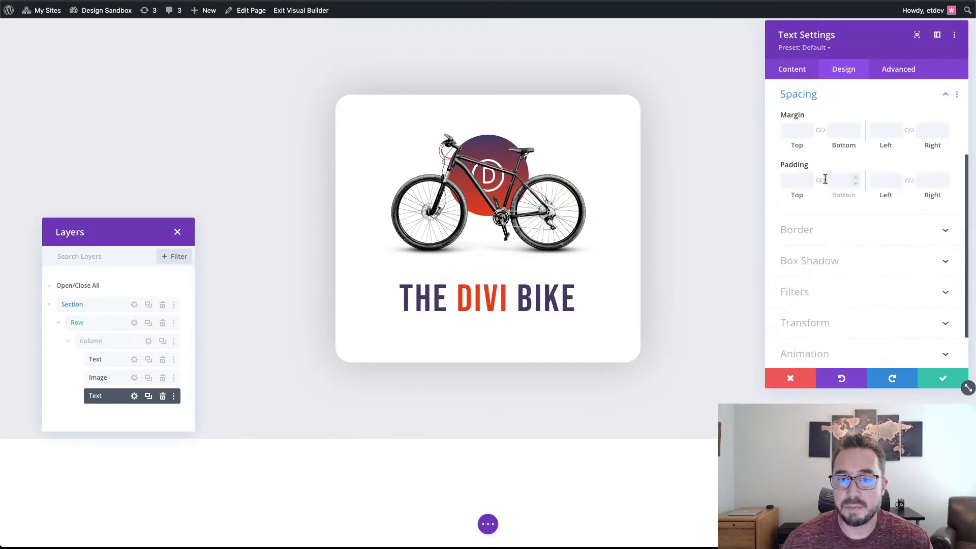
{"action": "left_click", "coordinate": [841, 127]}
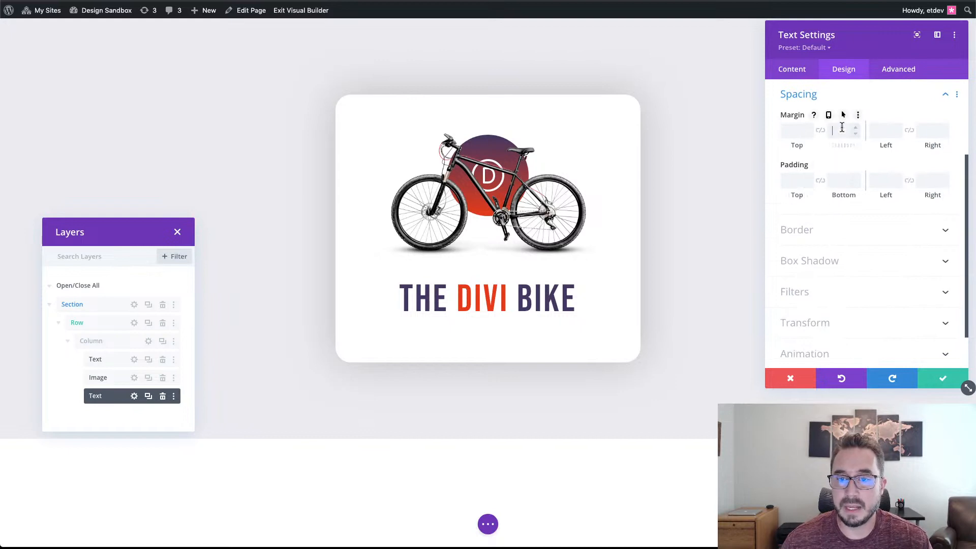
{"action": "type", "text": "4vh"}
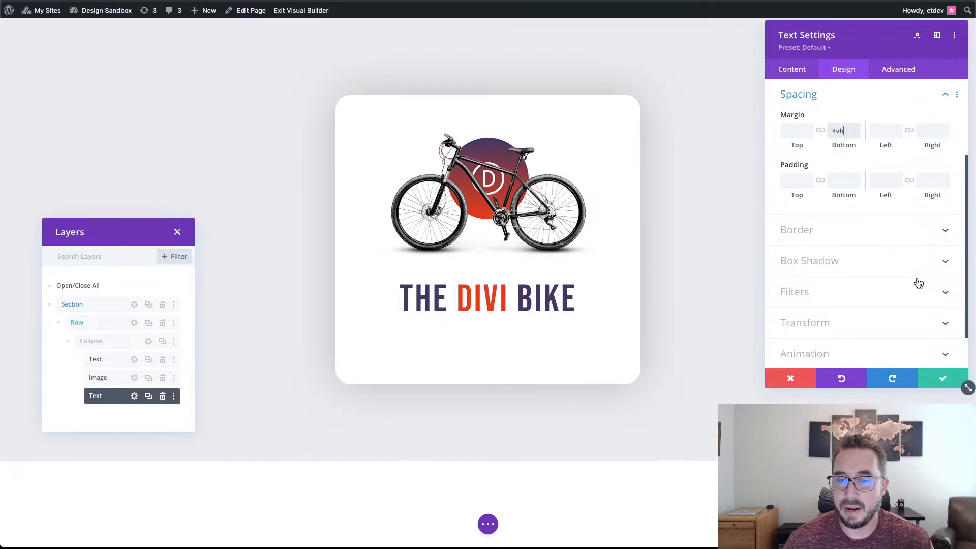
- Assign the CSS class et-card-heading to the heading's text module and save its settings
{"action": "left_click", "coordinate": [895, 70]}
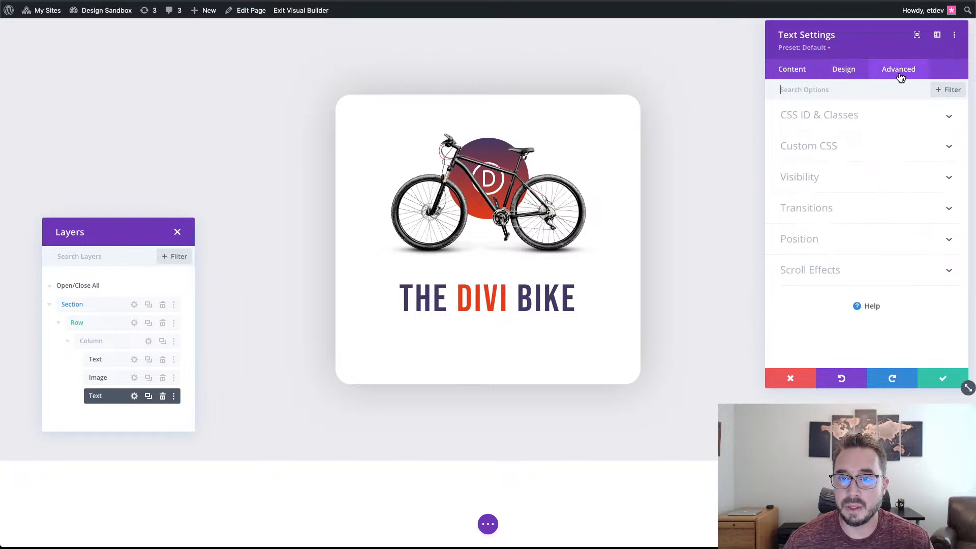
{"action": "left_click", "coordinate": [873, 118]}
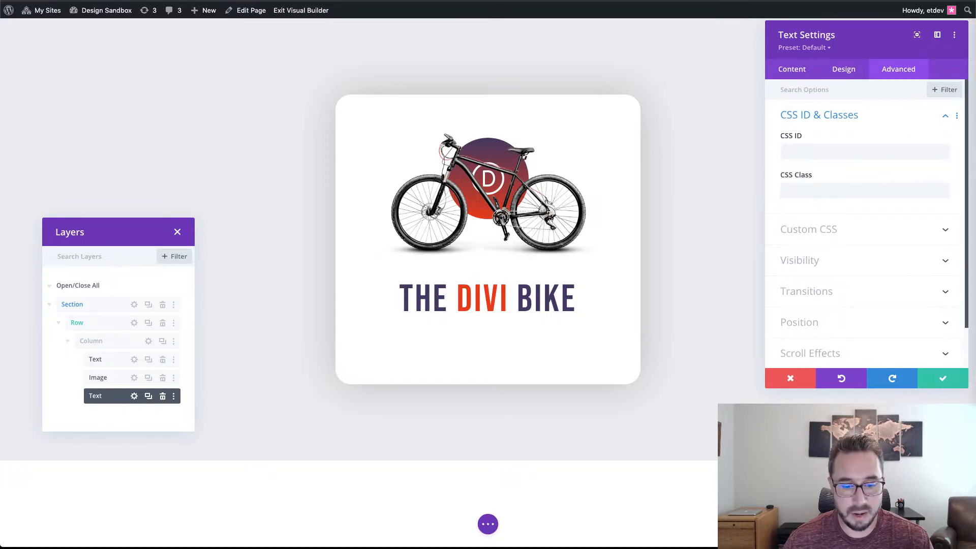
{"action": "left_click", "coordinate": [824, 189]}
{"action": "type", "text": "et-card-heading"}
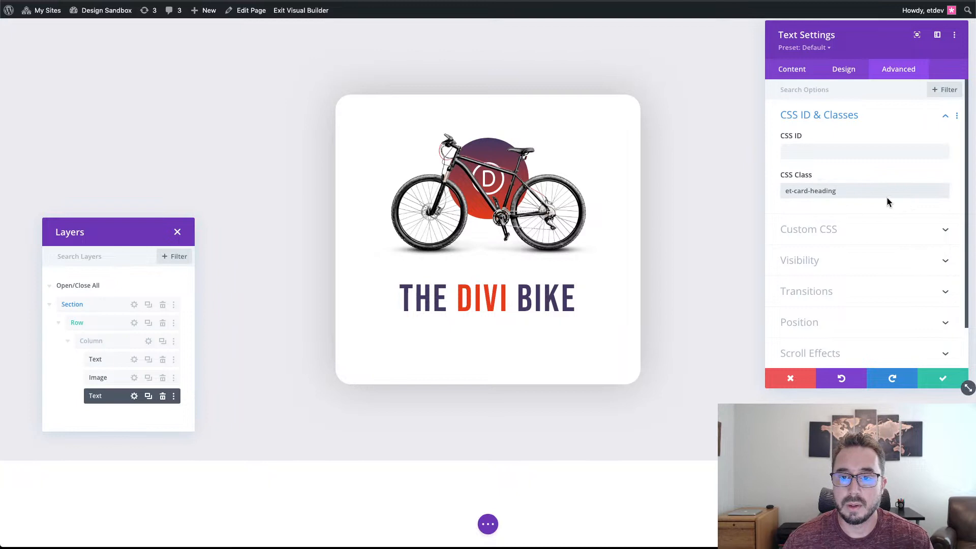
{"action": "left_click", "coordinate": [953, 381]}
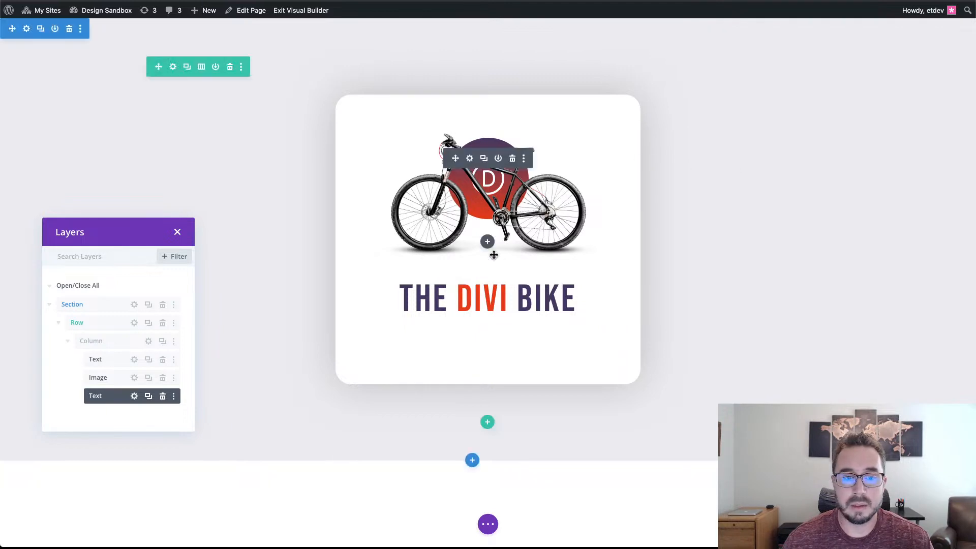
- Add a Text module below the heading with the body "<p>The One and Only Divi Bike<br>(By Elegant Themes)</p>"
{"action": "left_click", "coordinate": [487, 311]}
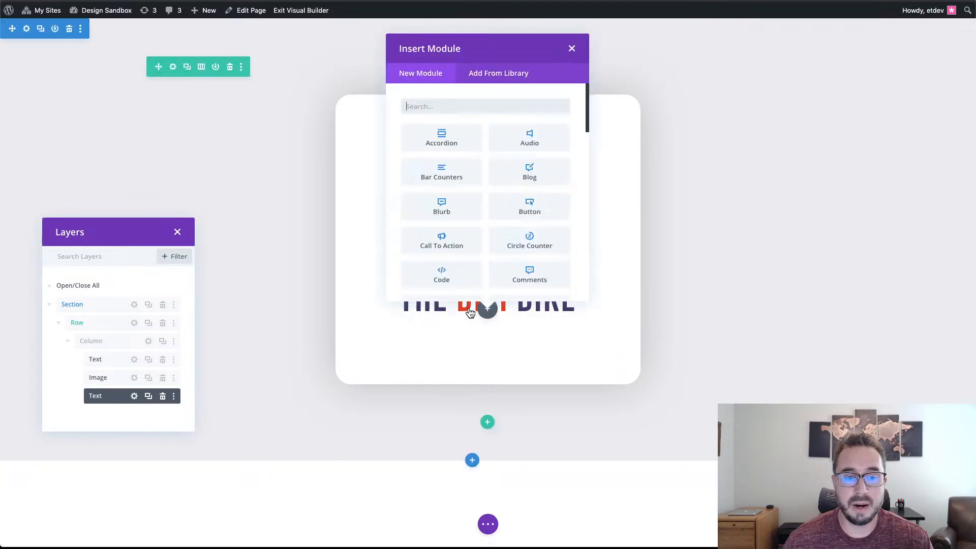
{"action": "type", "text": "text"}
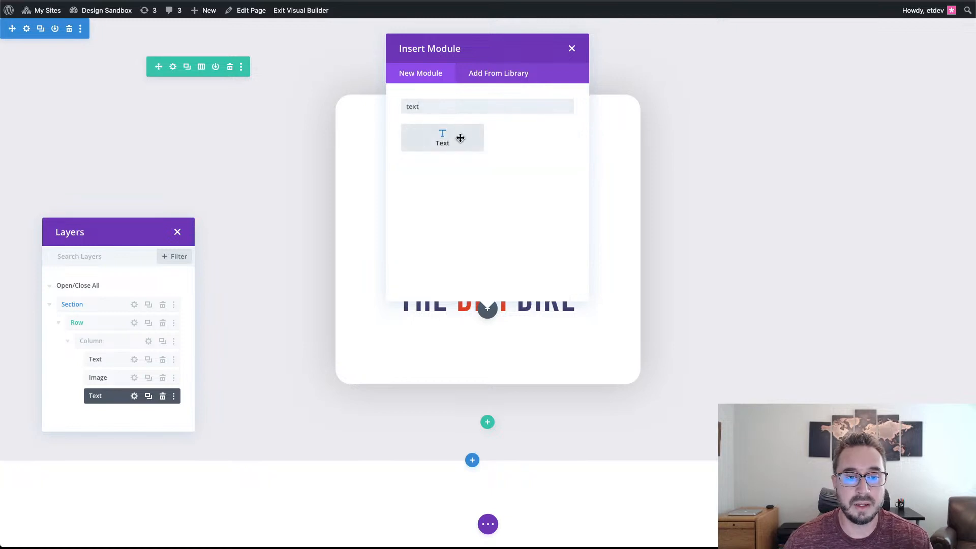
{"action": "left_click", "coordinate": [460, 138]}
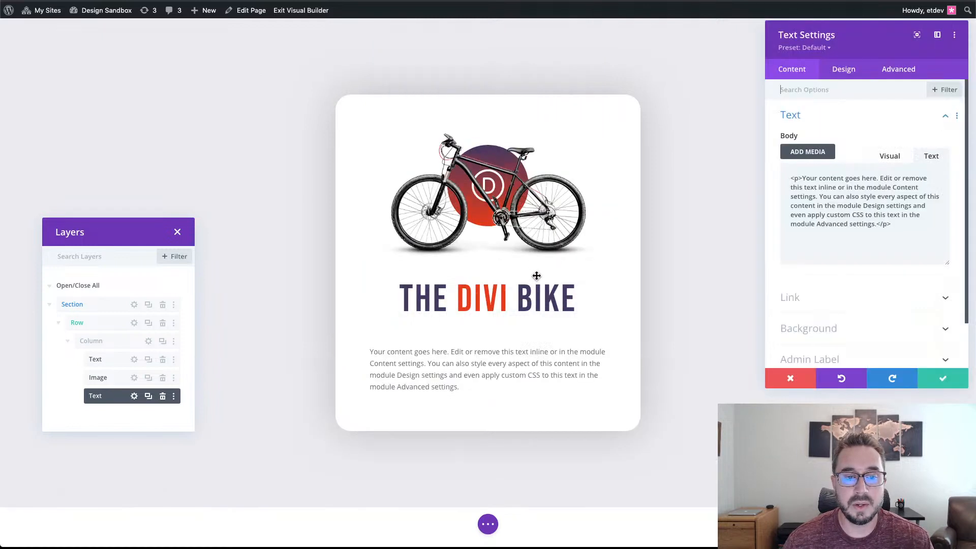
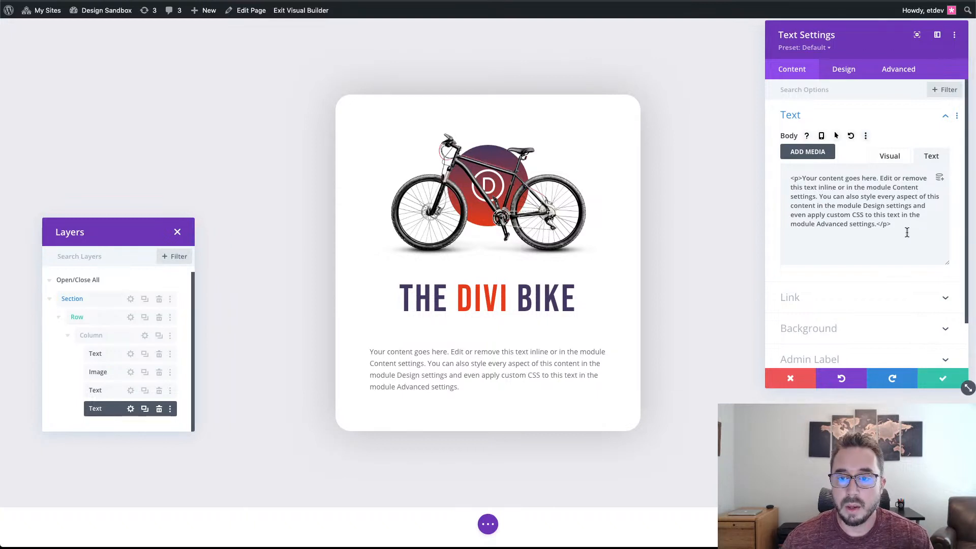
{"action": "left_click_drag", "start_coordinate": [906, 227], "coordinate": [785, 171]}
{"action": "type", "text": "<p>The One and Only Divi Bike<br>(By Elegant Themes)</p>"}
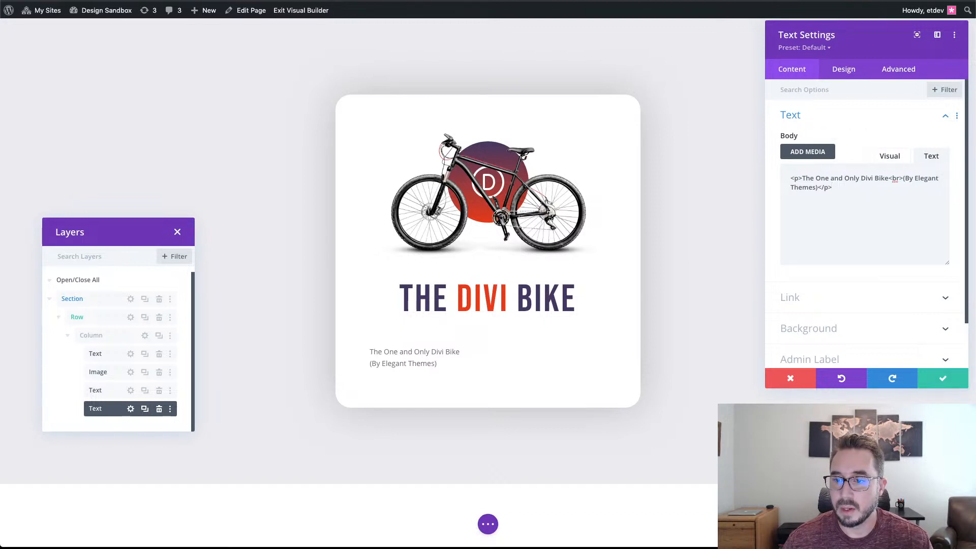
- Set the new text module's body font weight to Semi Bold, keeping the Default font
{"action": "left_click", "coordinate": [844, 70]}
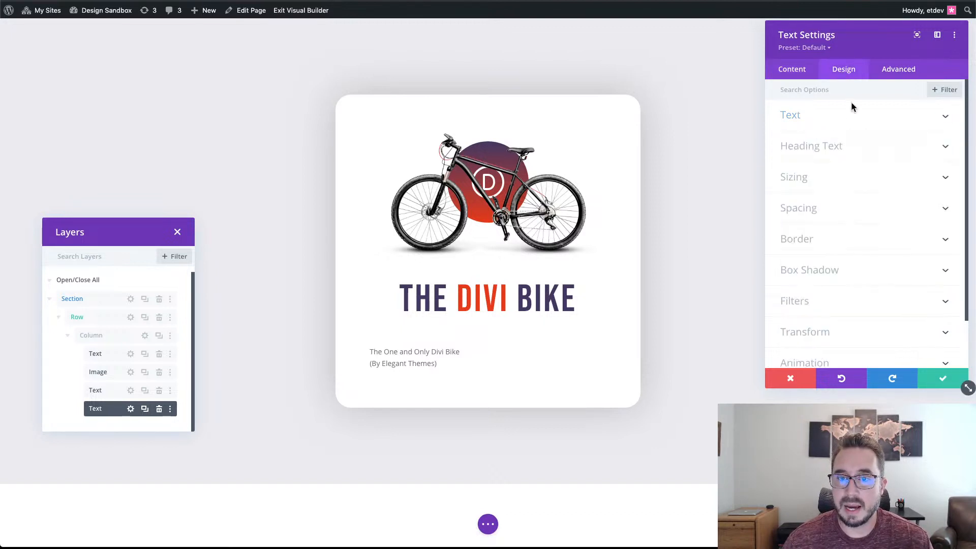
{"action": "left_click", "coordinate": [847, 122]}
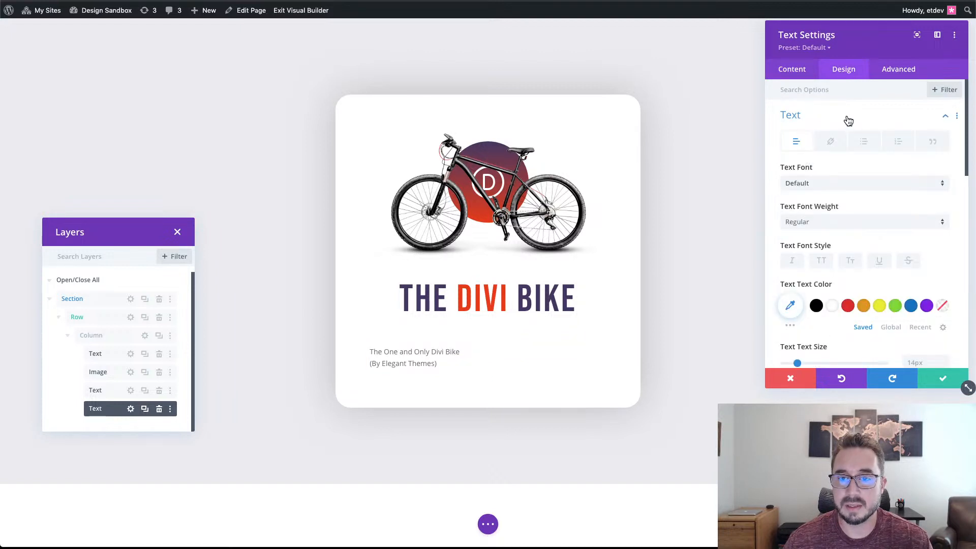
{"action": "left_click", "coordinate": [851, 186]}
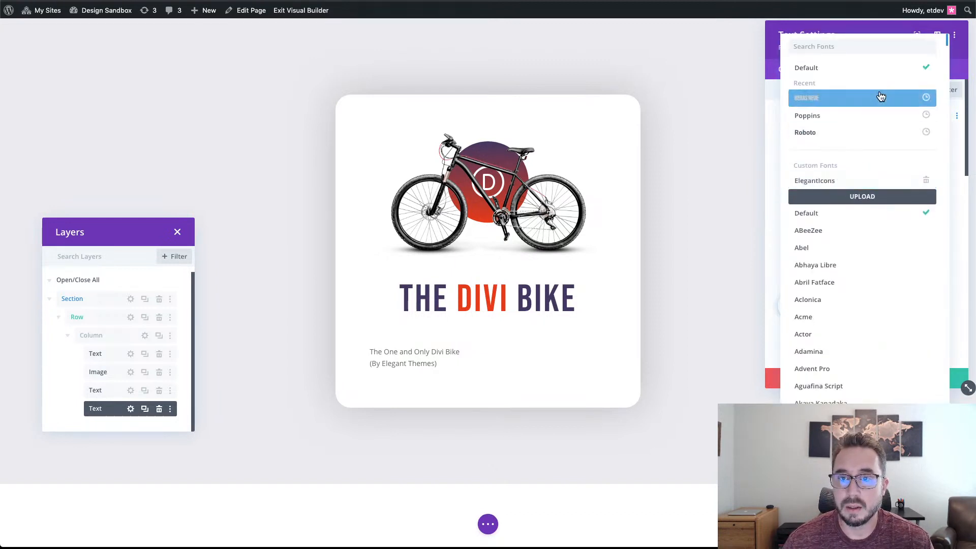
{"action": "left_click", "coordinate": [961, 182]}
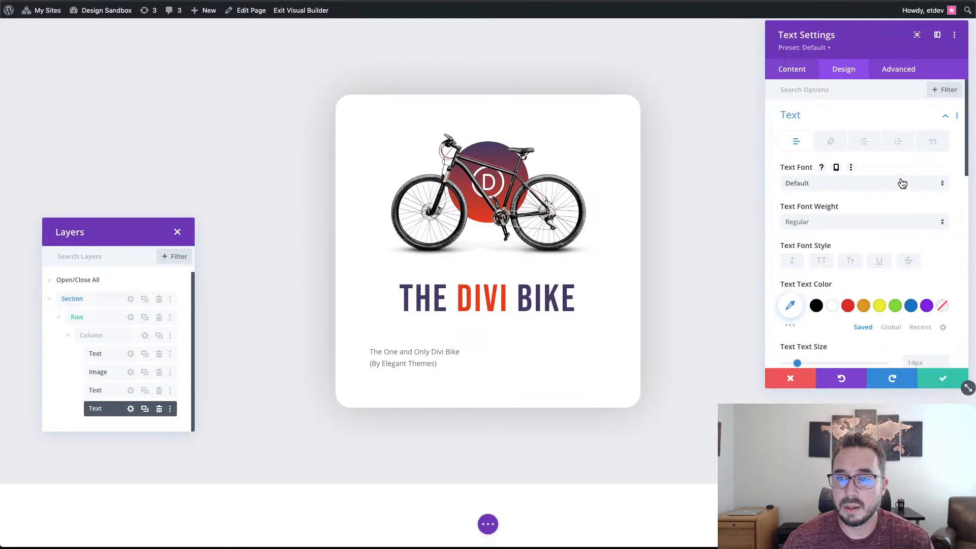
{"action": "scroll", "coordinate": [839, 229], "scroll_direction": "down", "scroll_amount": 1}
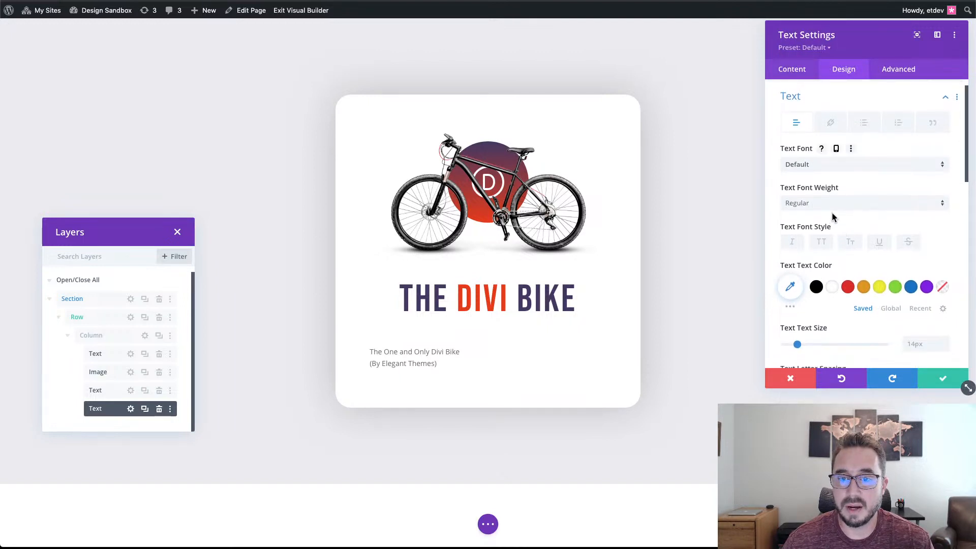
{"action": "left_click", "coordinate": [833, 211]}
{"action": "left_click", "coordinate": [832, 245]}
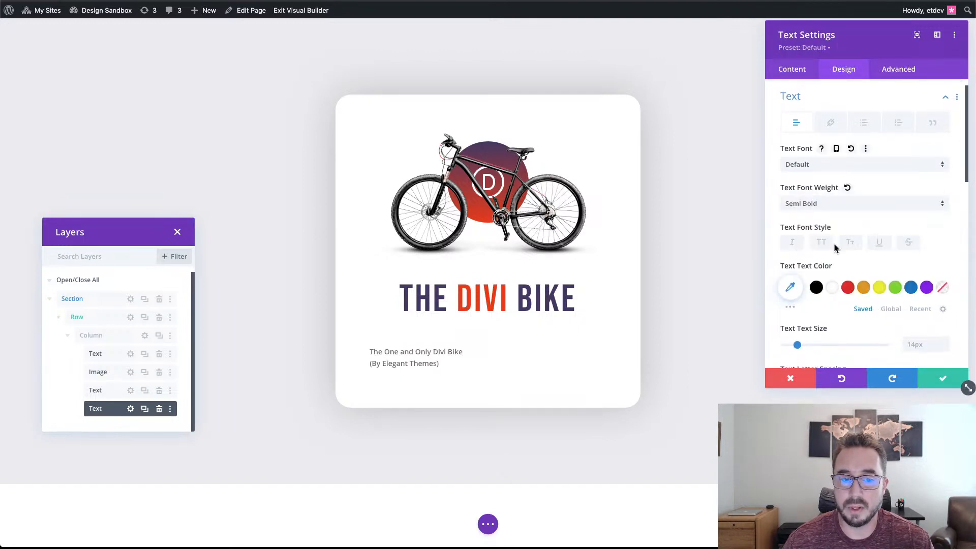
- Set the description text size to 18px on desktop and 16px on tablet
{"action": "scroll", "coordinate": [887, 263], "scroll_direction": "down", "scroll_amount": 4}
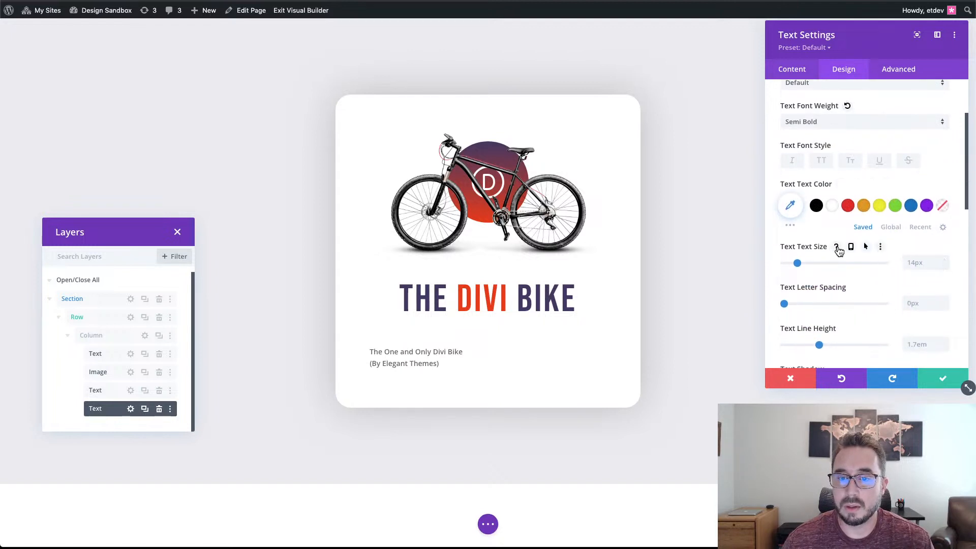
{"action": "left_click", "coordinate": [851, 247]}
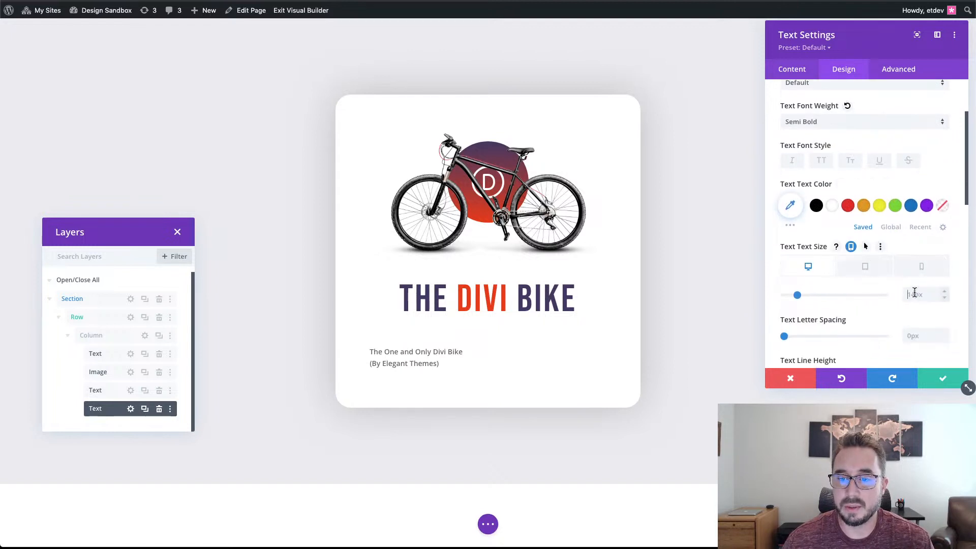
{"action": "type", "text": "18px"}
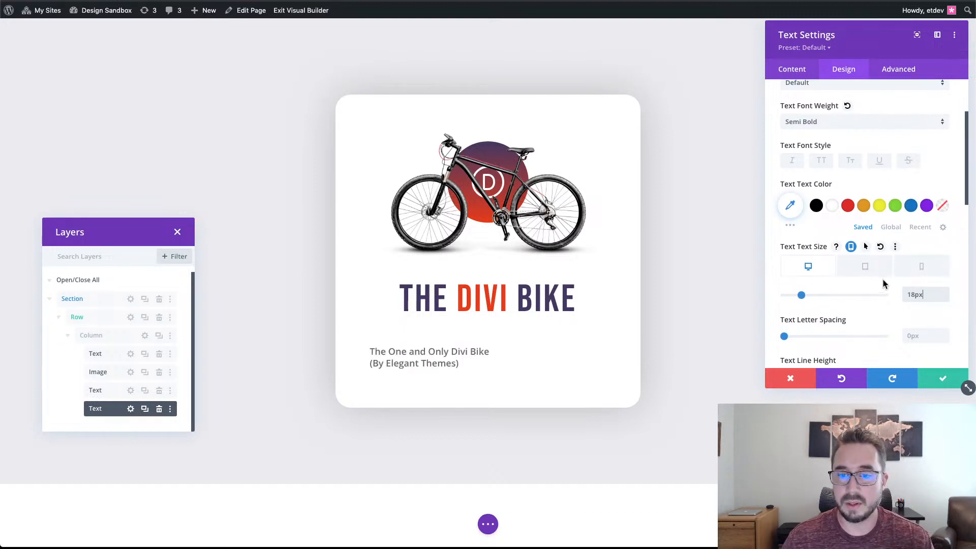
{"action": "left_click", "coordinate": [865, 267]}
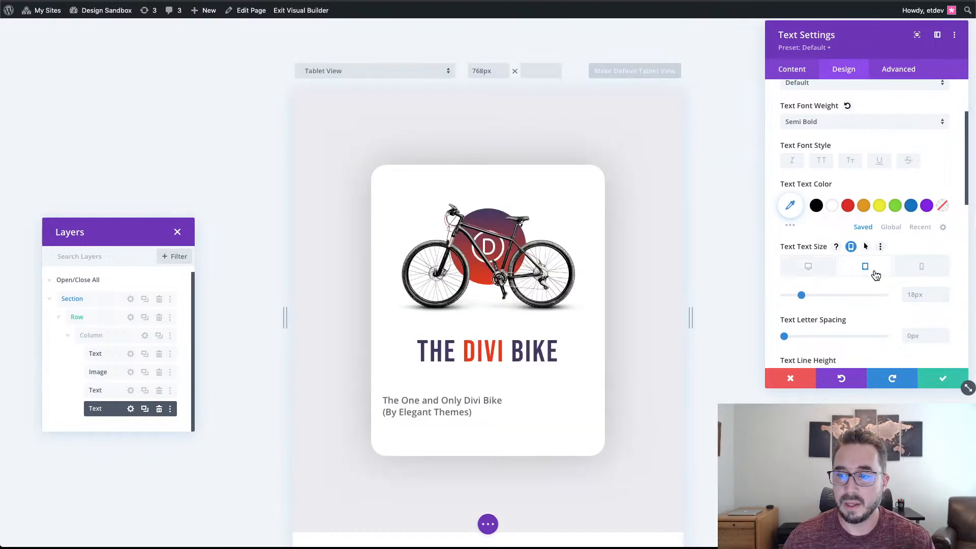
{"action": "left_click", "coordinate": [922, 294]}
{"action": "type", "text": "16"}
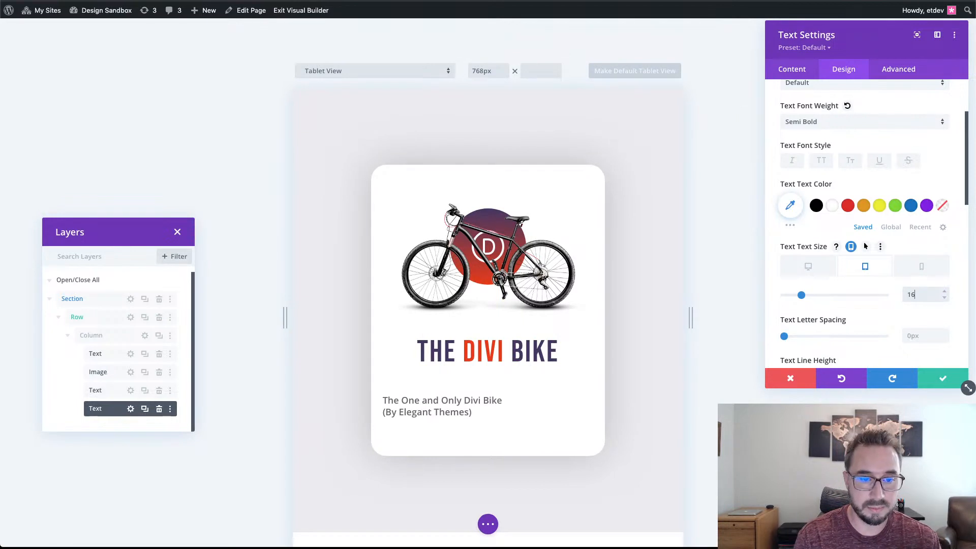
{"action": "type", "text": "px"}
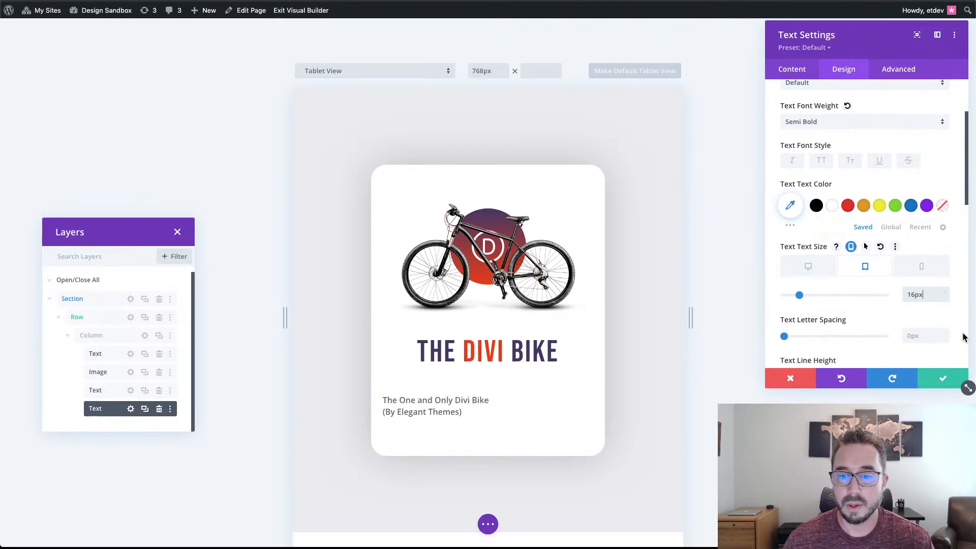
{"action": "left_click", "coordinate": [816, 268]}
- Set the description's line height to 1.8em and center its text alignment
{"action": "scroll", "coordinate": [861, 270], "scroll_direction": "down", "scroll_amount": 2}
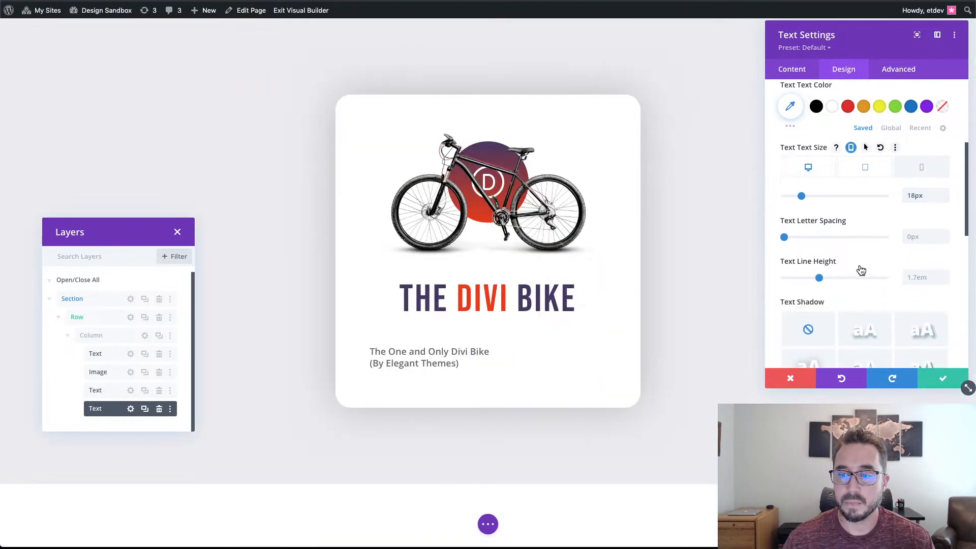
{"action": "left_click", "coordinate": [945, 265]}
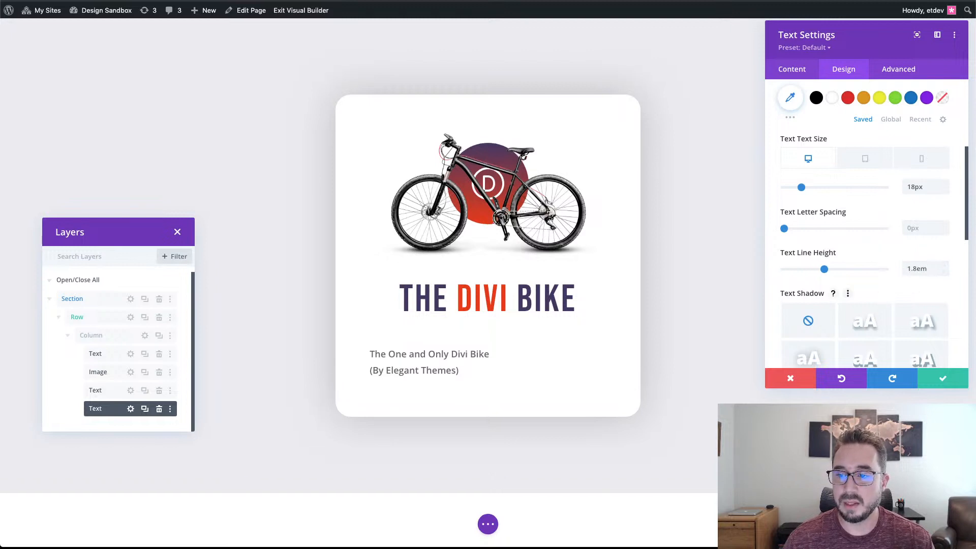
{"action": "scroll", "coordinate": [885, 214], "scroll_direction": "down", "scroll_amount": 3}
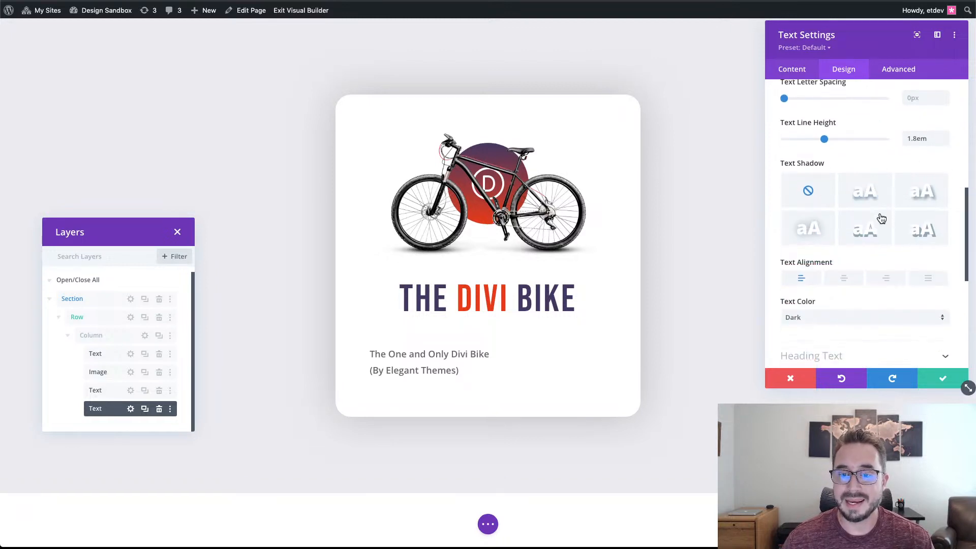
{"action": "left_click", "coordinate": [843, 237]}
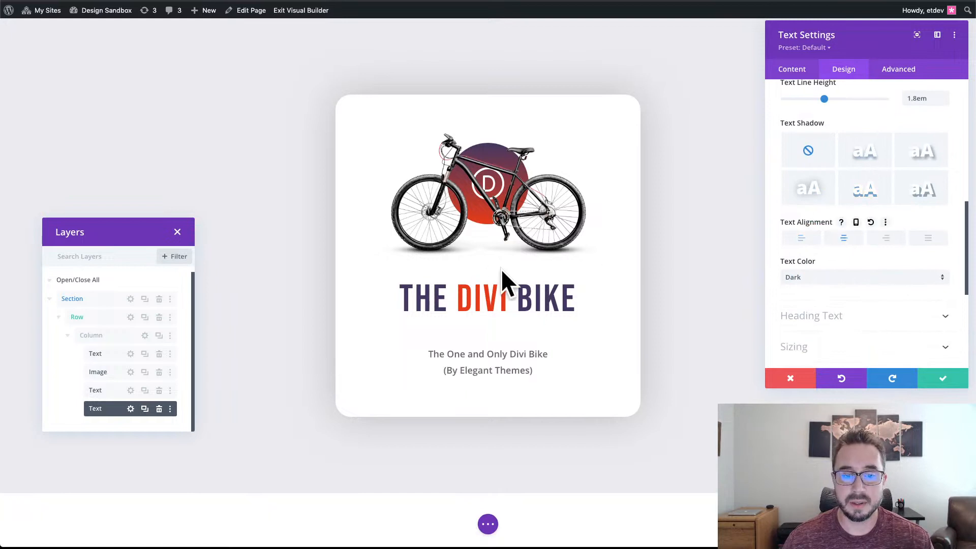
- Give the description's text module a bottom margin of 4vh
{"action": "scroll", "coordinate": [895, 241], "scroll_direction": "down", "scroll_amount": 3}
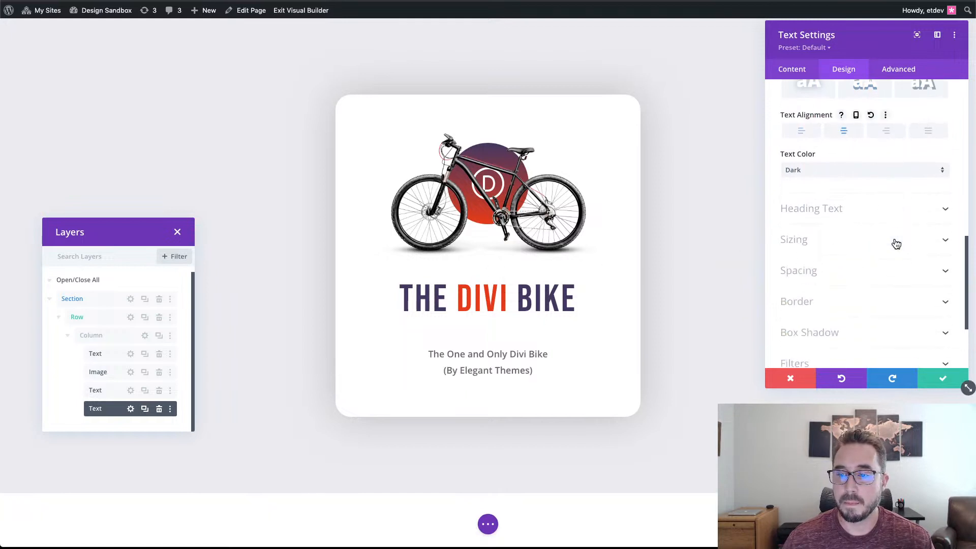
{"action": "left_click", "coordinate": [894, 244]}
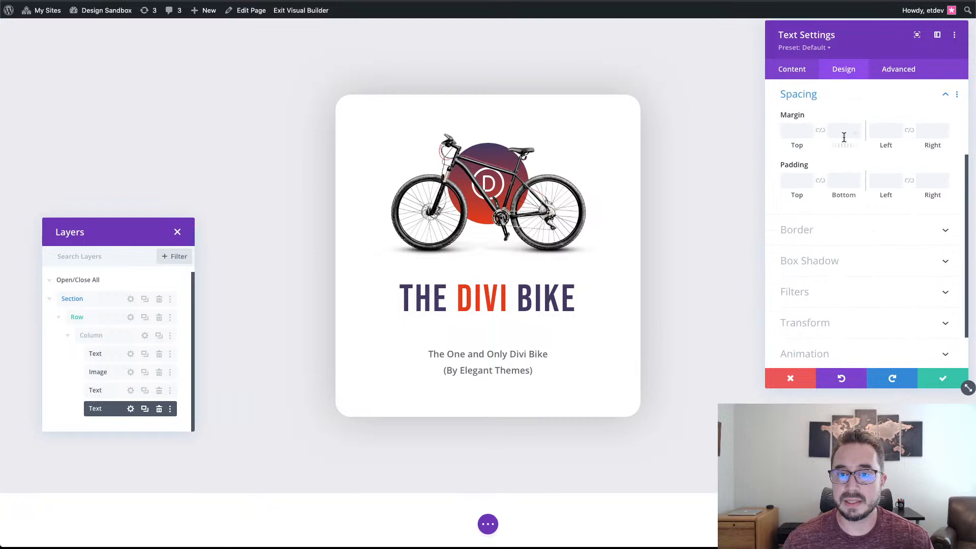
{"action": "left_click", "coordinate": [844, 133]}
{"action": "type", "text": "4"}
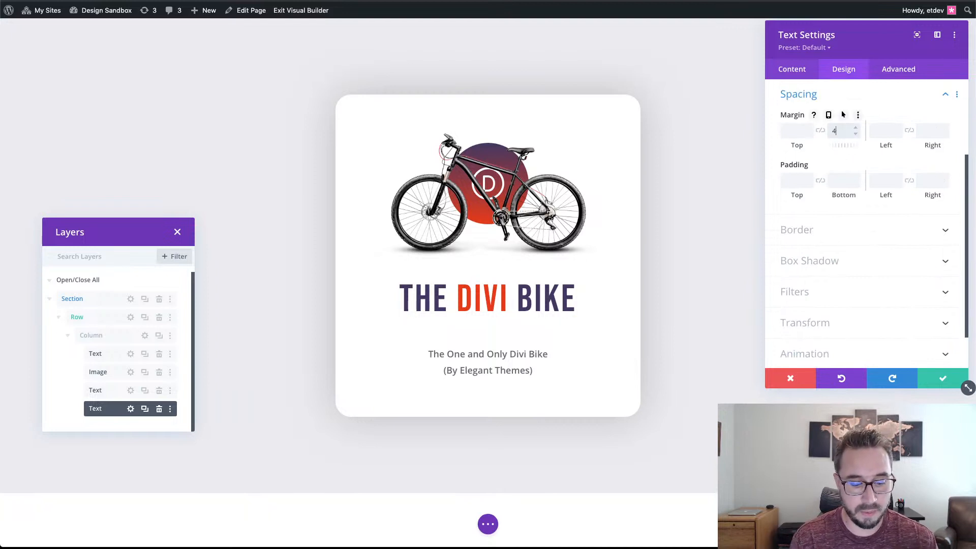
{"action": "type", "text": "vh"}
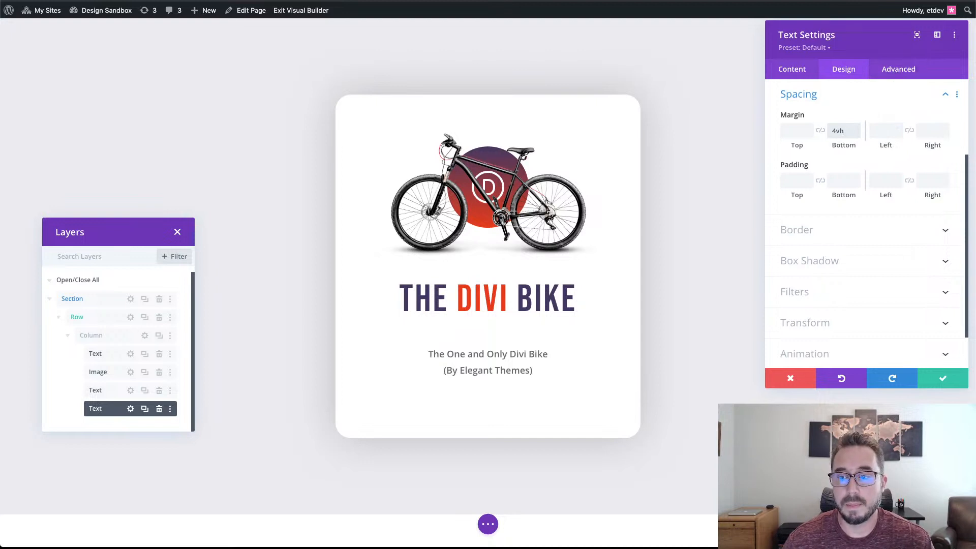
- Assign the CSS class et-card-info to the description's text module and save its settings
{"action": "left_click", "coordinate": [885, 69]}
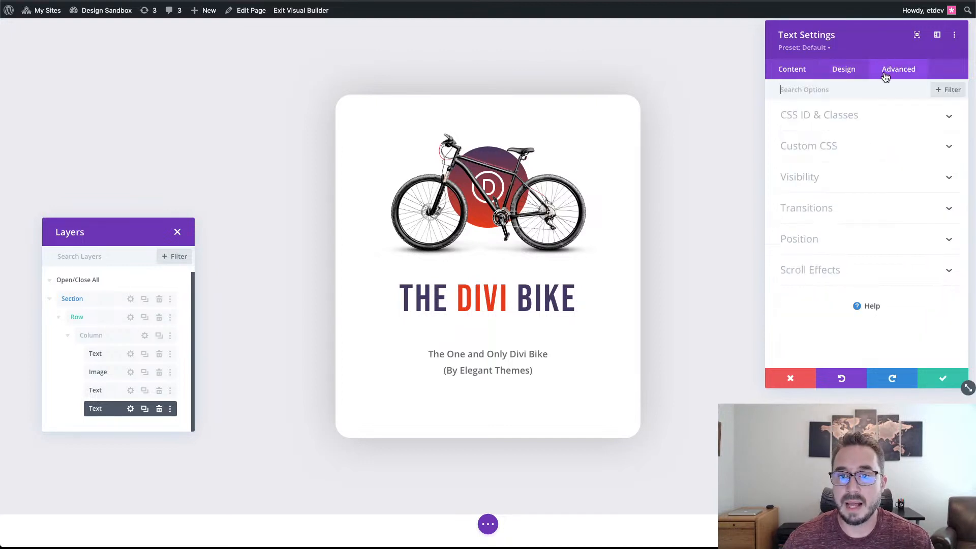
{"action": "left_click", "coordinate": [868, 152]}
{"action": "left_click", "coordinate": [852, 95]}
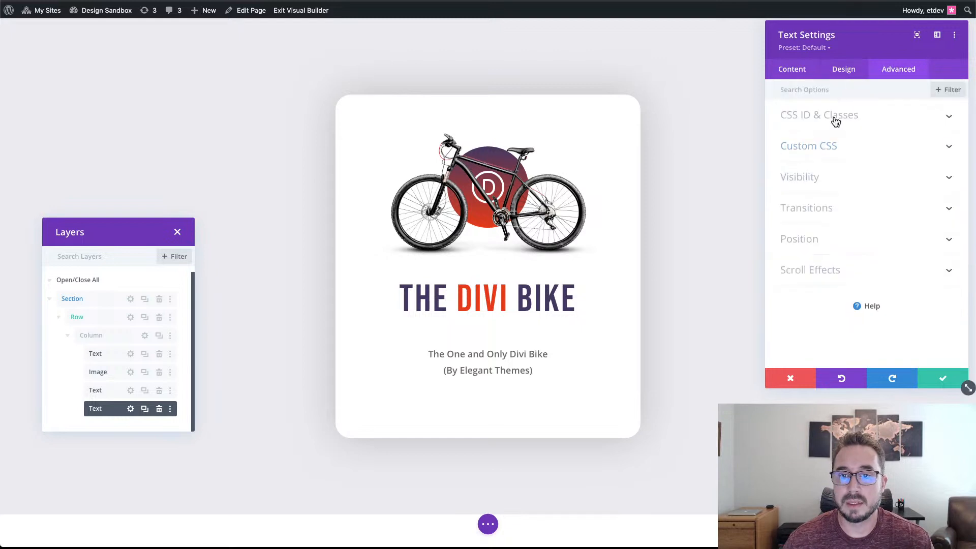
{"action": "left_click", "coordinate": [835, 117]}
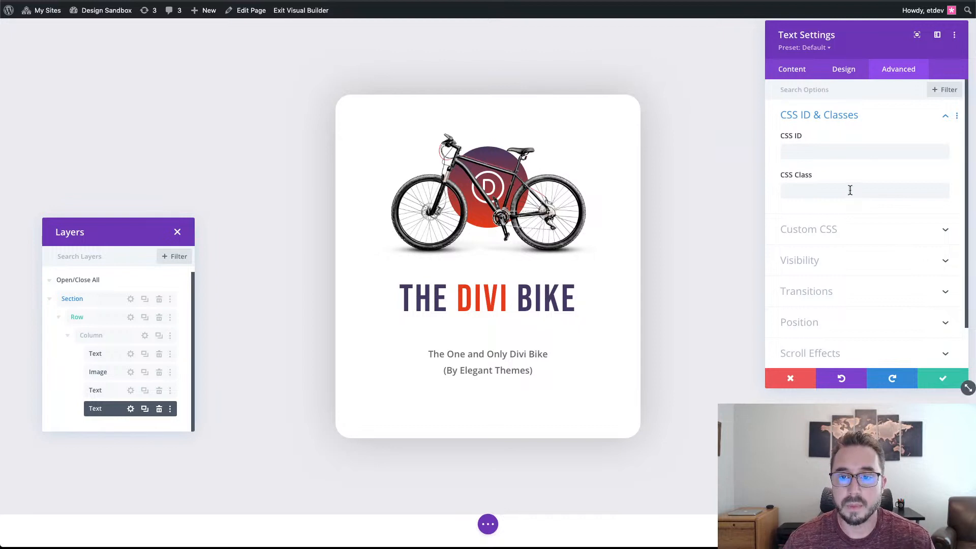
{"action": "type", "text": "et-card-info"}
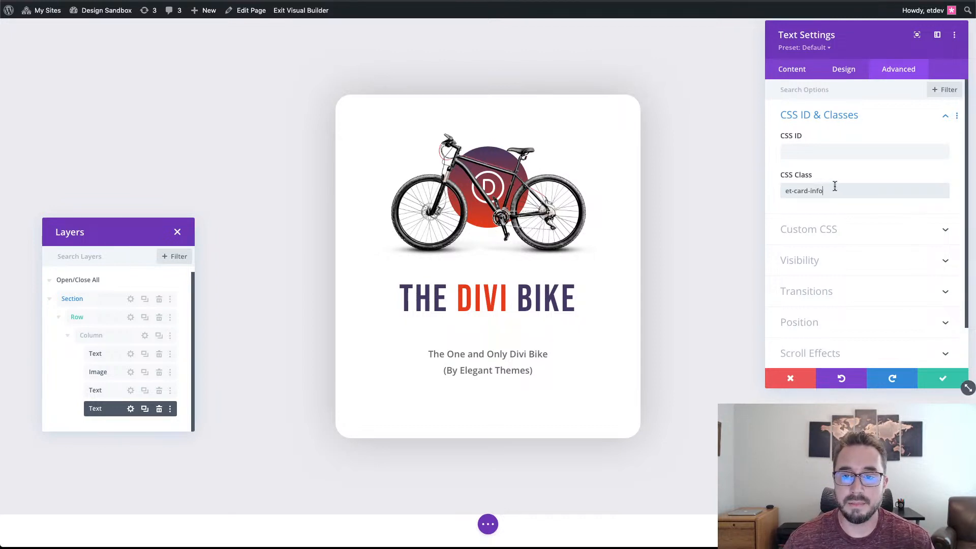
{"action": "left_click", "coordinate": [943, 379]}
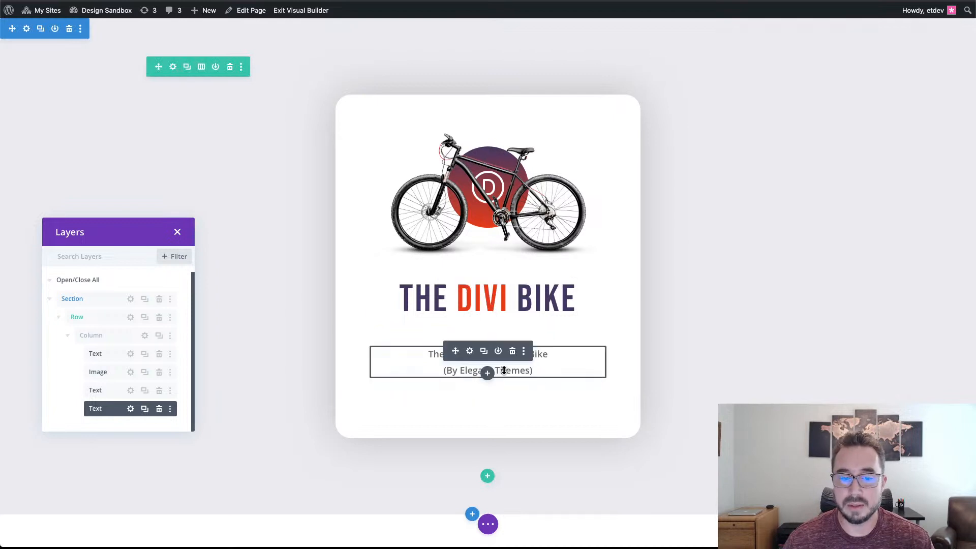
- Add a Button module below the description with the button text "make an offer"
{"action": "left_click", "coordinate": [487, 374]}
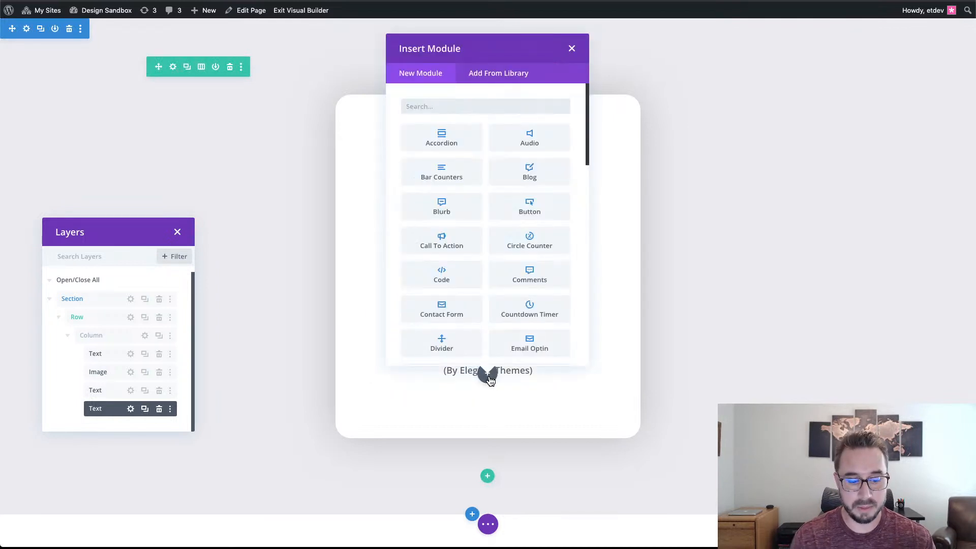
{"action": "type", "text": "button"}
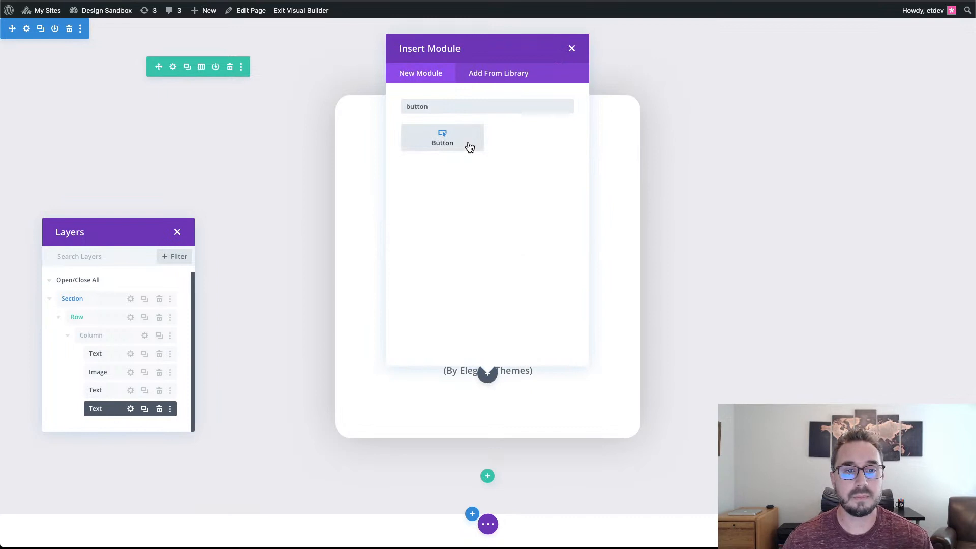
{"action": "left_click", "coordinate": [467, 143]}
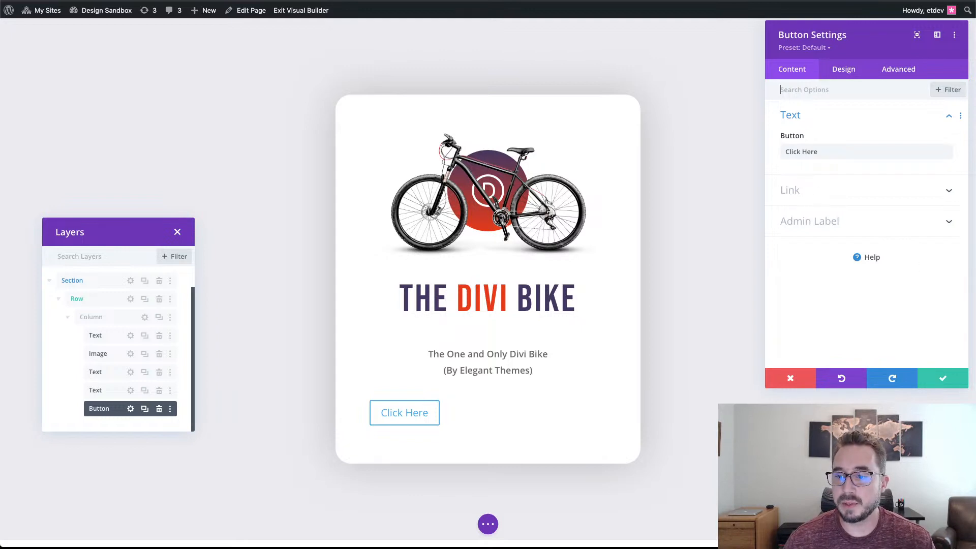
{"action": "left_click", "coordinate": [822, 152]}
{"action": "left_click_drag", "start_coordinate": [821, 152], "coordinate": [760, 152]}
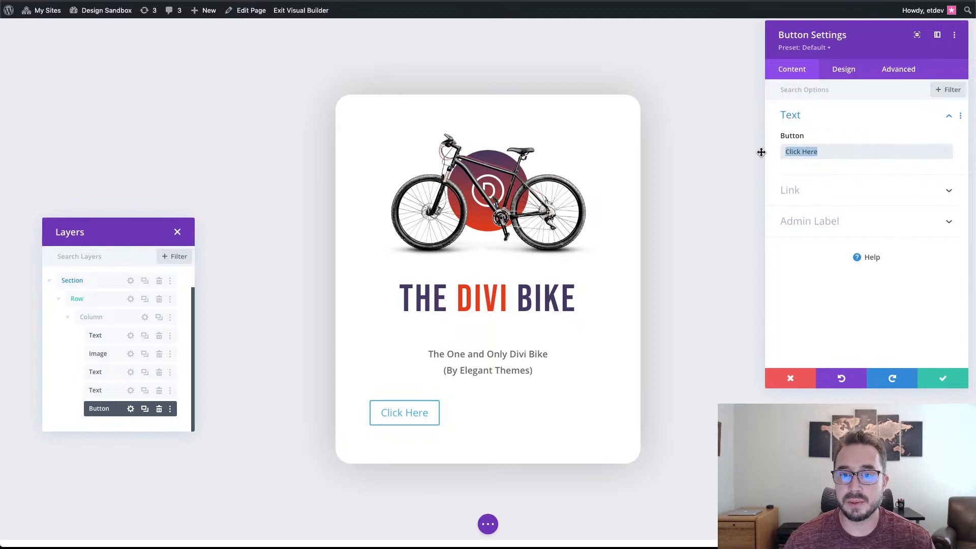
{"action": "type", "text": "make an "}
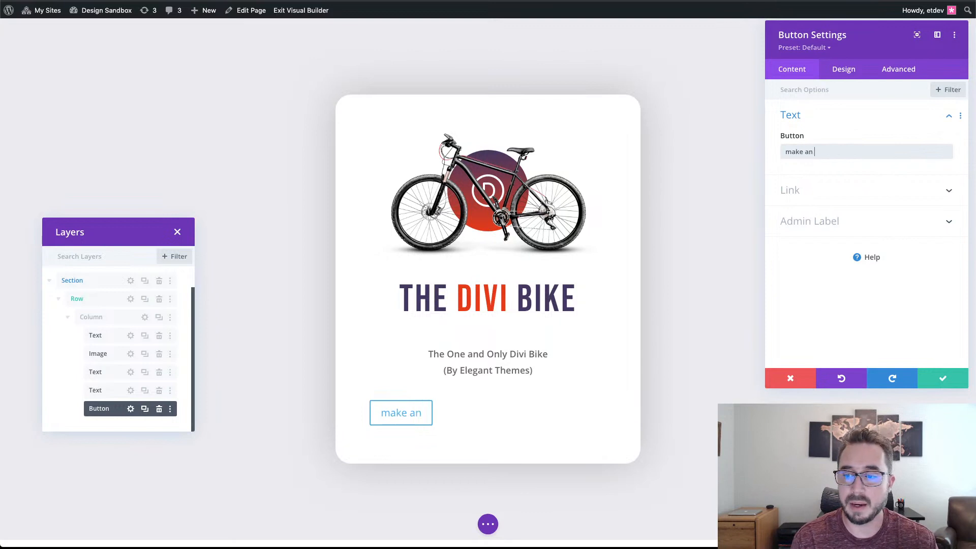
{"action": "type", "text": "offer"}
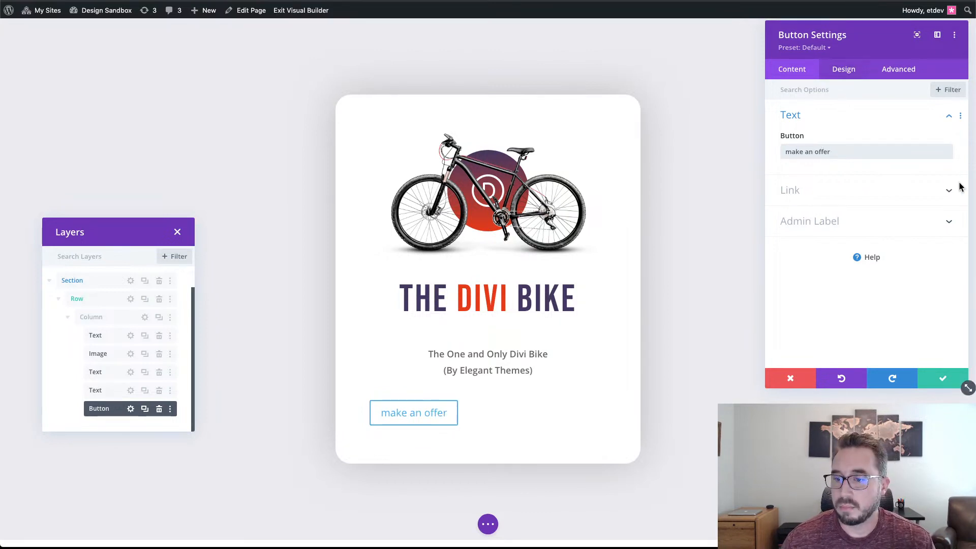
- Enable custom styles for the new button in its design settings
{"action": "left_click", "coordinate": [840, 79]}
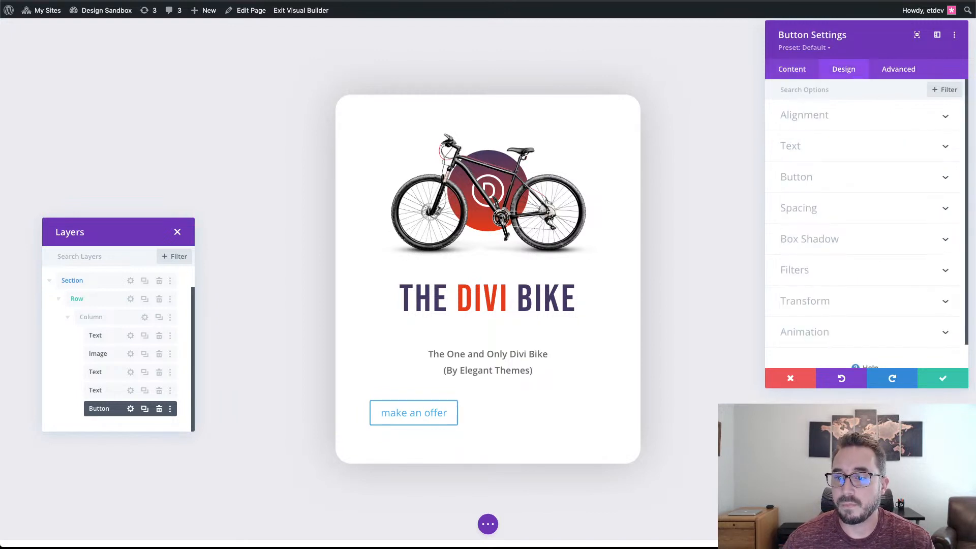
{"action": "left_click", "coordinate": [869, 183]}
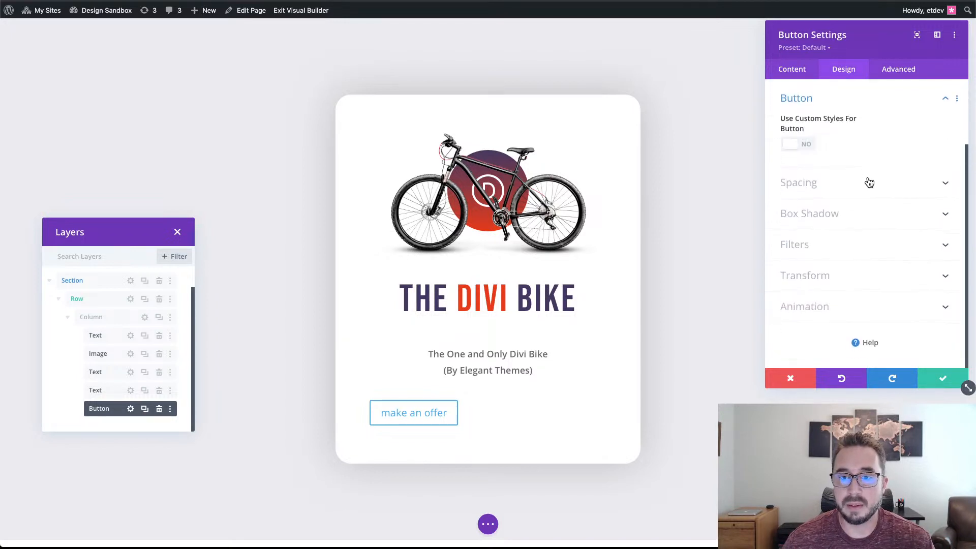
{"action": "left_click", "coordinate": [807, 150]}
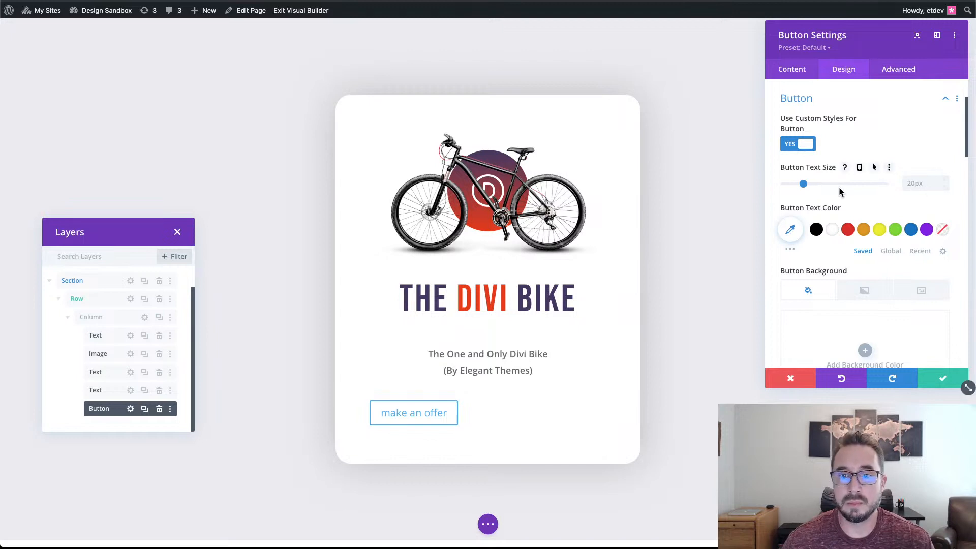
- Set the button text size to 25px on desktop, 20px on tablet and 16px on phone
{"action": "left_click", "coordinate": [860, 169]}
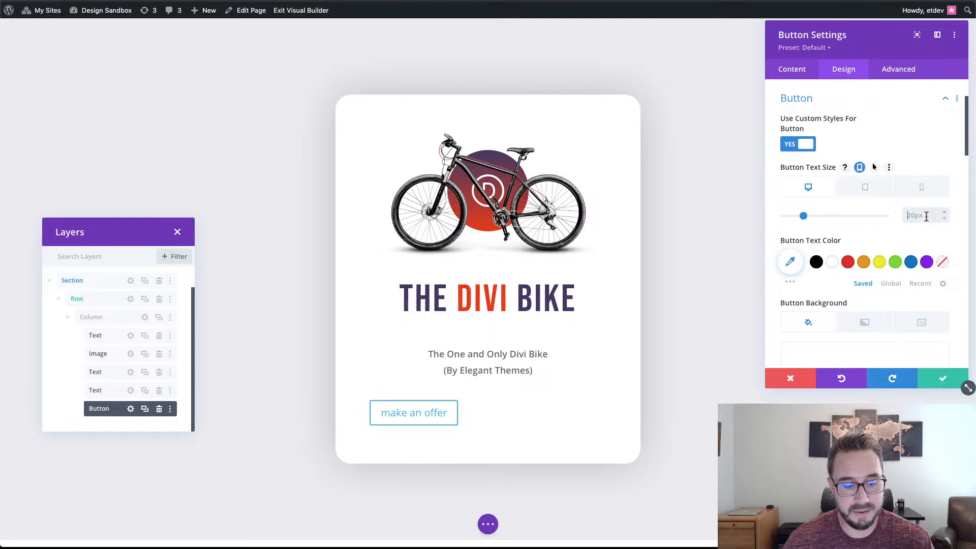
{"action": "type", "text": "25px"}
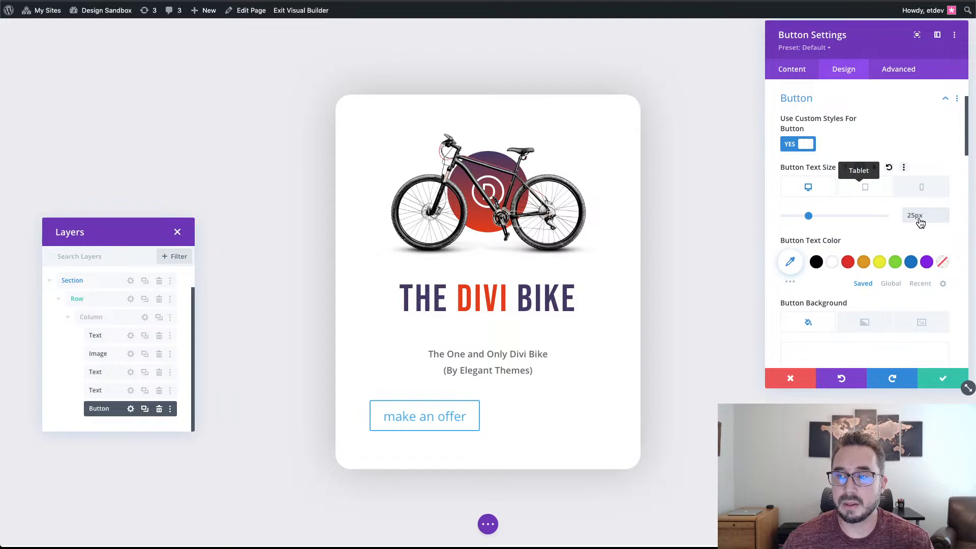
{"action": "left_click", "coordinate": [865, 187]}
{"action": "type", "text": "20"}
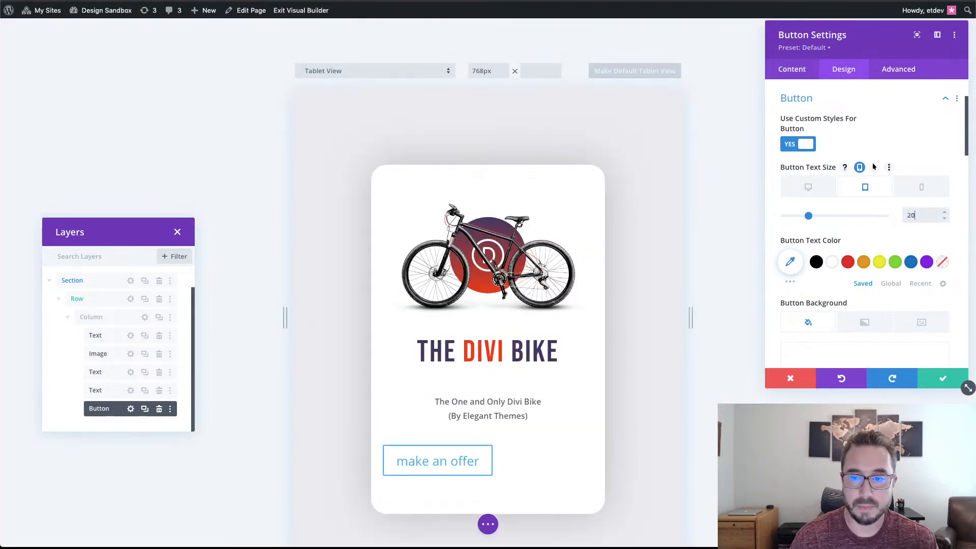
{"action": "left_click", "coordinate": [920, 195]}
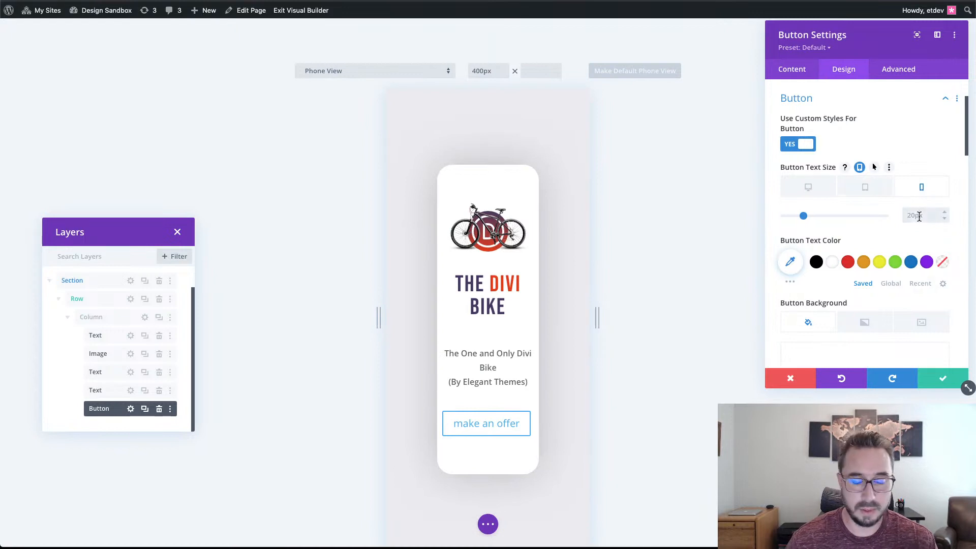
{"action": "left_click", "coordinate": [919, 216]}
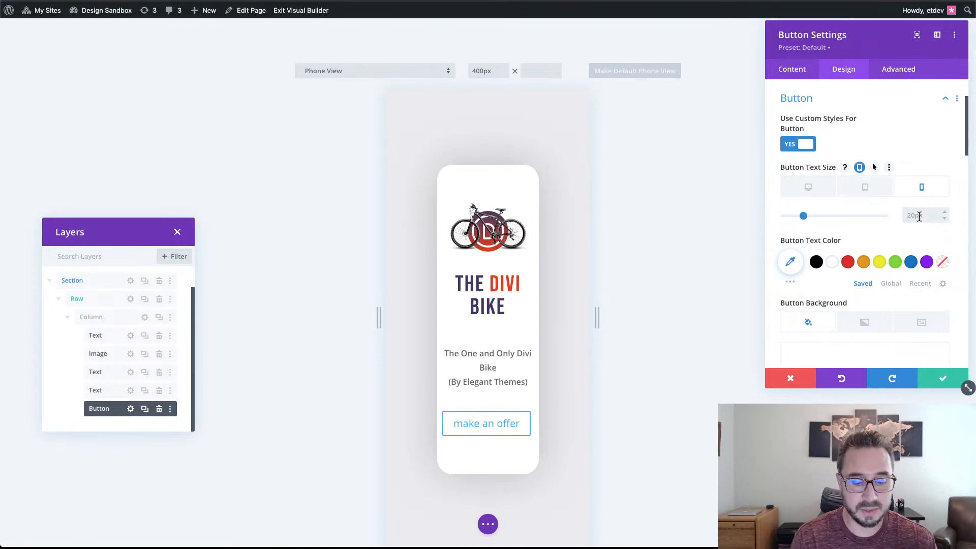
{"action": "type", "text": "16px"}
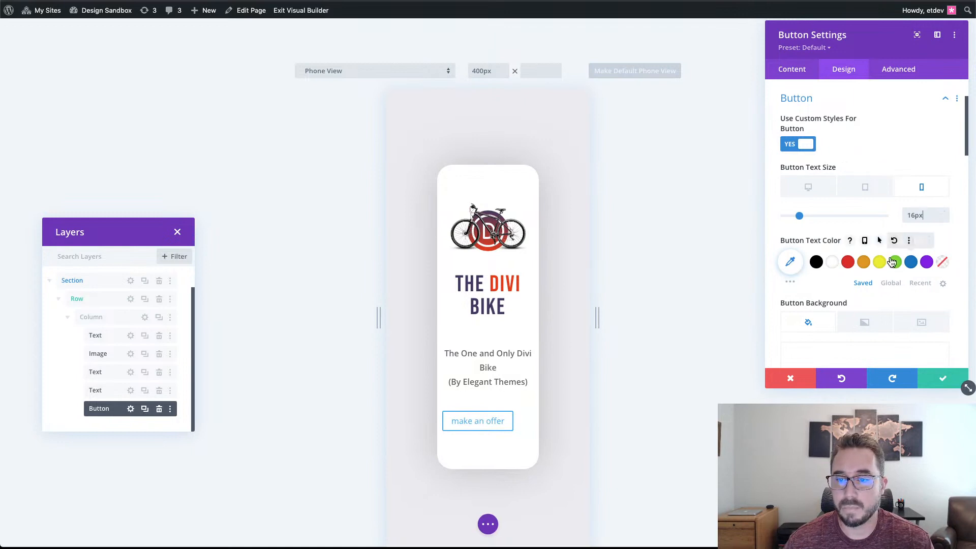
{"action": "left_click", "coordinate": [816, 198]}
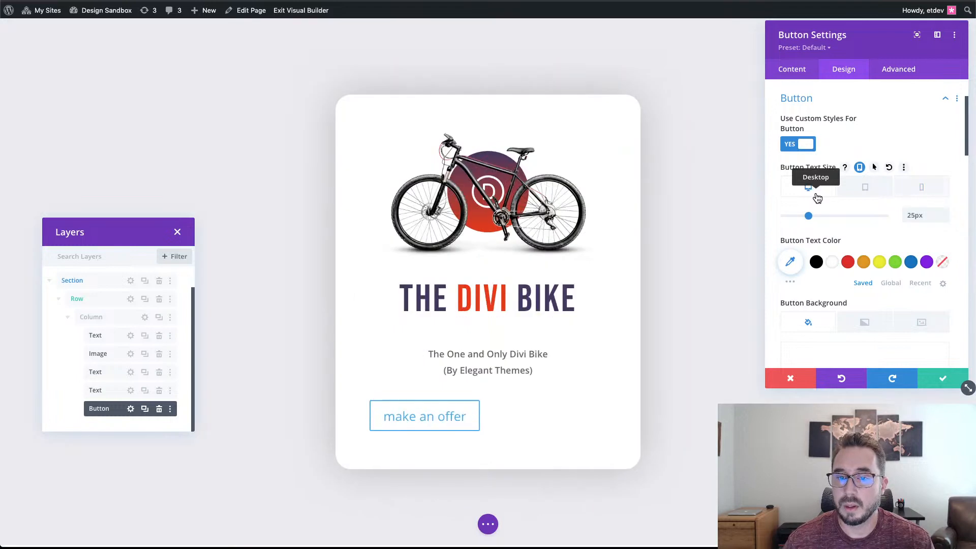
- Set the button's text colour to white #ffffff and its background to the recently used dark purple
{"action": "left_click", "coordinate": [832, 263]}
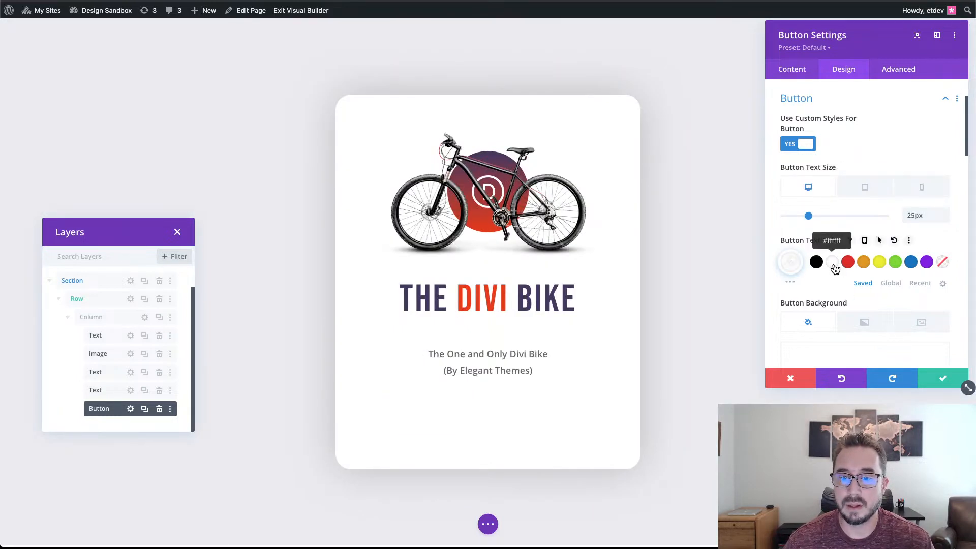
{"action": "scroll", "coordinate": [834, 269], "scroll_direction": "down", "scroll_amount": 2}
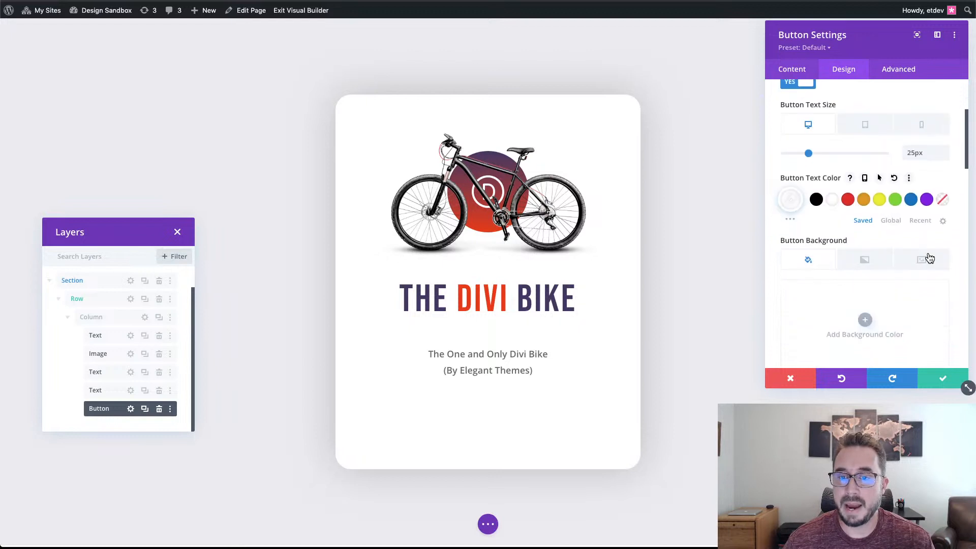
{"action": "scroll", "coordinate": [912, 269], "scroll_direction": "down", "scroll_amount": 2}
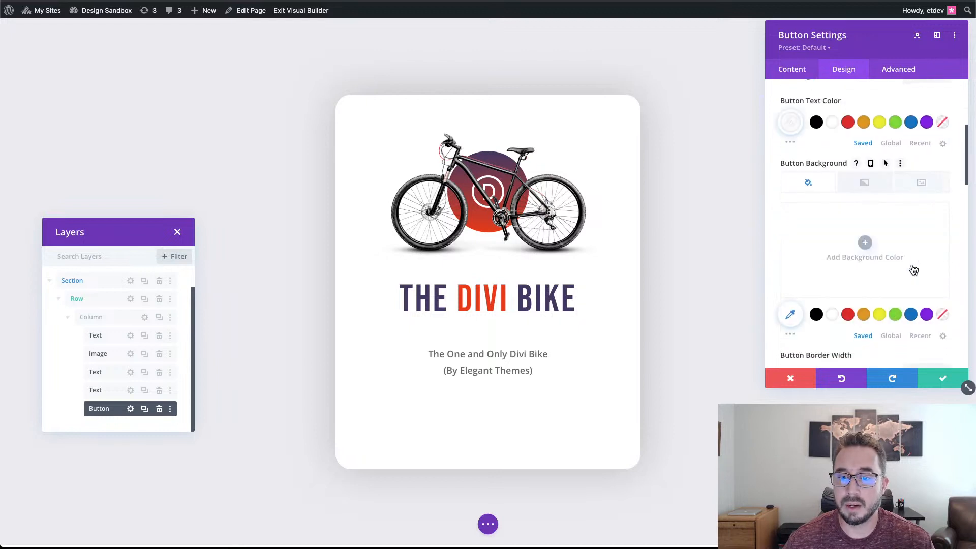
{"action": "left_click", "coordinate": [920, 336]}
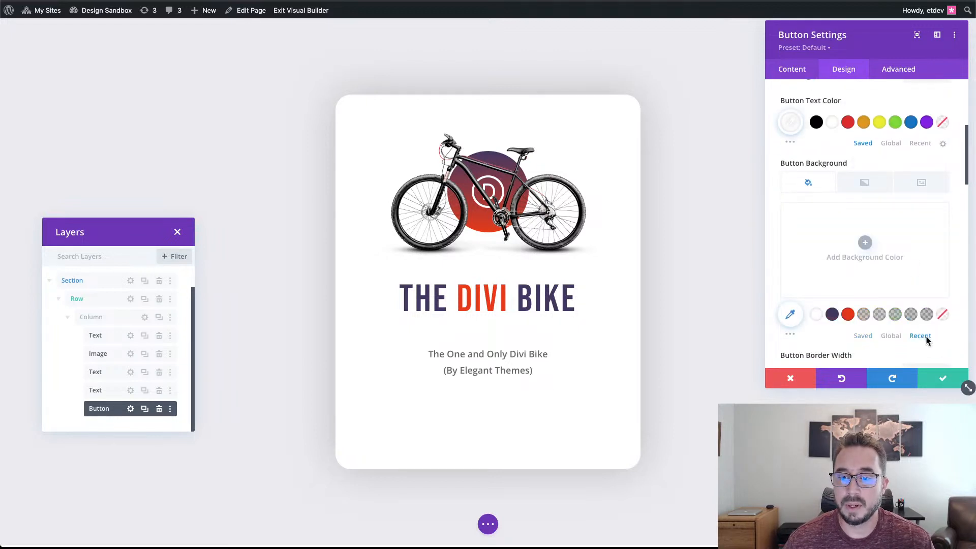
{"action": "left_click", "coordinate": [832, 315]}
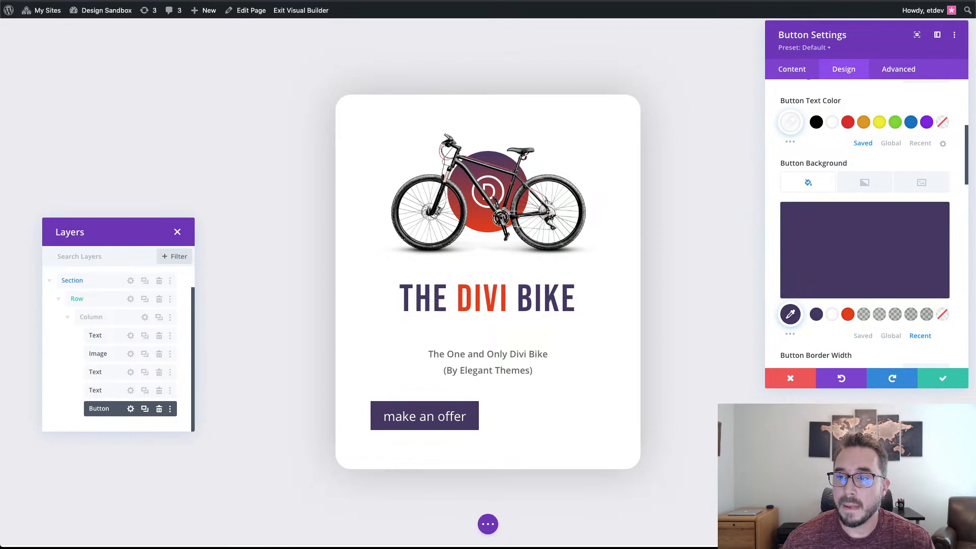
- Reduce the button's border width to 0px
{"action": "scroll", "coordinate": [876, 231], "scroll_direction": "down", "scroll_amount": 4}
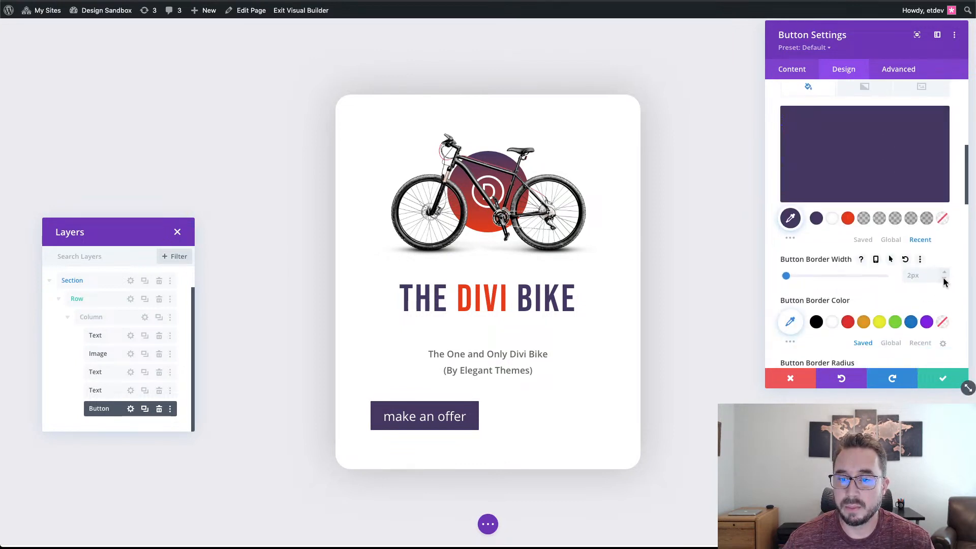
{"action": "left_click", "coordinate": [943, 279]}
{"action": "left_click", "coordinate": [944, 279]}
{"action": "scroll", "coordinate": [848, 285], "scroll_direction": "down", "scroll_amount": 2}
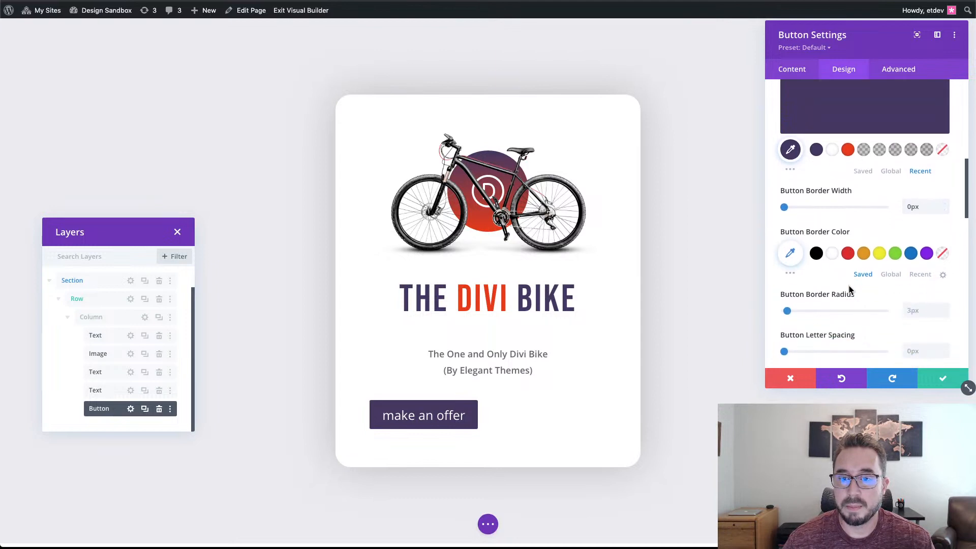
- Set the button's letter spacing to 0.1em and its font to Bebas Neue
{"action": "scroll", "coordinate": [849, 289], "scroll_direction": "down", "scroll_amount": 3}
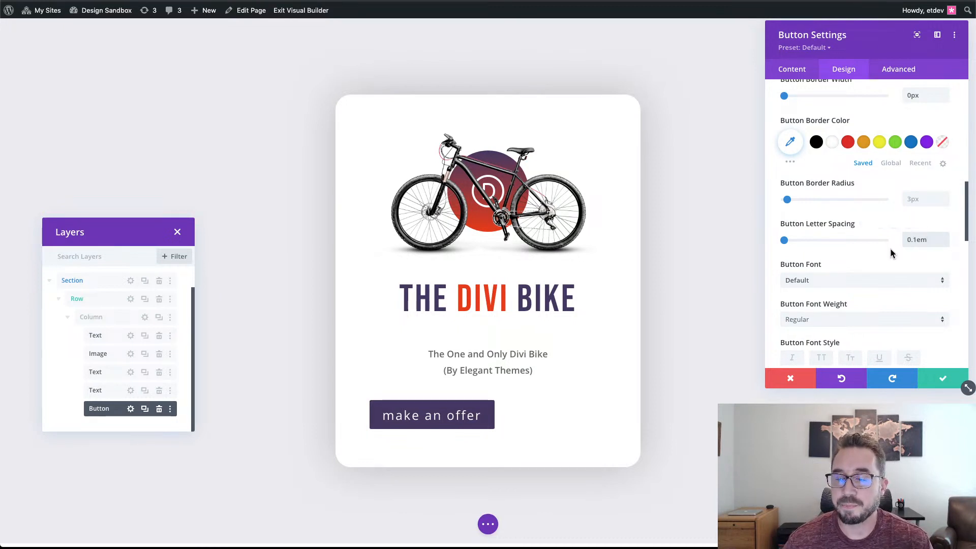
{"action": "scroll", "coordinate": [895, 264], "scroll_direction": "down", "scroll_amount": 2}
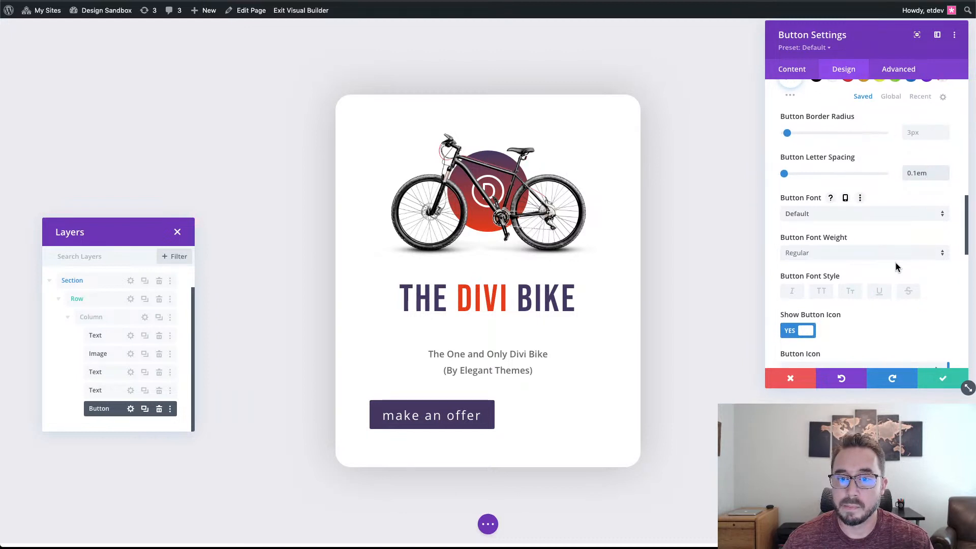
{"action": "left_click", "coordinate": [867, 214]}
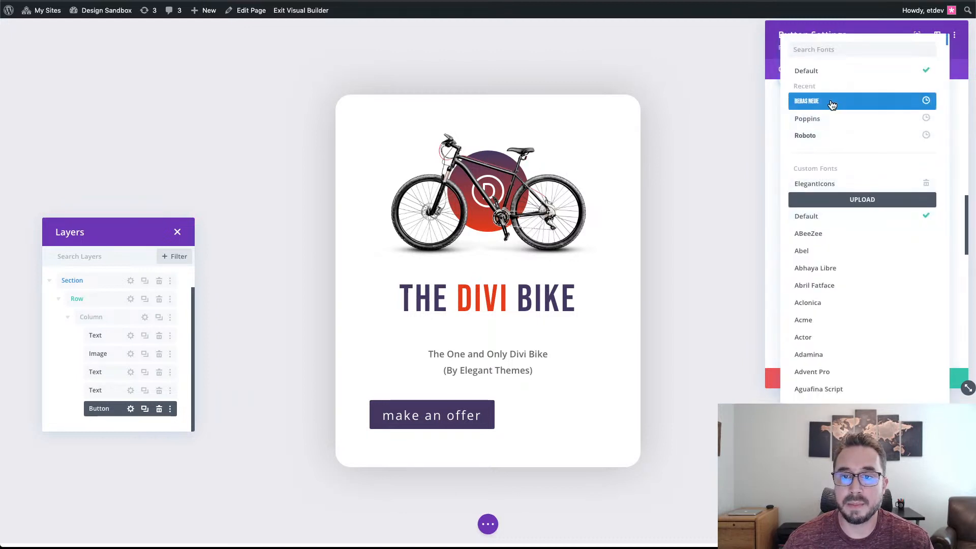
{"action": "left_click", "coordinate": [832, 103]}
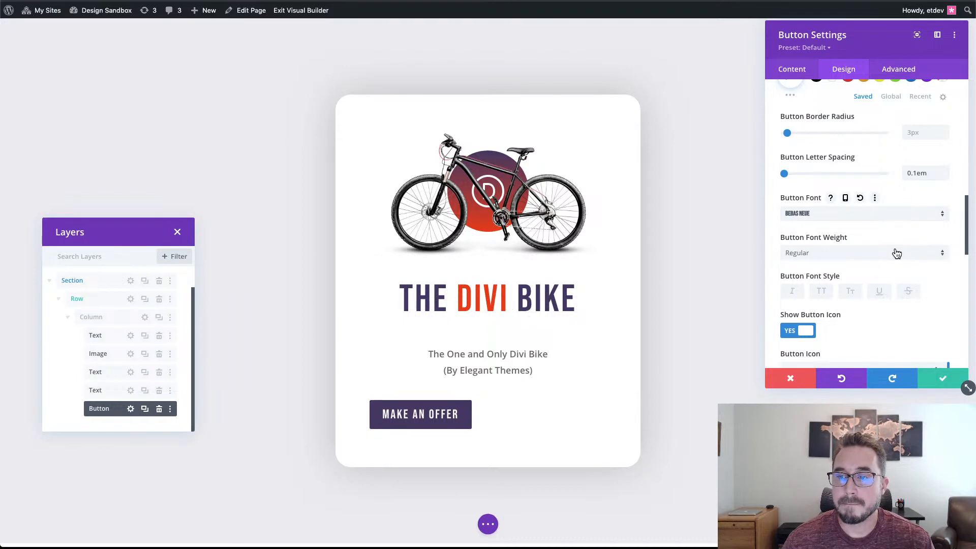
- Set the button's desktop padding to 0.5em top and bottom and 3em left and right, with 2em left and right on tablet
{"action": "scroll", "coordinate": [899, 275], "scroll_direction": "down", "scroll_amount": 5}
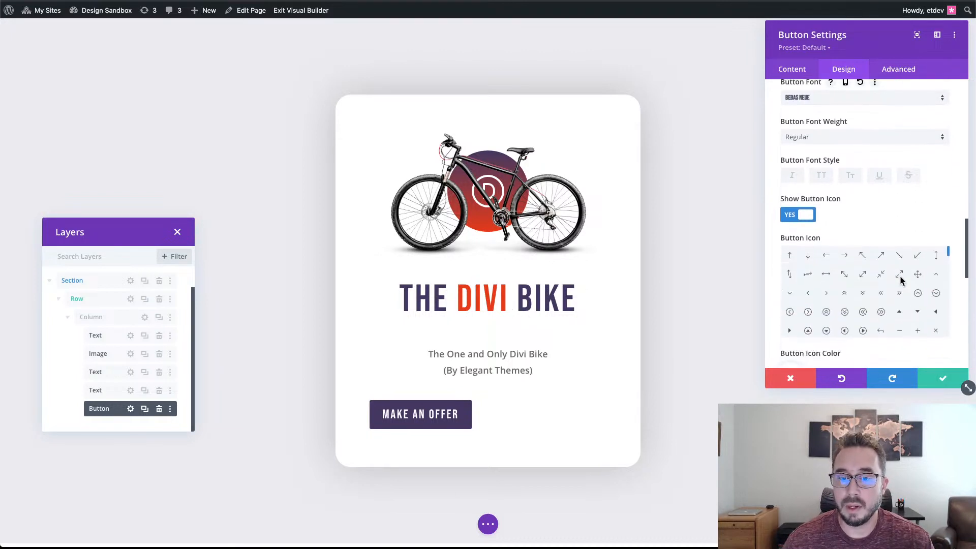
{"action": "scroll", "coordinate": [902, 333], "scroll_direction": "down", "scroll_amount": 6}
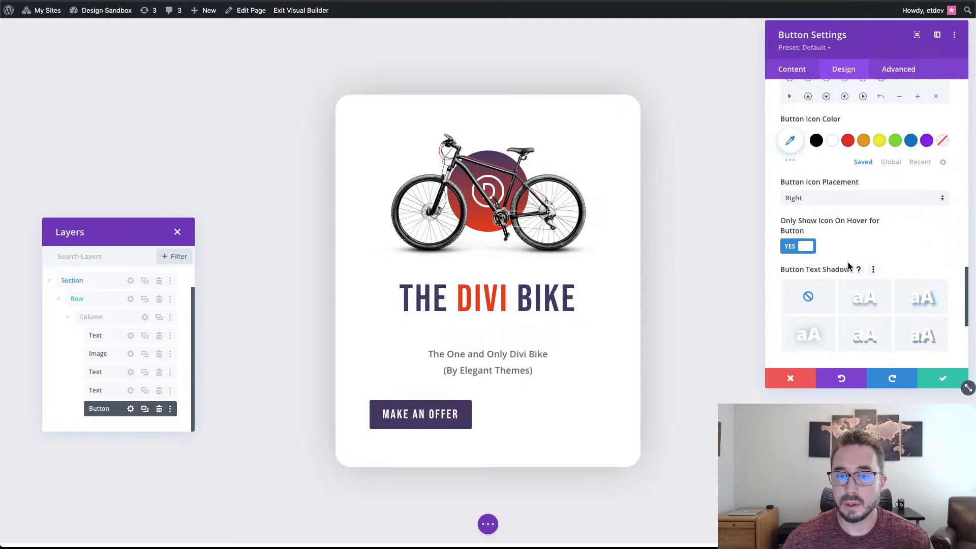
{"action": "scroll", "coordinate": [847, 266], "scroll_direction": "down", "scroll_amount": 6}
{"action": "left_click", "coordinate": [837, 189]}
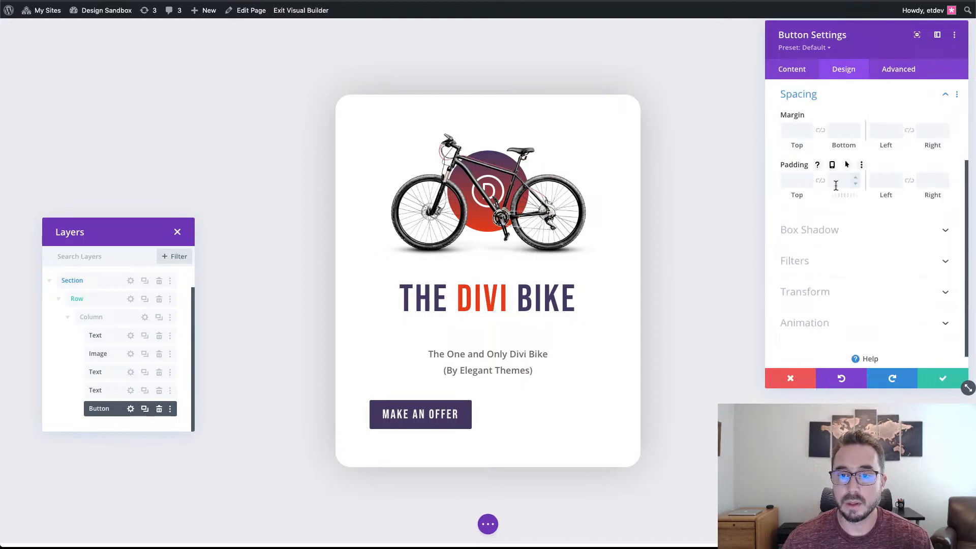
{"action": "left_click", "coordinate": [789, 181]}
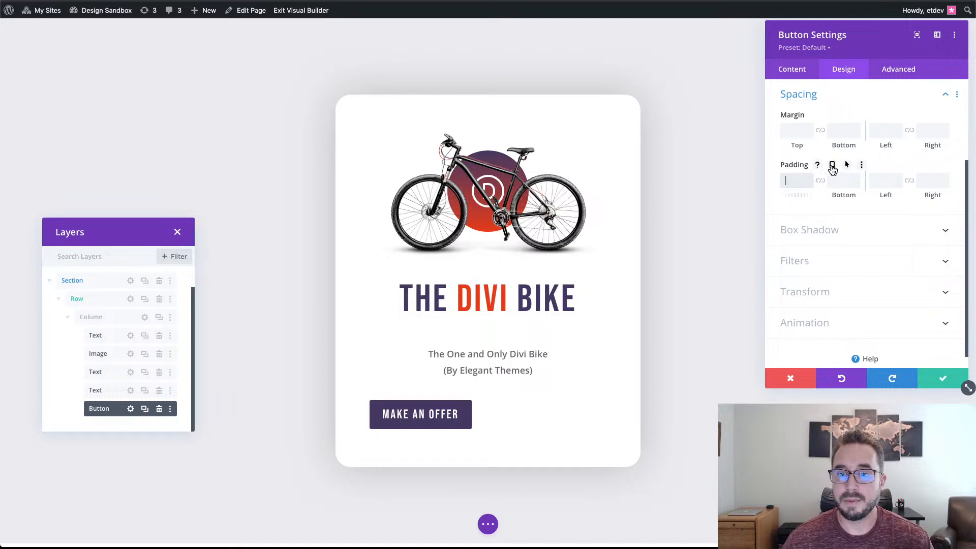
{"action": "left_click", "coordinate": [832, 165]}
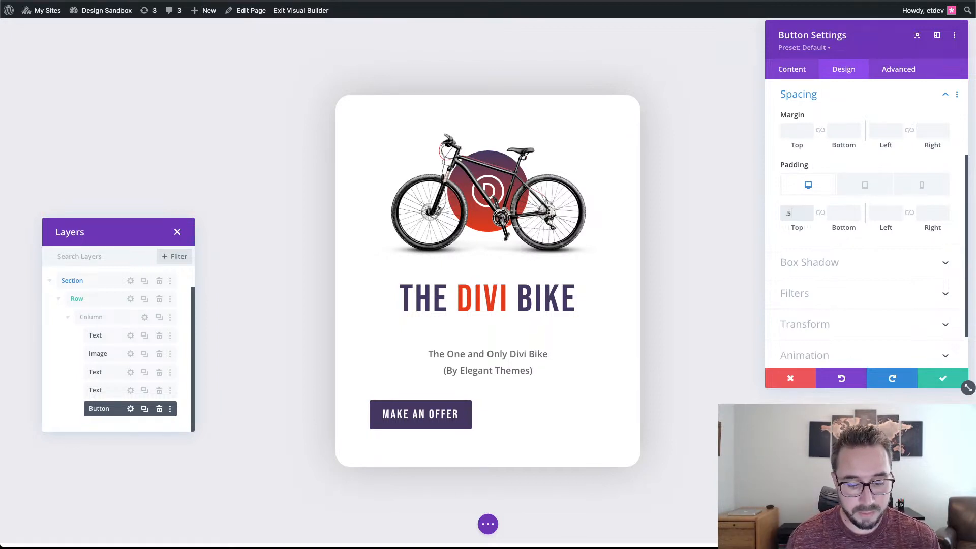
{"action": "left_click", "coordinate": [820, 212]}
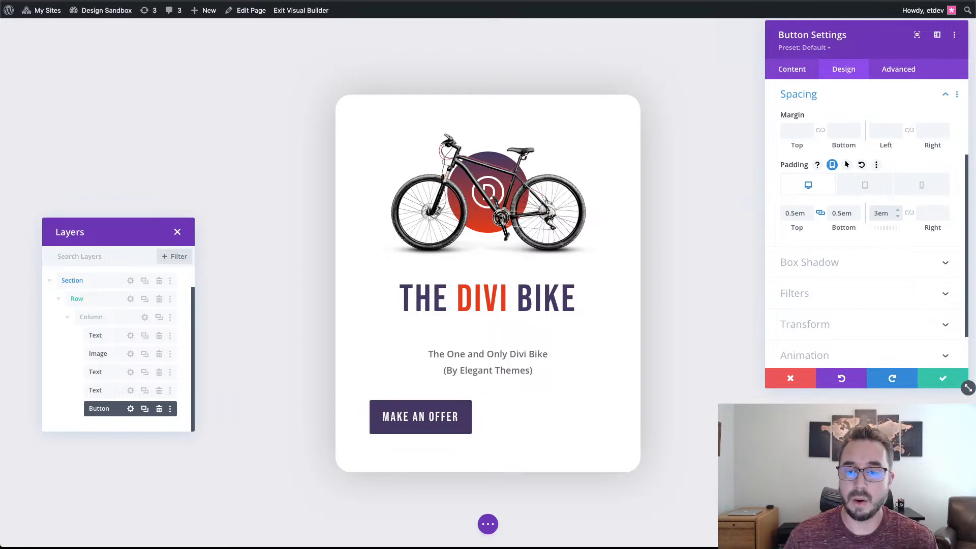
{"action": "left_click", "coordinate": [909, 213]}
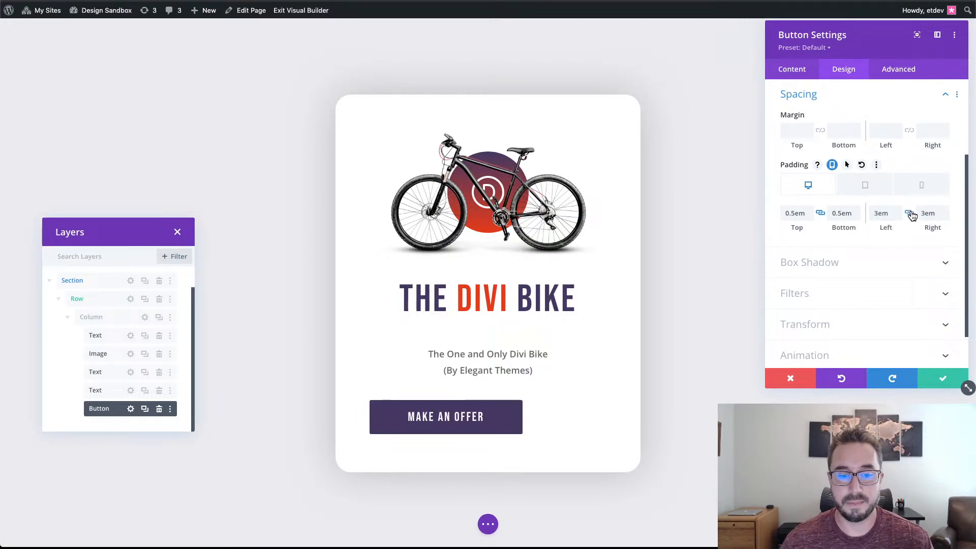
{"action": "left_click", "coordinate": [866, 186]}
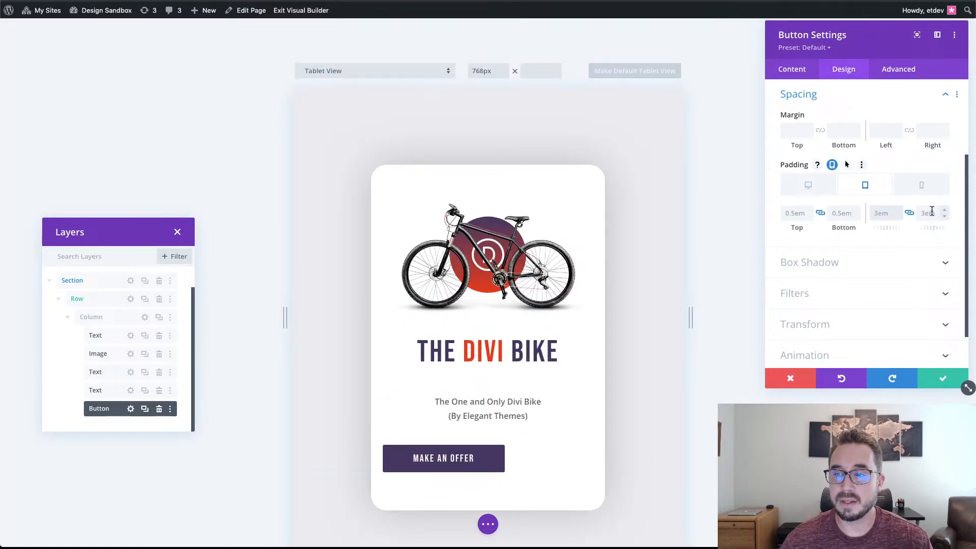
{"action": "type", "text": "2em"}
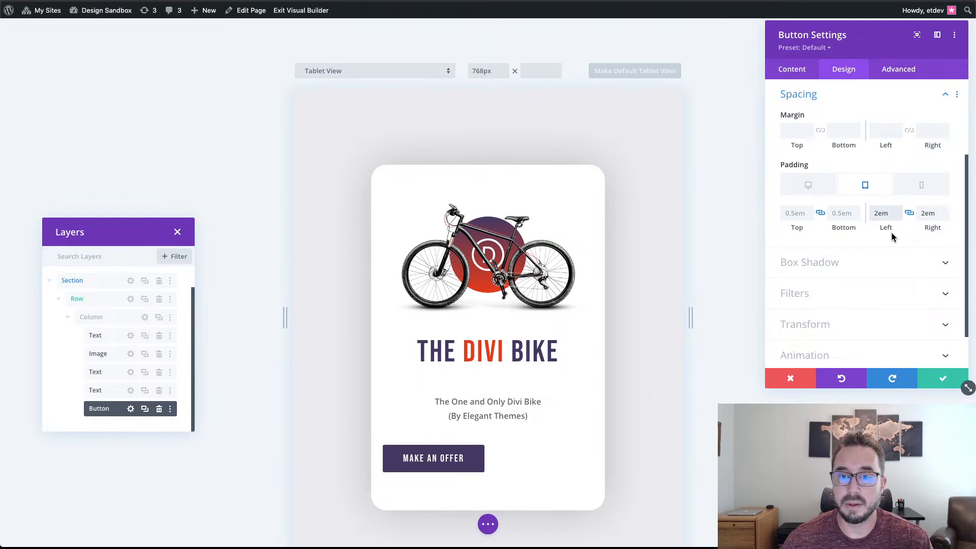
- Center the button horizontally in the card with the button alignment option
{"action": "scroll", "coordinate": [890, 231], "scroll_direction": "up", "scroll_amount": 3}
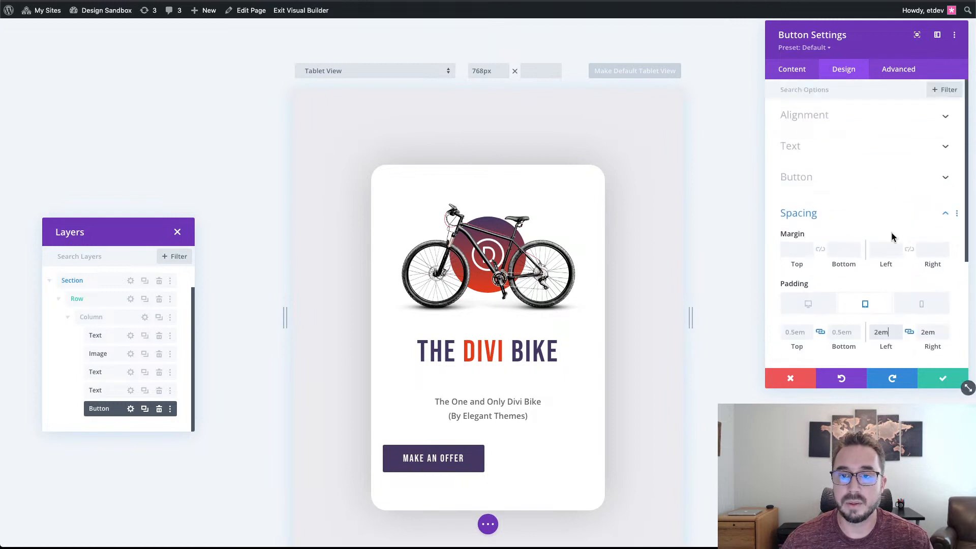
{"action": "left_click", "coordinate": [828, 114]}
{"action": "left_click", "coordinate": [866, 153]}
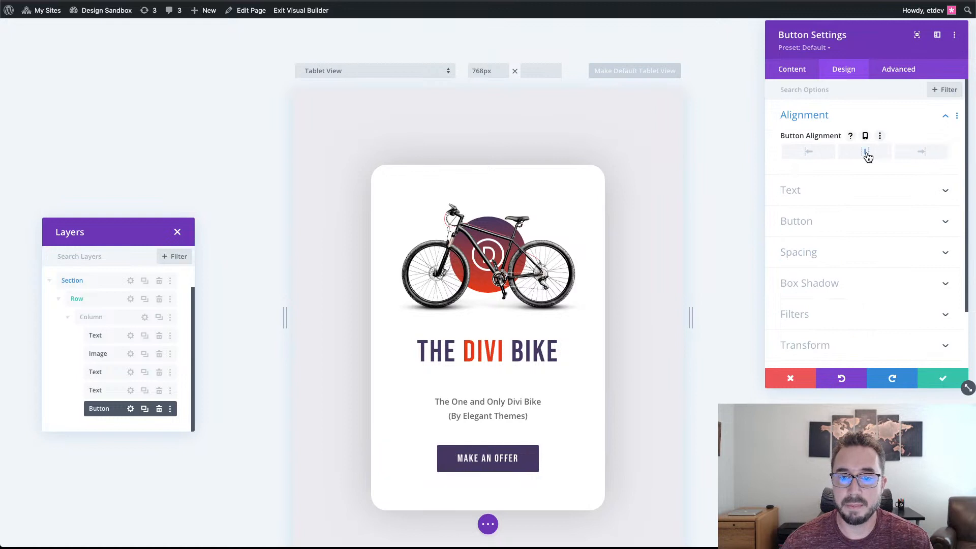
{"action": "left_click", "coordinate": [854, 115]}
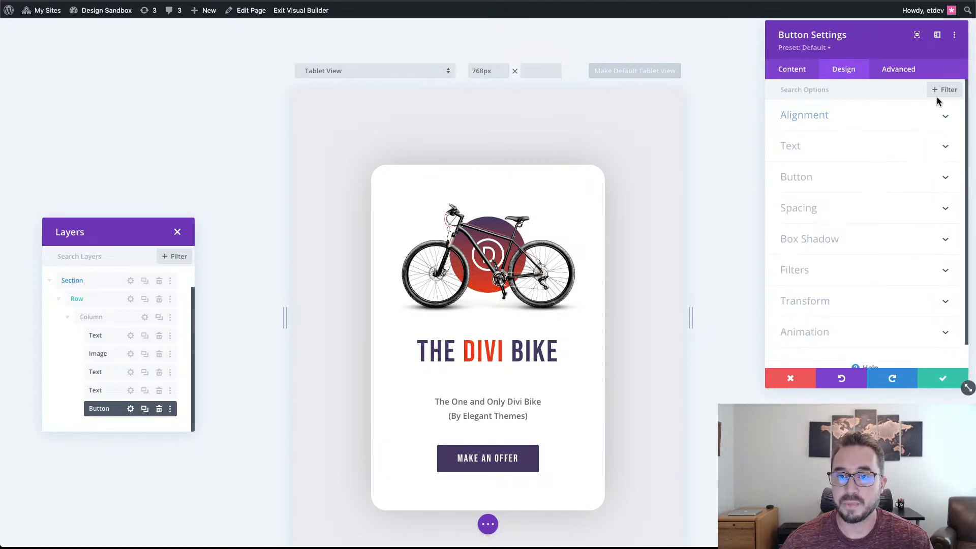
- Switch the builder preview from tablet view back to desktop view
{"action": "left_click", "coordinate": [911, 71]}
{"action": "left_click", "coordinate": [891, 125]}
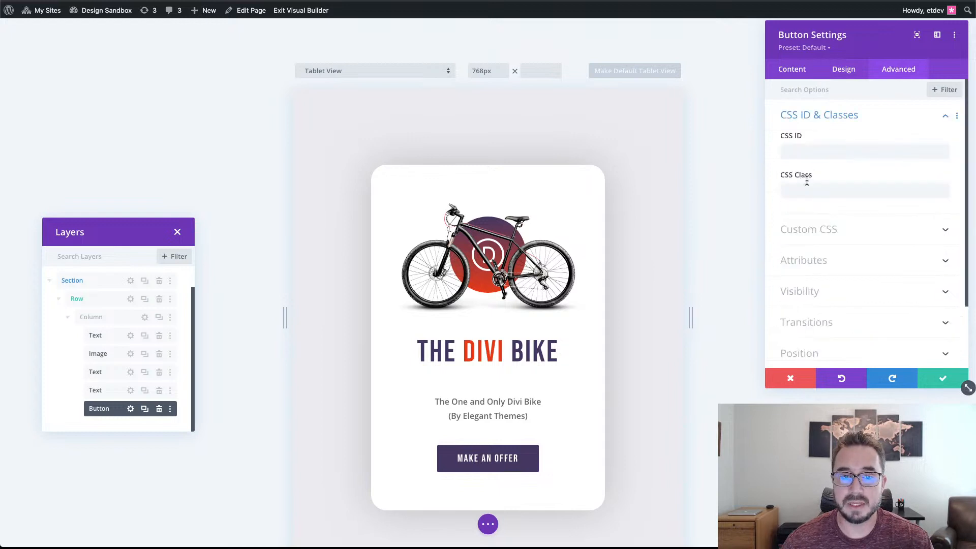
{"action": "left_click", "coordinate": [836, 75]}
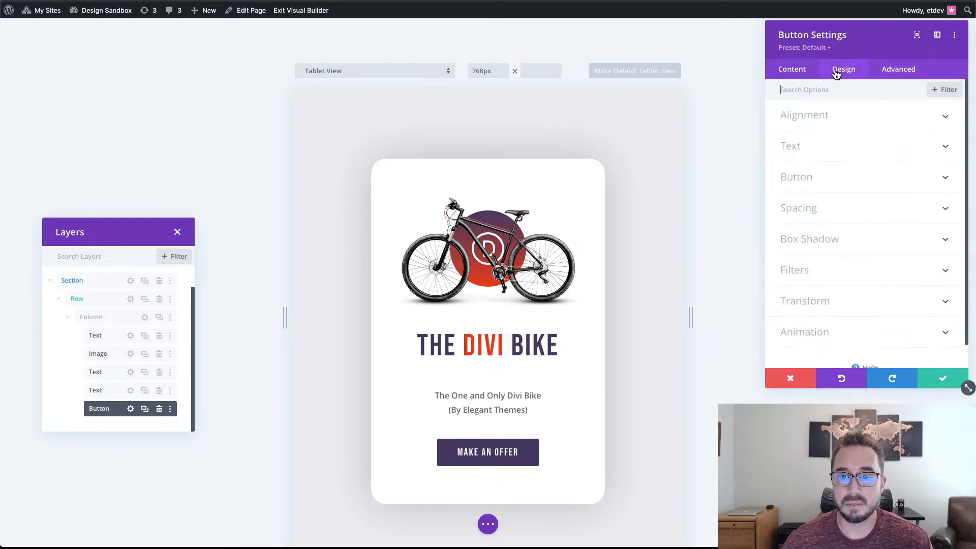
{"action": "left_click", "coordinate": [489, 531]}
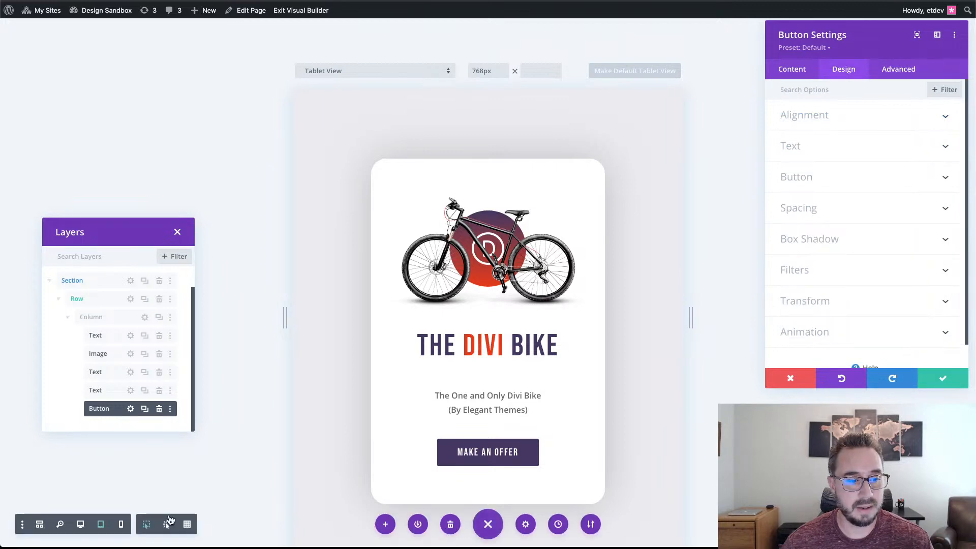
{"action": "left_click", "coordinate": [81, 525]}
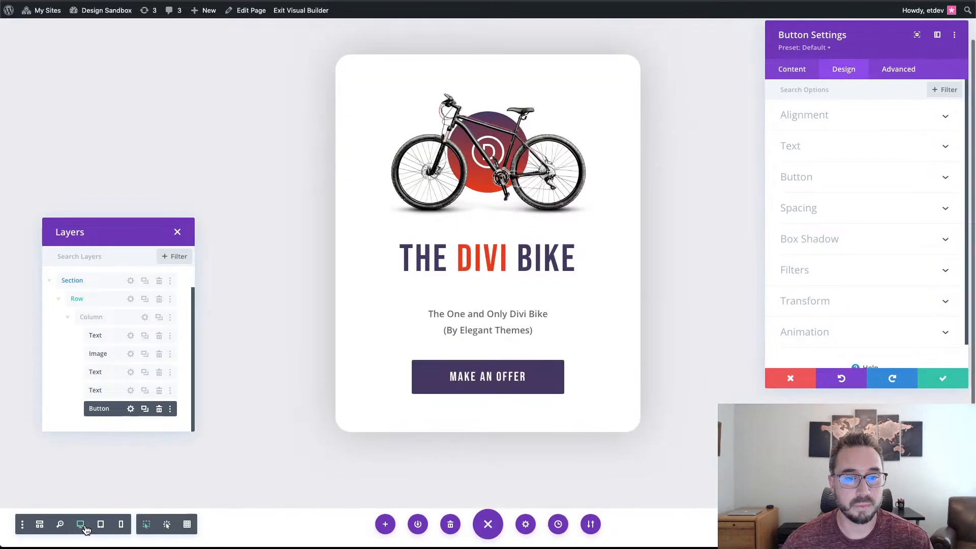
- Go to the button's CSS Class field and save the button settings
{"action": "left_click", "coordinate": [898, 70]}
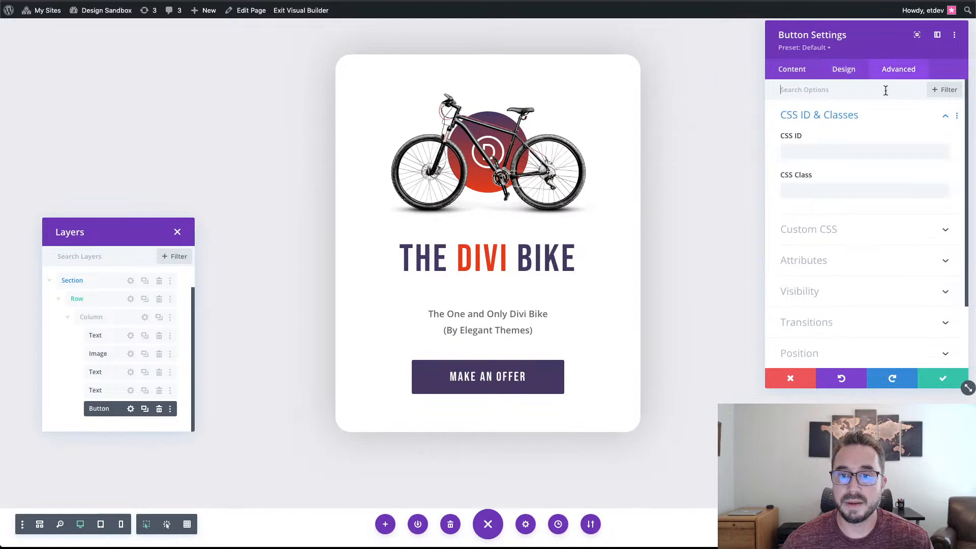
{"action": "left_click", "coordinate": [839, 193]}
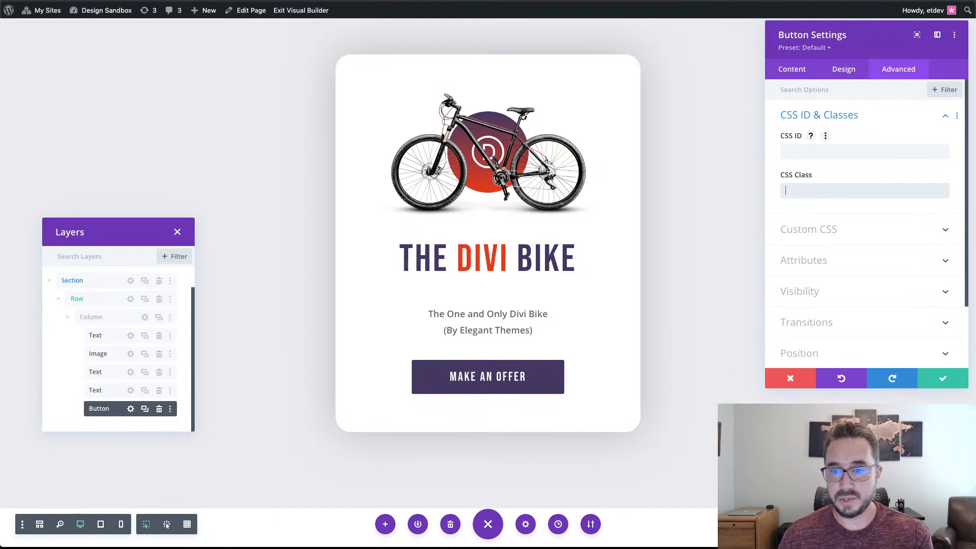
{"action": "left_click", "coordinate": [954, 380]}
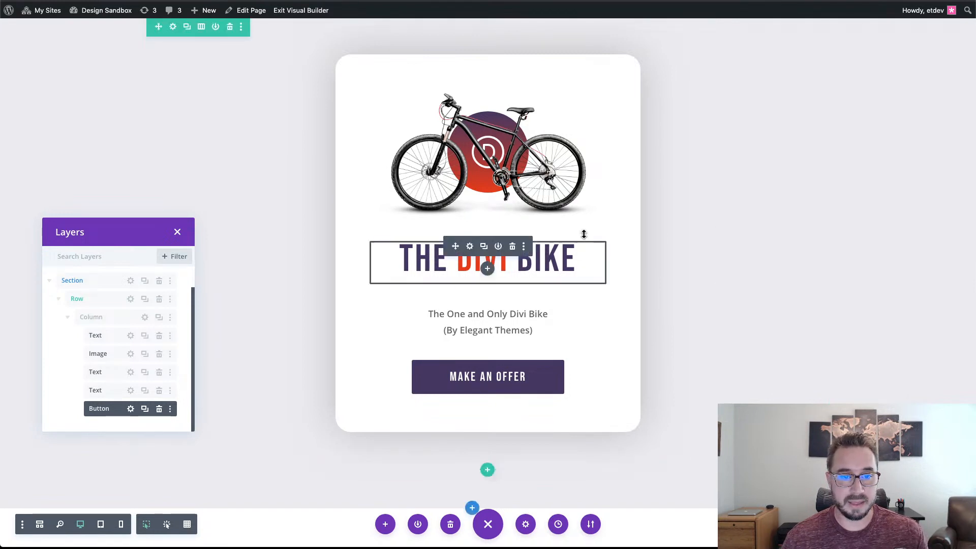
- Open the page outside the Visual Builder in a new browser tab and switch to that tab
{"action": "right_click", "coordinate": [313, 13]}
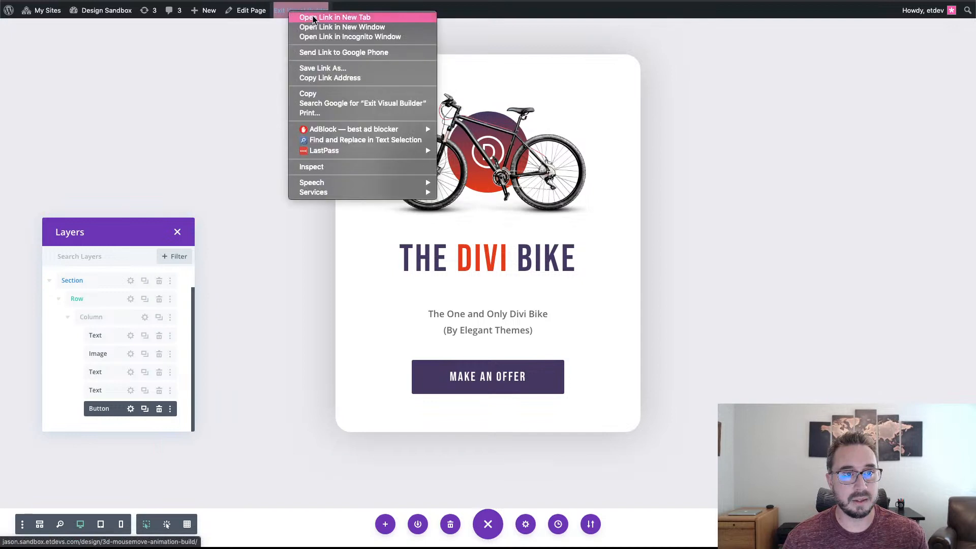
{"action": "left_click", "coordinate": [314, 19]}
{"action": "key", "text": "ctrl+Tab"}
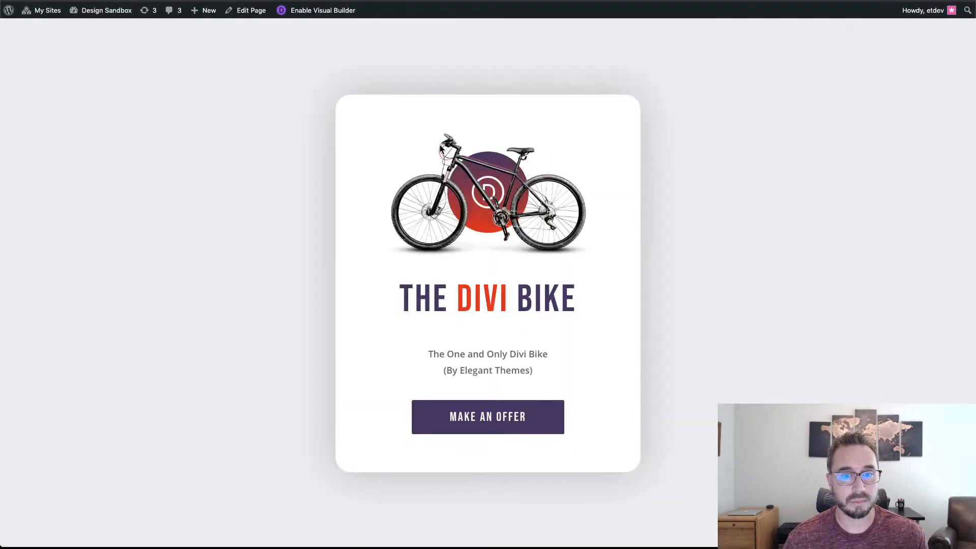
- Open the browser's element inspector on the empty row area beside the card
{"action": "right_click", "coordinate": [706, 215]}
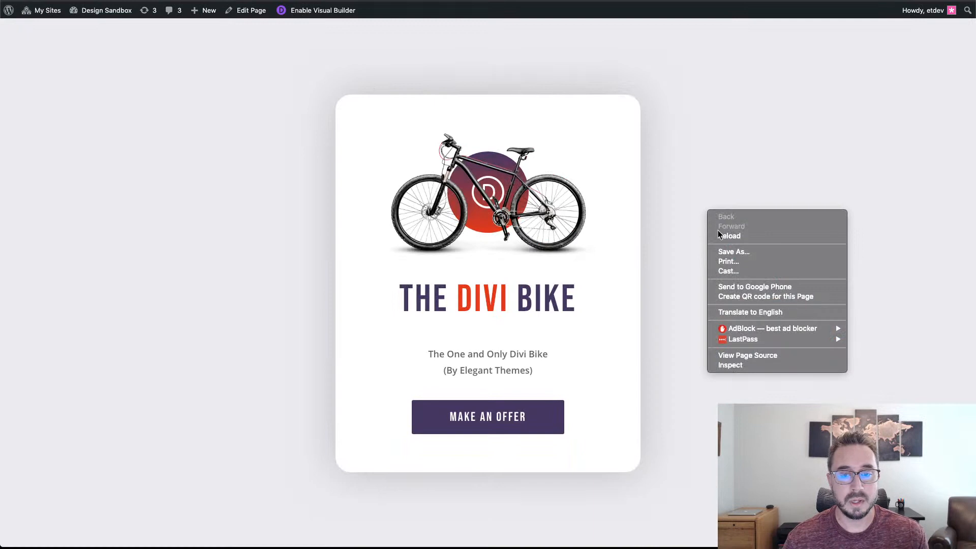
{"action": "left_click", "coordinate": [770, 366]}
{"action": "right_click", "coordinate": [705, 250]}
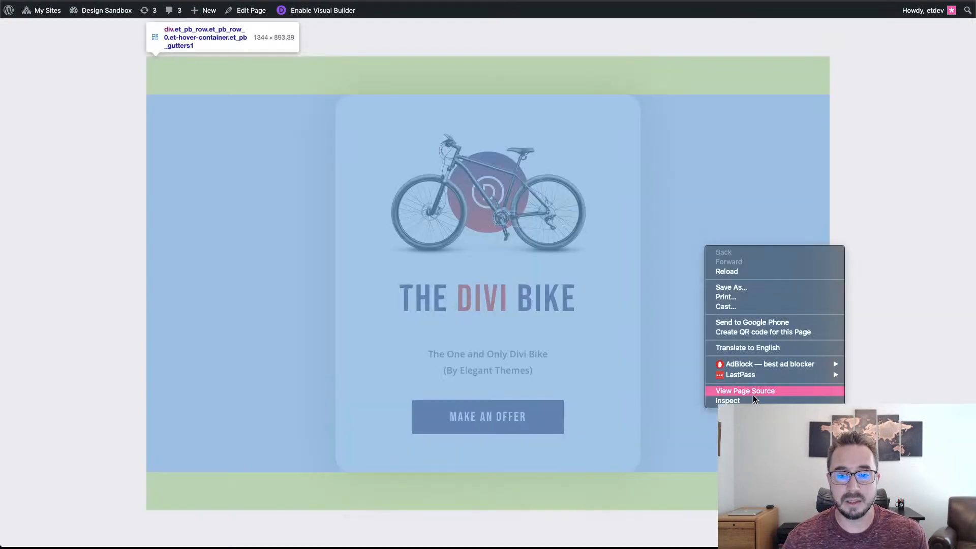
{"action": "left_click", "coordinate": [753, 401]}
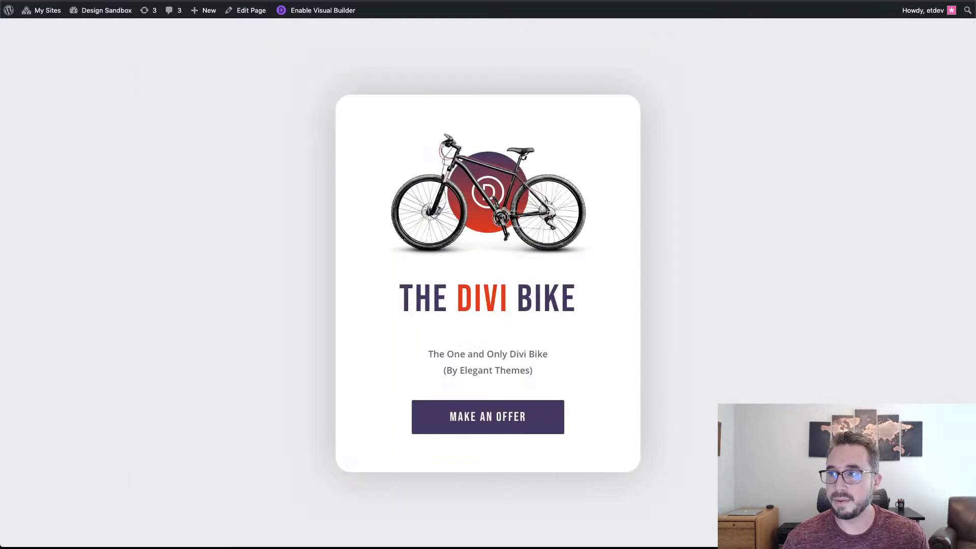
- Preview the live page in device emulation at the iPhone 6/7/8 Plus size
{"action": "key", "text": "super+shift+m"}
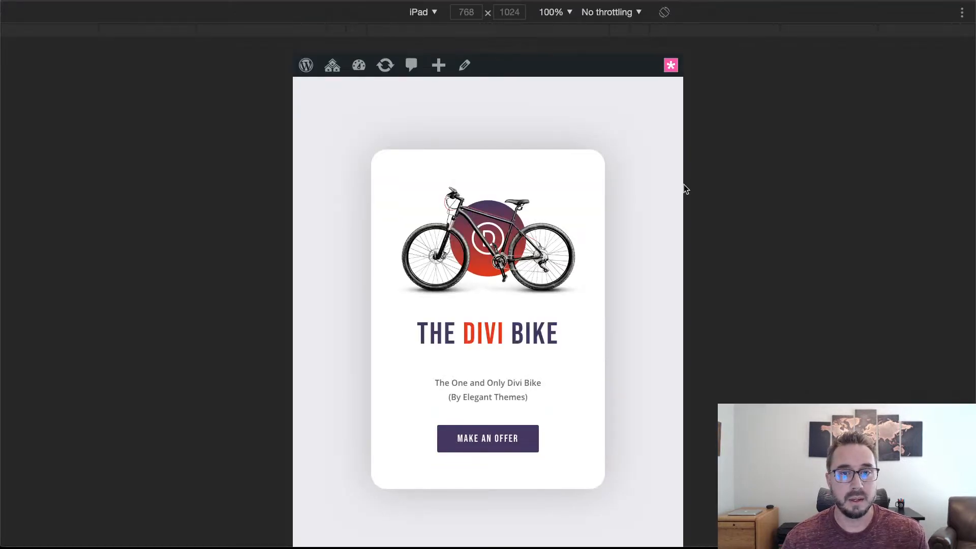
{"action": "left_click", "coordinate": [433, 16]}
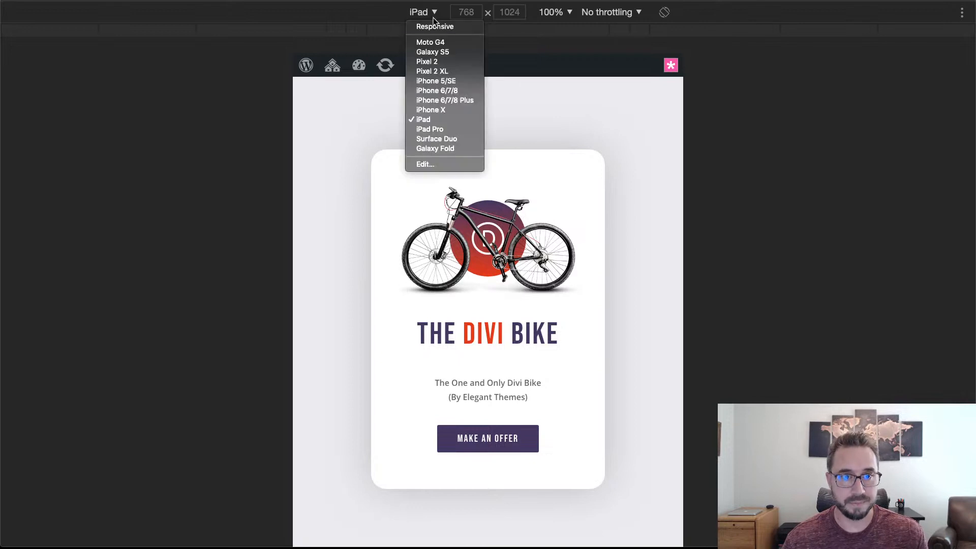
{"action": "left_click", "coordinate": [446, 100]}
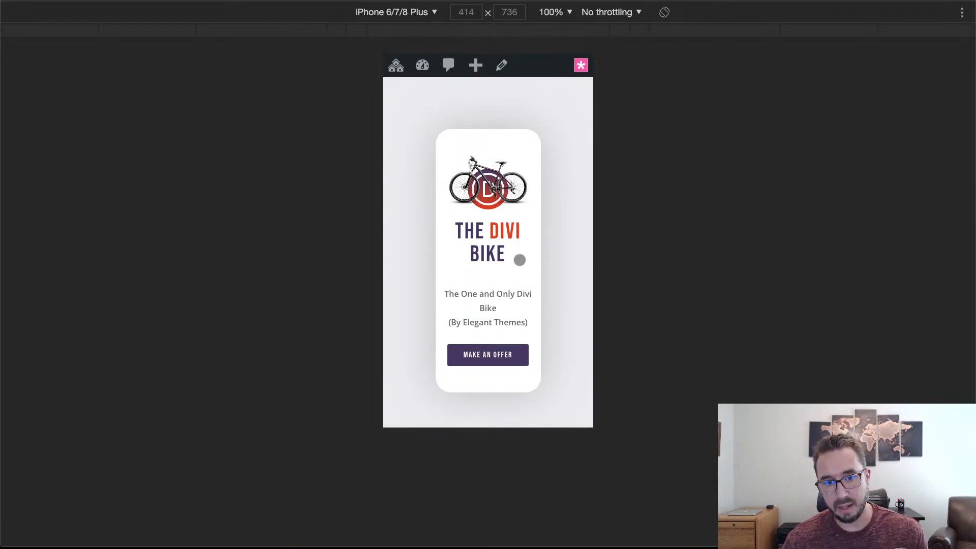
- Preview the page in Responsive mode with the viewport resized to 1436 by 934, and leave device emulation
{"action": "left_click", "coordinate": [435, 19]}
{"action": "left_click", "coordinate": [396, 31]}
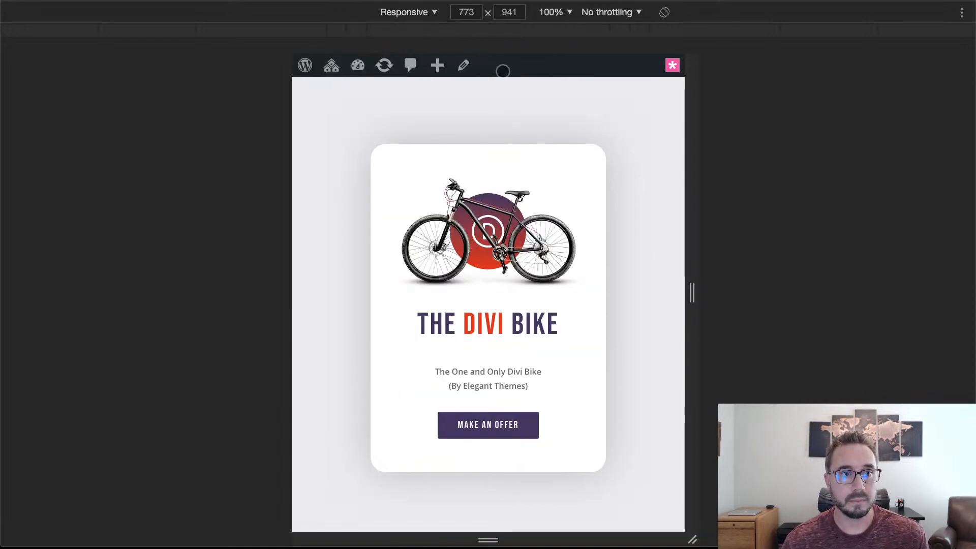
{"action": "left_click_drag", "start_coordinate": [694, 295], "coordinate": [860, 285]}
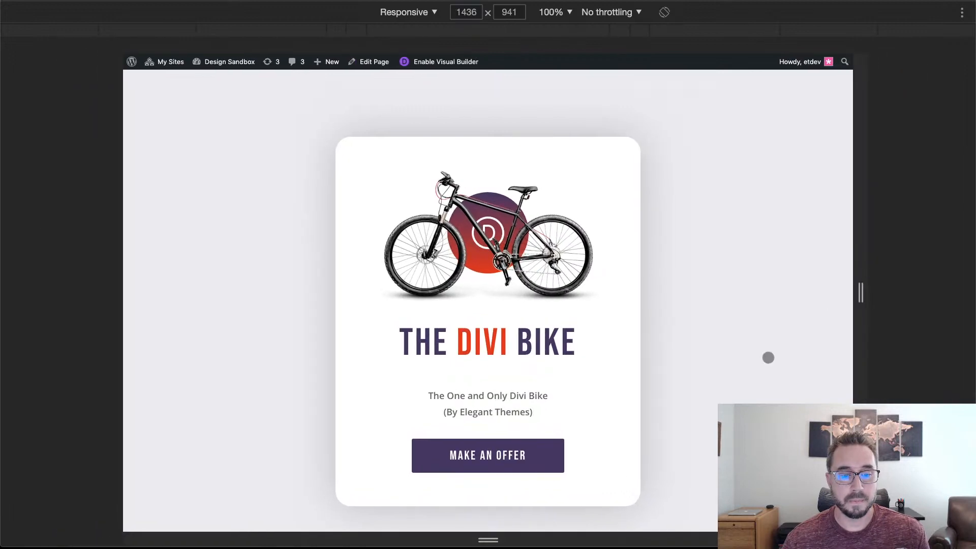
{"action": "left_click_drag", "start_coordinate": [497, 542], "coordinate": [521, 548]}
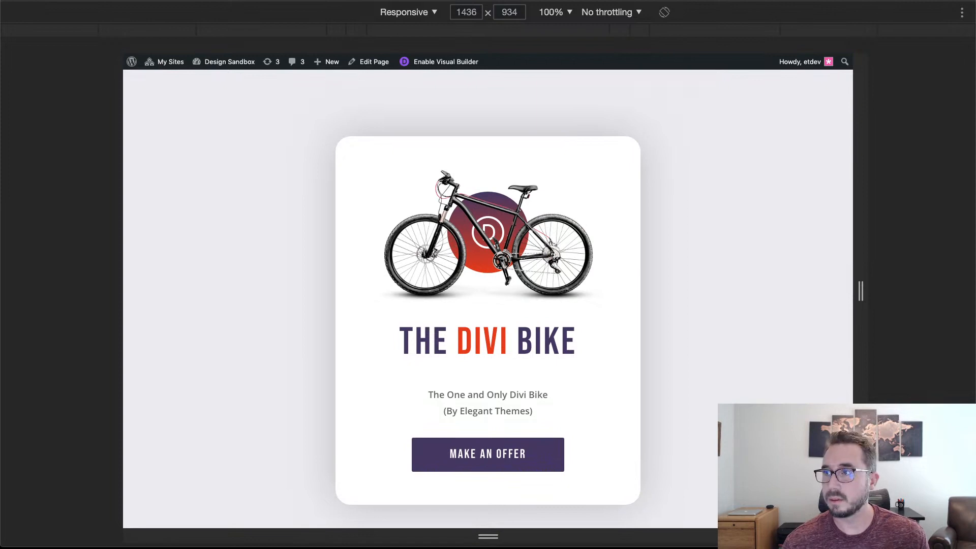
{"action": "key", "text": "super+shift+m"}
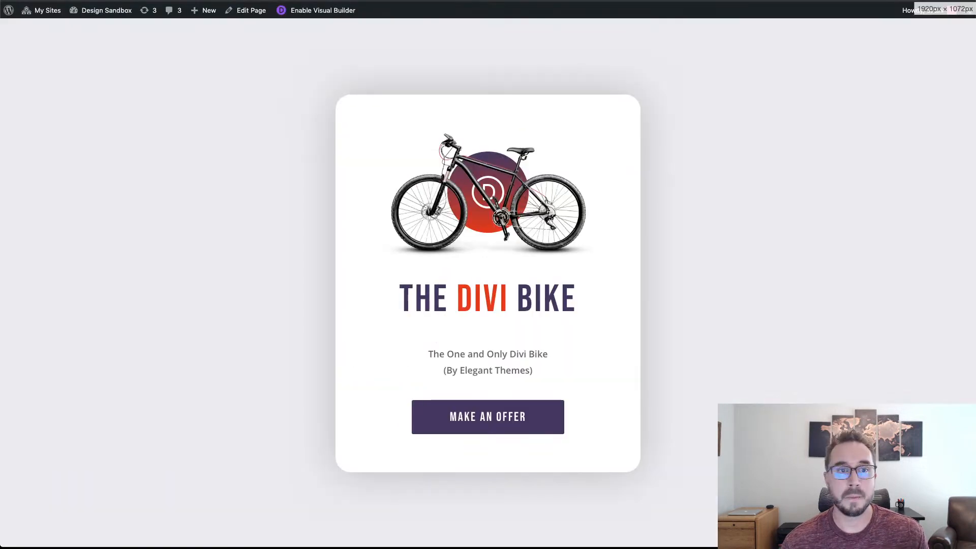
{"action": "key", "text": "super+shift+m"}
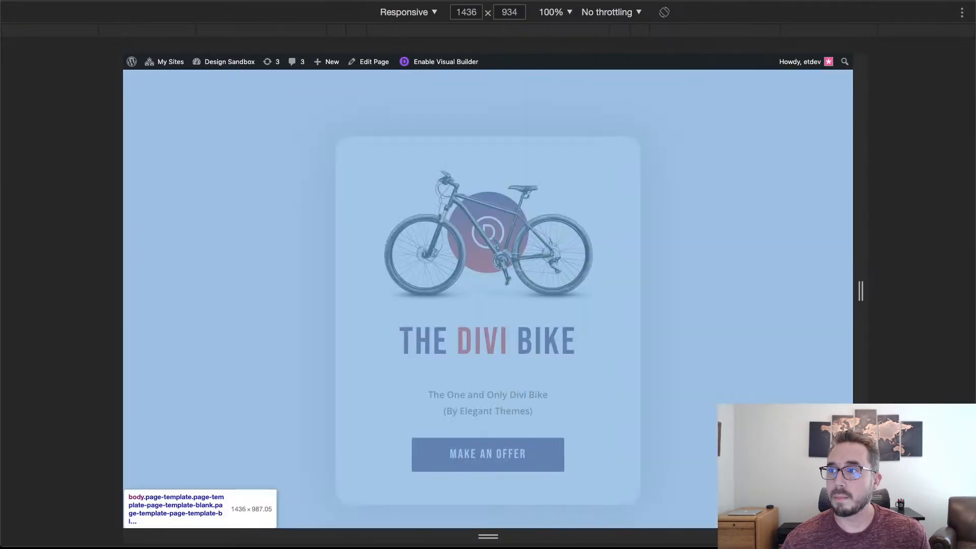
{"action": "key", "text": "super+shift+m"}
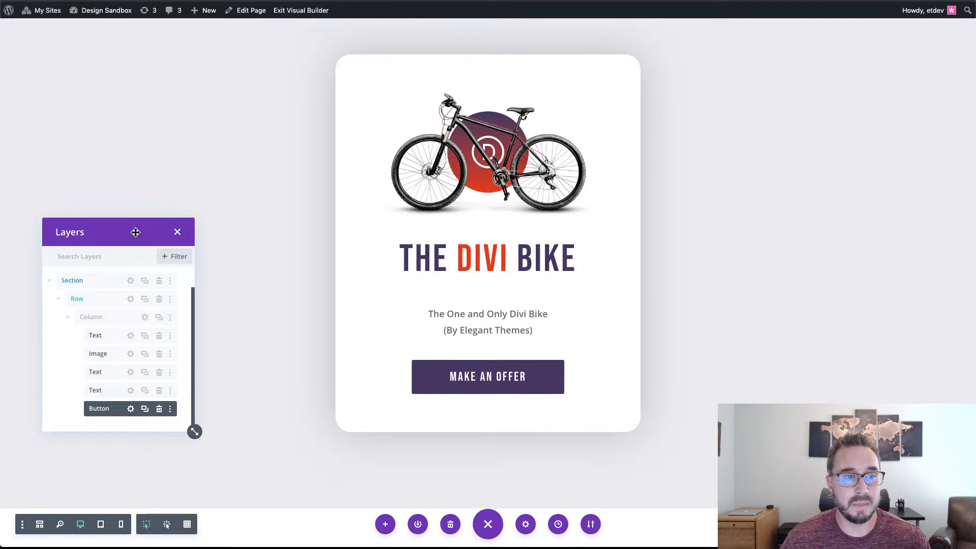
- Move the Layers window up and insert a Code module below the "Make an Offer" button
{"action": "left_click_drag", "start_coordinate": [135, 231], "coordinate": [184, 80]}
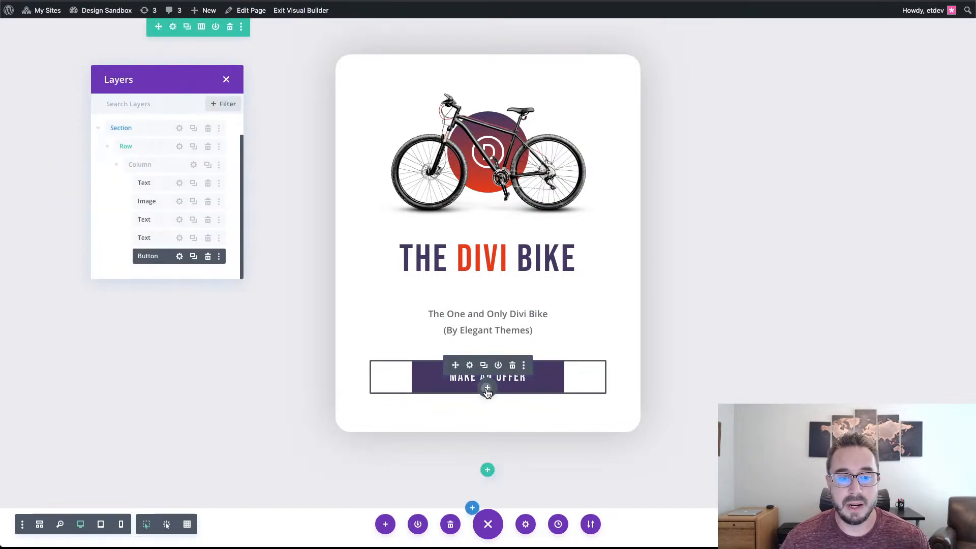
{"action": "left_click", "coordinate": [486, 389]}
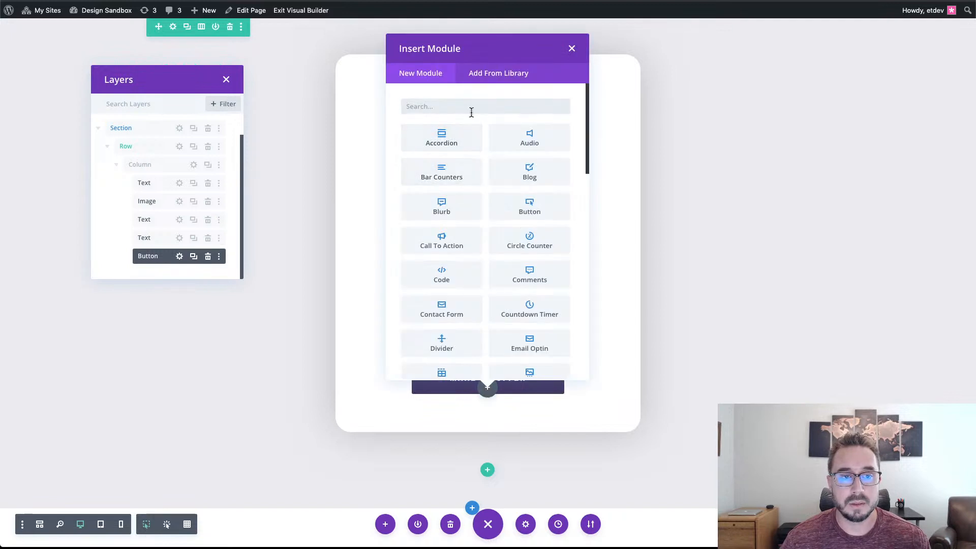
{"action": "type", "text": "code"}
{"action": "left_click", "coordinate": [441, 138]}
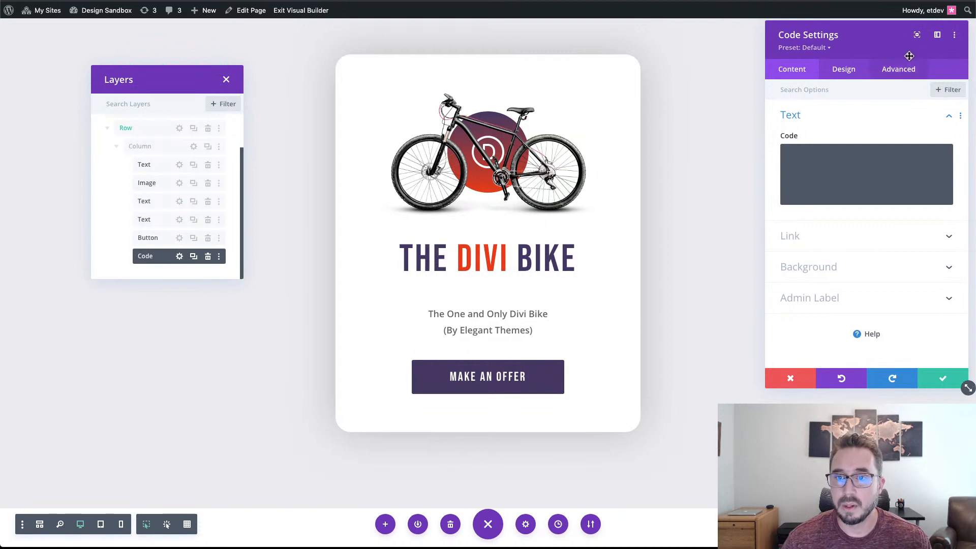
- Move and enlarge the Code Settings window over the card, and collapse the builder's page controls
{"action": "left_click_drag", "start_coordinate": [892, 47], "coordinate": [390, 65]}
{"action": "left_click_drag", "start_coordinate": [461, 393], "coordinate": [714, 509]}
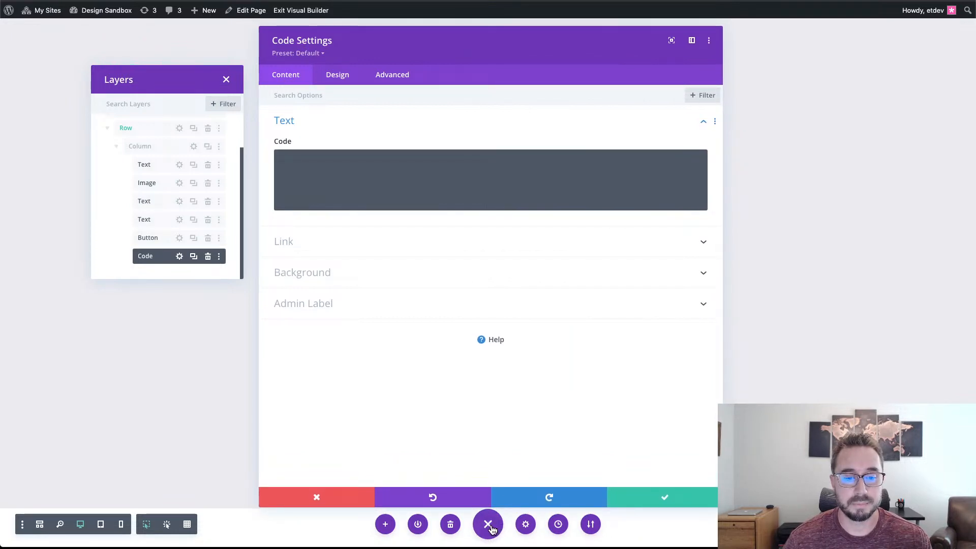
{"action": "left_click", "coordinate": [489, 525]}
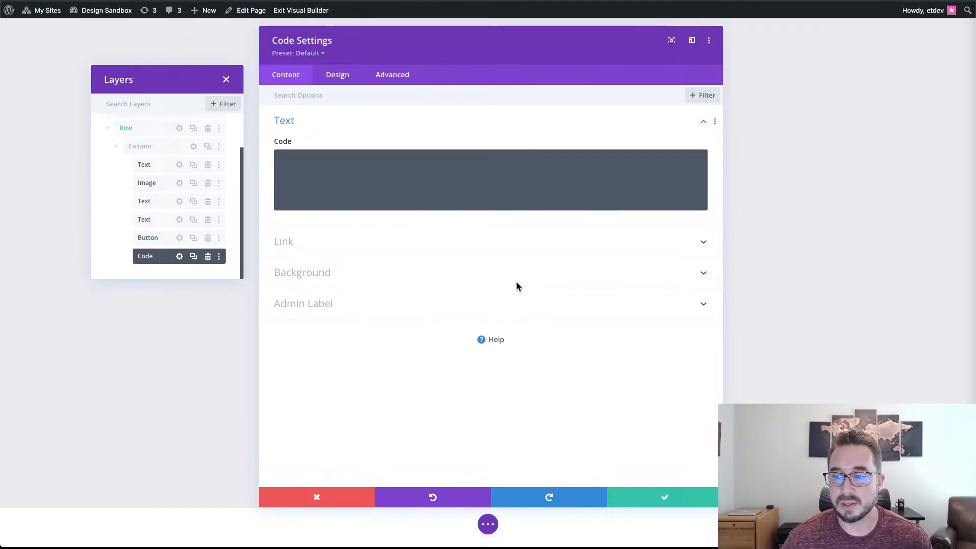
- Add a style element to the Code module with the 3D card CSS: 1000px perspective, preserve-3d, 100ms and 750ms transitions, and transform-3d rules
{"action": "left_click", "coordinate": [436, 194]}
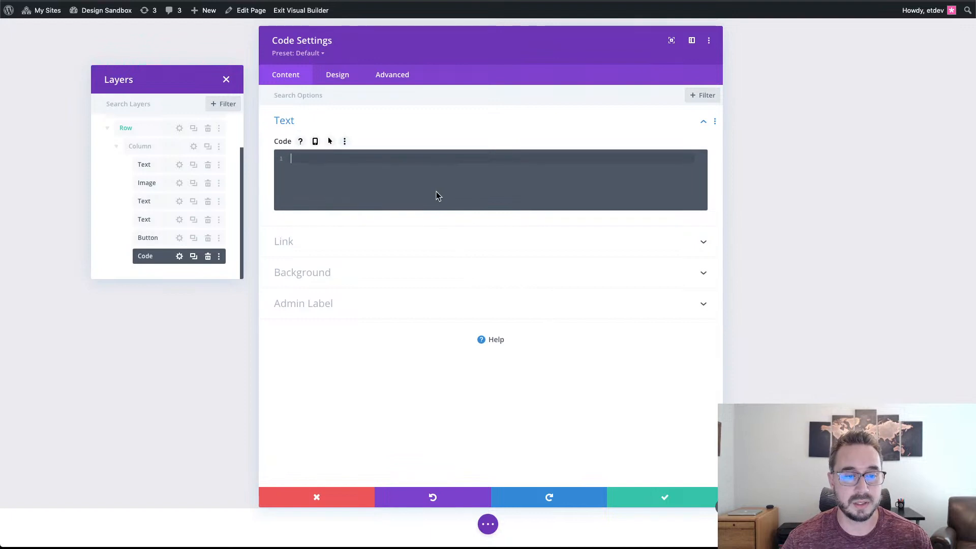
{"action": "type", "text": "<sty"}
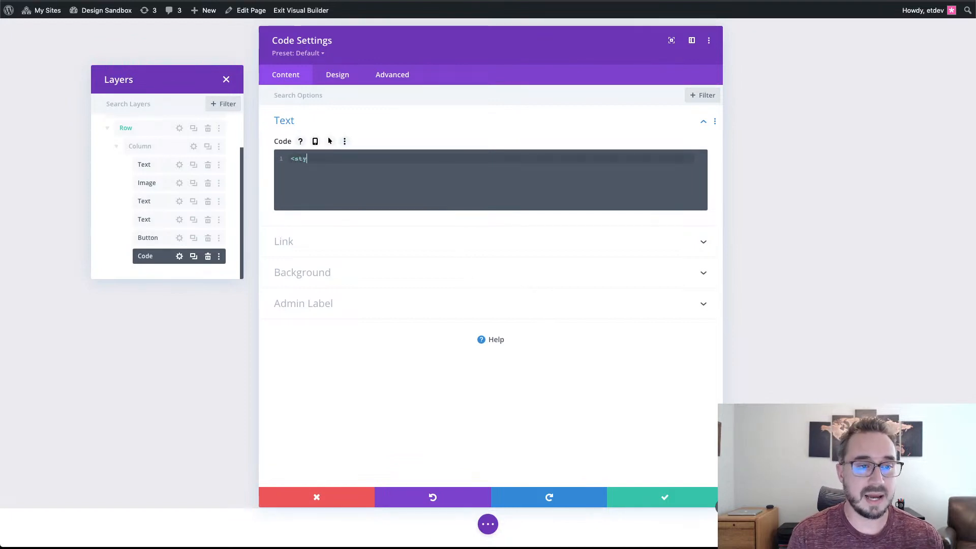
{"action": "type", "text": "le>"}
{"action": "key", "text": "Return"}
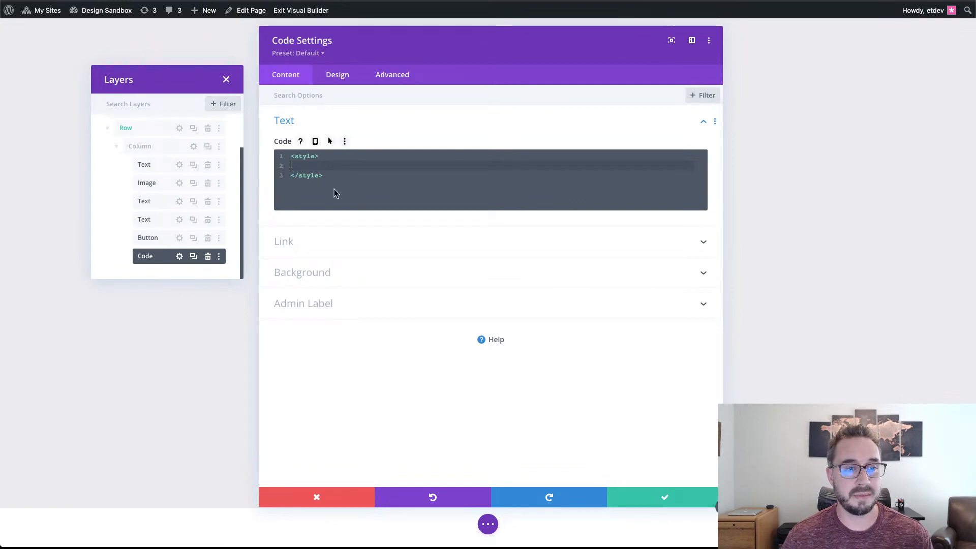
{"action": "type", "text": "/*add perspective to row for 3d perspective of child elements*/ .et-hover-container { perspective: 1000px; }  /*preserve-3d needed for 3d effect on card elements*/ .et-mousemove-card { transform-style: preserve-3d; transition: all 100ms linear !important; }  /*transition timing function and duration for card elements*/ .et-card-image, .et-popout-title, .et-card-info, .et-mousemove-card .et_pb_button_module_wrapper { transition: all 750ms ease-out !important; }  /*transform styles for card elements*/ .et-card-image.transform-3d { transform: translateZ(150px) rotateZ(10deg) !important; } .et-card-heading.transform-3d { transform: translateZ(150px) !important; } .et-card-info.transform-3d { transform: translateZ(50px) !important; } .et-mousemove-card .et_pb_button_module_wrapper.transform-3d { transform: translateZ(150px) rotateX(20deg) !important; }"}
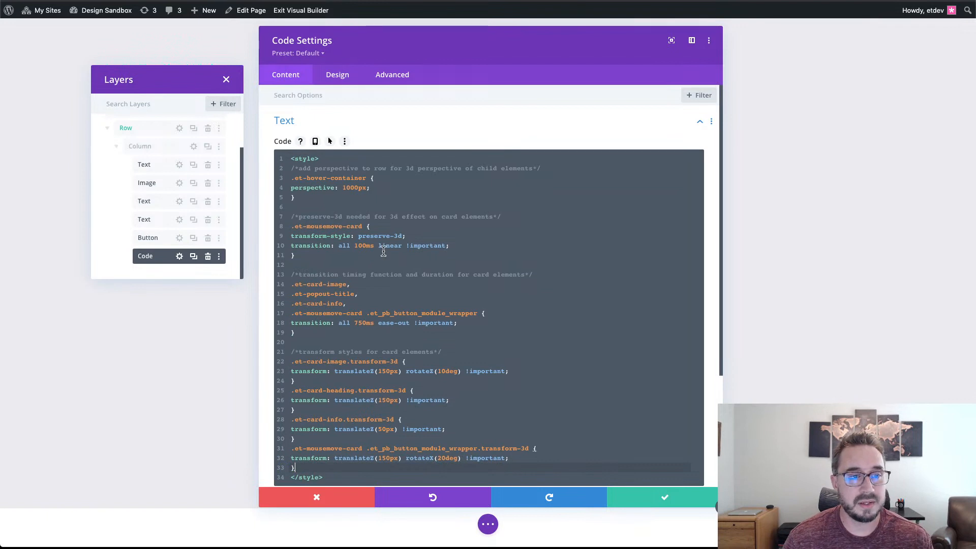
{"action": "scroll", "coordinate": [381, 257], "scroll_direction": "down", "scroll_amount": 1}
{"action": "scroll", "coordinate": [383, 253], "scroll_direction": "up", "scroll_amount": 1}
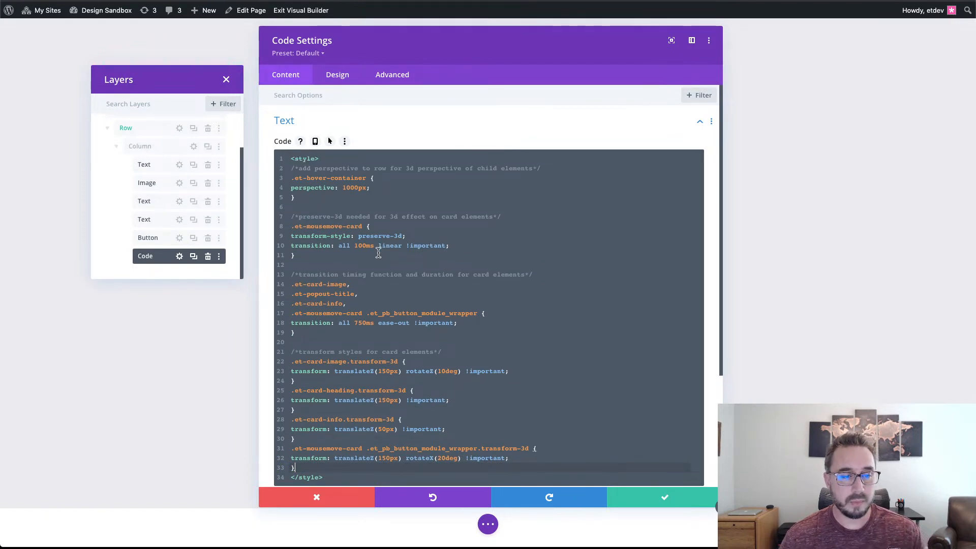
{"action": "scroll", "coordinate": [378, 252], "scroll_direction": "down", "scroll_amount": 1}
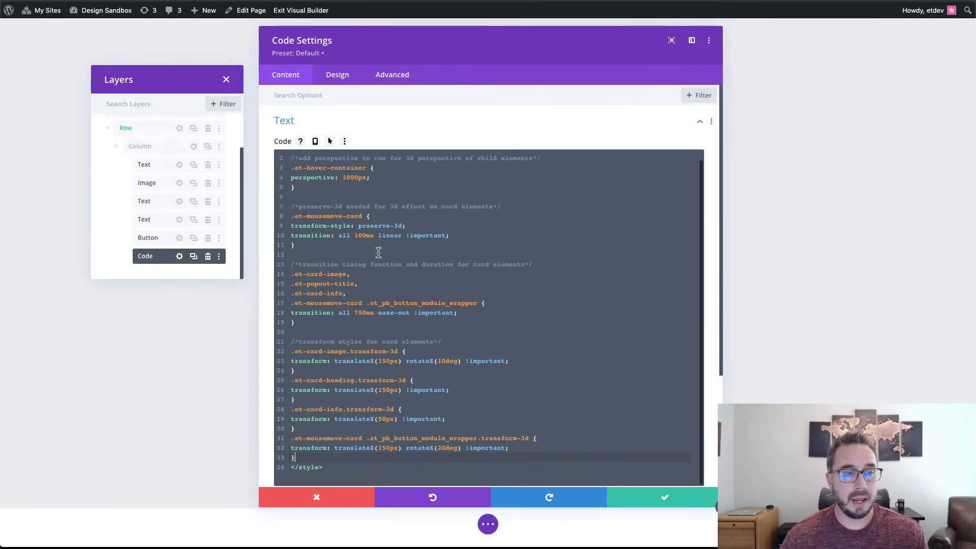
- Add opening and closing script tags on separate lines below the style element, leaving a blank line above them
{"action": "left_click", "coordinate": [323, 467]}
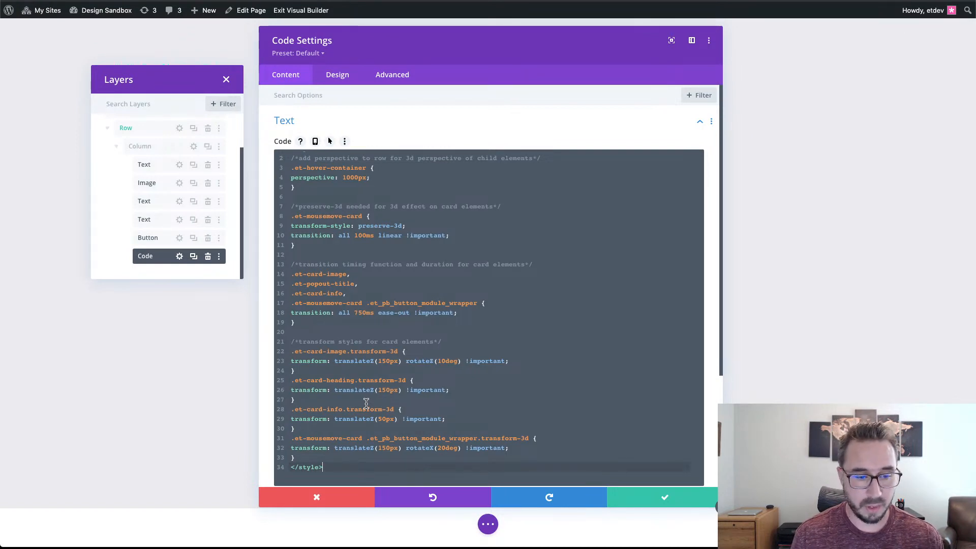
{"action": "key", "text": "Return"}
{"action": "key", "text": "Return"}
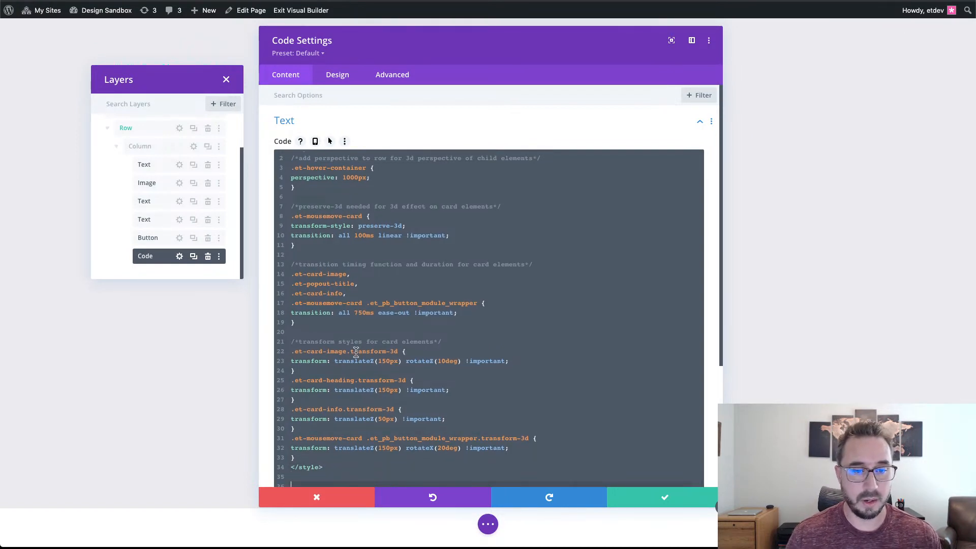
{"action": "scroll", "coordinate": [355, 352], "scroll_direction": "down", "scroll_amount": 4}
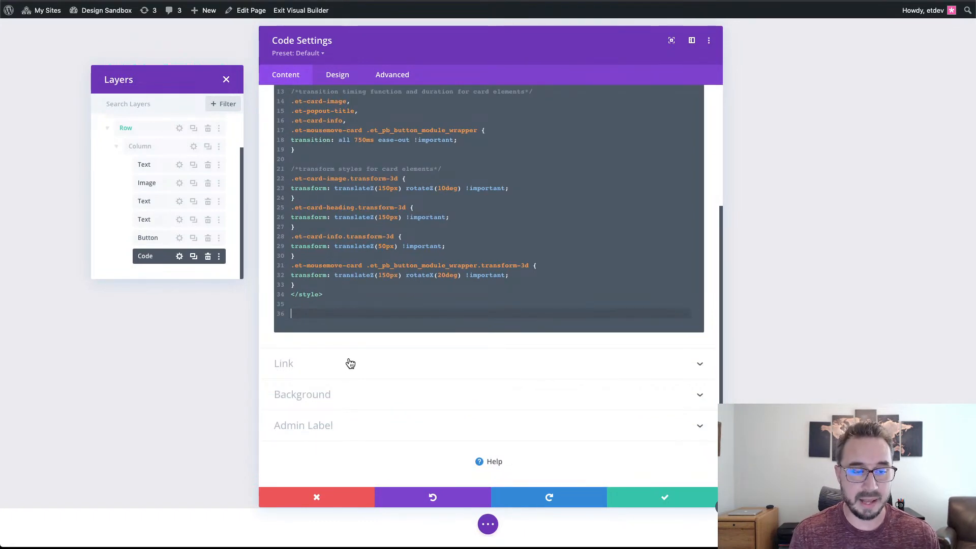
{"action": "type", "text": "<"}
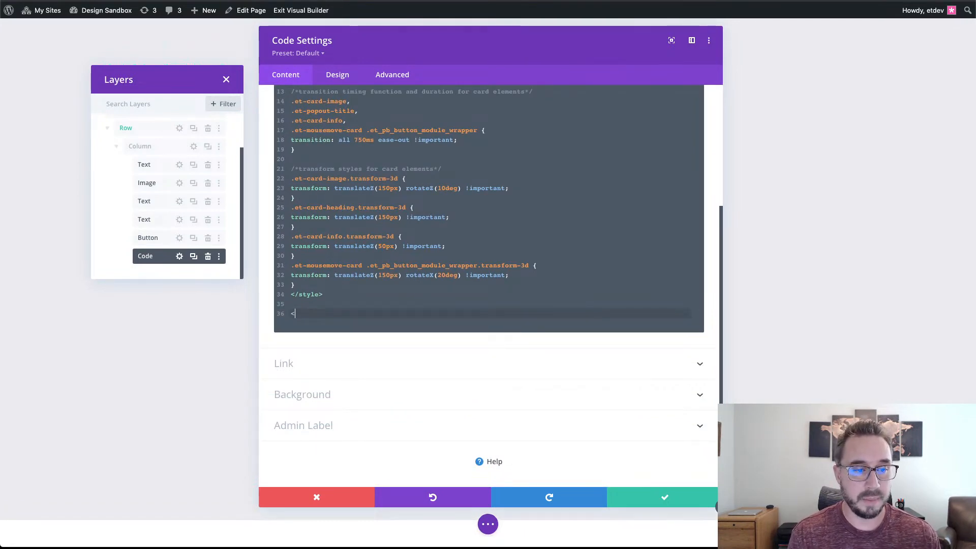
{"action": "type", "text": "s"}
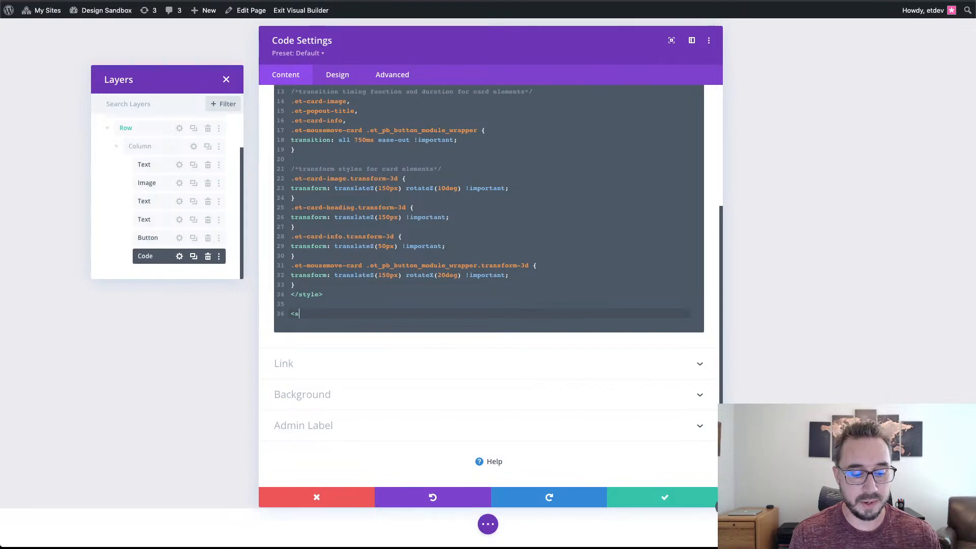
{"action": "type", "text": "cript></script>"}
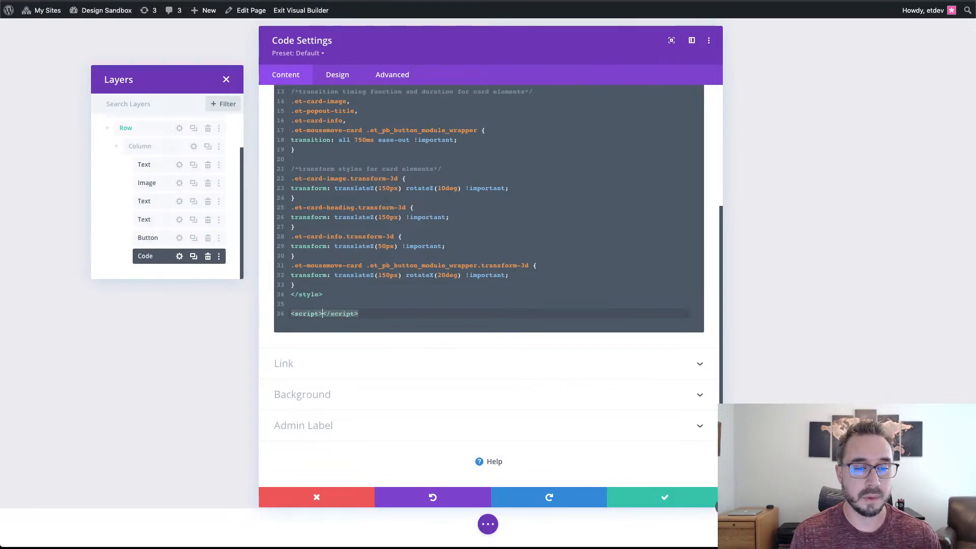
{"action": "key", "text": "Return"}
{"action": "key", "text": "Return"}
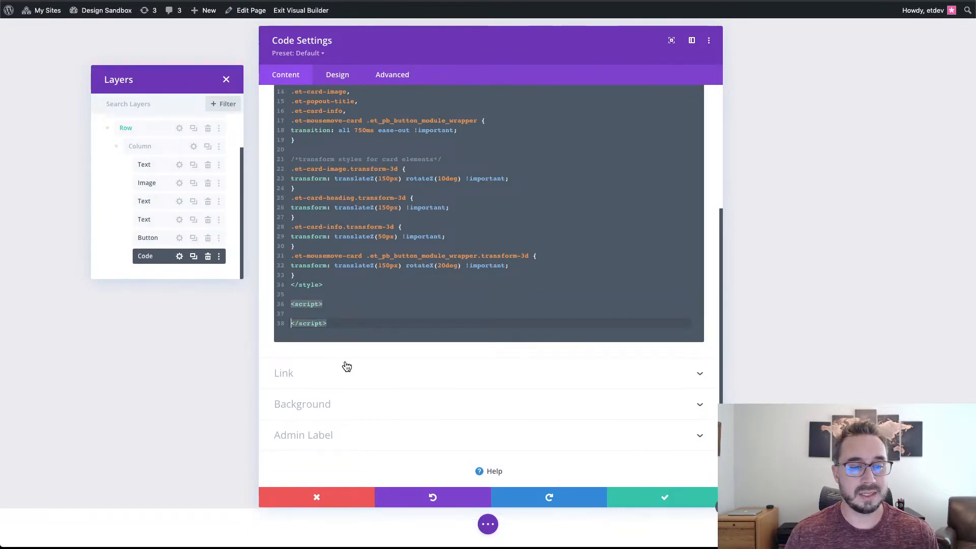
- Paste the jQuery between the script tags: mousemove card rotation, transform-3d class toggling on hover, and a 0deg rotation reset on mouseleave
{"action": "left_click", "coordinate": [311, 313]}
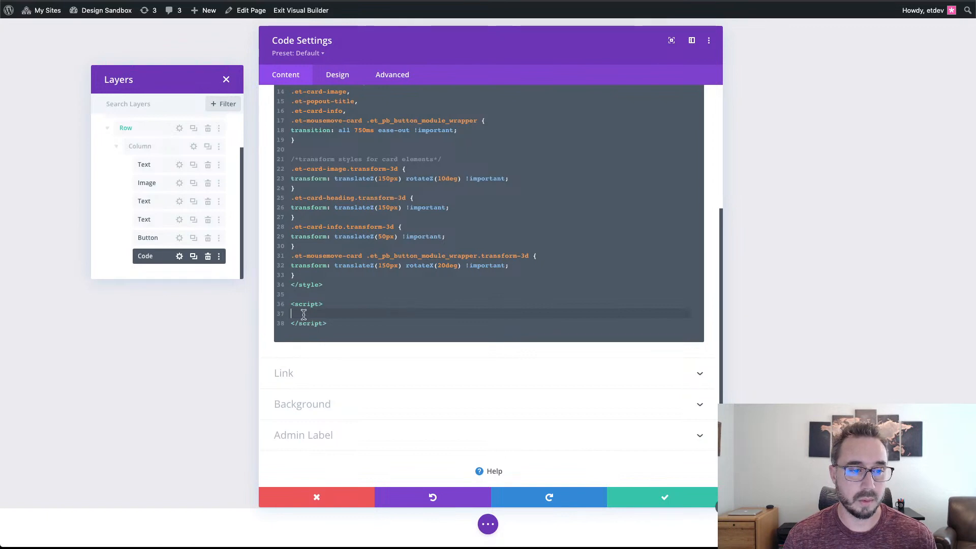
{"action": "key", "text": "ctrl+v"}
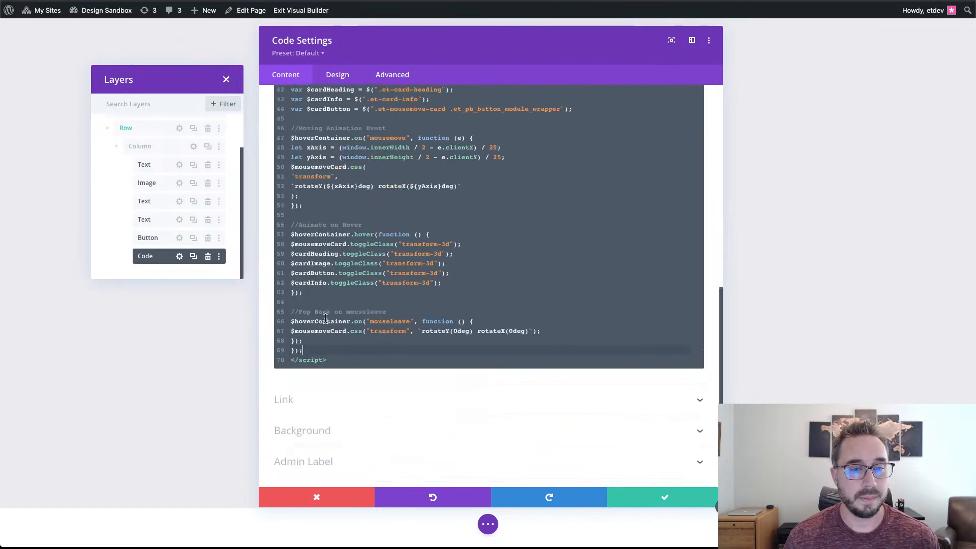
{"action": "scroll", "coordinate": [325, 318], "scroll_direction": "up", "scroll_amount": 2}
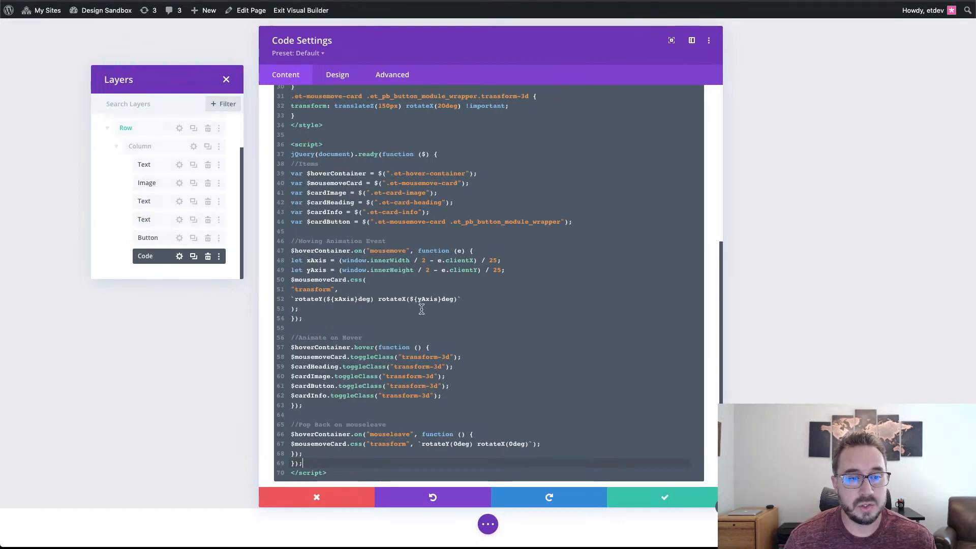
{"action": "scroll", "coordinate": [421, 309], "scroll_direction": "down", "scroll_amount": 2}
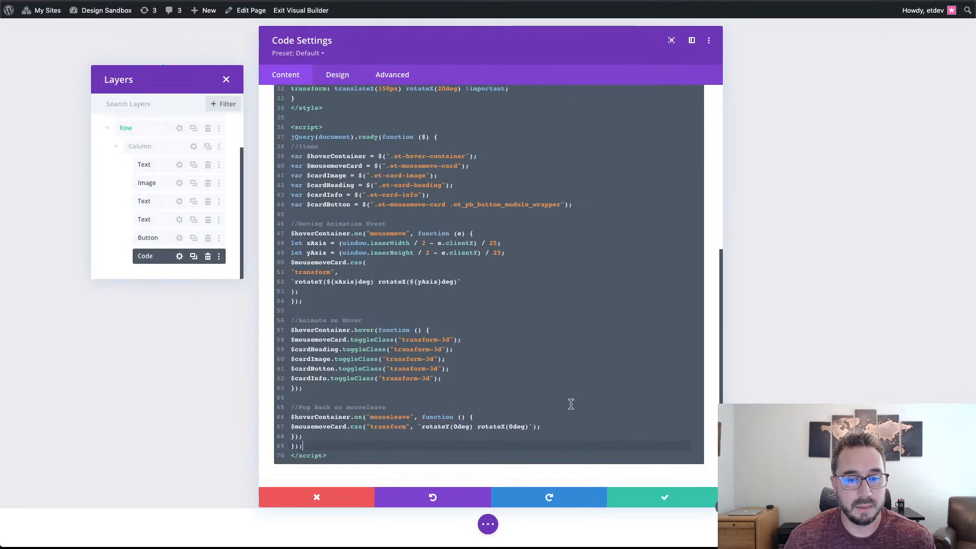
{"action": "scroll", "coordinate": [606, 485], "scroll_direction": "down", "scroll_amount": 1}
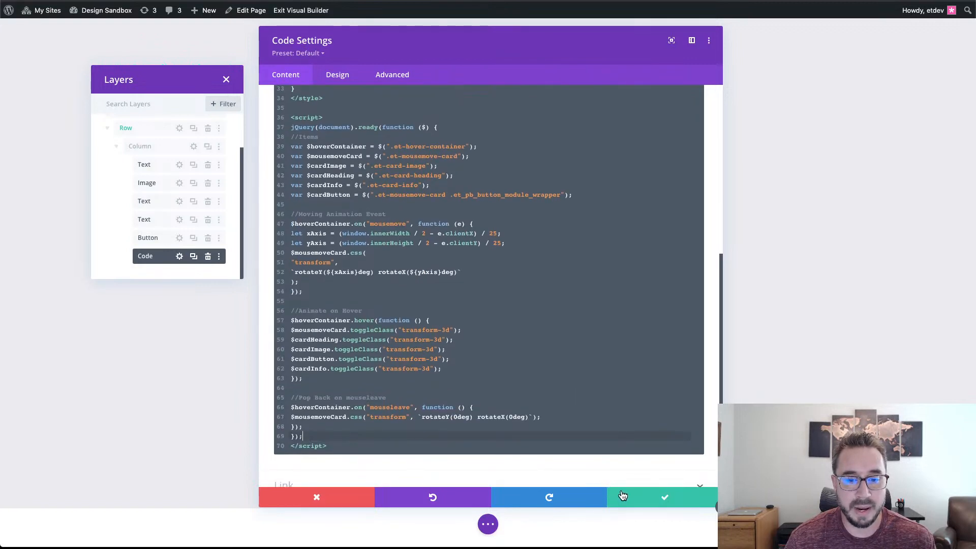
- Save the Code module's settings and reload the live page to test the card's effect
{"action": "left_click", "coordinate": [623, 501]}
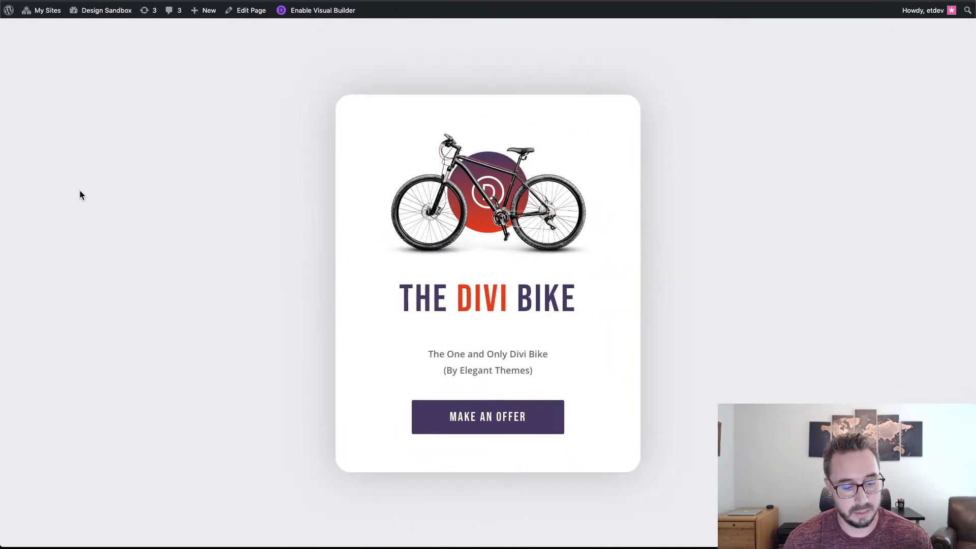
{"action": "key", "text": "super+r"}
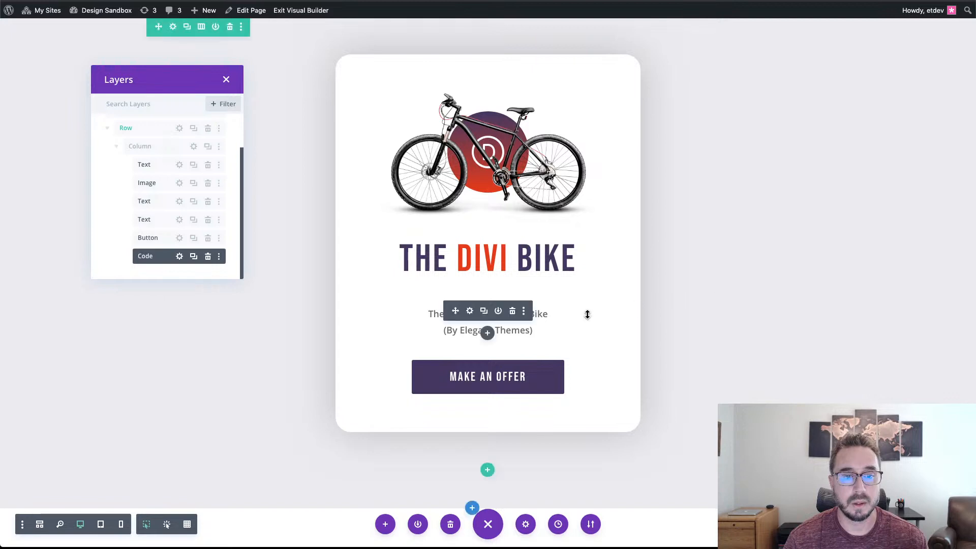
- Open the Code module's settings and collapse the builder's expanded page controls
{"action": "left_click", "coordinate": [181, 258]}
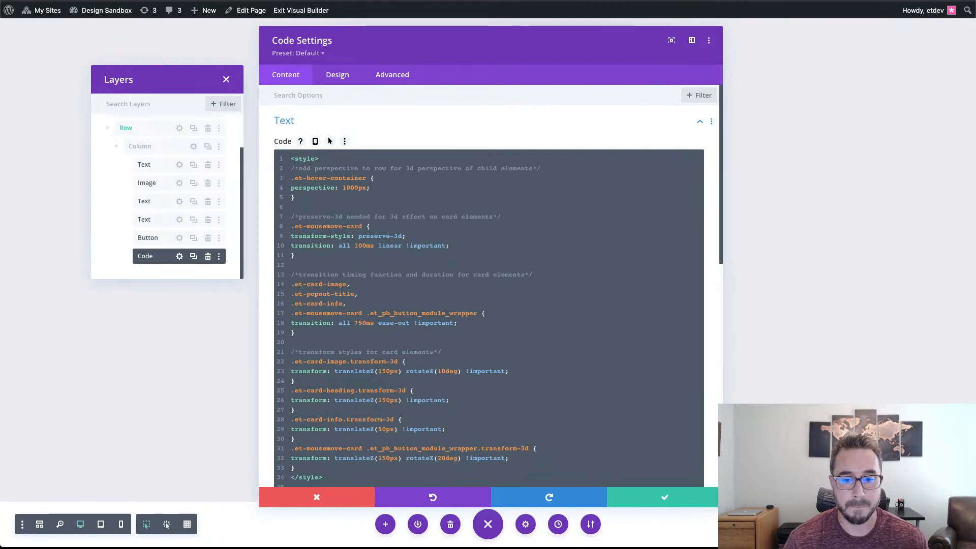
{"action": "left_click", "coordinate": [488, 525]}
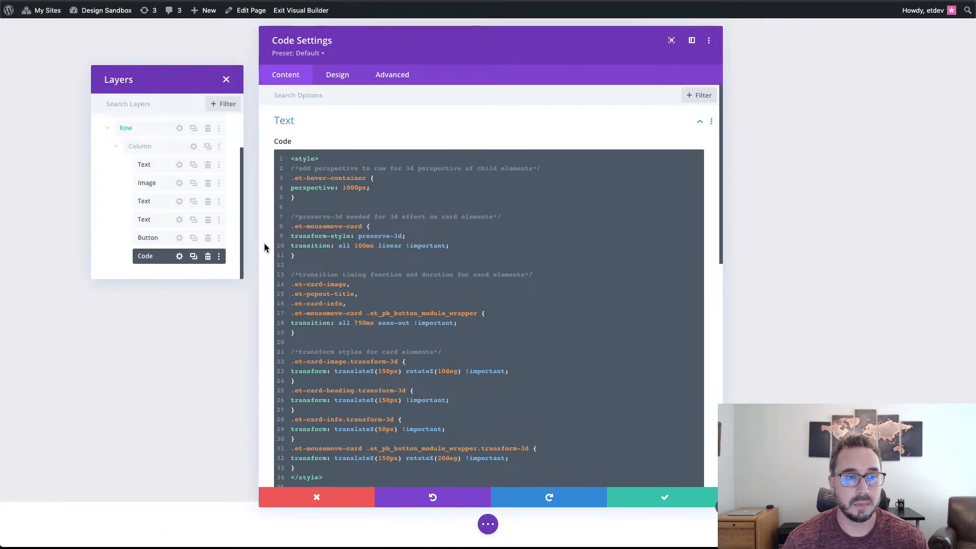
{"action": "left_click", "coordinate": [663, 500]}
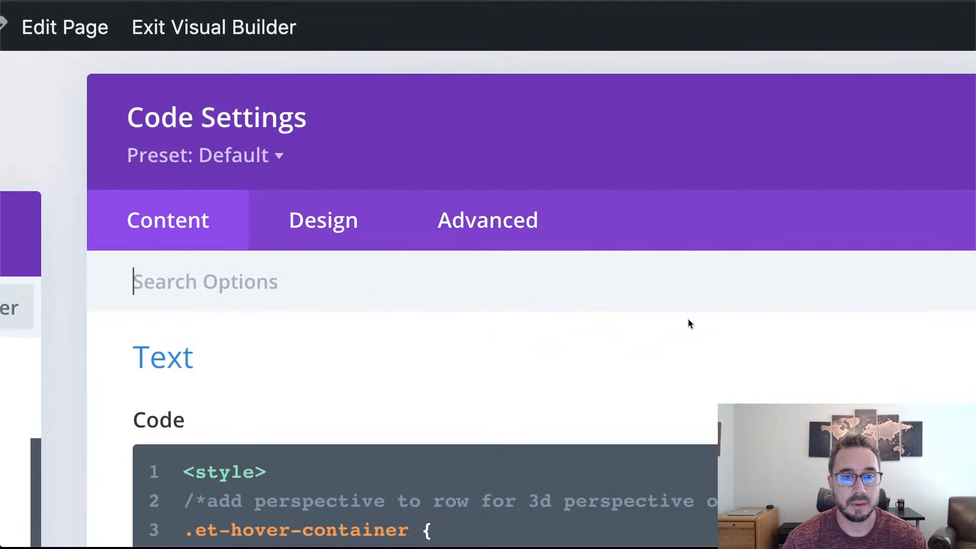
- Look through the Code module's CSS rules and the start of the jQuery script
{"action": "scroll", "coordinate": [470, 120], "scroll_direction": "down", "scroll_amount": 2}
{"action": "scroll", "coordinate": [470, 120], "scroll_direction": "up", "scroll_amount": 2}
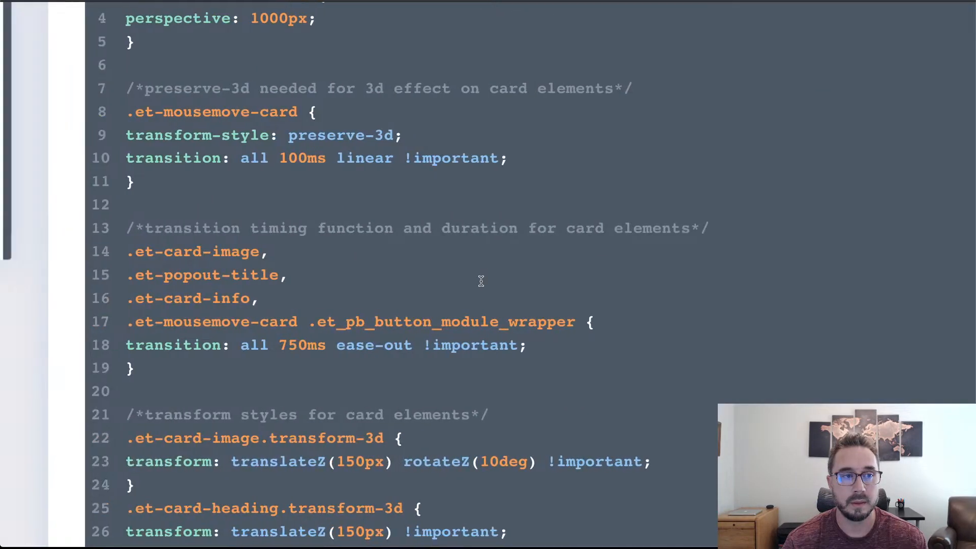
{"action": "scroll", "coordinate": [480, 281], "scroll_direction": "up", "scroll_amount": 1}
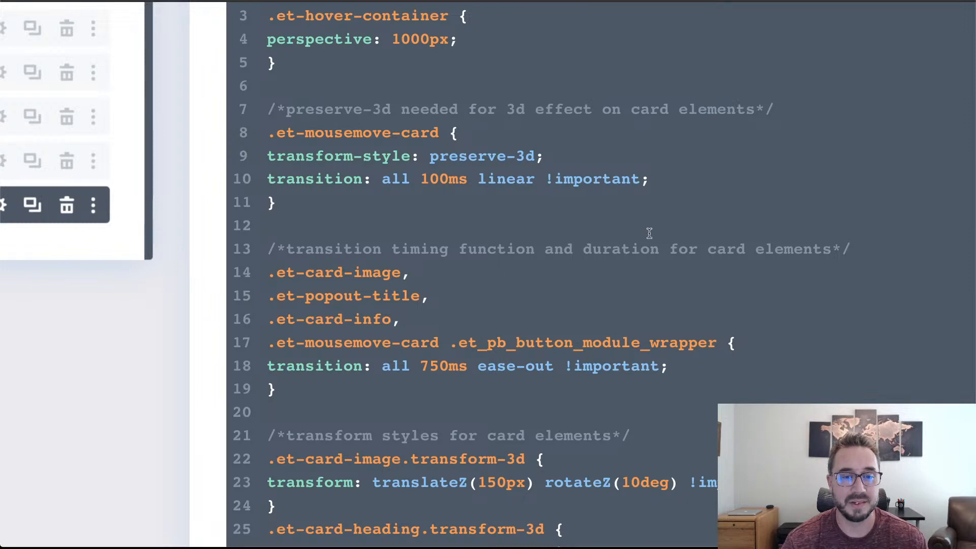
{"action": "left_click", "coordinate": [564, 234]}
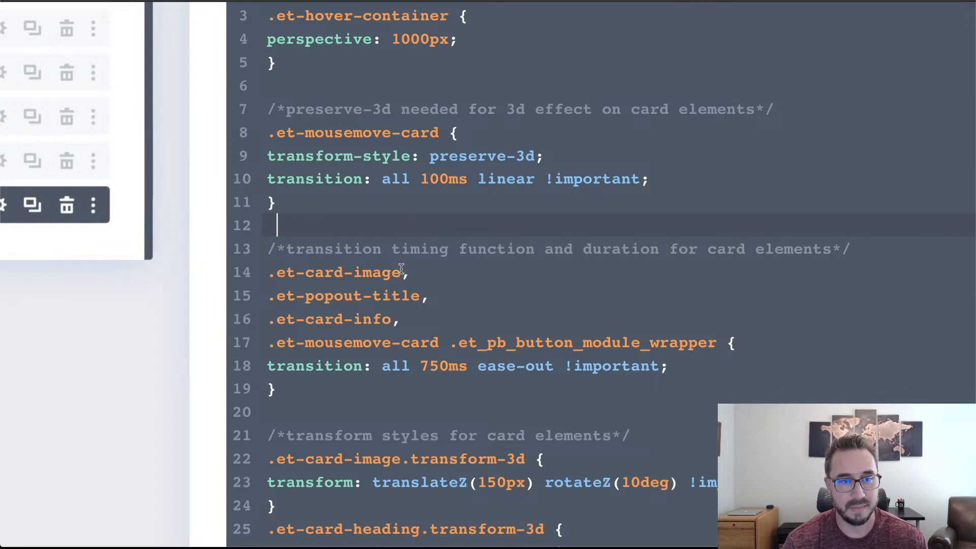
{"action": "scroll", "coordinate": [661, 179], "scroll_direction": "down", "scroll_amount": 1}
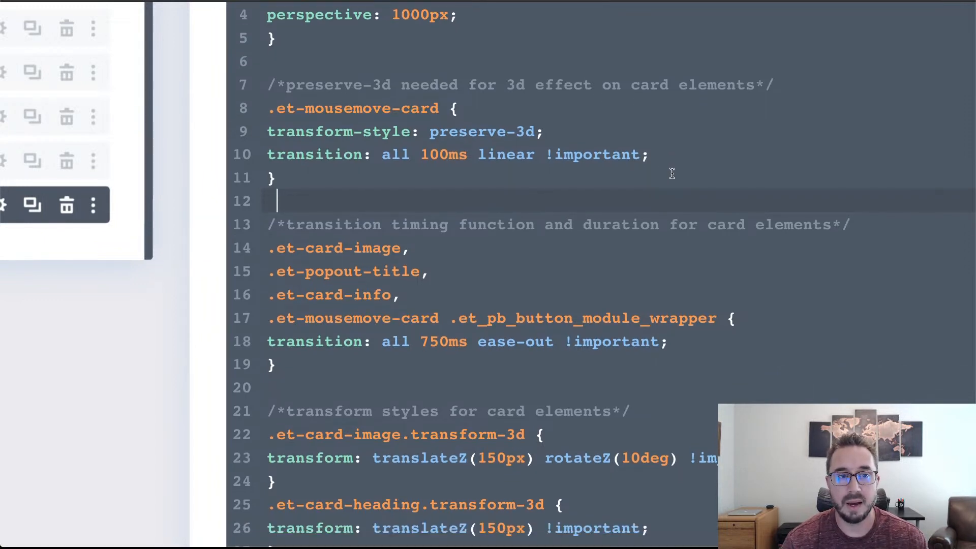
{"action": "scroll", "coordinate": [672, 173], "scroll_direction": "down", "scroll_amount": 15}
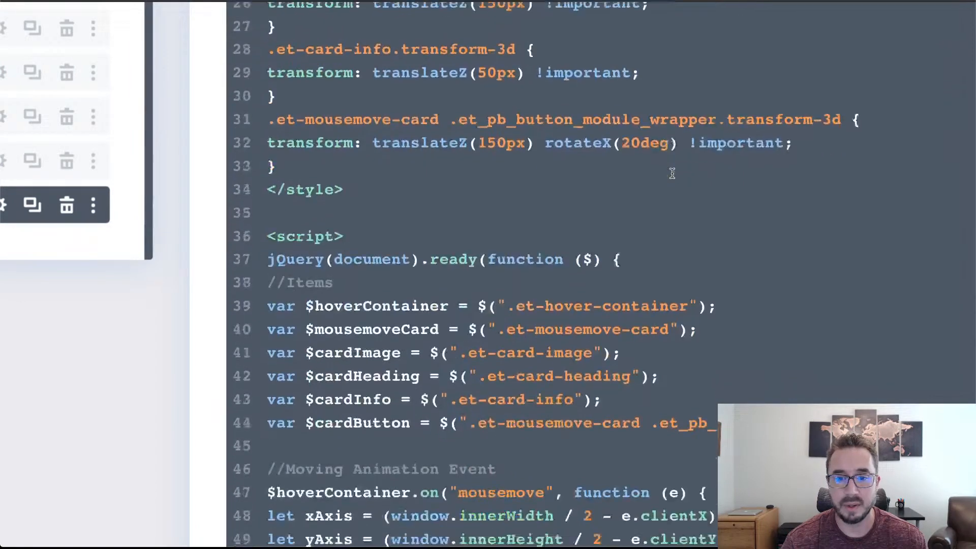
{"action": "scroll", "coordinate": [672, 173], "scroll_direction": "up", "scroll_amount": 1}
{"action": "scroll", "coordinate": [671, 173], "scroll_direction": "up", "scroll_amount": 15}
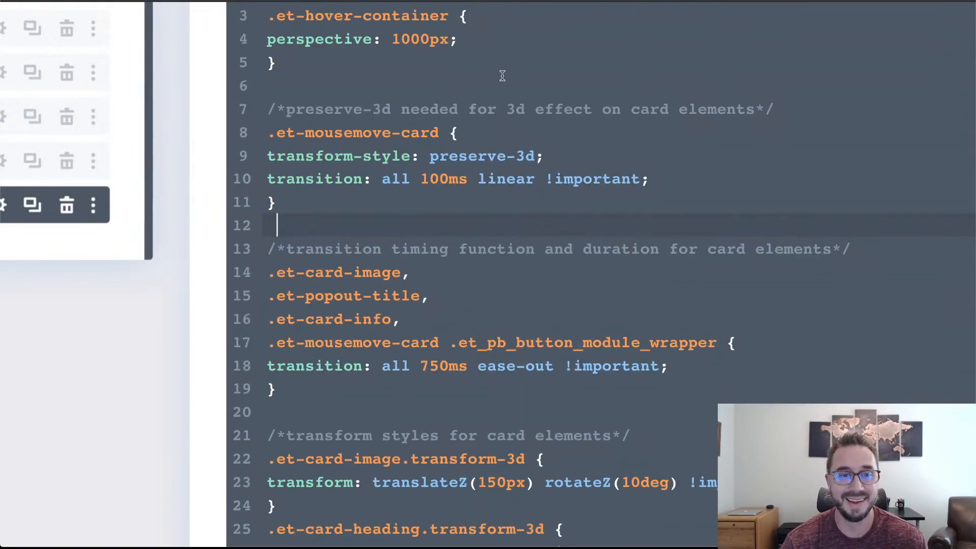
{"action": "left_click", "coordinate": [429, 108]}
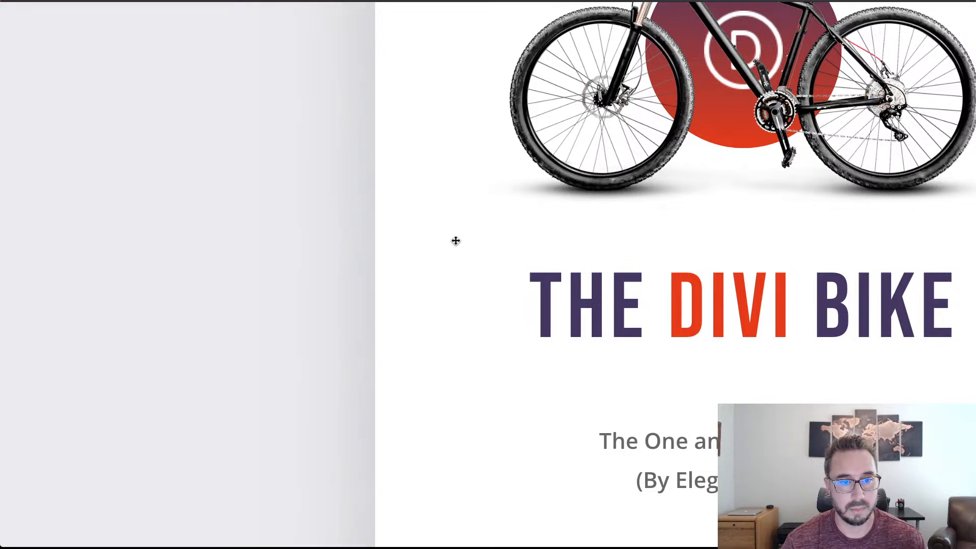
- Duplicate the browser tab that holds the Divi Bike card page
{"action": "scroll", "coordinate": [455, 240], "scroll_direction": "down", "scroll_amount": 2}
{"action": "scroll", "coordinate": [456, 241], "scroll_direction": "up", "scroll_amount": 2}
{"action": "scroll", "coordinate": [455, 241], "scroll_direction": "down", "scroll_amount": 2}
{"action": "scroll", "coordinate": [455, 241], "scroll_direction": "up", "scroll_amount": 2}
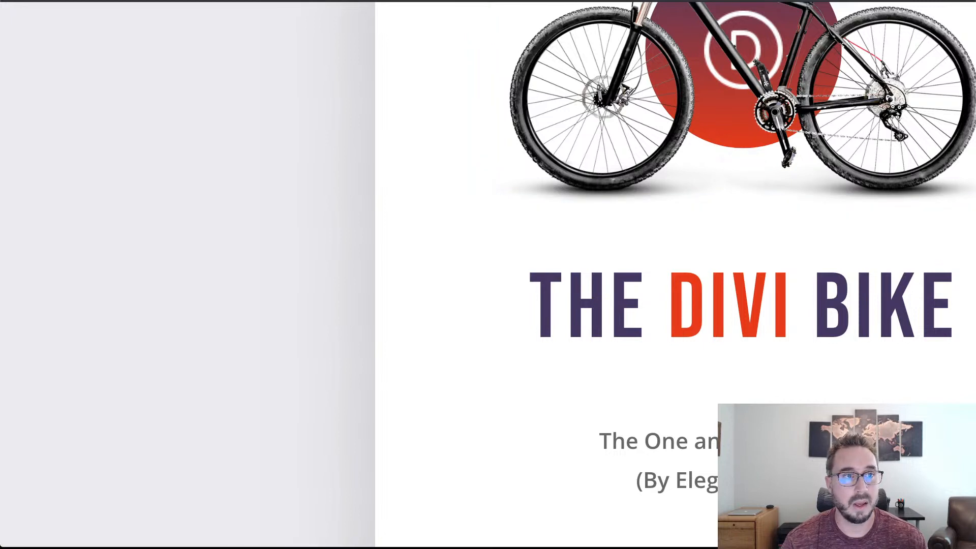
{"action": "right_click", "coordinate": [217, 1]}
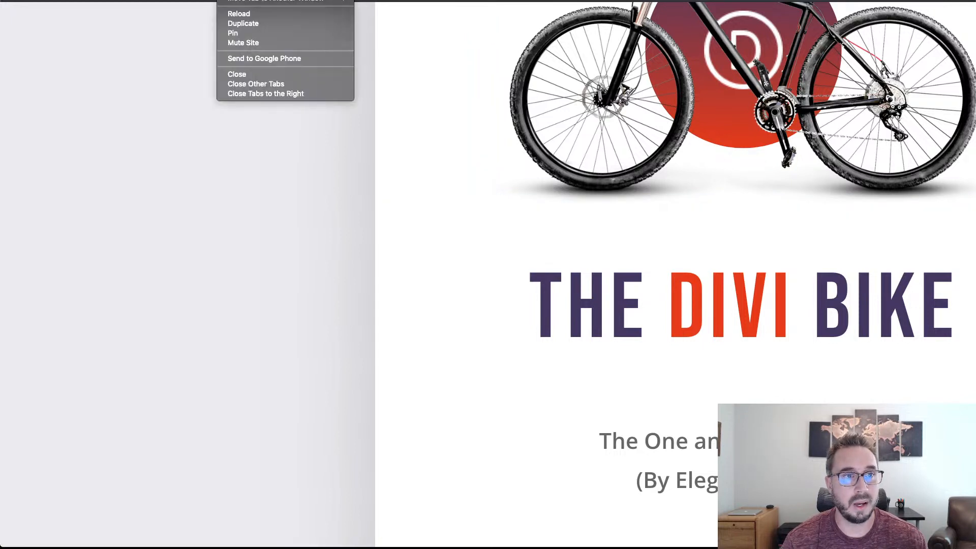
{"action": "left_click", "coordinate": [269, 26]}
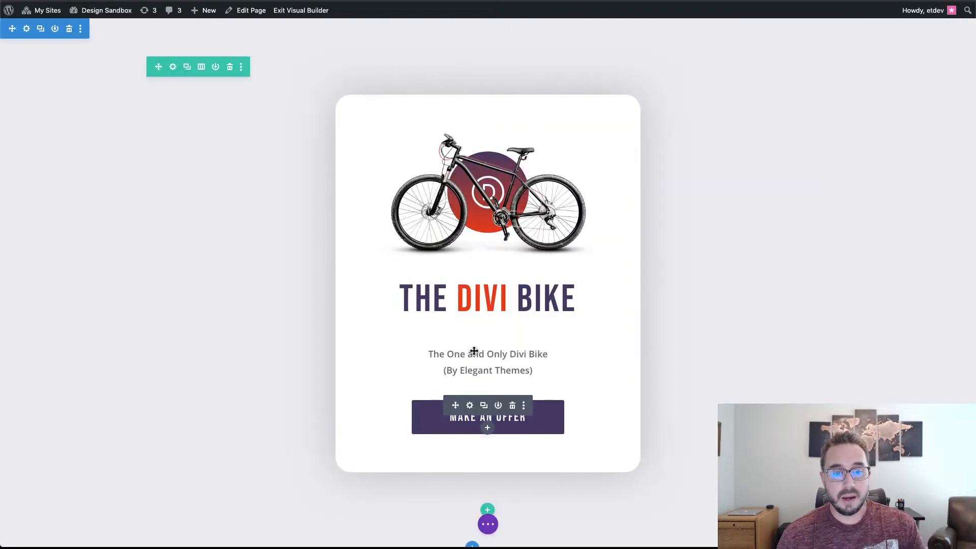
- Reopen the Code module's settings and examine the perspective declaration in the .et-hover-container rule
{"action": "left_click", "coordinate": [470, 440]}
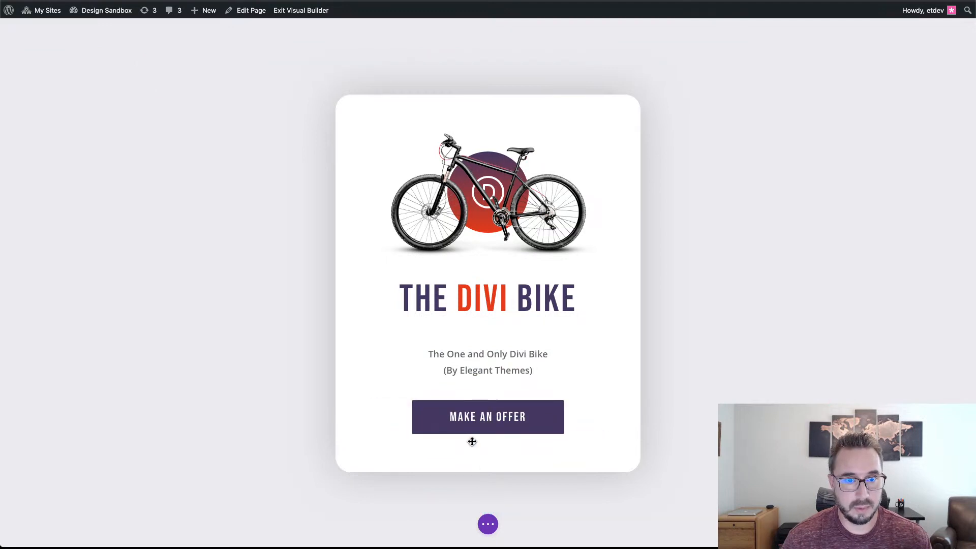
{"action": "scroll", "coordinate": [466, 343], "scroll_direction": "down", "scroll_amount": 1}
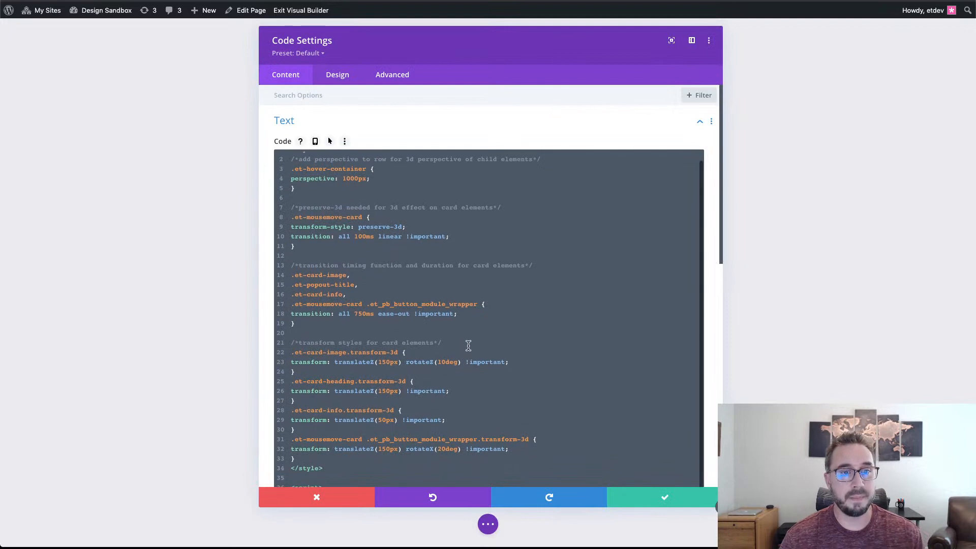
{"action": "scroll", "coordinate": [464, 340], "scroll_direction": "up", "scroll_amount": 1}
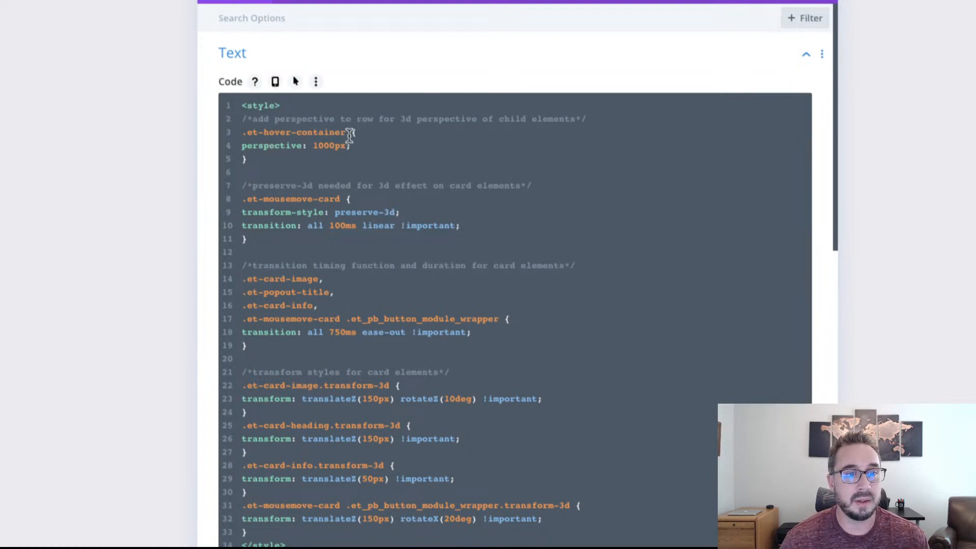
{"action": "left_click", "coordinate": [355, 146]}
{"action": "left_click_drag", "start_coordinate": [352, 146], "coordinate": [242, 146]}
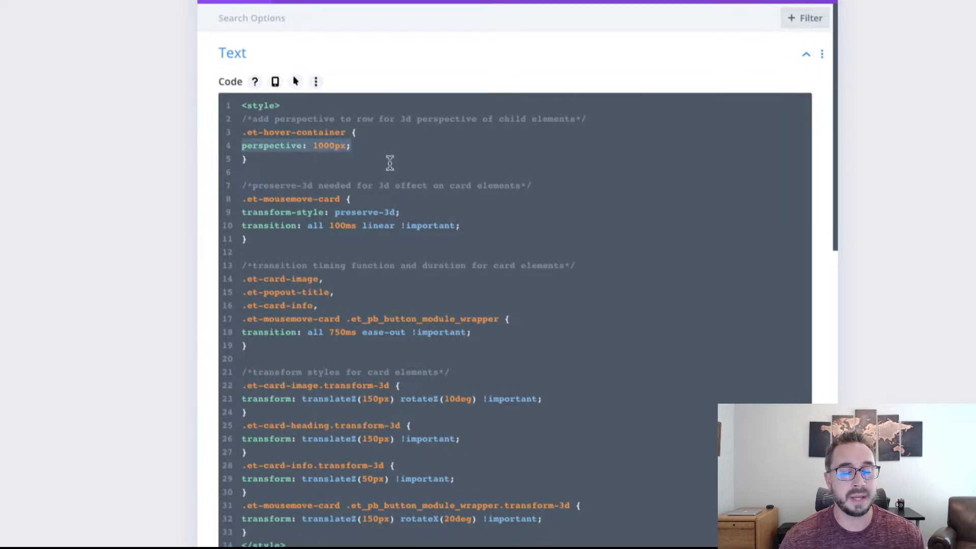
{"action": "left_click", "coordinate": [381, 151]}
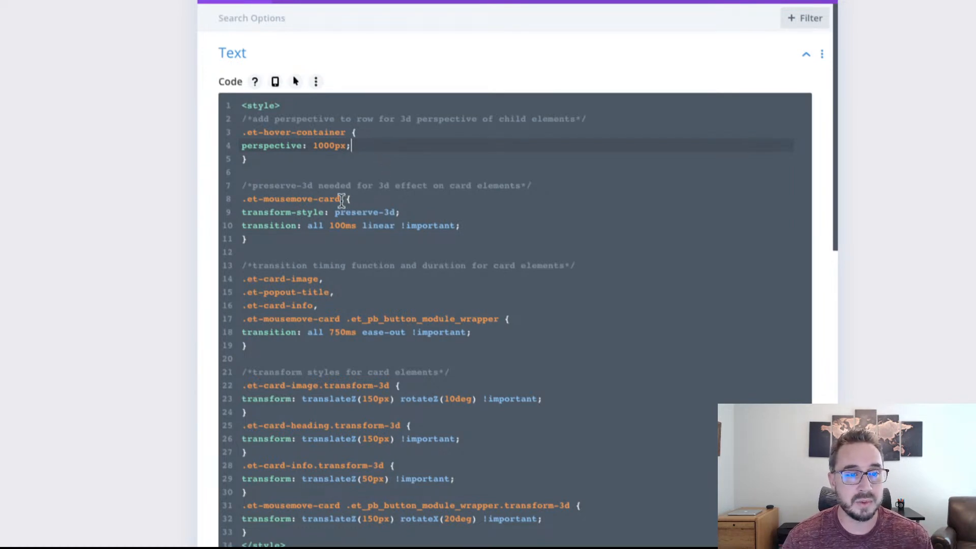
- Highlight the .et-mousemove-card selector and its transform-style: preserve-3d declaration to examine the card's 3D rule
{"action": "left_click", "coordinate": [342, 200]}
{"action": "left_click_drag", "start_coordinate": [341, 200], "coordinate": [239, 200]}
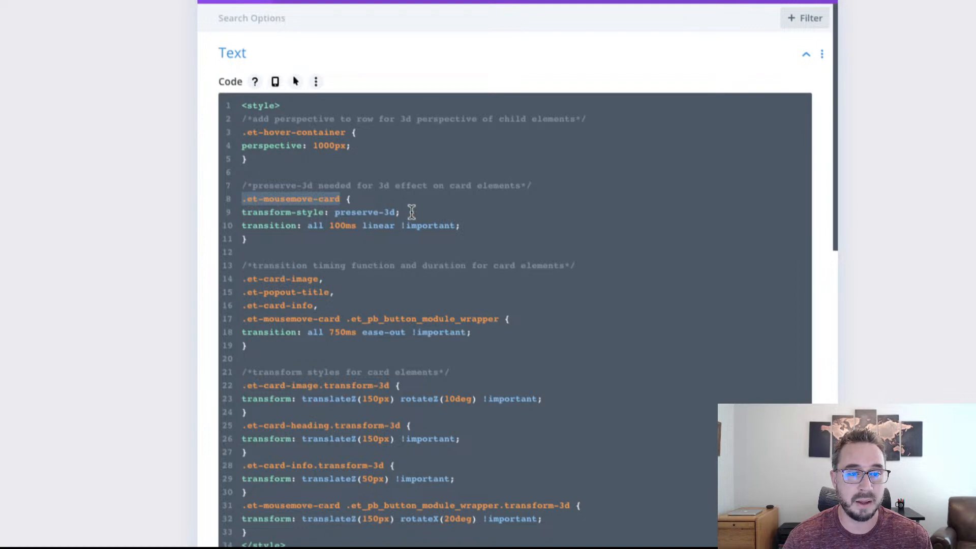
{"action": "left_click_drag", "start_coordinate": [401, 213], "coordinate": [239, 217]}
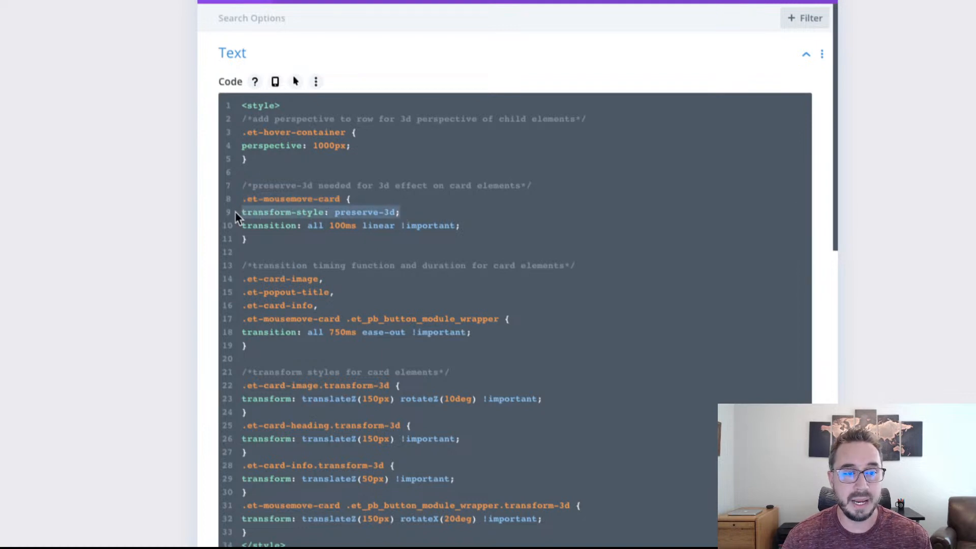
{"action": "left_click", "coordinate": [426, 213]}
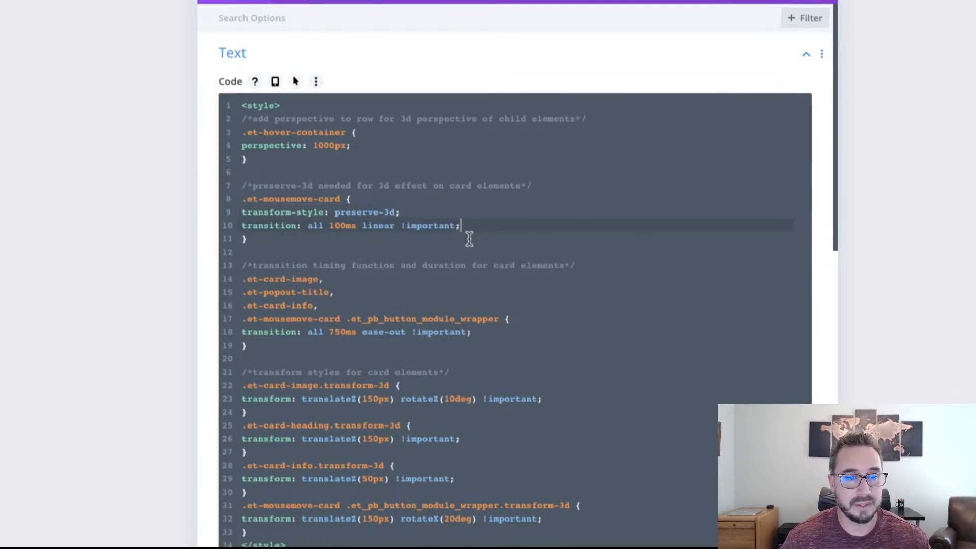
- Highlight the transition declaration shared by the card elements and its 750ms duration
{"action": "scroll", "coordinate": [473, 259], "scroll_direction": "down", "scroll_amount": 1}
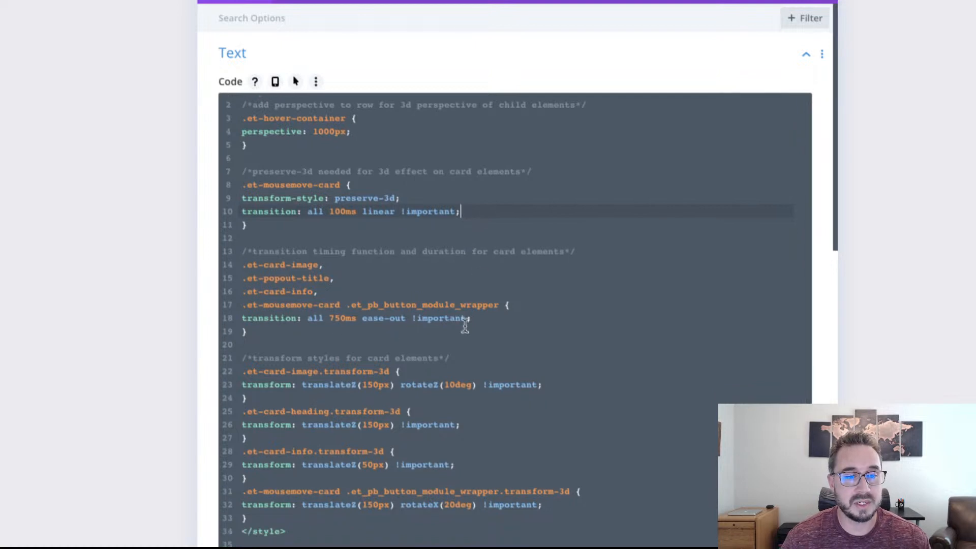
{"action": "left_click_drag", "start_coordinate": [472, 319], "coordinate": [243, 316]}
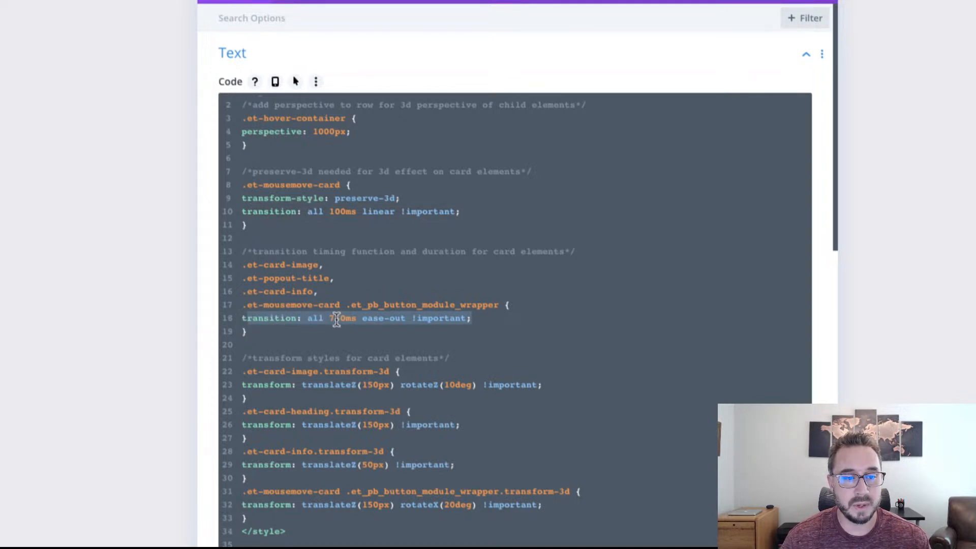
{"action": "double_click", "coordinate": [337, 320]}
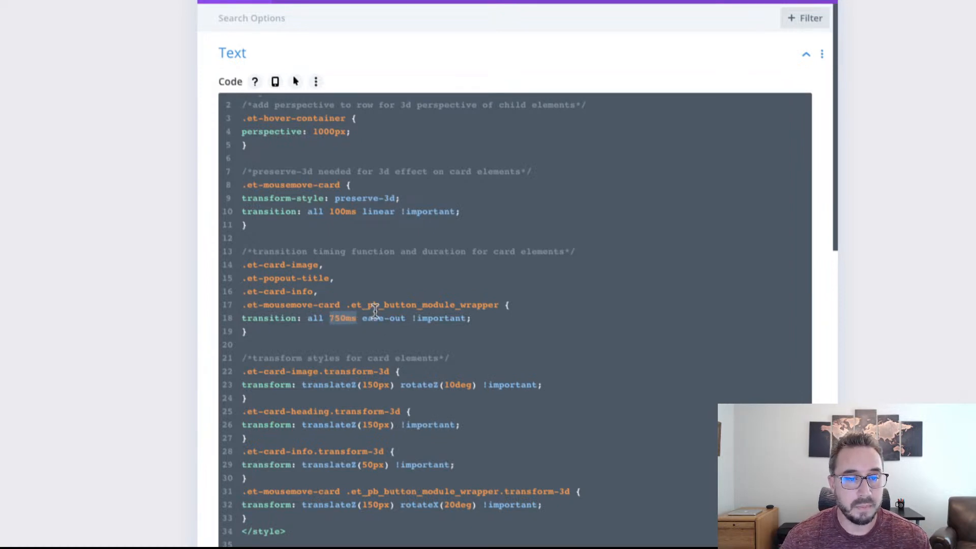
- Highlight the image, heading, info and button wrapper selectors in turn within the transform styles
{"action": "scroll", "coordinate": [374, 310], "scroll_direction": "down", "scroll_amount": 4}
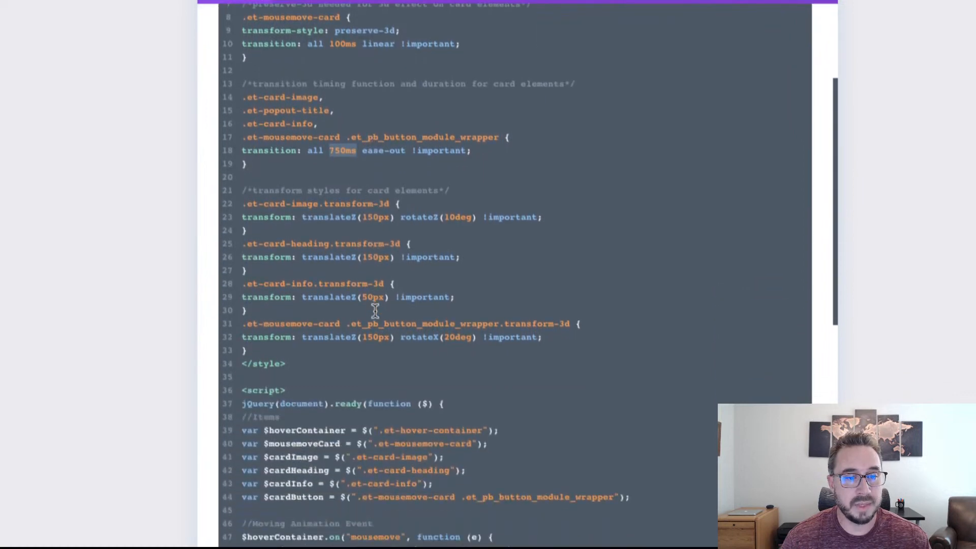
{"action": "left_click", "coordinate": [306, 350]}
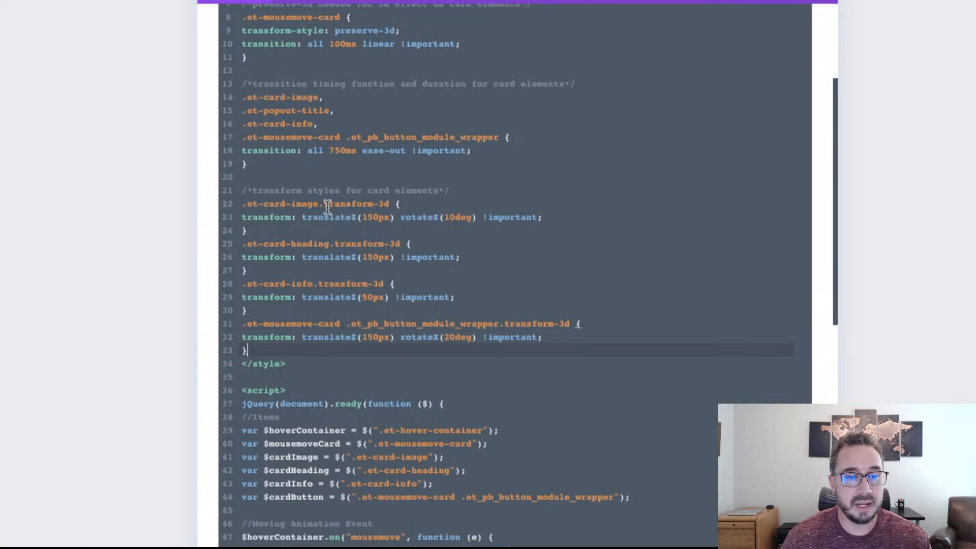
{"action": "left_click_drag", "start_coordinate": [320, 205], "coordinate": [241, 204]}
{"action": "left_click_drag", "start_coordinate": [331, 246], "coordinate": [241, 245]}
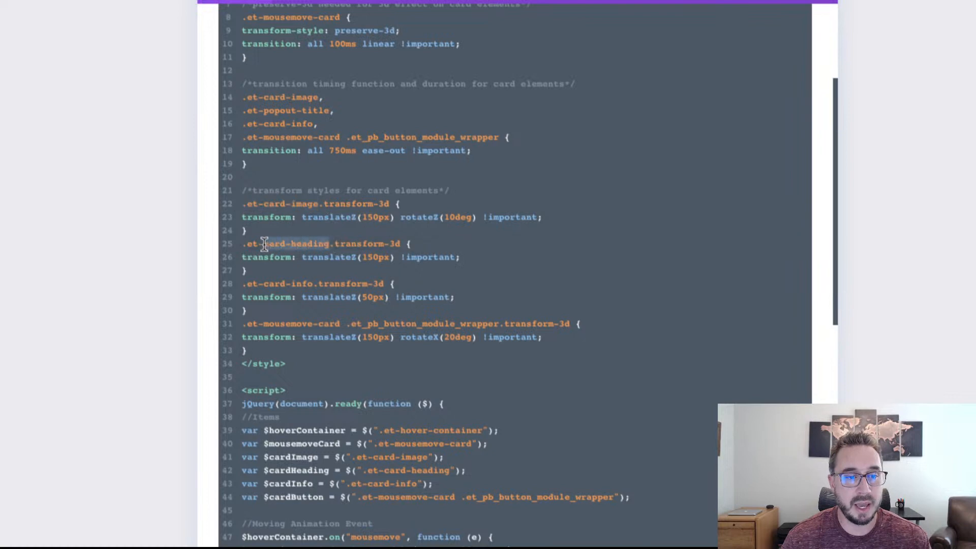
{"action": "left_click_drag", "start_coordinate": [312, 283], "coordinate": [237, 284]}
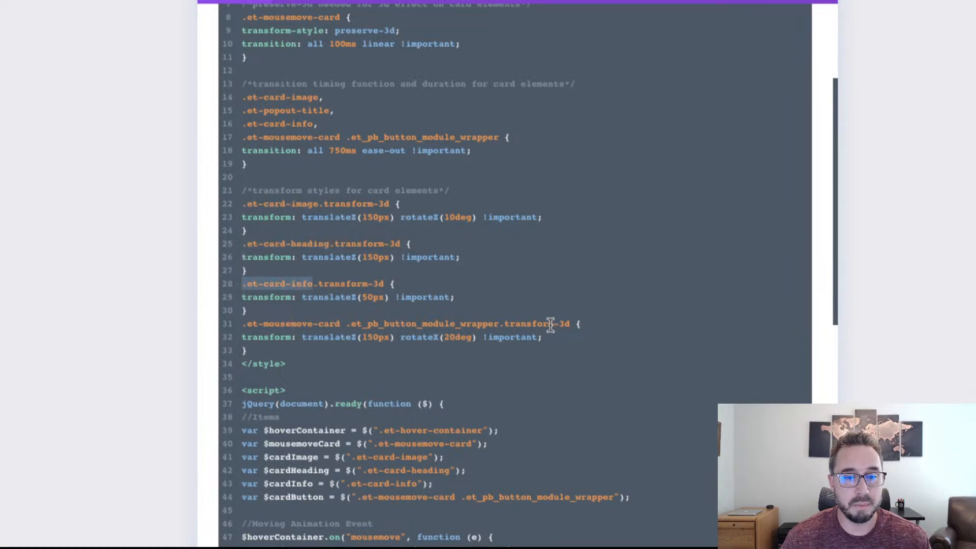
{"action": "left_click_drag", "start_coordinate": [498, 325], "coordinate": [242, 324]}
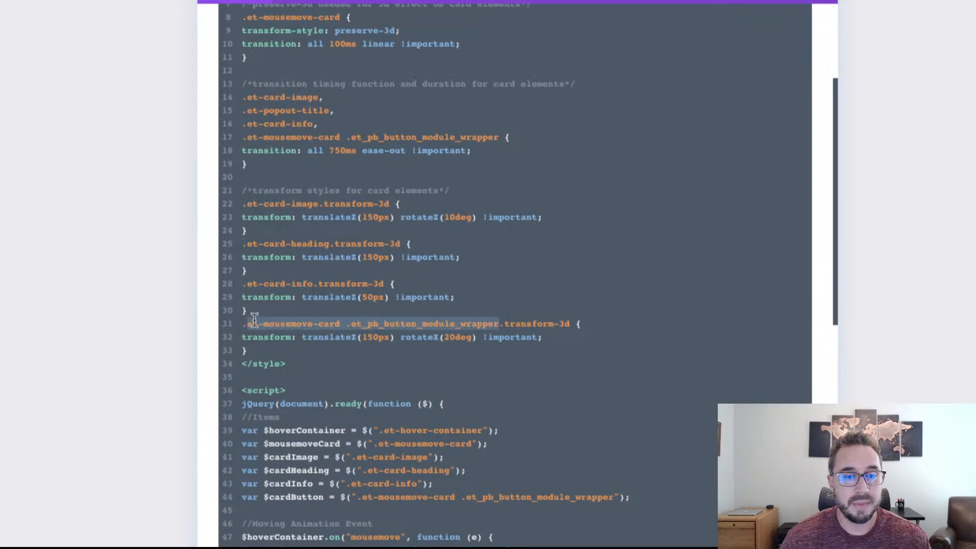
- Highlight the transform-3d class in the .et-card-image rule, followed by its translateZ(150px) and rotateZ(10deg) functions
{"action": "left_click", "coordinate": [348, 204]}
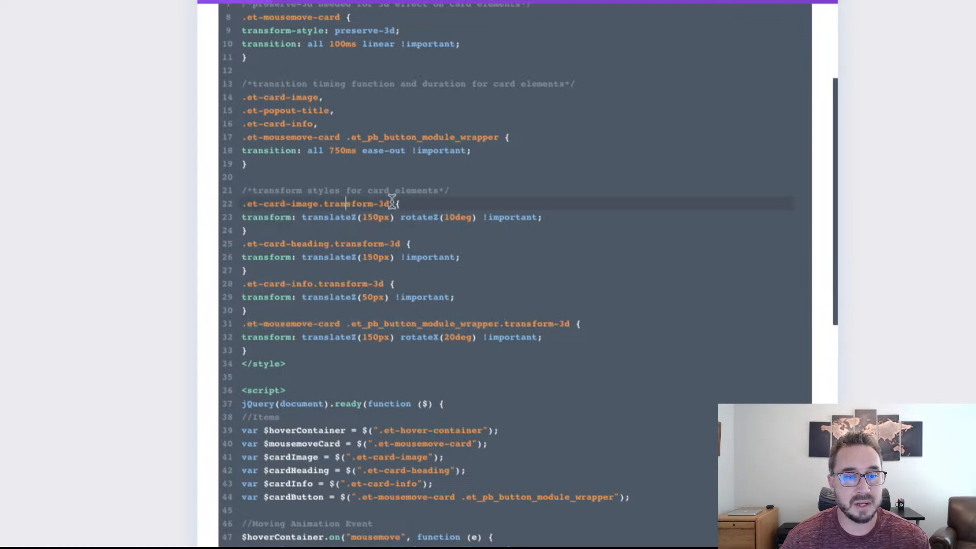
{"action": "left_click_drag", "start_coordinate": [386, 204], "coordinate": [324, 208]}
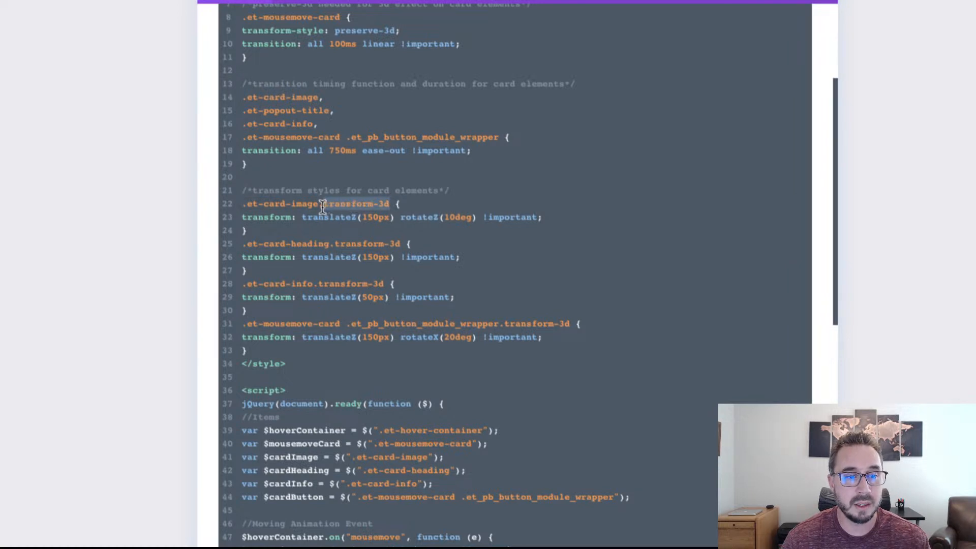
{"action": "left_click", "coordinate": [430, 230]}
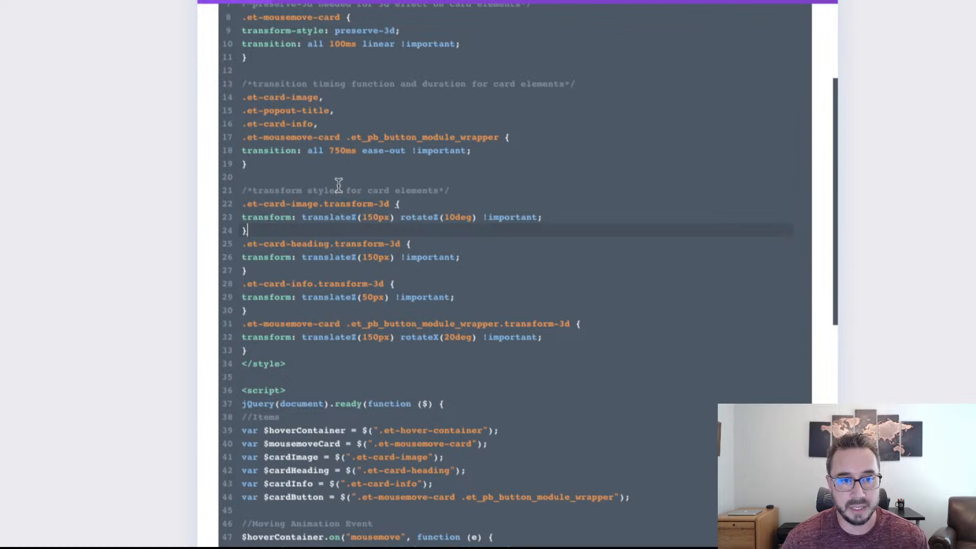
{"action": "left_click", "coordinate": [310, 217]}
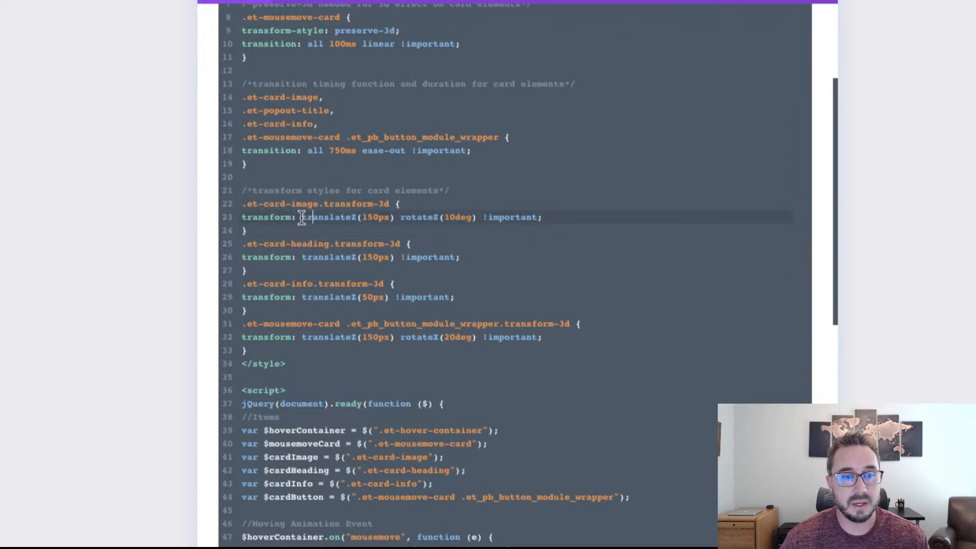
{"action": "left_click_drag", "start_coordinate": [301, 217], "coordinate": [394, 214]}
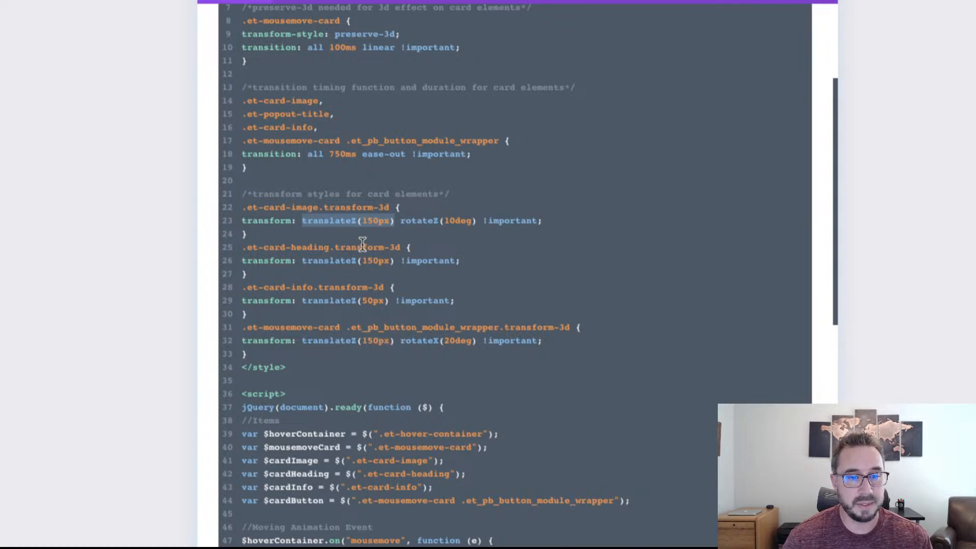
{"action": "left_click", "coordinate": [406, 221]}
{"action": "left_click_drag", "start_coordinate": [406, 224], "coordinate": [472, 222]}
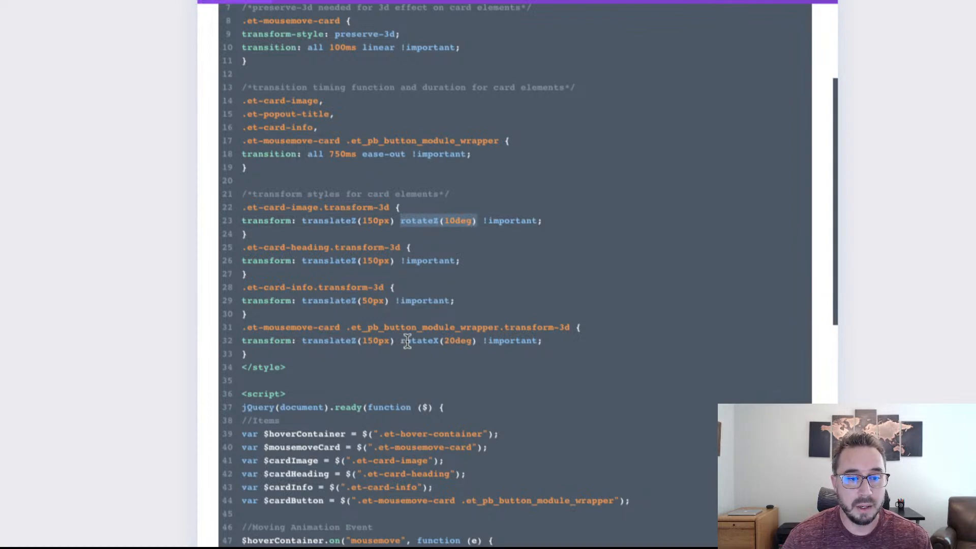
- Highlight rotateX(20deg) in the button wrapper's transform rule, followed by the block of jQuery variable declarations under the Items comment
{"action": "left_click_drag", "start_coordinate": [401, 341], "coordinate": [476, 341]}
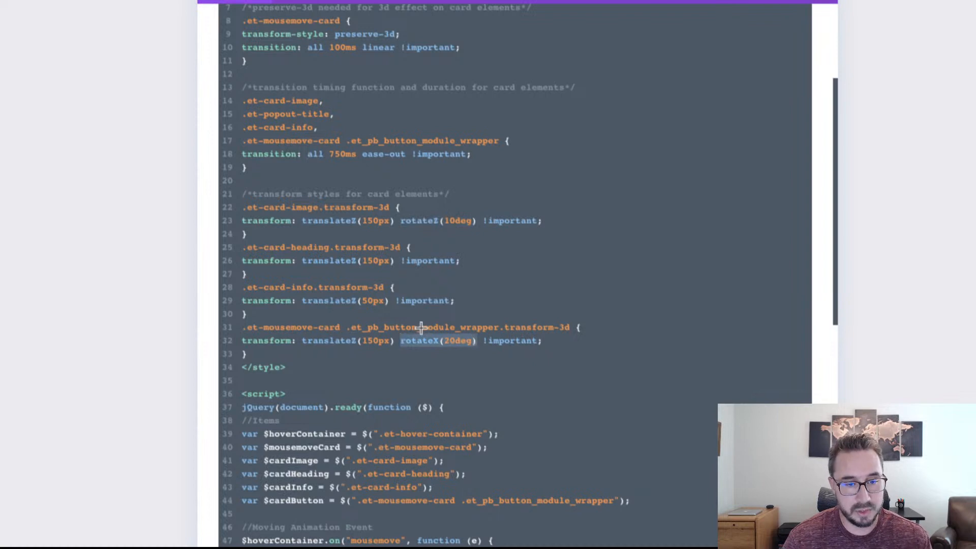
{"action": "scroll", "coordinate": [422, 329], "scroll_direction": "down", "scroll_amount": 1}
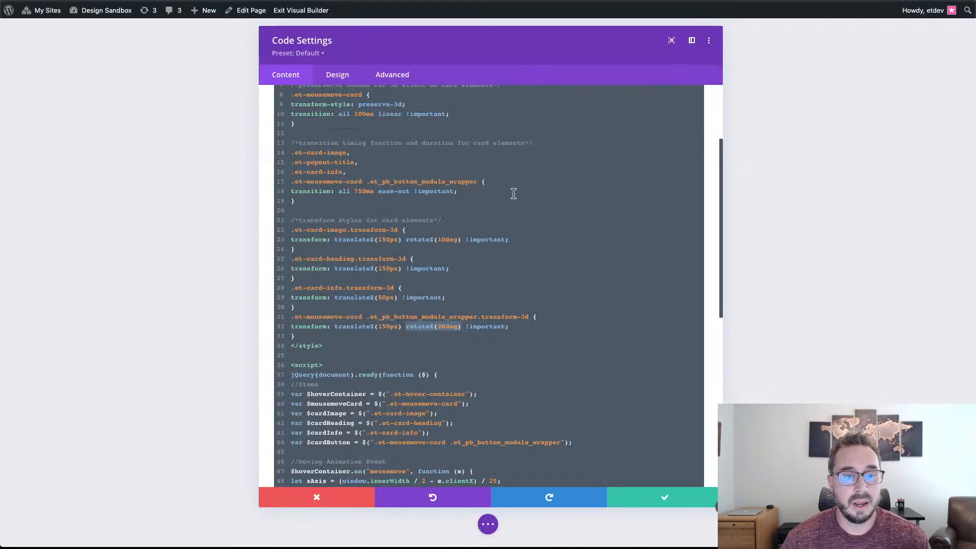
{"action": "scroll", "coordinate": [511, 226], "scroll_direction": "down", "scroll_amount": 5}
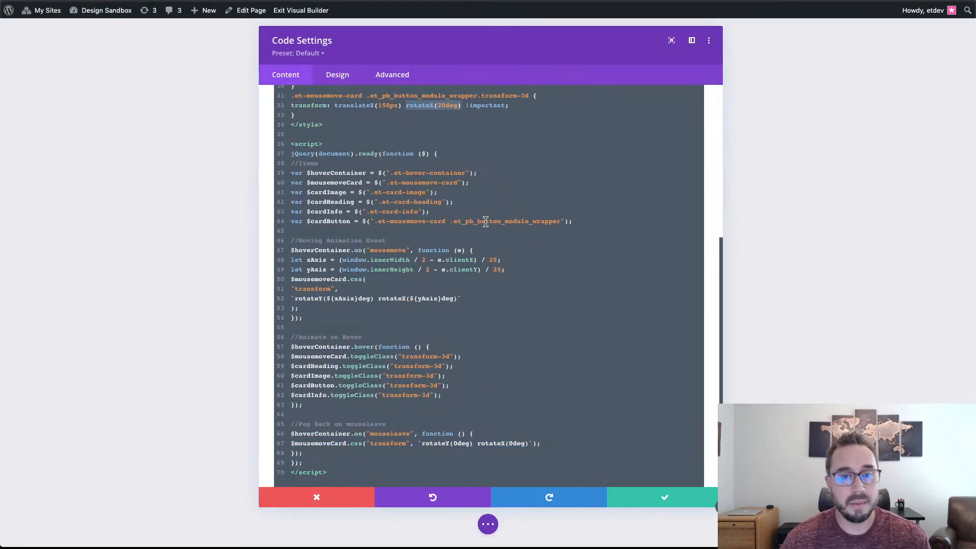
{"action": "left_click_drag", "start_coordinate": [588, 224], "coordinate": [284, 177]}
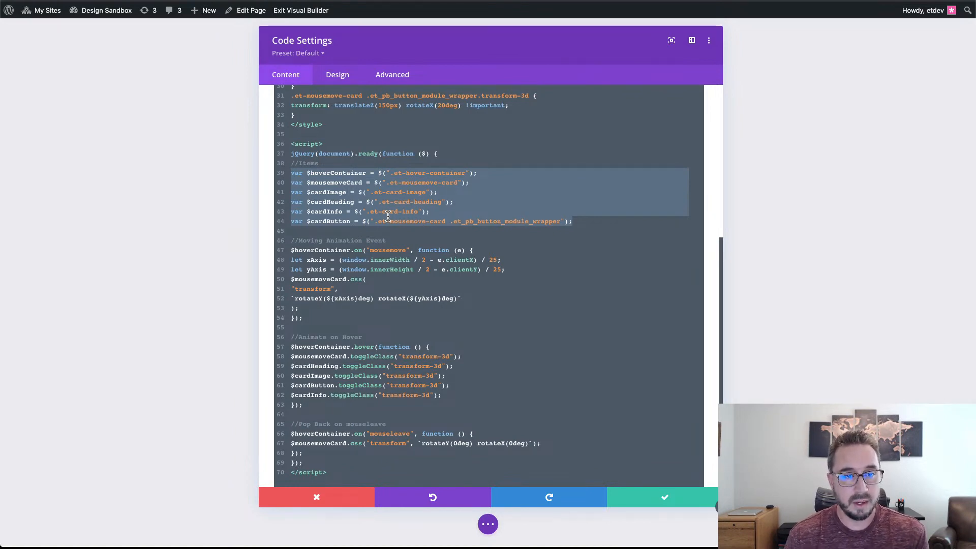
- Point out the class selectors assigned to the hover container, card, image, heading, info and button variables one by one
{"action": "left_click", "coordinate": [470, 174]}
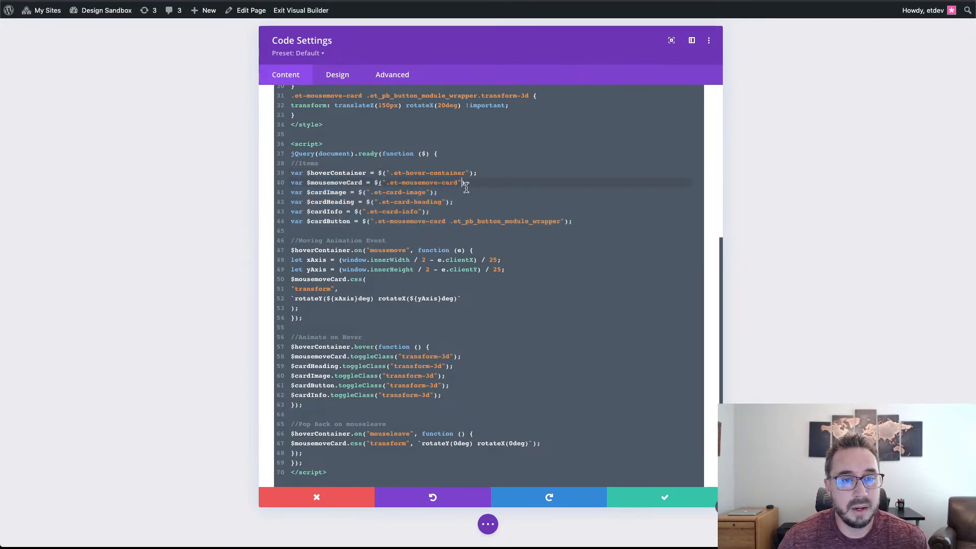
{"action": "left_click", "coordinate": [438, 191]}
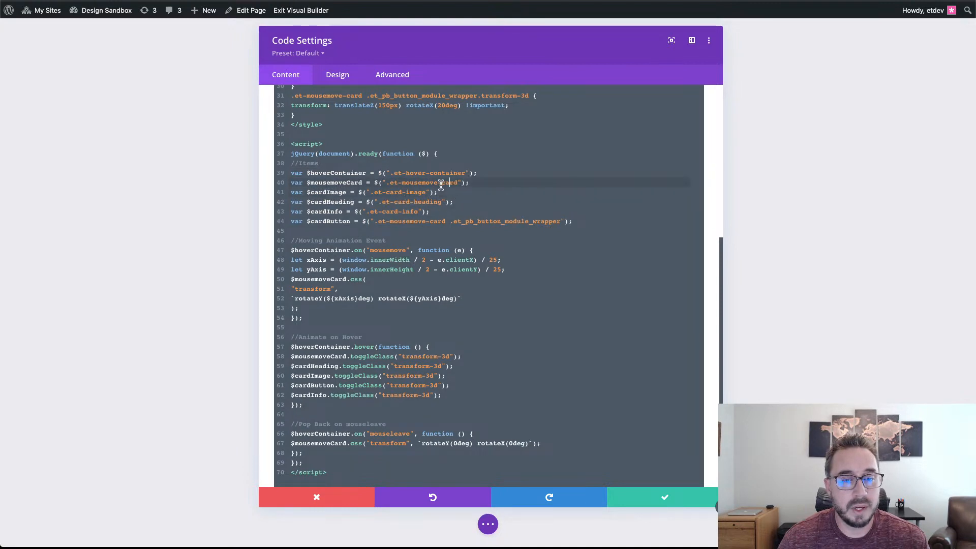
{"action": "left_click", "coordinate": [448, 183]}
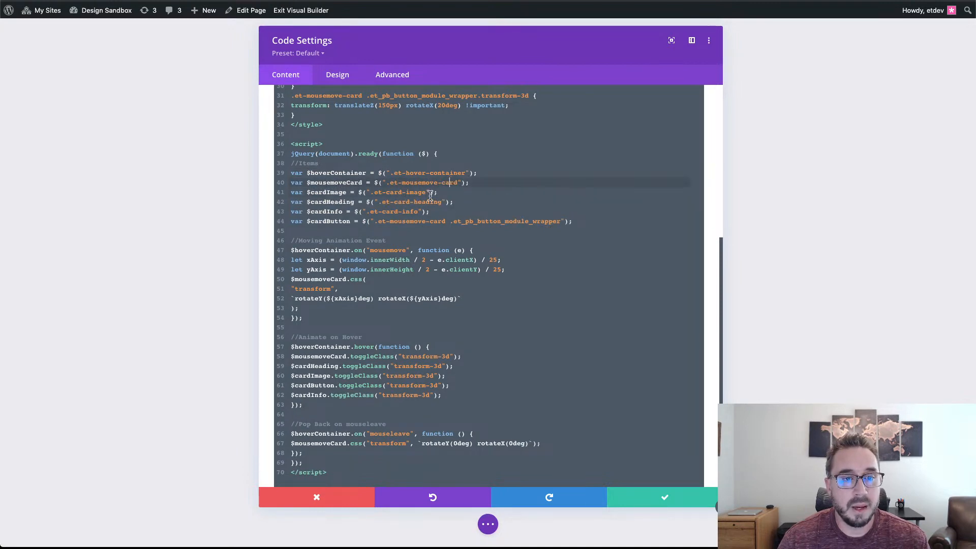
{"action": "left_click", "coordinate": [428, 192]}
{"action": "left_click", "coordinate": [440, 202]}
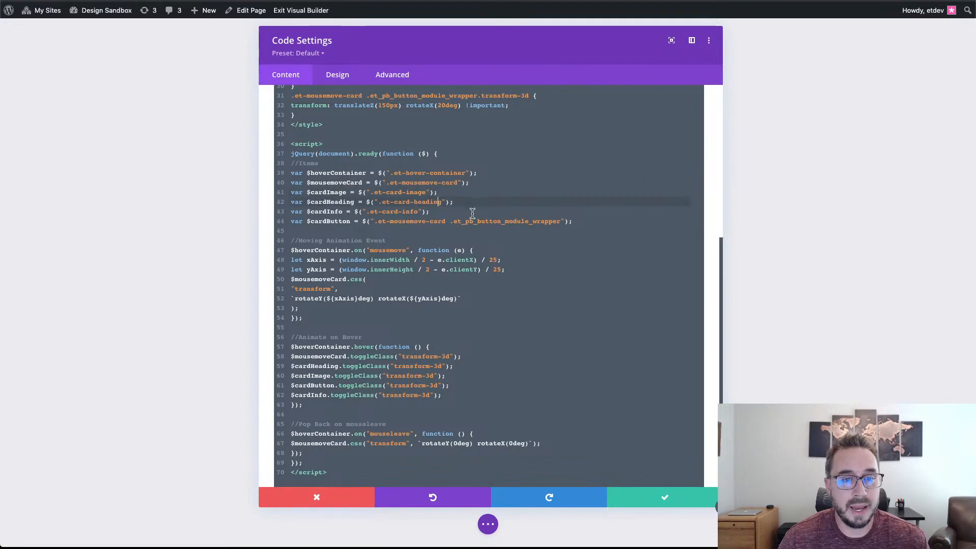
{"action": "left_click", "coordinate": [406, 211]}
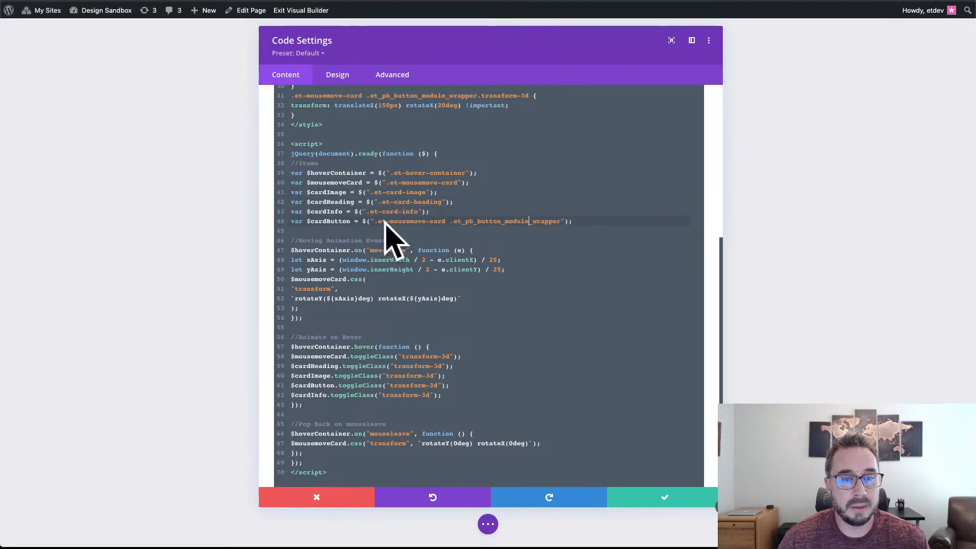
- Highlight the mousemove function under Moving Animation Event, check the card's tilt on the live page, and return to the Code settings
{"action": "scroll", "coordinate": [391, 227], "scroll_direction": "down", "scroll_amount": 2}
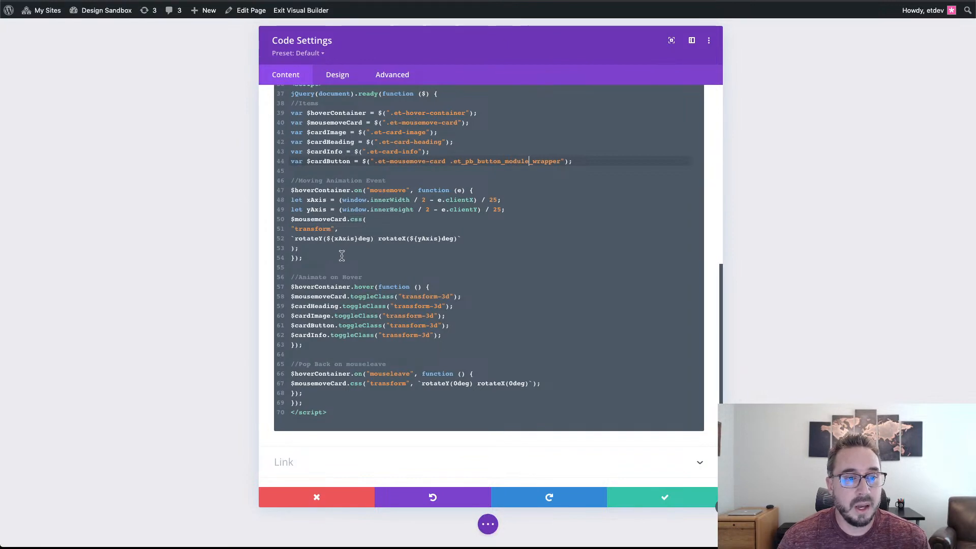
{"action": "left_click_drag", "start_coordinate": [303, 258], "coordinate": [279, 192]}
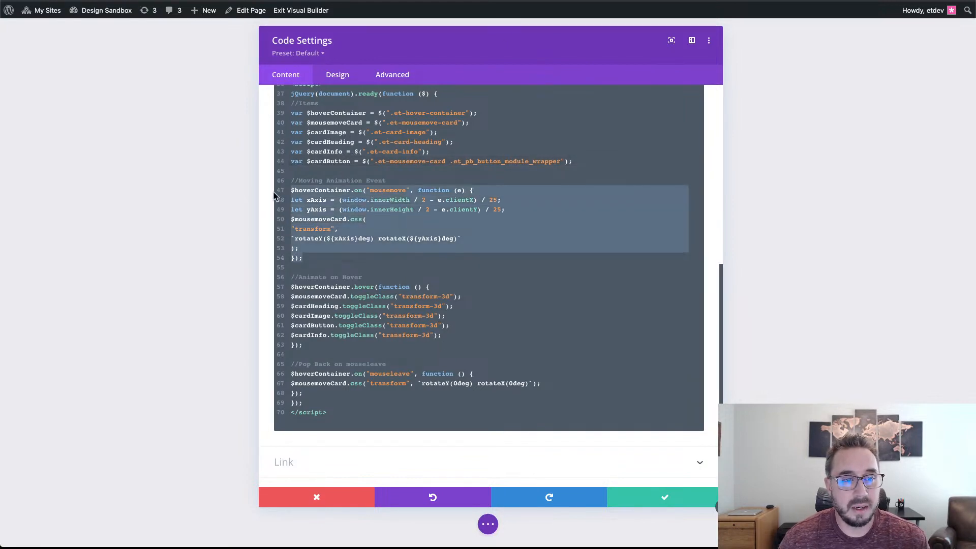
{"action": "left_click", "coordinate": [452, 257]}
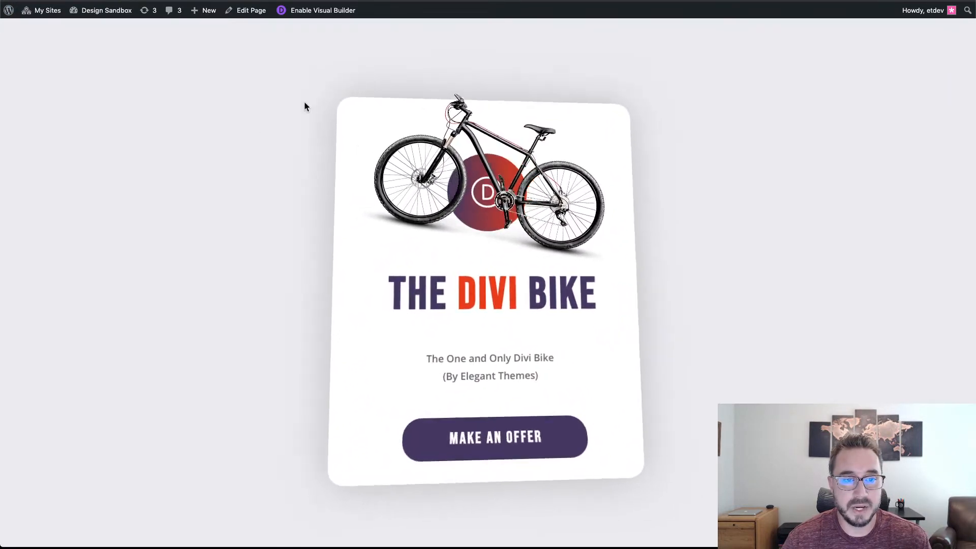
{"action": "mouse_move", "coordinate": [206, 10]}
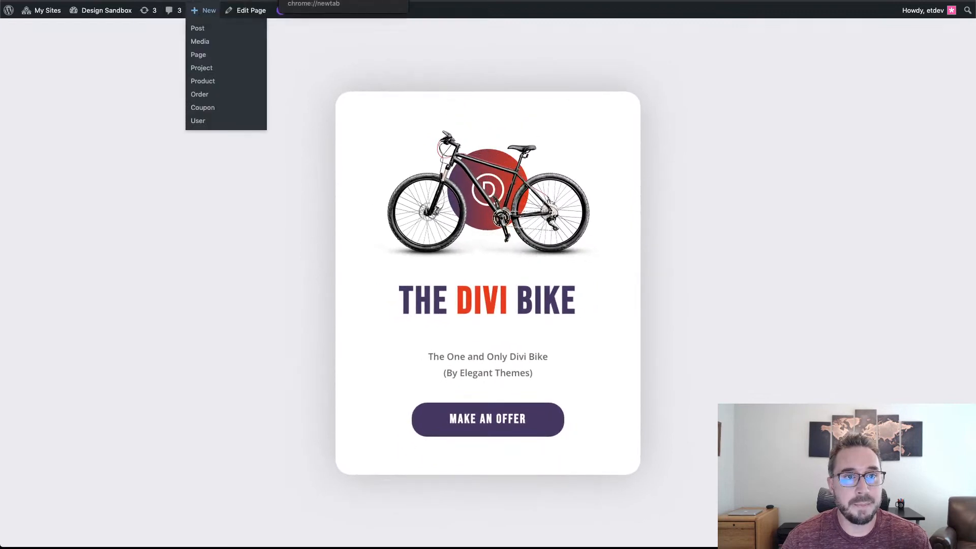
{"action": "left_click", "coordinate": [345, 1]}
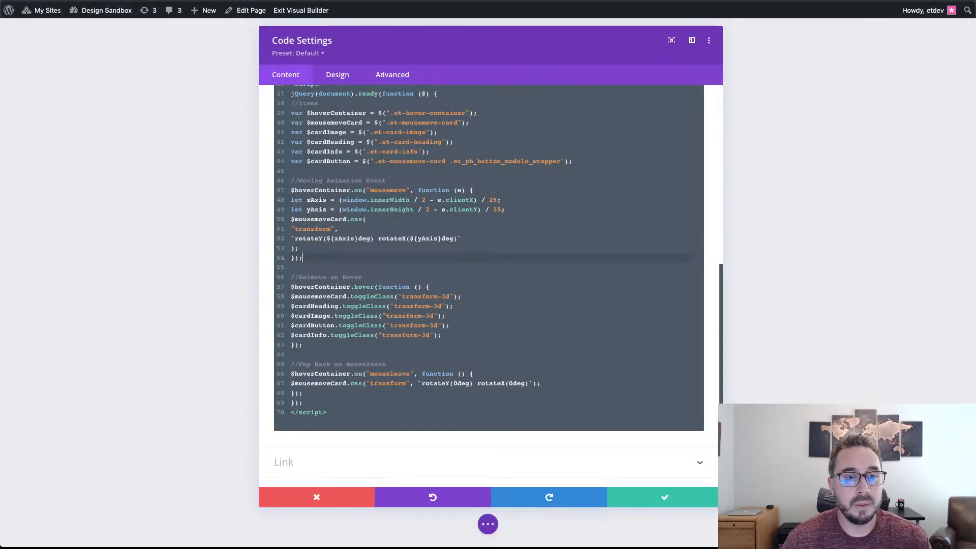
- Highlight the xAxis expression based on window.innerWidth in the mousemove function, along with its clientX term
{"action": "scroll", "coordinate": [450, 234], "scroll_direction": "up", "scroll_amount": 1}
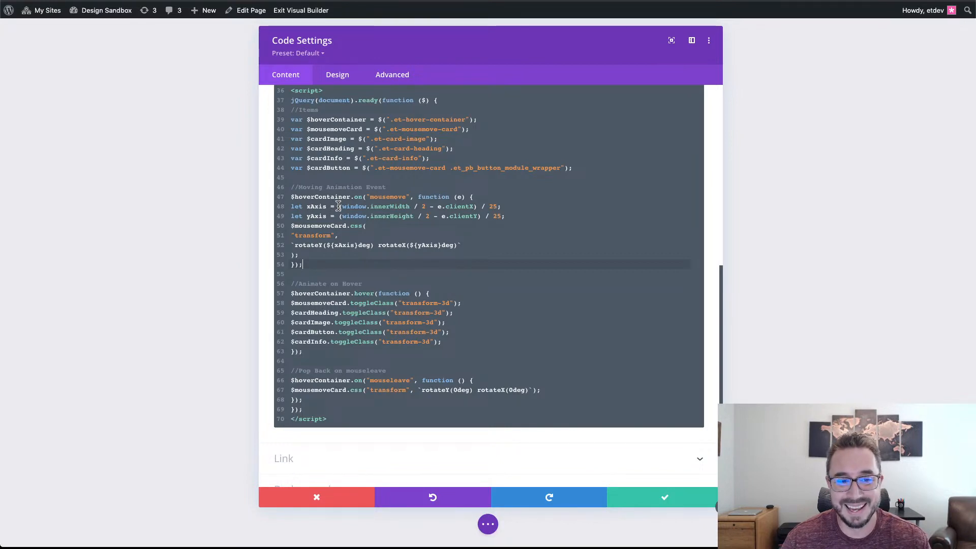
{"action": "left_click_drag", "start_coordinate": [339, 206], "coordinate": [500, 205]}
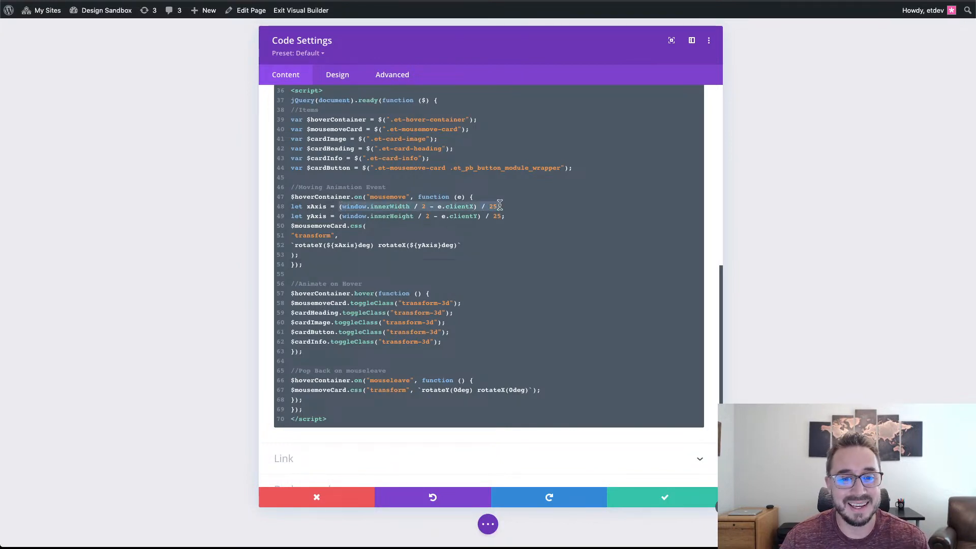
{"action": "left_click", "coordinate": [501, 246]}
{"action": "left_click", "coordinate": [469, 235]}
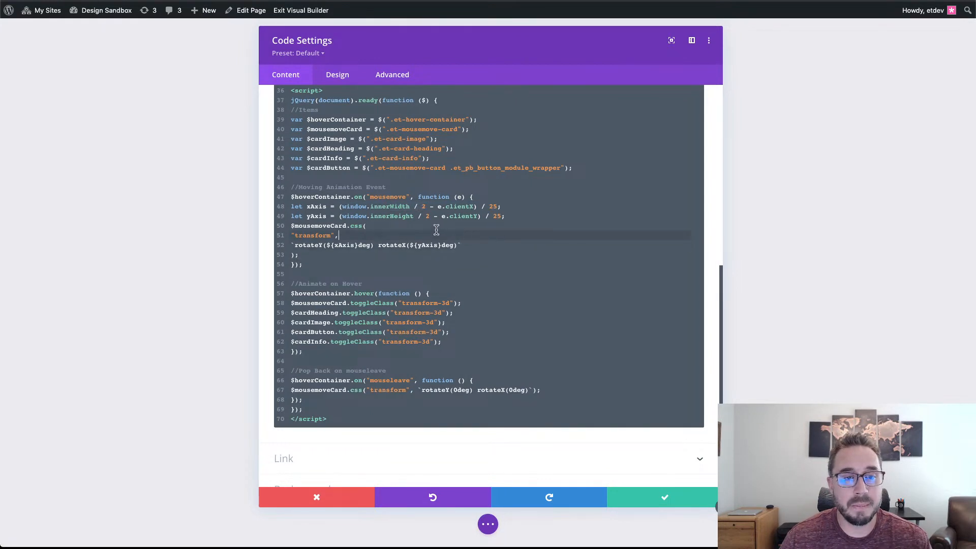
{"action": "left_click", "coordinate": [417, 206]}
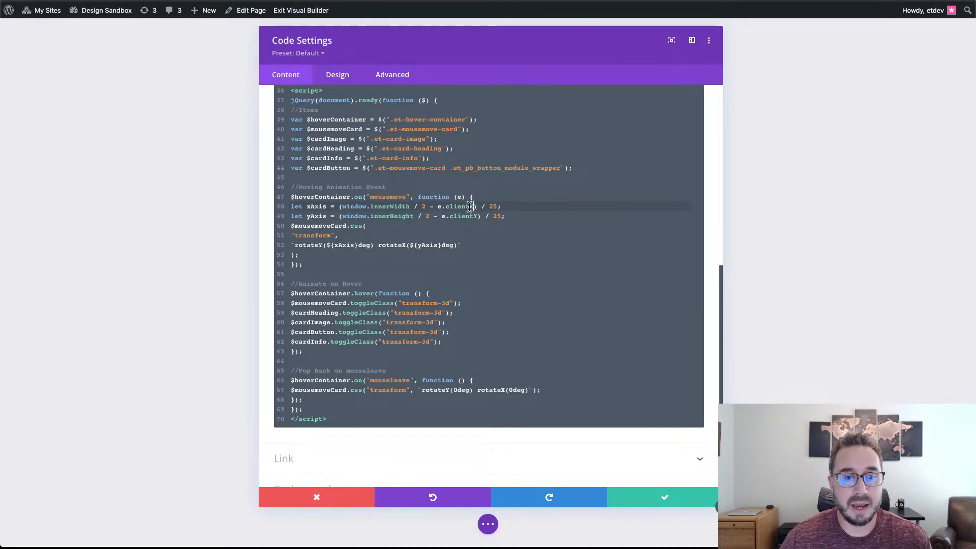
{"action": "left_click_drag", "start_coordinate": [470, 206], "coordinate": [445, 207]}
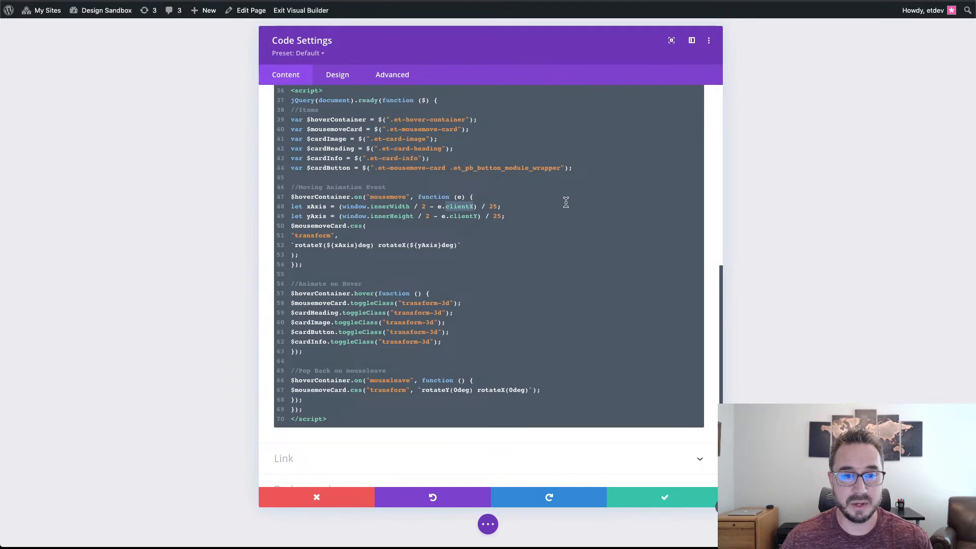
{"action": "left_click", "coordinate": [524, 219]}
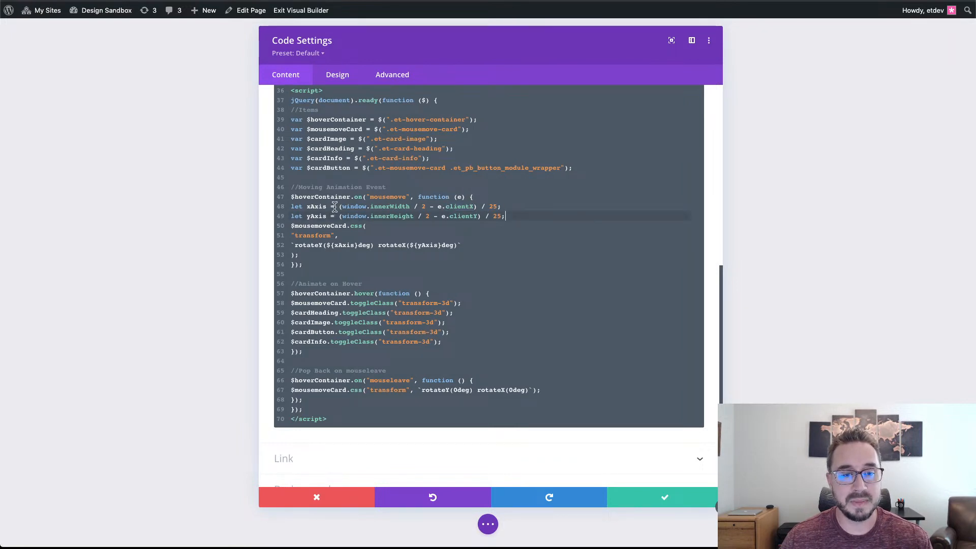
{"action": "left_click_drag", "start_coordinate": [338, 207], "coordinate": [495, 204]}
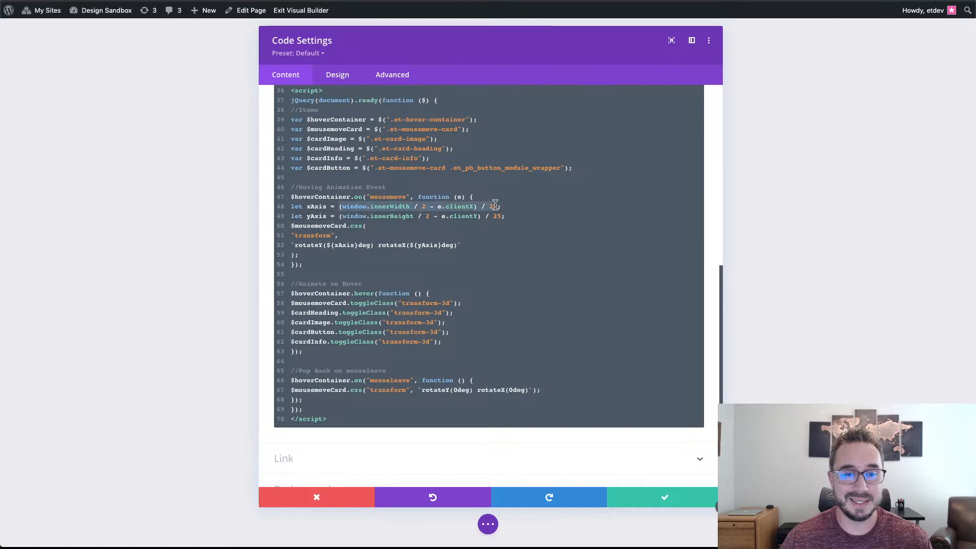
{"action": "left_click", "coordinate": [511, 239]}
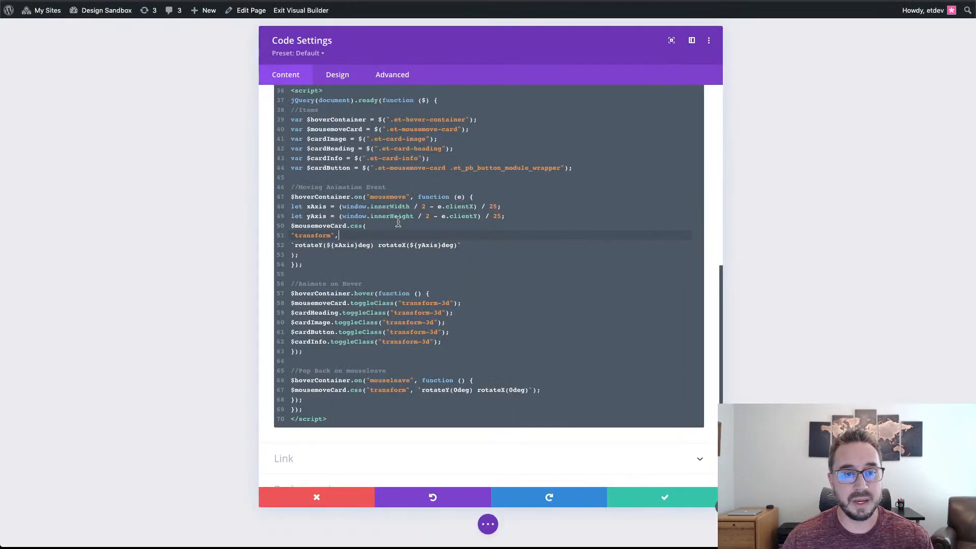
- Highlight the yAxis calculation, followed by the xAxis and yAxis variables inside the rotateY and rotateX transform
{"action": "left_click_drag", "start_coordinate": [306, 217], "coordinate": [495, 218]}
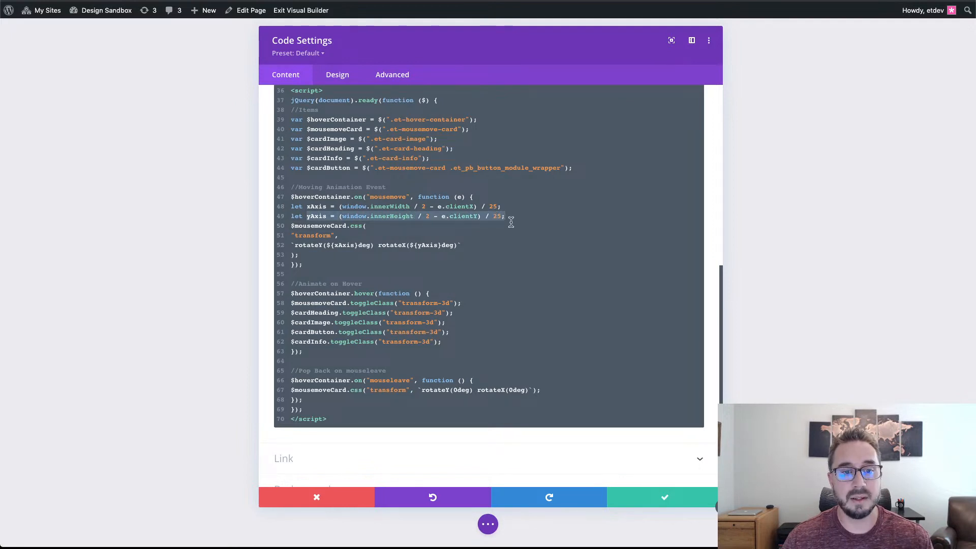
{"action": "left_click", "coordinate": [479, 229]}
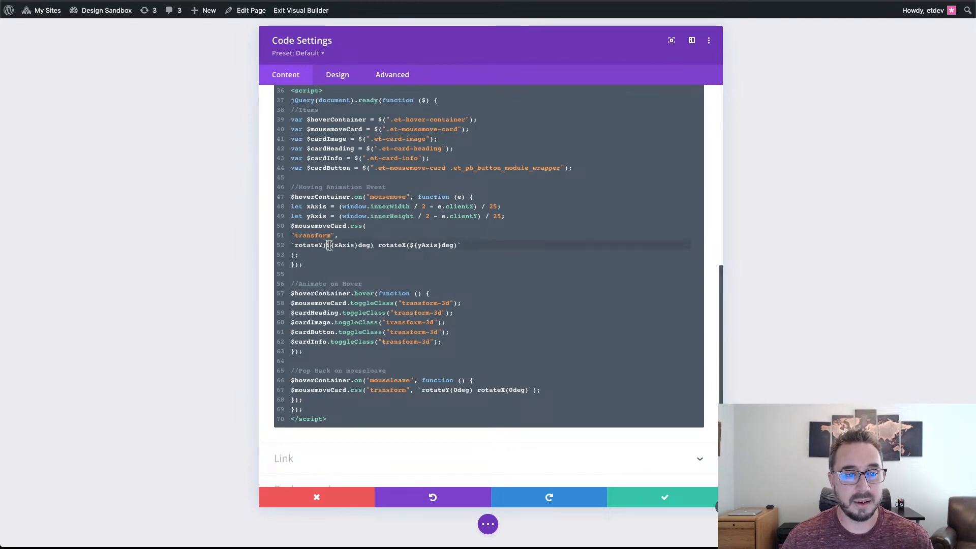
{"action": "left_click_drag", "start_coordinate": [326, 246], "coordinate": [357, 247]}
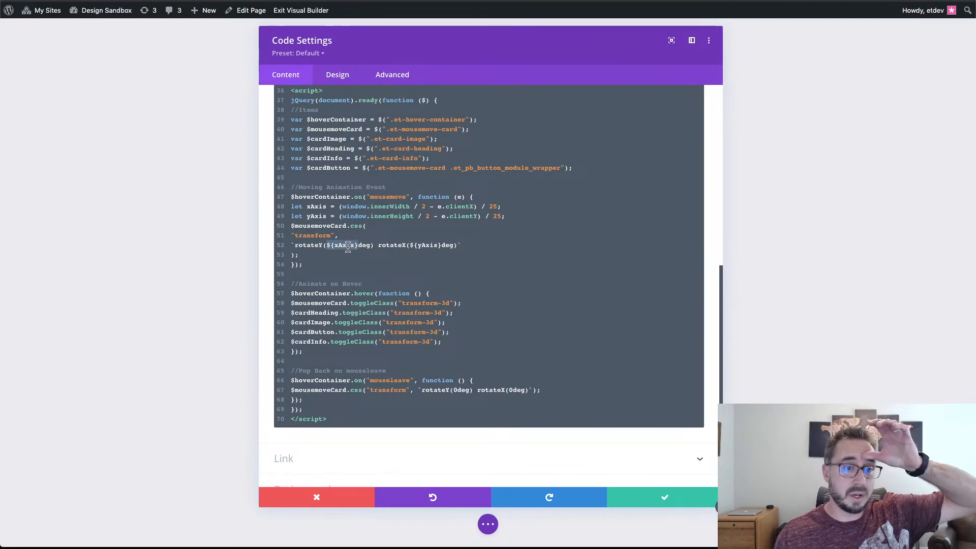
{"action": "left_click", "coordinate": [346, 250]}
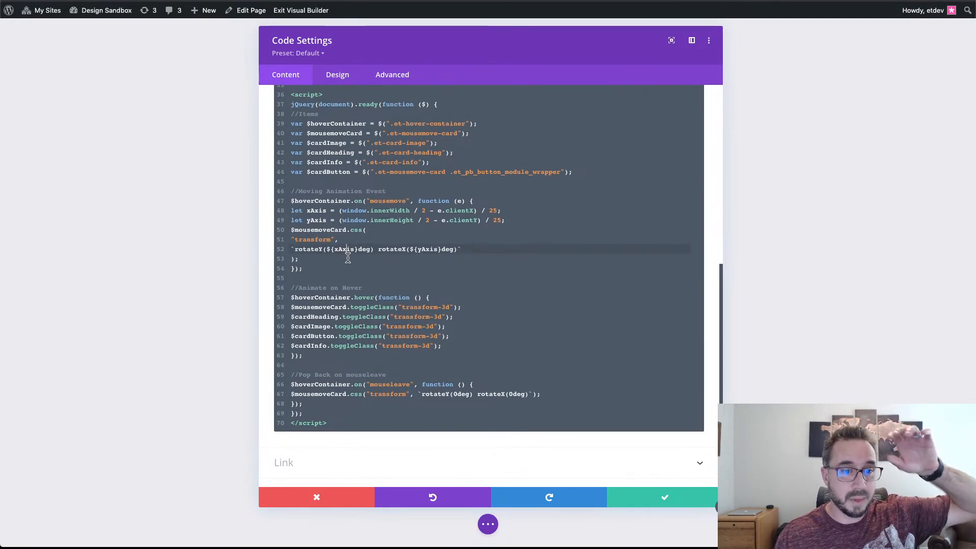
{"action": "double_click", "coordinate": [346, 250]}
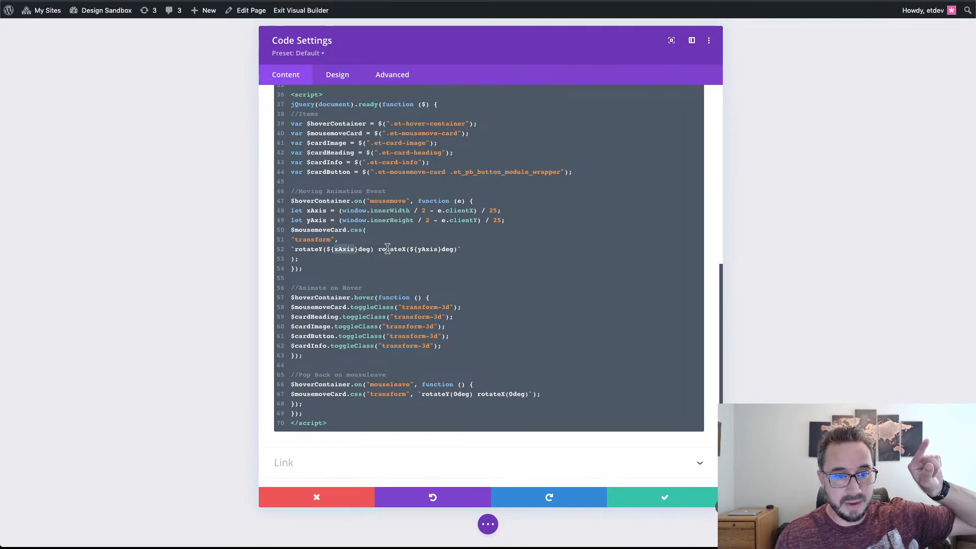
{"action": "double_click", "coordinate": [434, 249]}
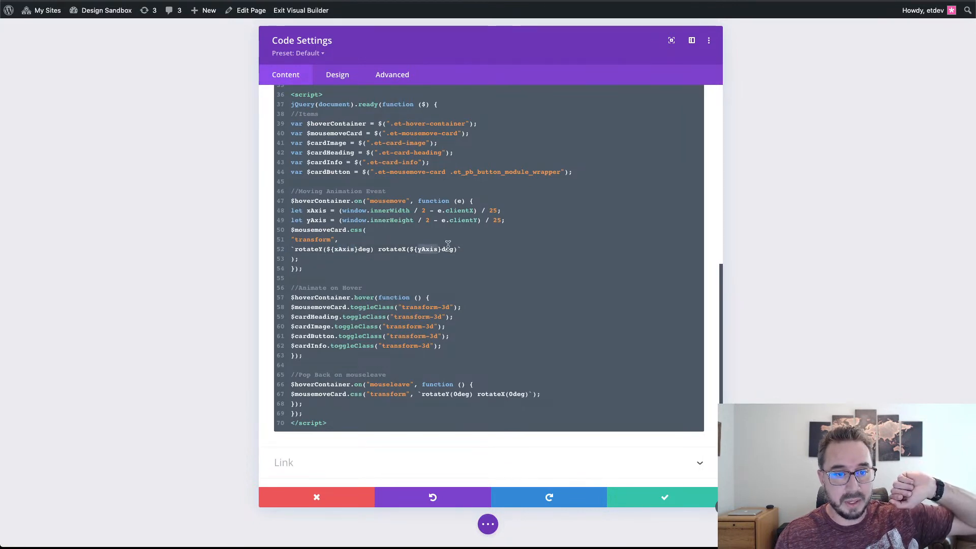
{"action": "left_click", "coordinate": [549, 265]}
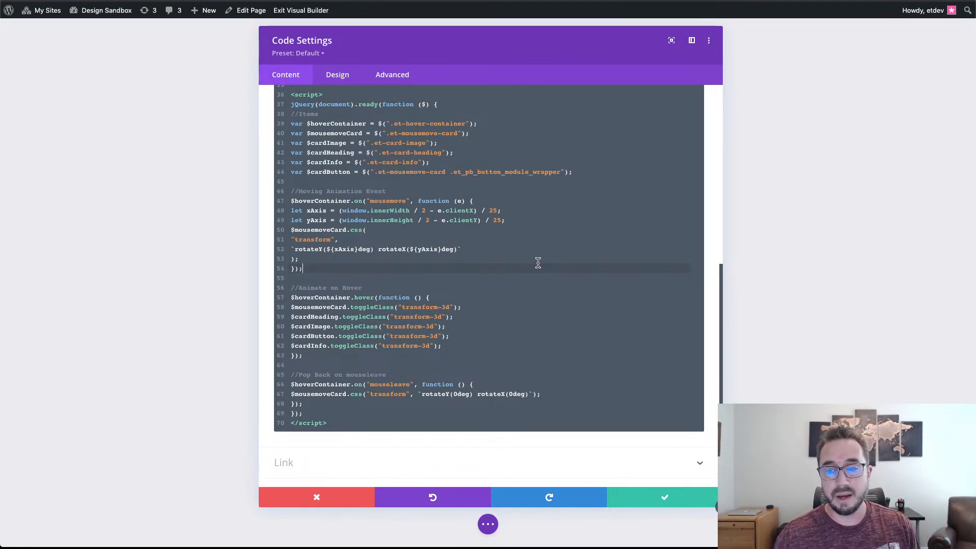
{"action": "left_click", "coordinate": [542, 261]}
- Highlight the five toggleClass("transform-3d") lines in the Animate on Hover function to examine the classes toggled on the card elements
{"action": "scroll", "coordinate": [542, 259], "scroll_direction": "down", "scroll_amount": 1}
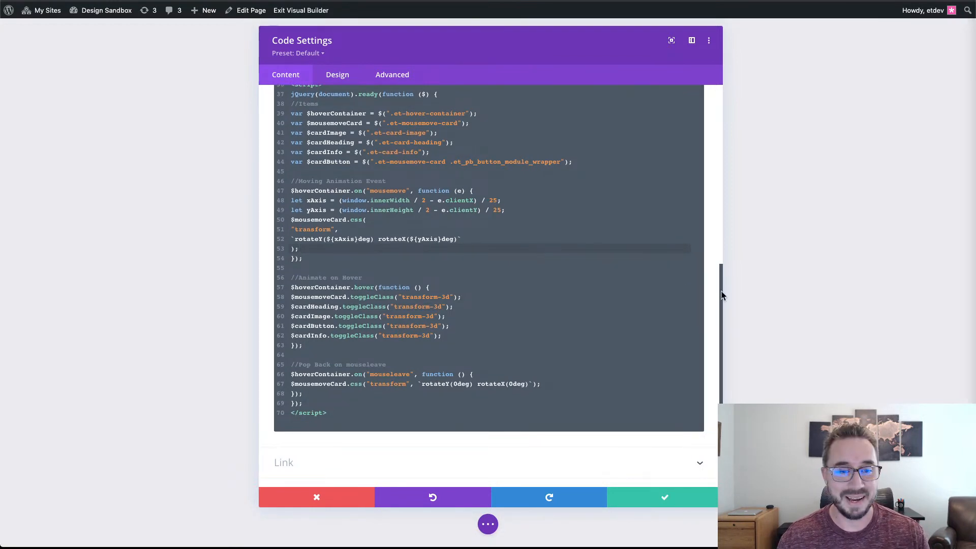
{"action": "left_click", "coordinate": [419, 266]}
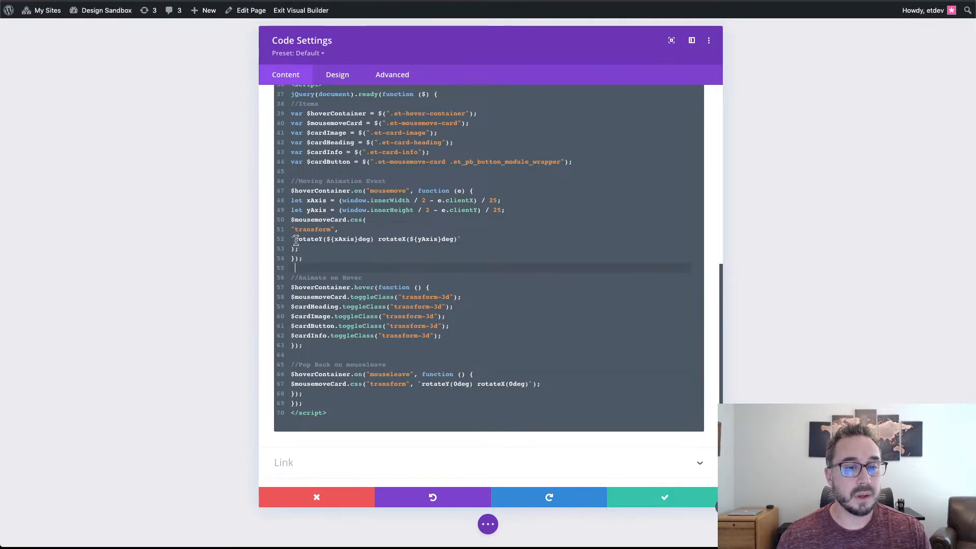
{"action": "scroll", "coordinate": [419, 270], "scroll_direction": "down", "scroll_amount": 1}
{"action": "scroll", "coordinate": [419, 270], "scroll_direction": "down", "scroll_amount": 2}
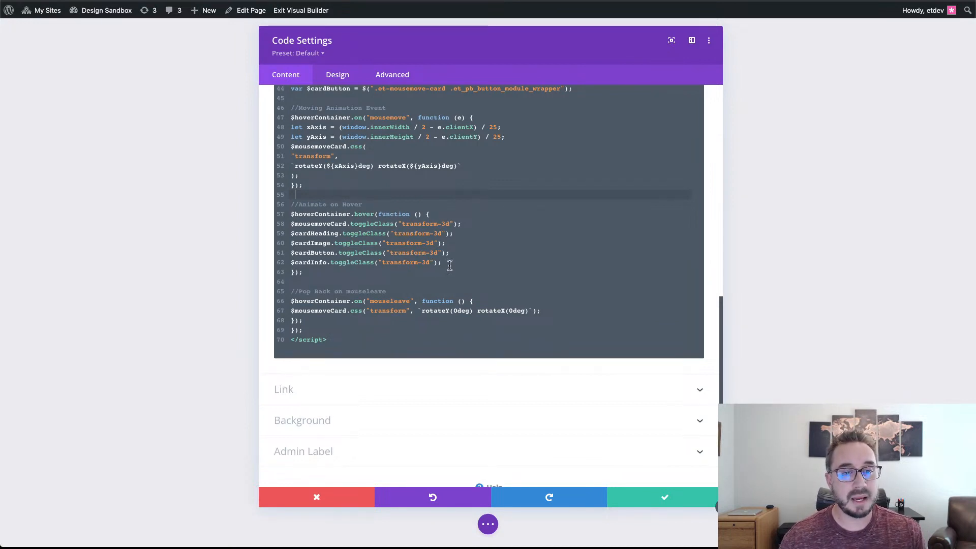
{"action": "left_click_drag", "start_coordinate": [444, 262], "coordinate": [288, 228]}
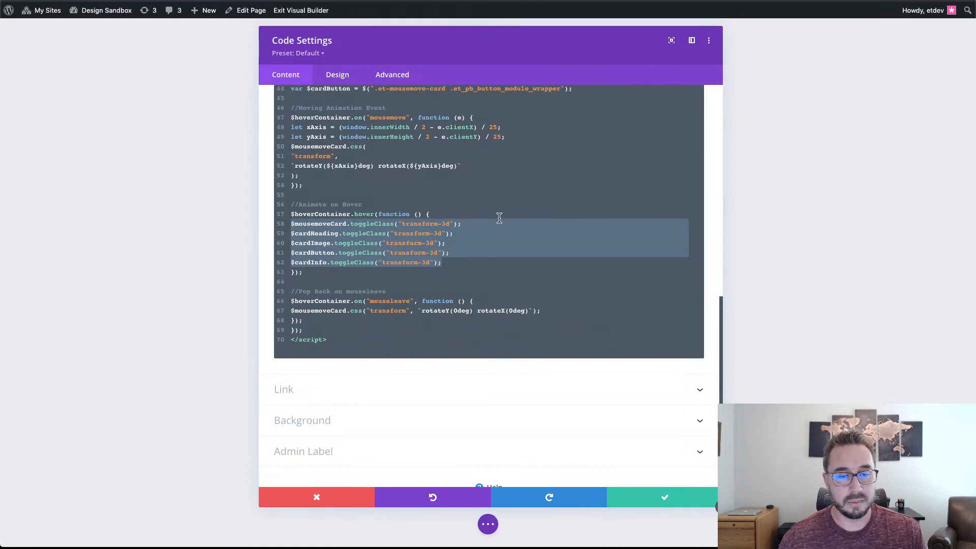
{"action": "left_click", "coordinate": [463, 266]}
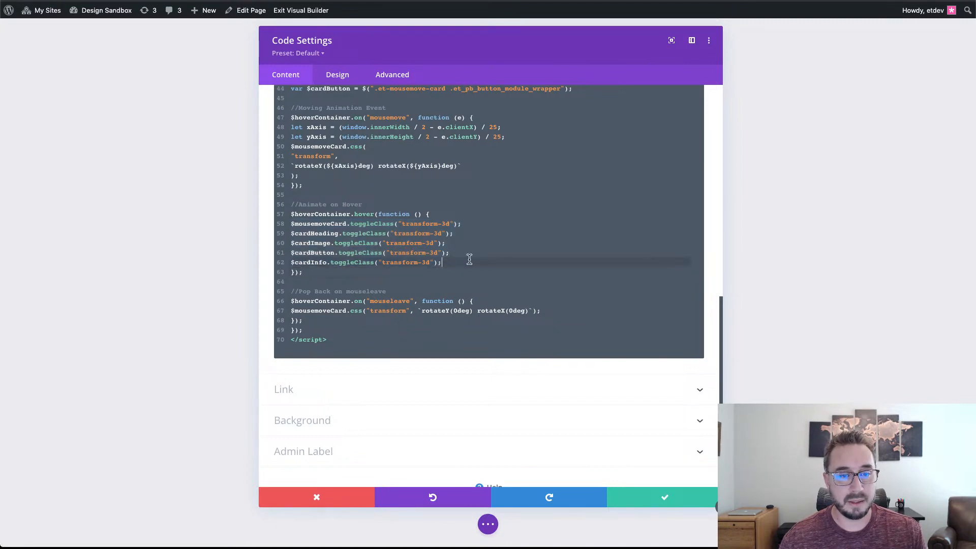
- Highlight the transform-3d CSS rules for the card image, heading, info and button to examine their translate and rotate values
{"action": "scroll", "coordinate": [475, 262], "scroll_direction": "up", "scroll_amount": 1}
{"action": "scroll", "coordinate": [477, 262], "scroll_direction": "up", "scroll_amount": 10}
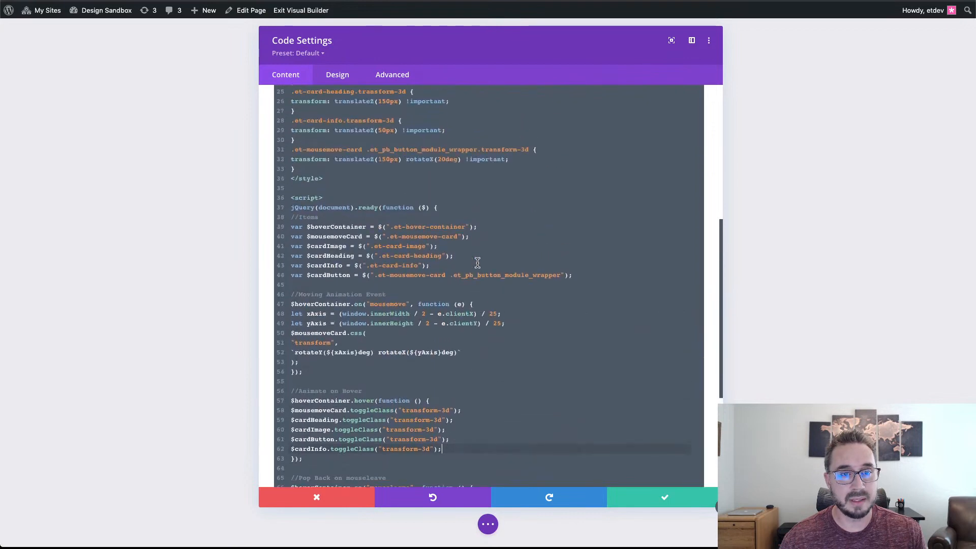
{"action": "scroll", "coordinate": [469, 264], "scroll_direction": "up", "scroll_amount": 3}
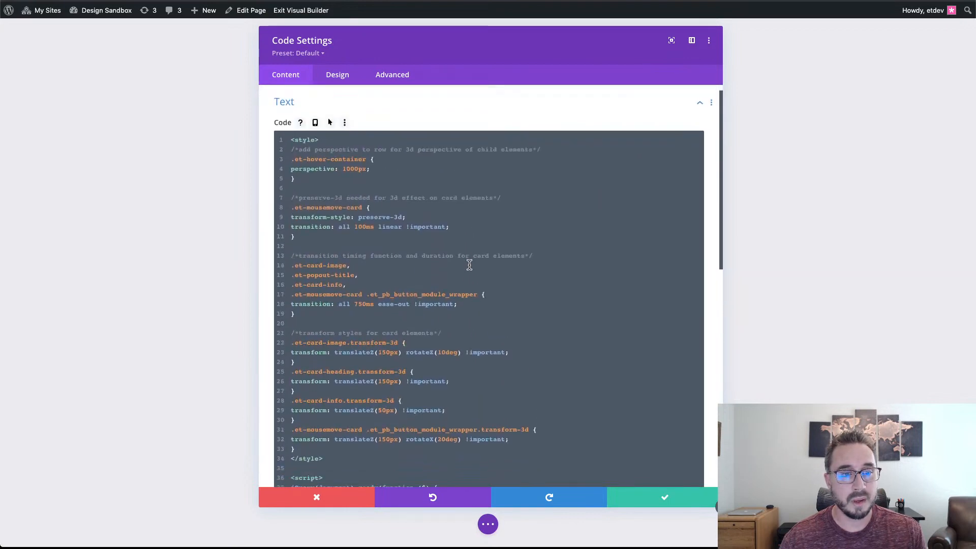
{"action": "scroll", "coordinate": [470, 265], "scroll_direction": "down", "scroll_amount": 4}
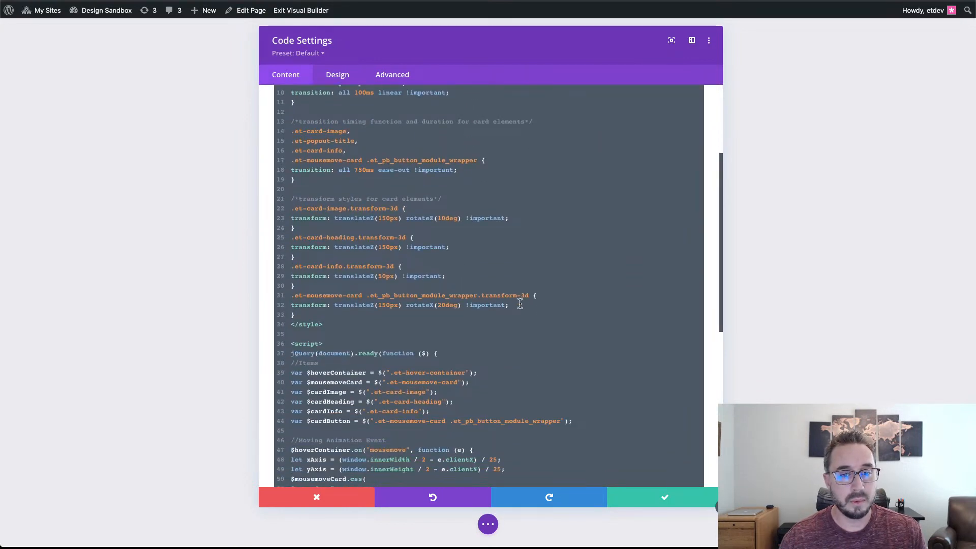
{"action": "left_click_drag", "start_coordinate": [512, 306], "coordinate": [286, 209]}
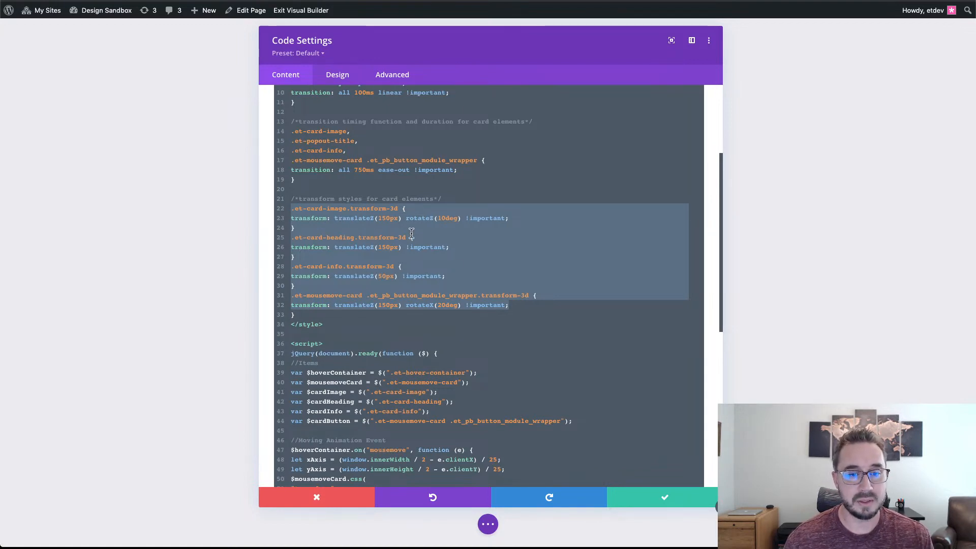
{"action": "left_click", "coordinate": [606, 375]}
- Highlight the Pop Back on mouseleave function and its mouseleave event name to examine how the card's rotation resets
{"action": "scroll", "coordinate": [606, 375], "scroll_direction": "down", "scroll_amount": 1}
{"action": "scroll", "coordinate": [606, 375], "scroll_direction": "down", "scroll_amount": 5}
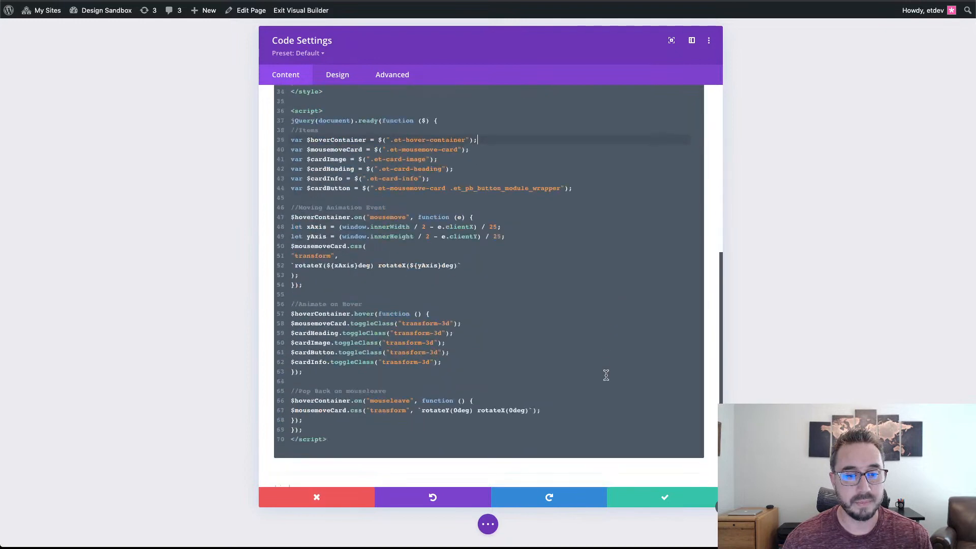
{"action": "left_click", "coordinate": [378, 381]}
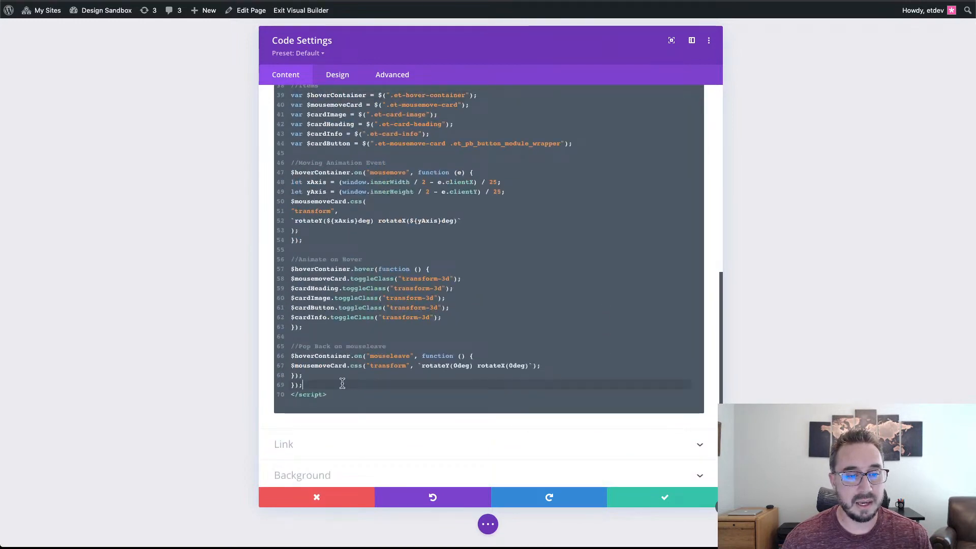
{"action": "left_click_drag", "start_coordinate": [341, 385], "coordinate": [283, 360]}
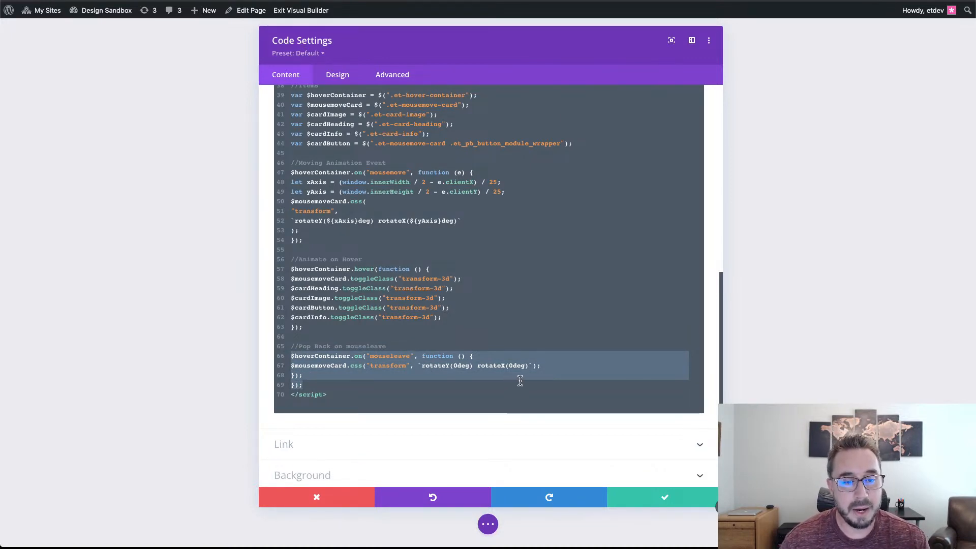
{"action": "double_click", "coordinate": [399, 356]}
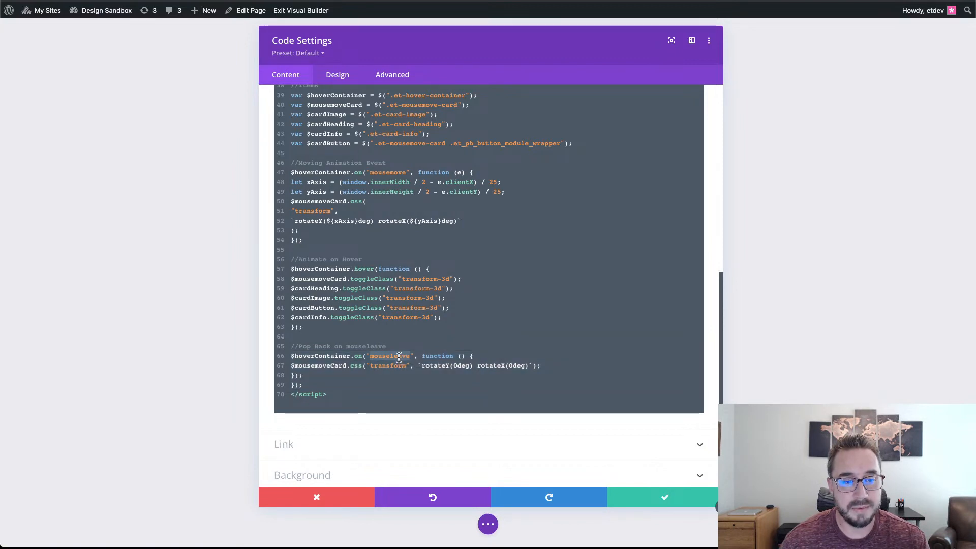
{"action": "left_click", "coordinate": [422, 376]}
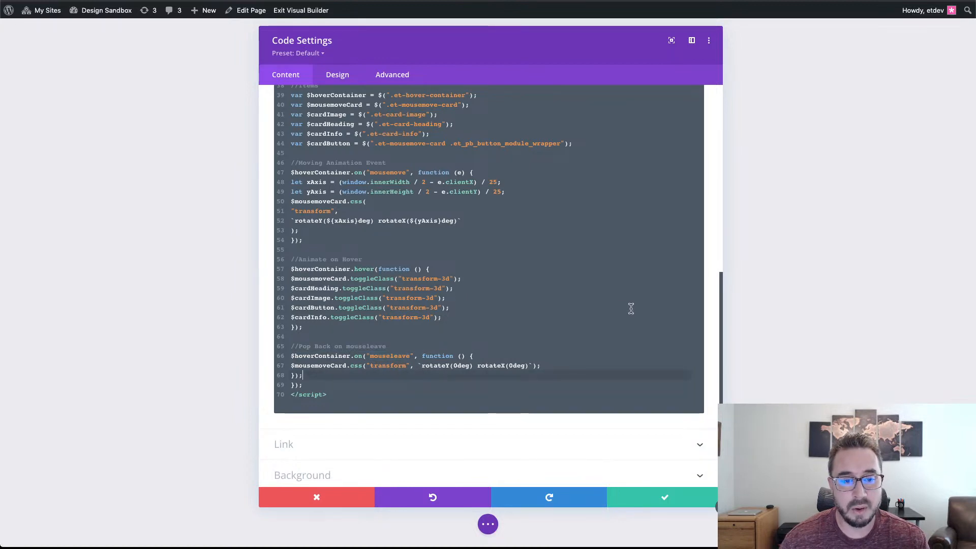
{"action": "left_click", "coordinate": [370, 367]}
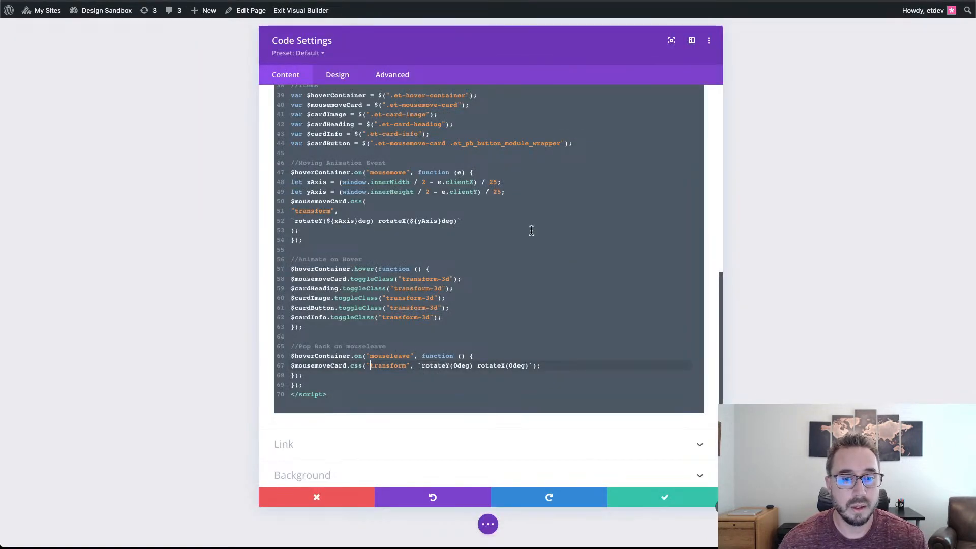
- Save the Code module's settings and expand the Visual Builder's page controls
{"action": "left_click", "coordinate": [661, 501]}
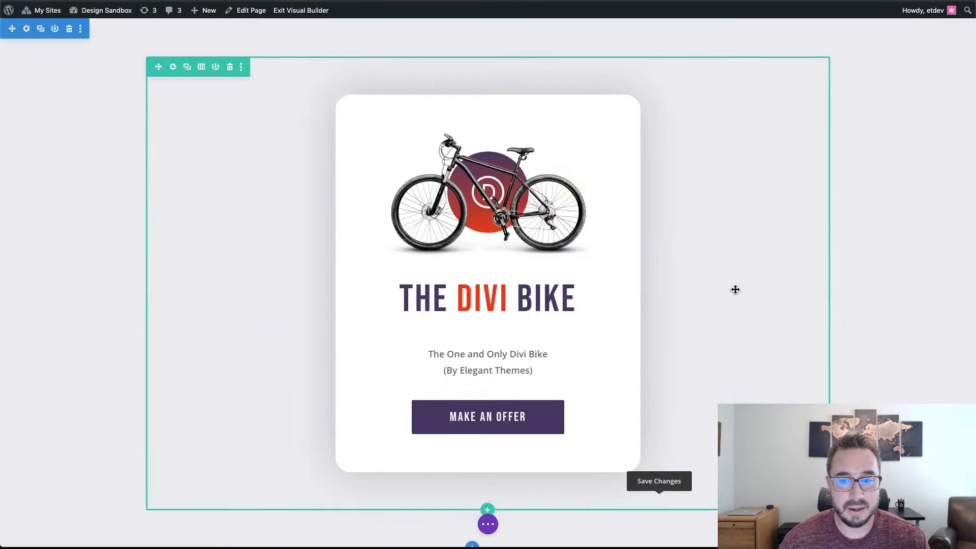
{"action": "scroll", "coordinate": [723, 291], "scroll_direction": "down", "scroll_amount": 1}
{"action": "scroll", "coordinate": [723, 292], "scroll_direction": "up", "scroll_amount": 1}
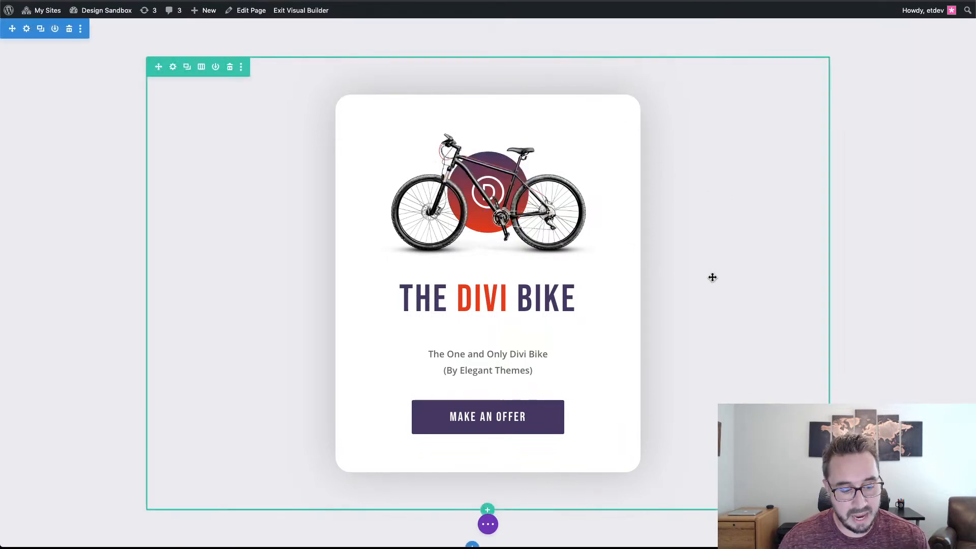
{"action": "key", "text": "t"}
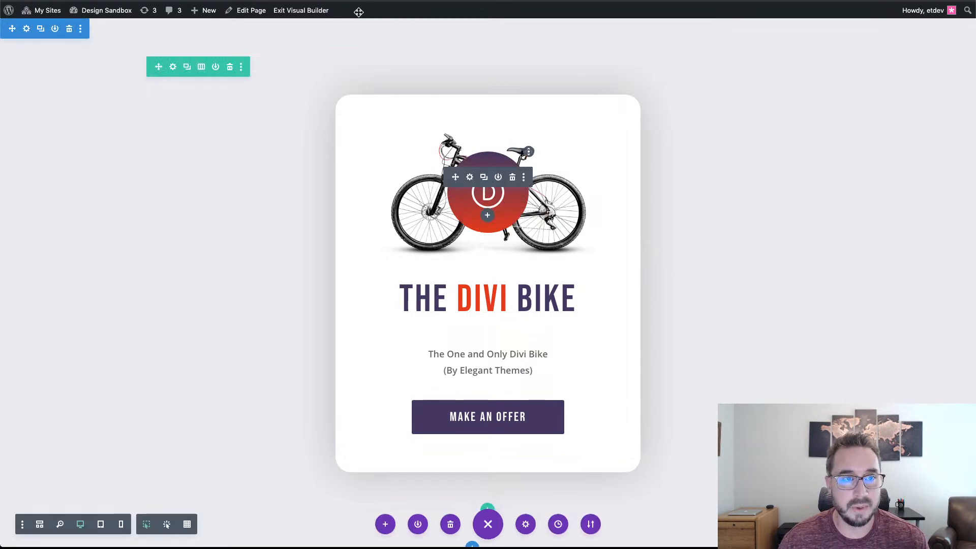
- Open the live page outside the Visual Builder in a new browser tab, check the card's hover effect, and reload the page
{"action": "right_click", "coordinate": [296, 12]}
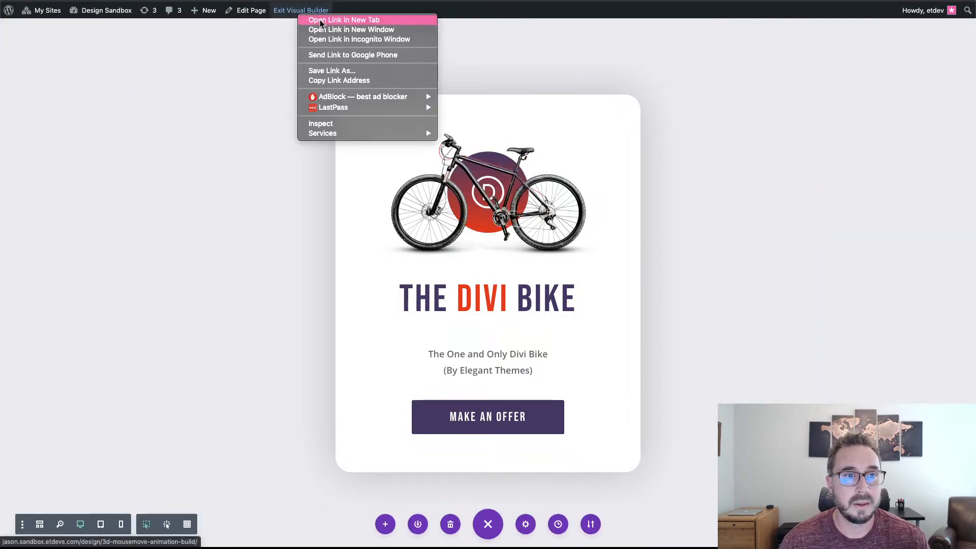
{"action": "left_click", "coordinate": [315, 18]}
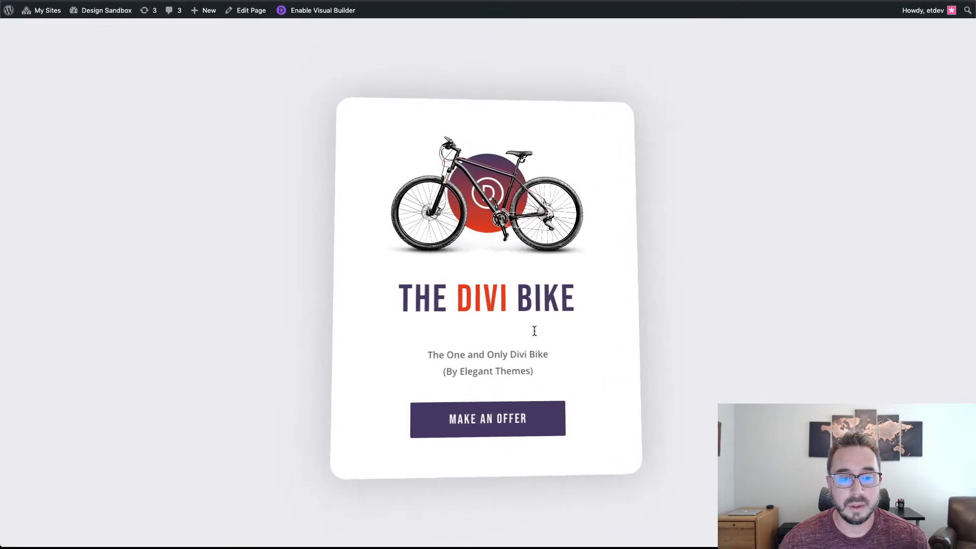
{"action": "left_click", "coordinate": [43, 2]}
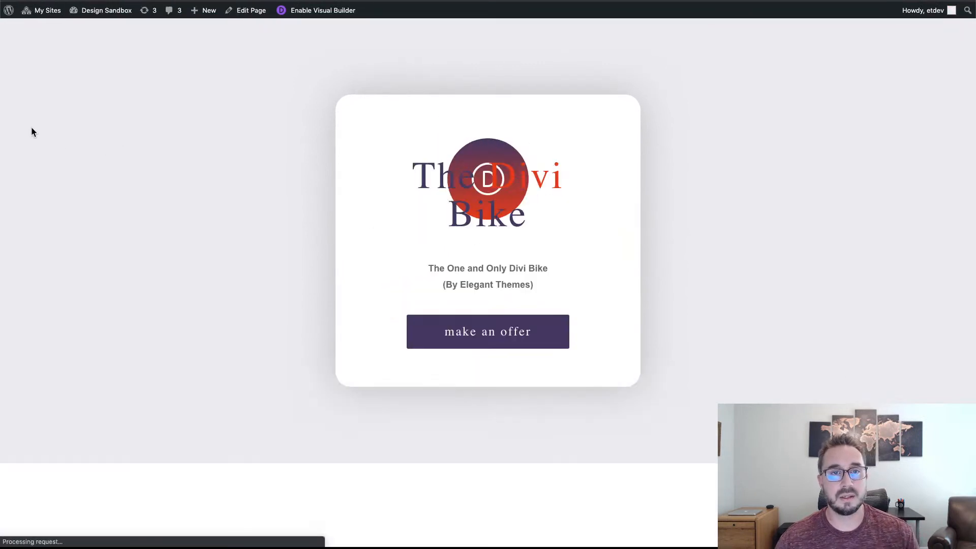